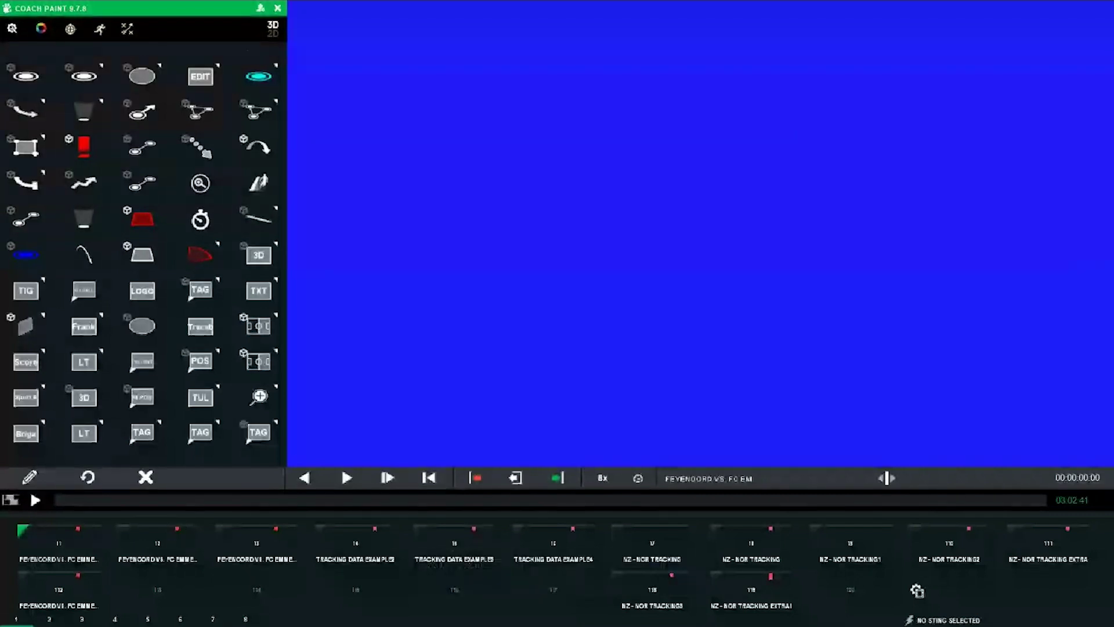
Switch to the Google Meet call in Chrome and open it in picture-in-picture
{"action": "key", "text": "super"}
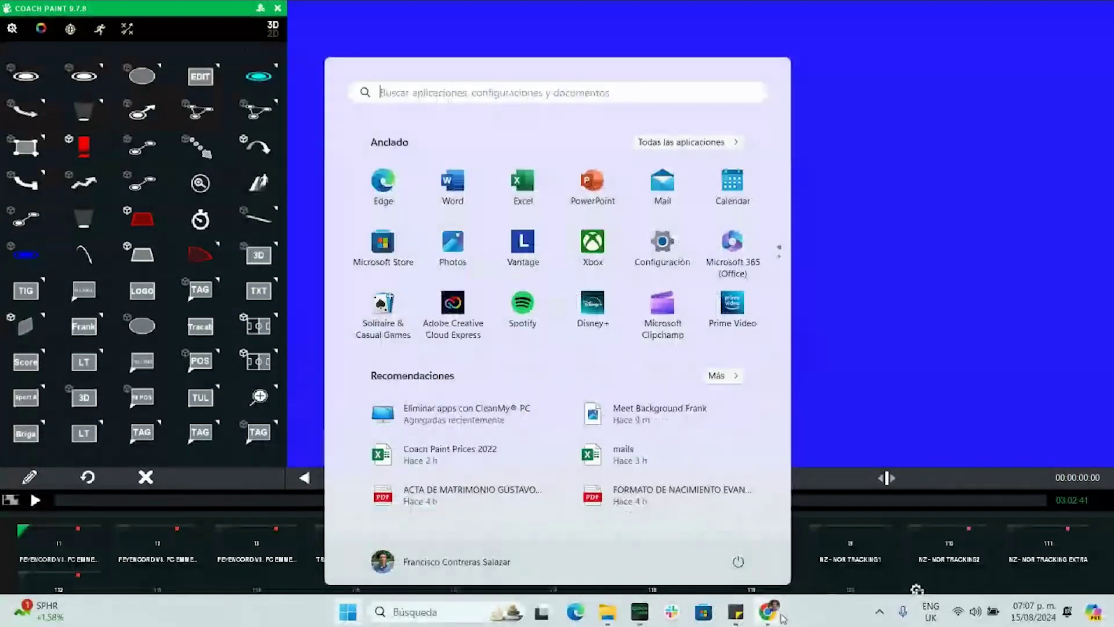
{"action": "mouse_move", "coordinate": [768, 611]}
{"action": "left_click", "coordinate": [679, 549]}
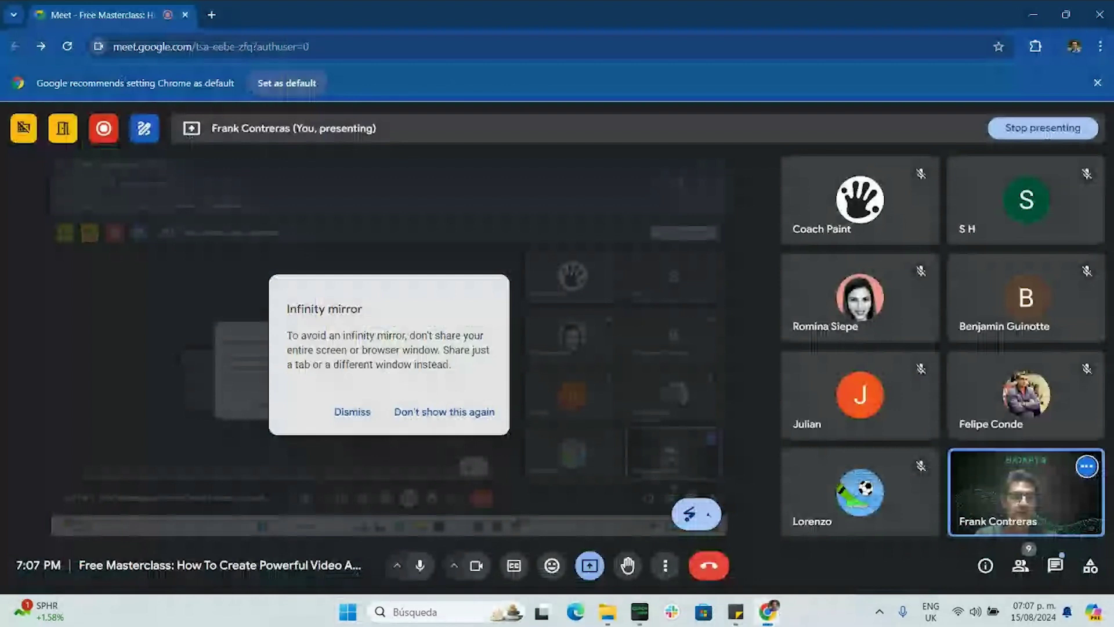
{"action": "left_click", "coordinate": [665, 565]}
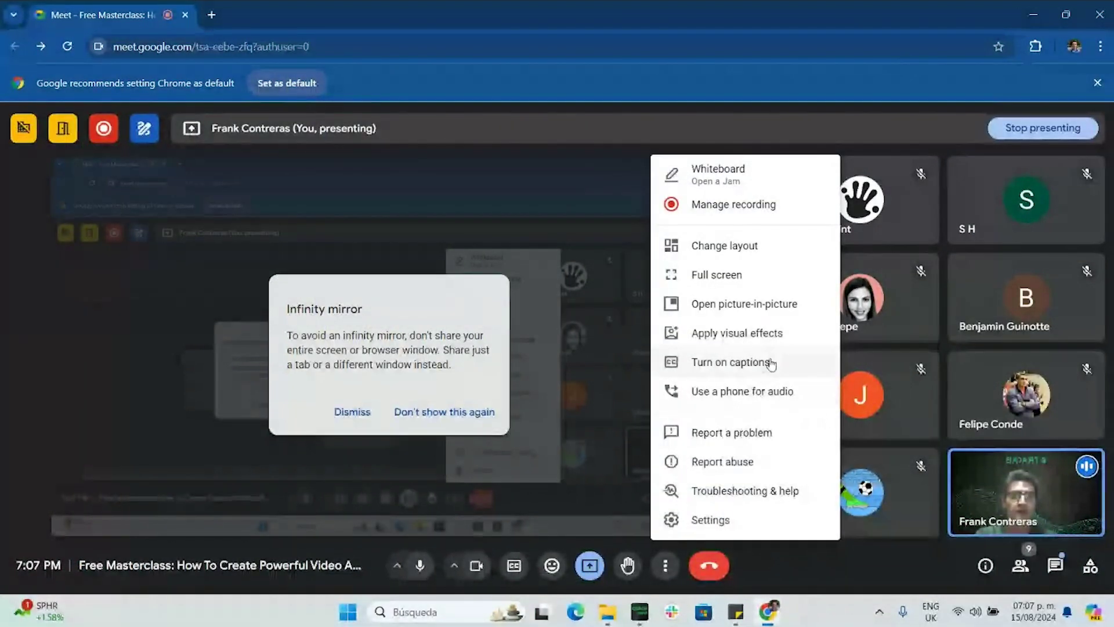
{"action": "left_click", "coordinate": [769, 313]}
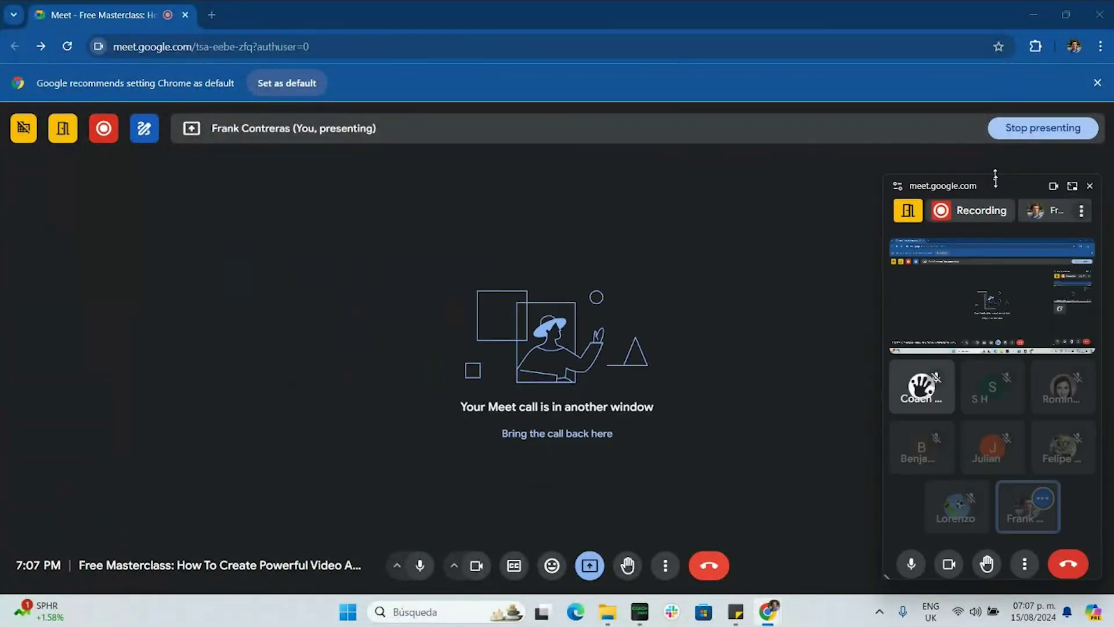
Shrink the floating call window to its header, return to Coach Paint, and move the window clear of the clip slots
{"action": "left_click_drag", "start_coordinate": [997, 169], "coordinate": [997, 519]}
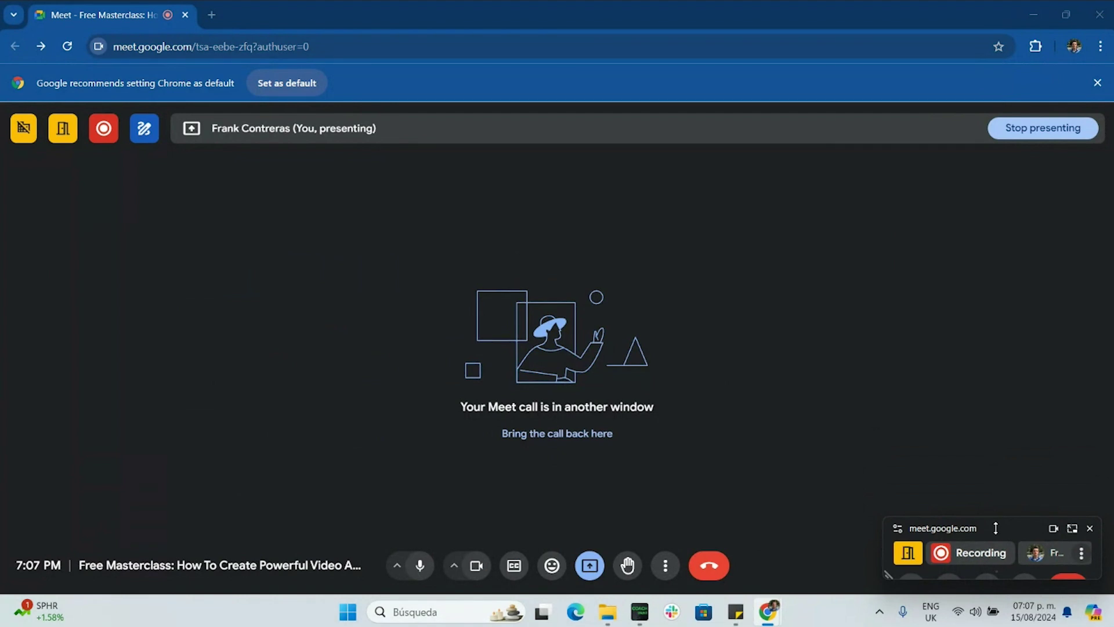
{"action": "left_click", "coordinate": [640, 612]}
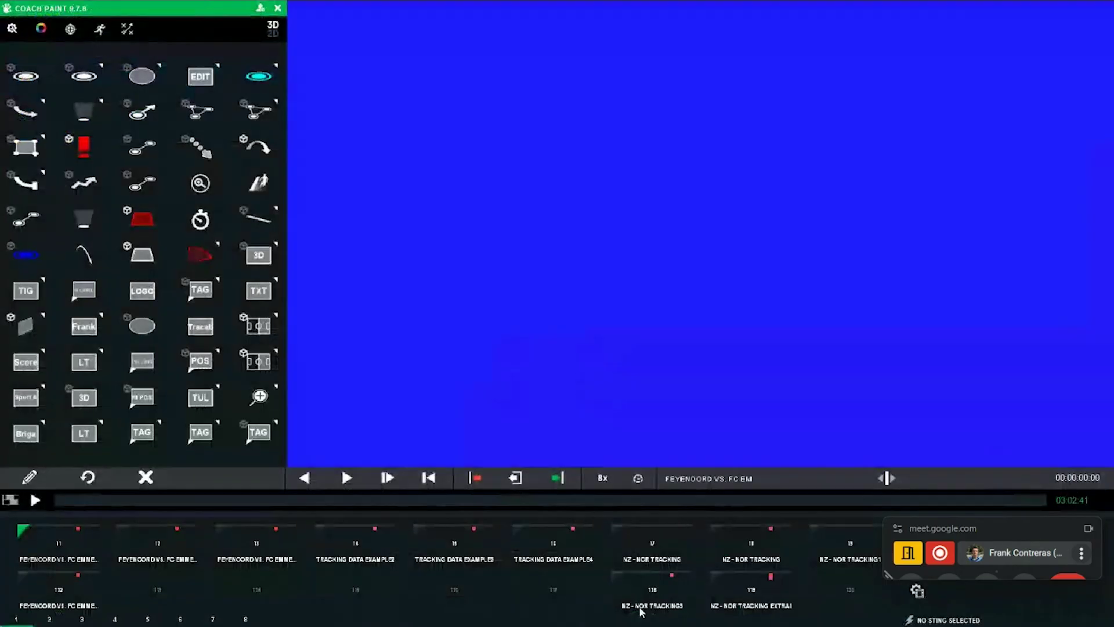
{"action": "left_click_drag", "start_coordinate": [1001, 527], "coordinate": [1015, 593]}
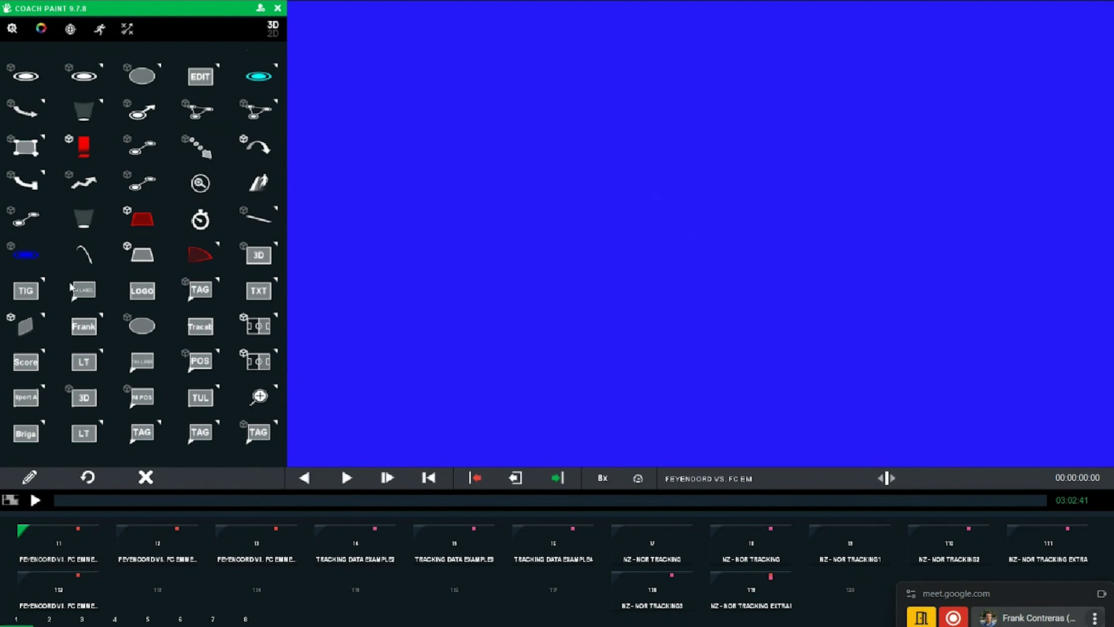
Open the tools administration, look through the default tools, and add a copy of Lower Third to the custom tools
{"action": "left_click", "coordinate": [12, 29]}
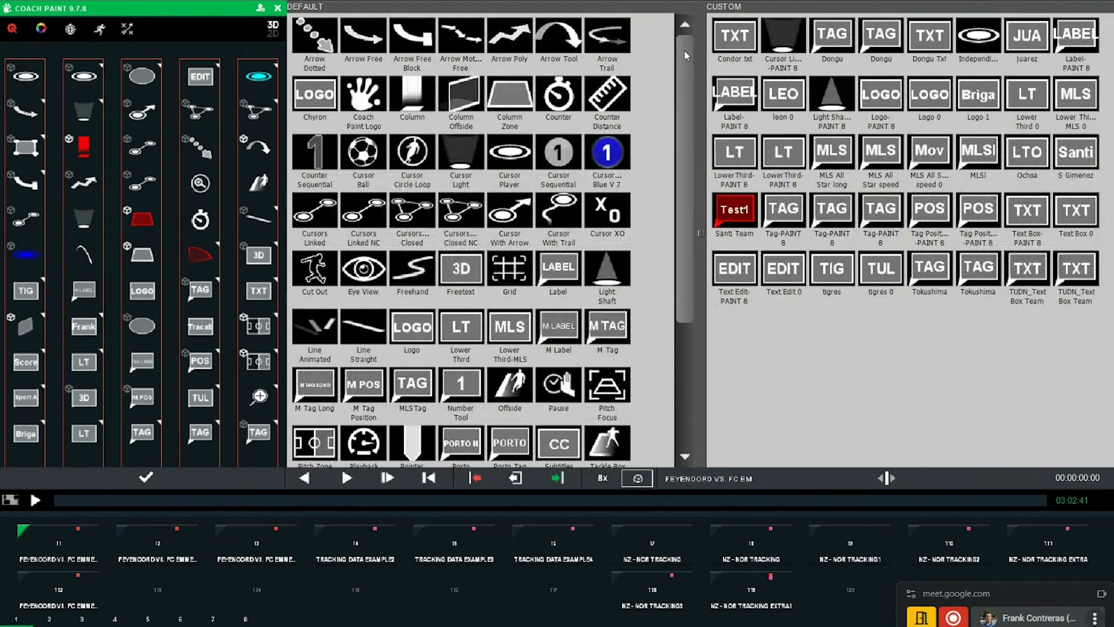
{"action": "scroll", "coordinate": [684, 66], "scroll_direction": "down", "scroll_amount": 5}
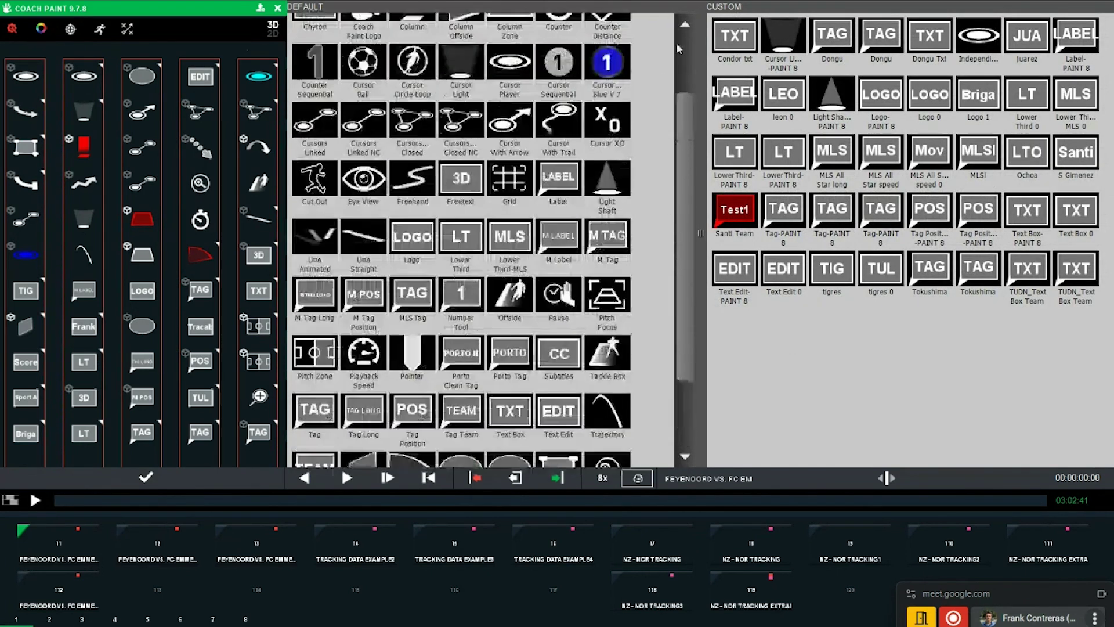
{"action": "scroll", "coordinate": [679, 50], "scroll_direction": "up", "scroll_amount": 3}
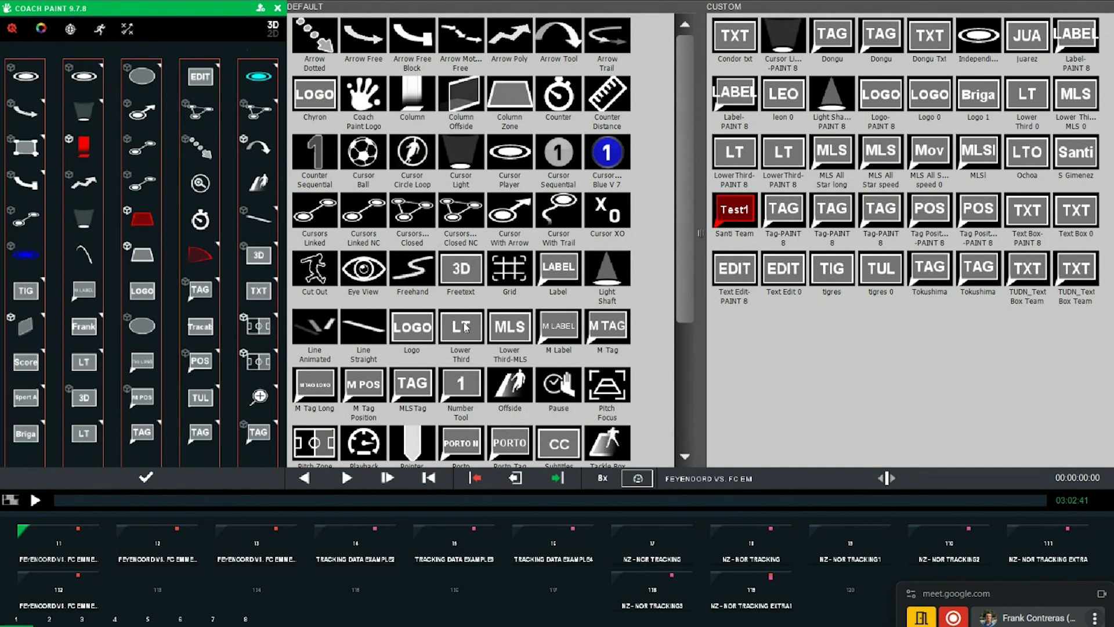
{"action": "left_click_drag", "start_coordinate": [462, 328], "coordinate": [757, 341]}
Examine the custom Lower Third tool's basic properties and its content path folder, leaving the settings as they are
{"action": "right_click", "coordinate": [736, 328]}
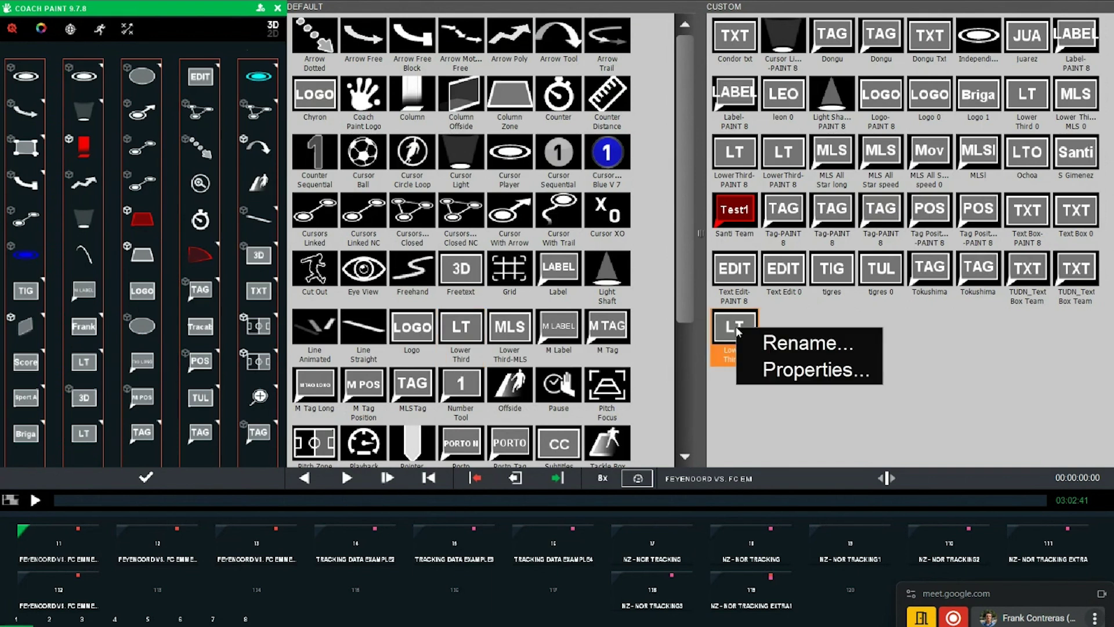
{"action": "left_click", "coordinate": [791, 372]}
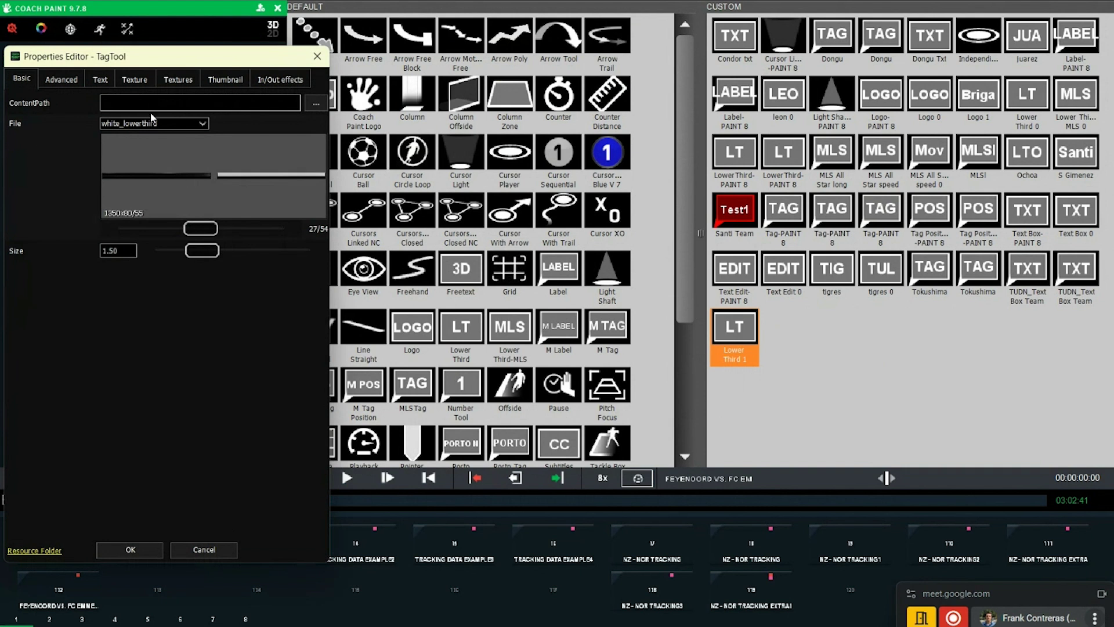
{"action": "left_click", "coordinate": [314, 104]}
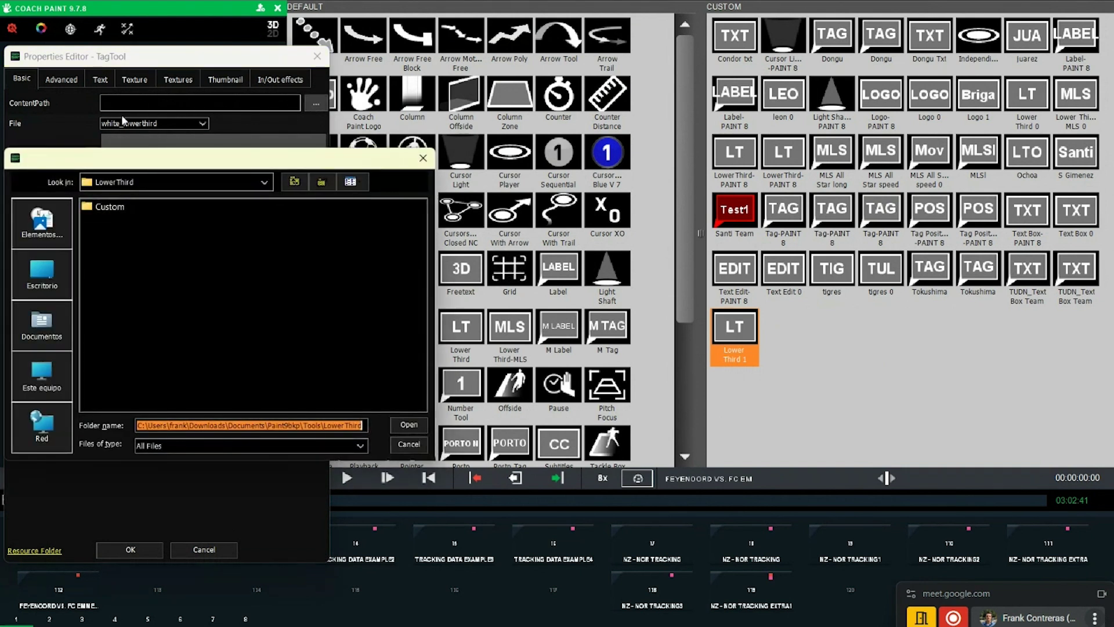
{"action": "left_click", "coordinate": [409, 445]}
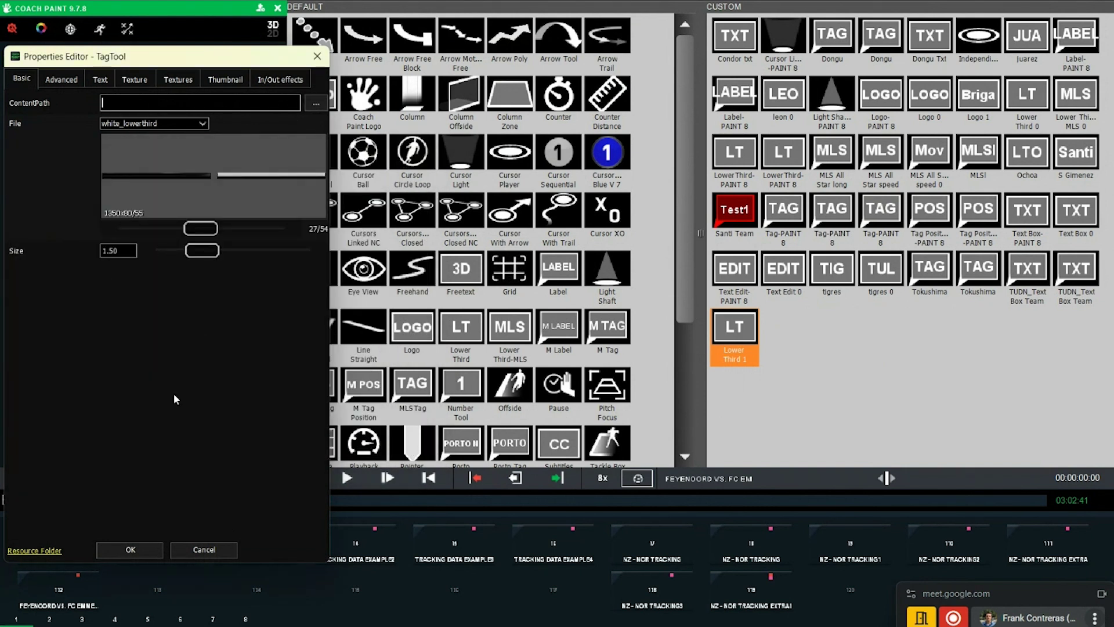
{"action": "left_click", "coordinate": [141, 549]}
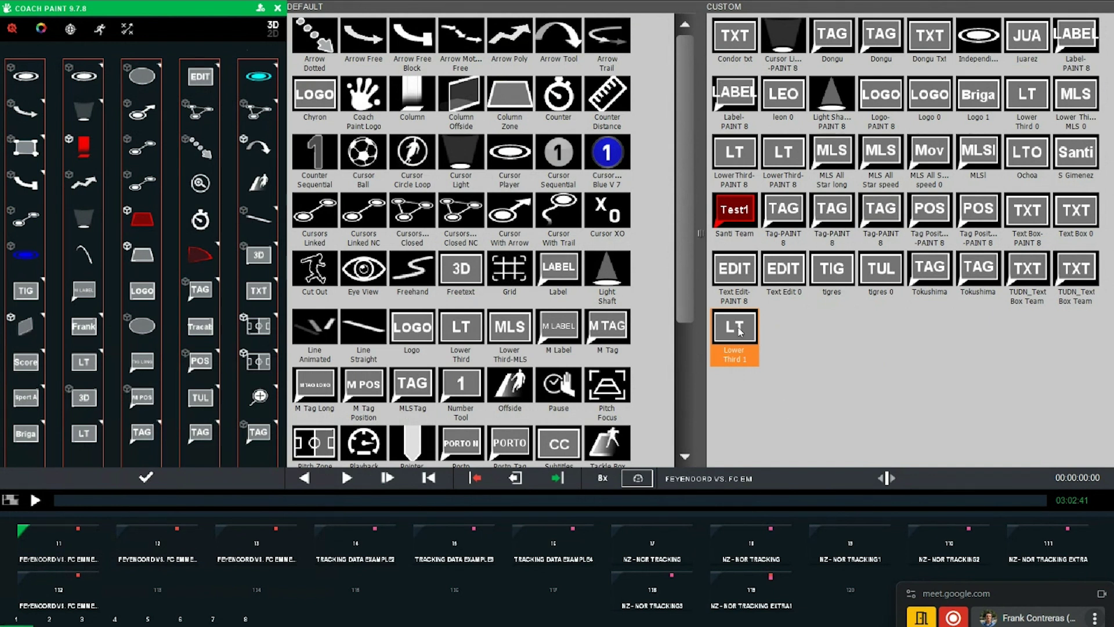
Remove the new Lower Third copy from the custom tools and finish the tools administration
{"action": "left_click_drag", "start_coordinate": [740, 332], "coordinate": [492, 305]}
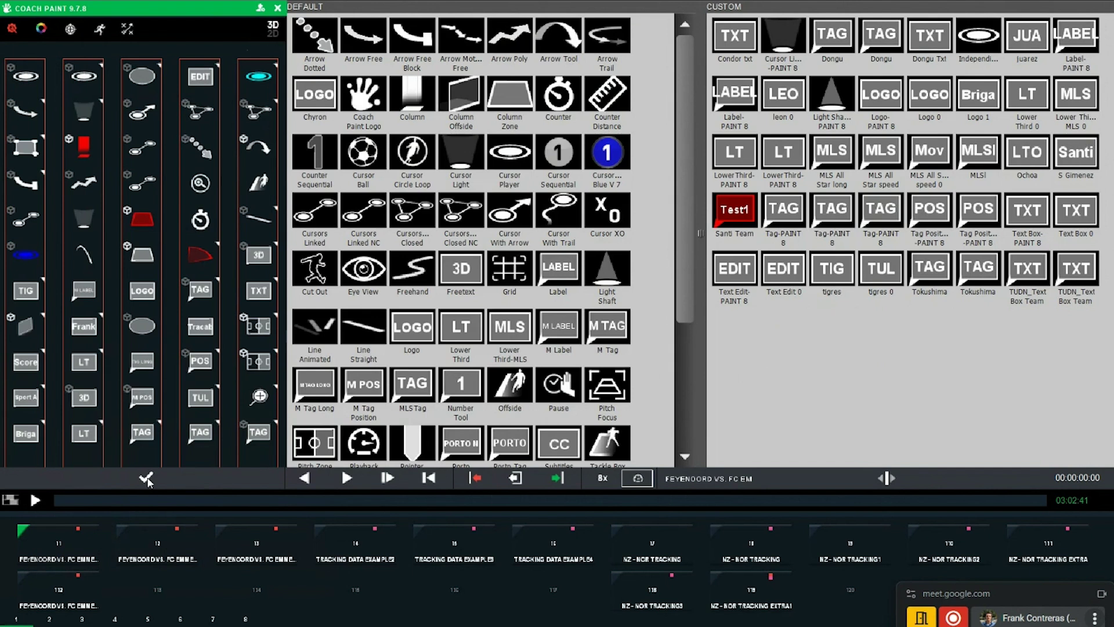
{"action": "left_click", "coordinate": [146, 478]}
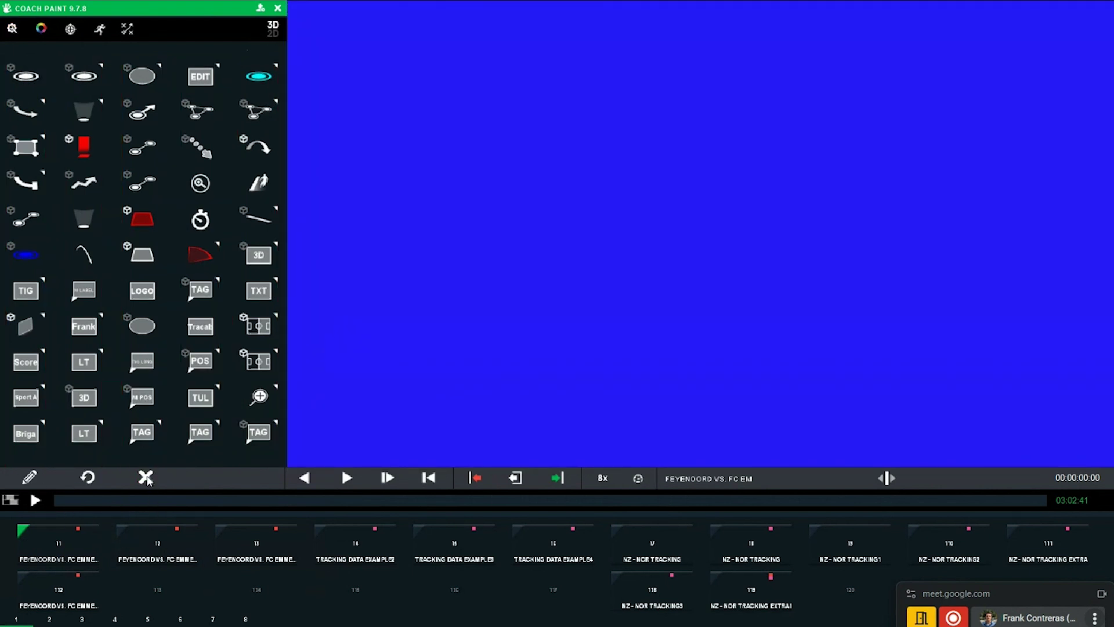
Open the AWAY KIT tool profile
{"action": "right_click", "coordinate": [147, 485]}
{"action": "left_click", "coordinate": [249, 478]}
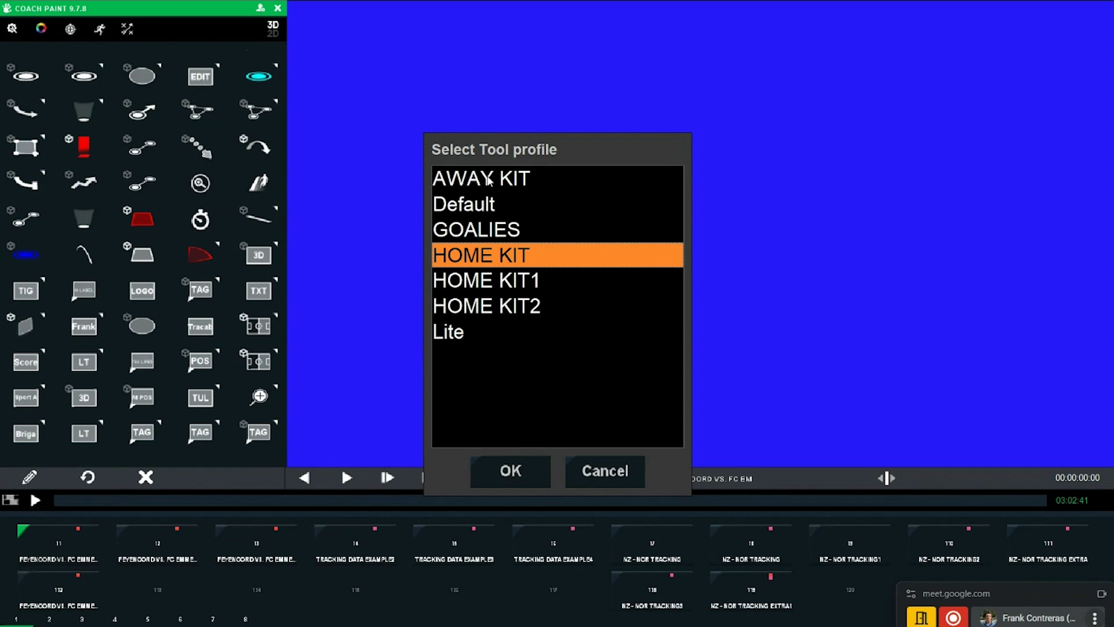
{"action": "double_click", "coordinate": [489, 181]}
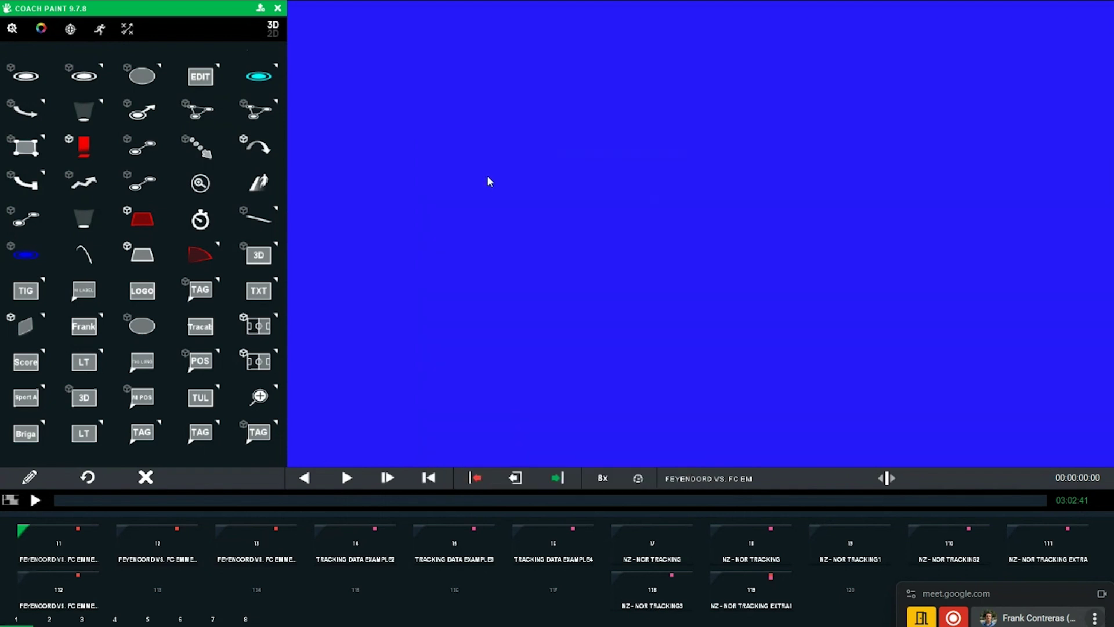
Open the HOME KIT tool profile
{"action": "right_click", "coordinate": [146, 488]}
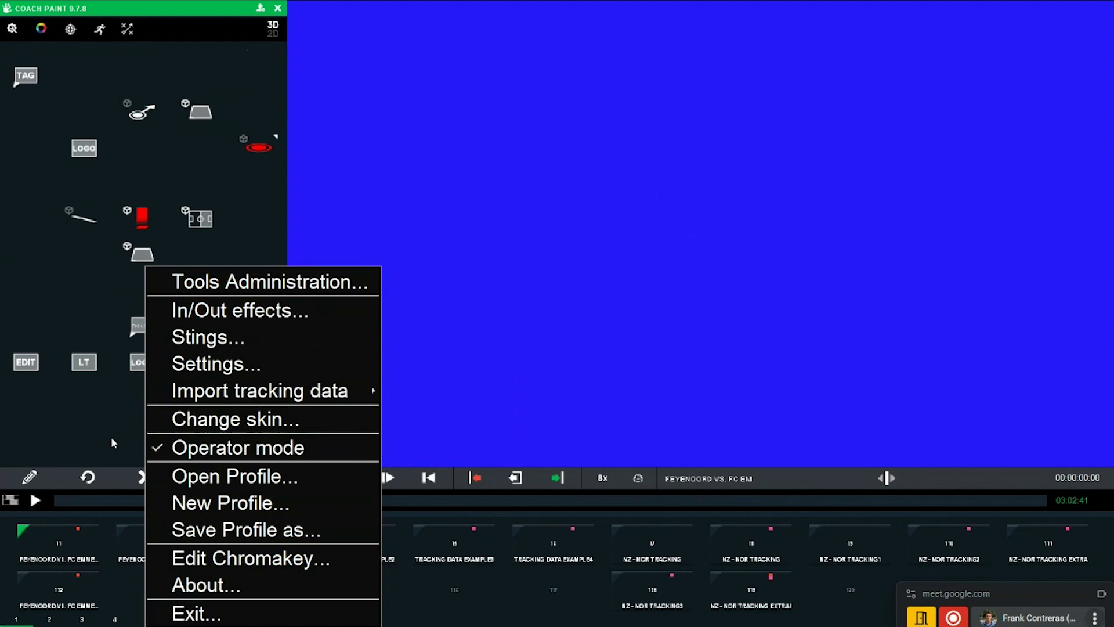
{"action": "left_click", "coordinate": [261, 485]}
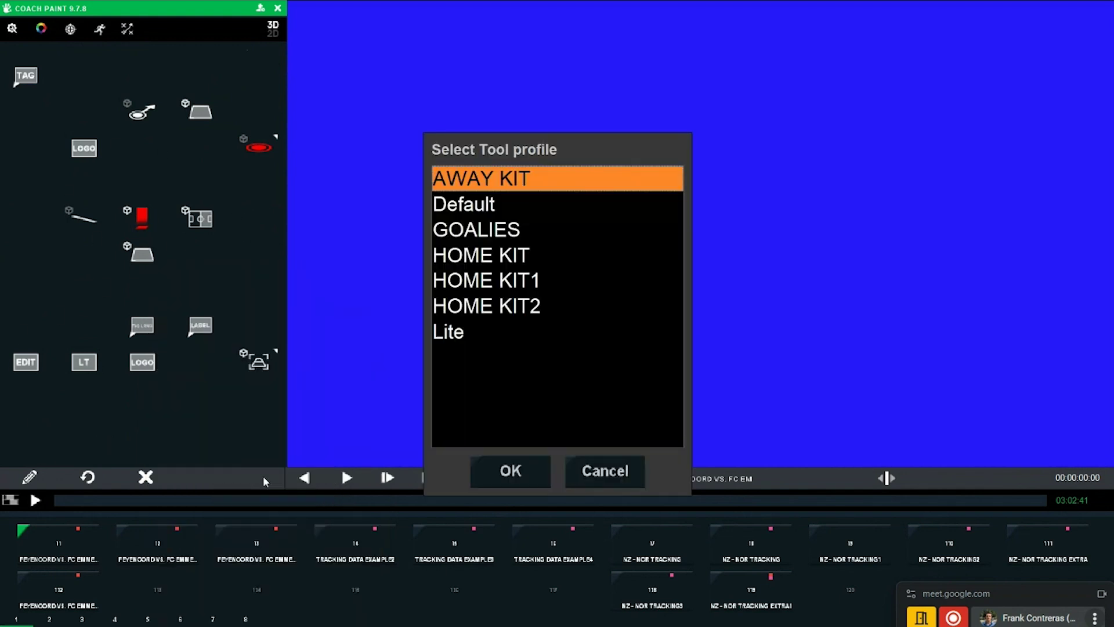
{"action": "double_click", "coordinate": [507, 256]}
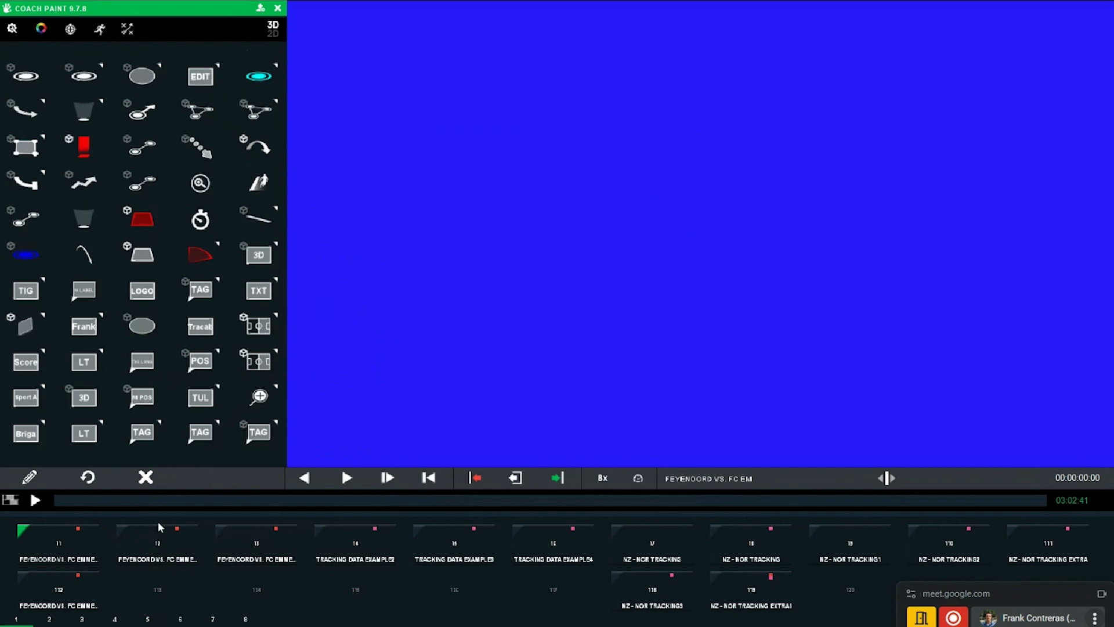
Choose the PUEBLA preset from LIGA MX for the filled ellipse tool in the first row of tools
{"action": "right_click", "coordinate": [138, 83]}
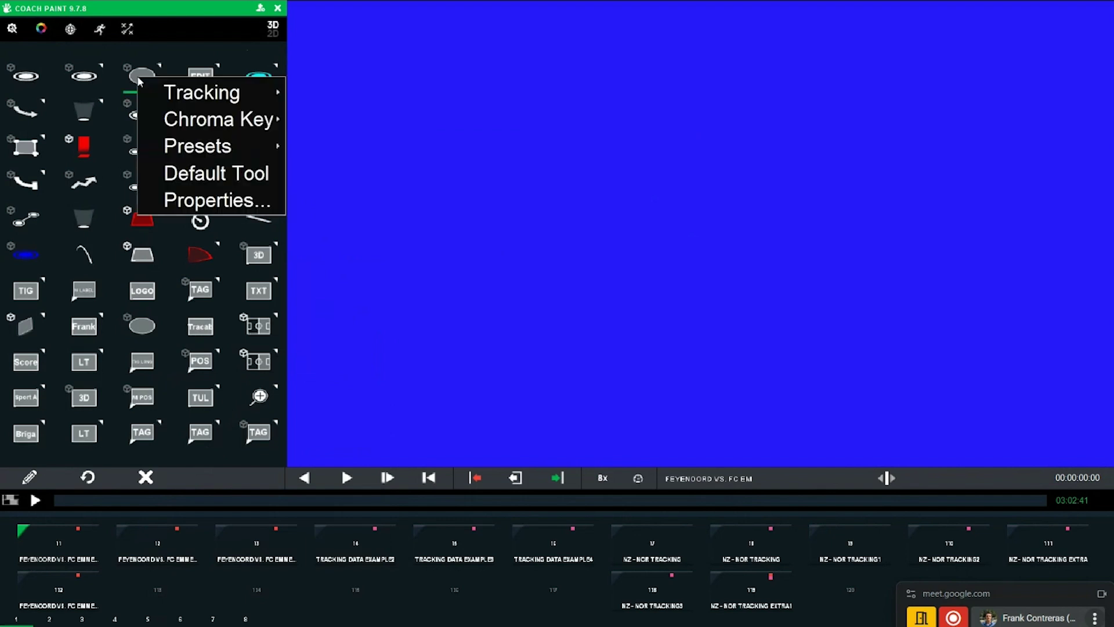
{"action": "mouse_move", "coordinate": [191, 147]}
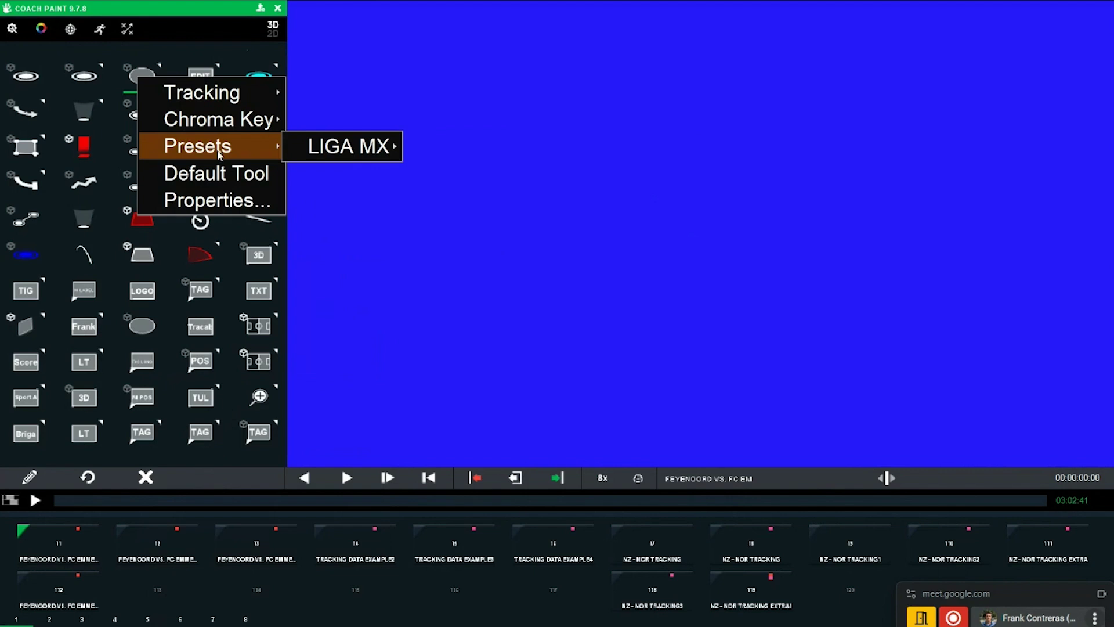
{"action": "mouse_move", "coordinate": [372, 160]}
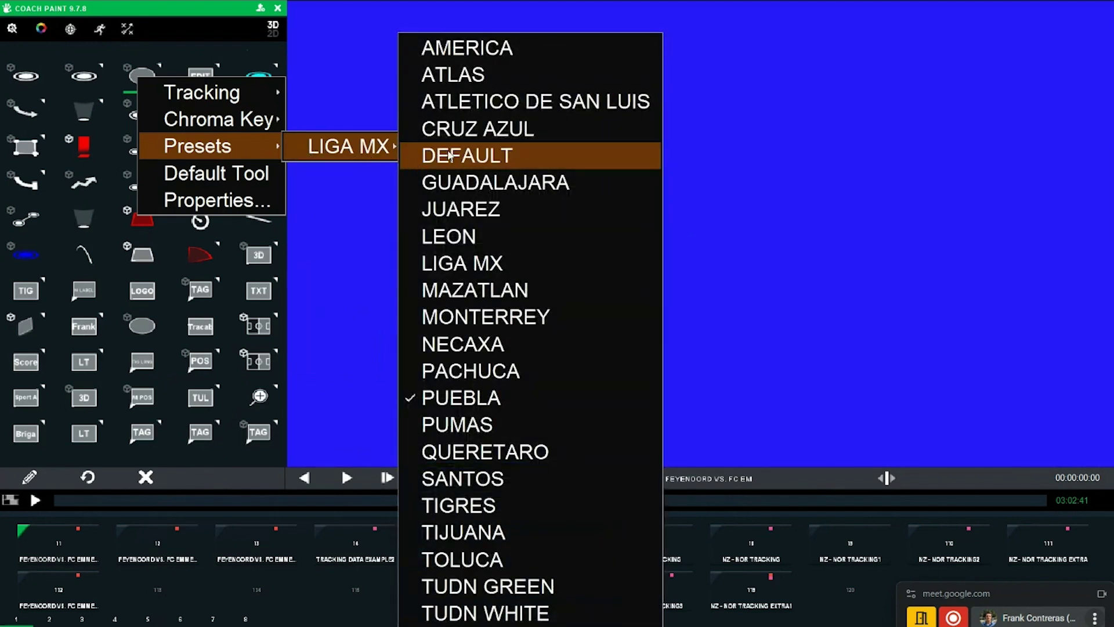
{"action": "left_click", "coordinate": [484, 405]}
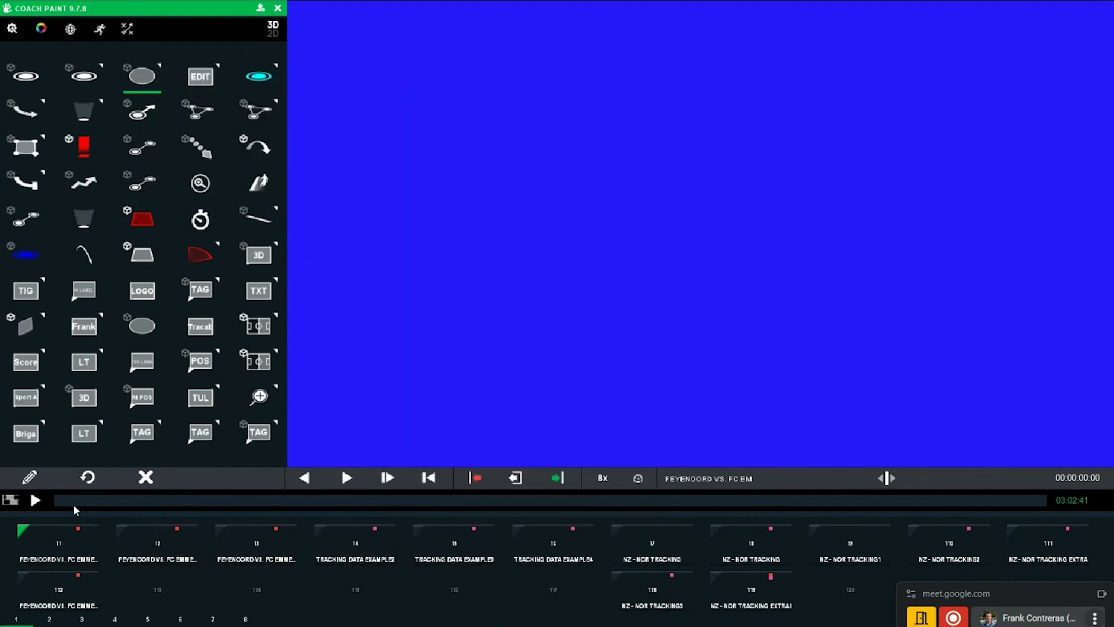
Go to 00:00:19:07 in the Feyenoord clip, draw a large Puebla circle on the open grass, and shift it toward the near touchline
{"action": "left_click_drag", "start_coordinate": [74, 505], "coordinate": [162, 498]}
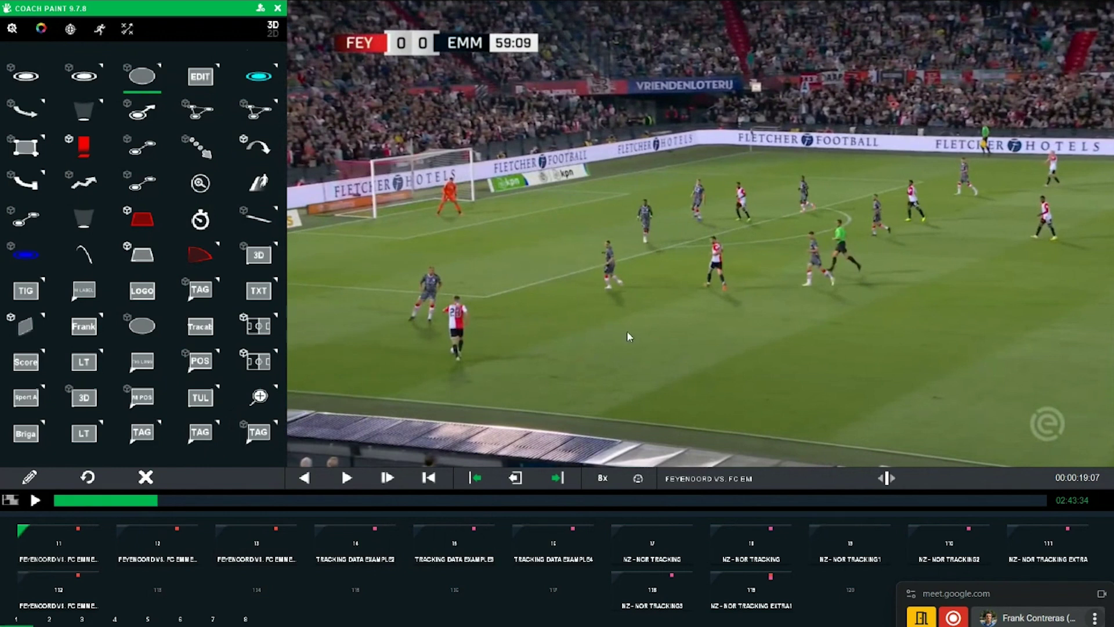
{"action": "mouse_move", "coordinate": [636, 329]}
{"action": "left_mouse_down"}
{"action": "mouse_move", "coordinate": [611, 343]}
{"action": "mouse_move", "coordinate": [785, 343]}
{"action": "left_mouse_up"}
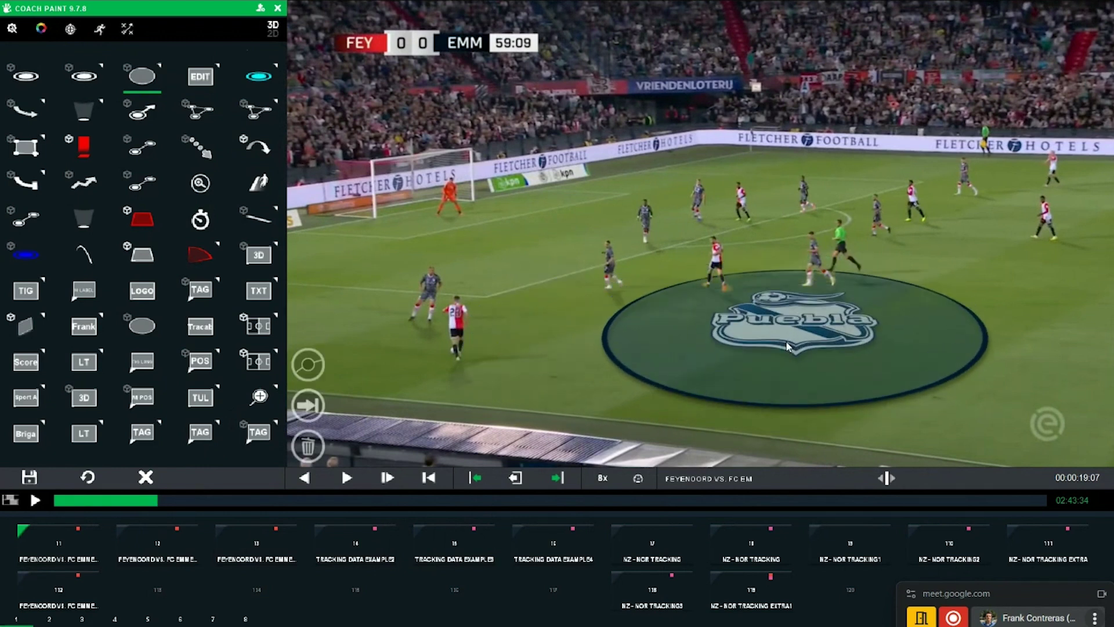
{"action": "left_click_drag", "start_coordinate": [817, 337], "coordinate": [900, 359]}
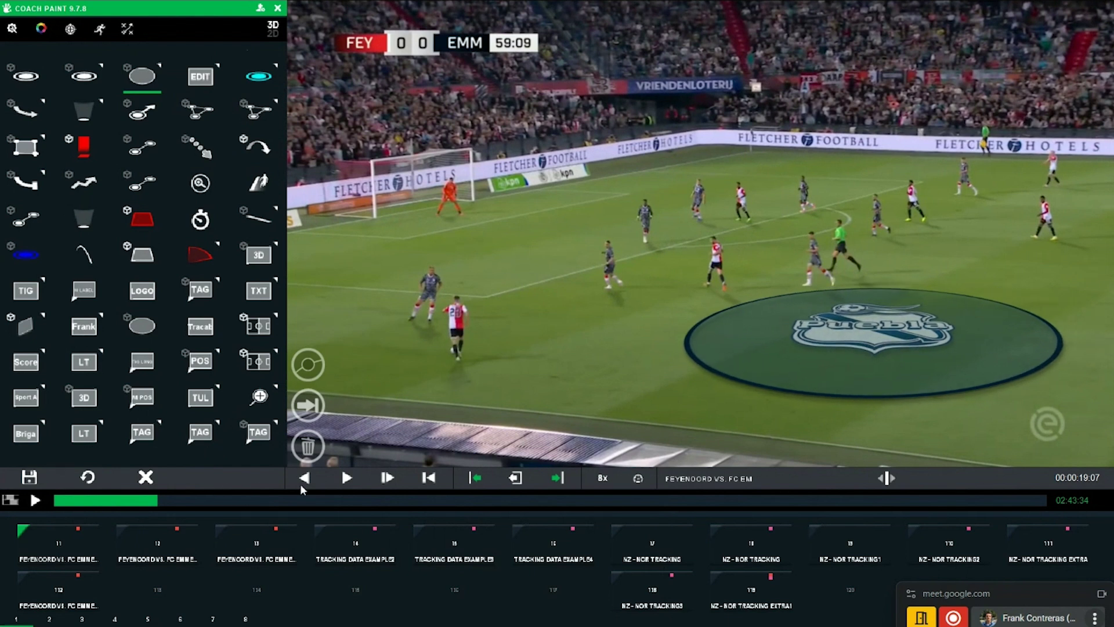
Clear the Puebla circle from the pitch and move the playhead to 00:00:25:37
{"action": "left_click", "coordinate": [148, 480]}
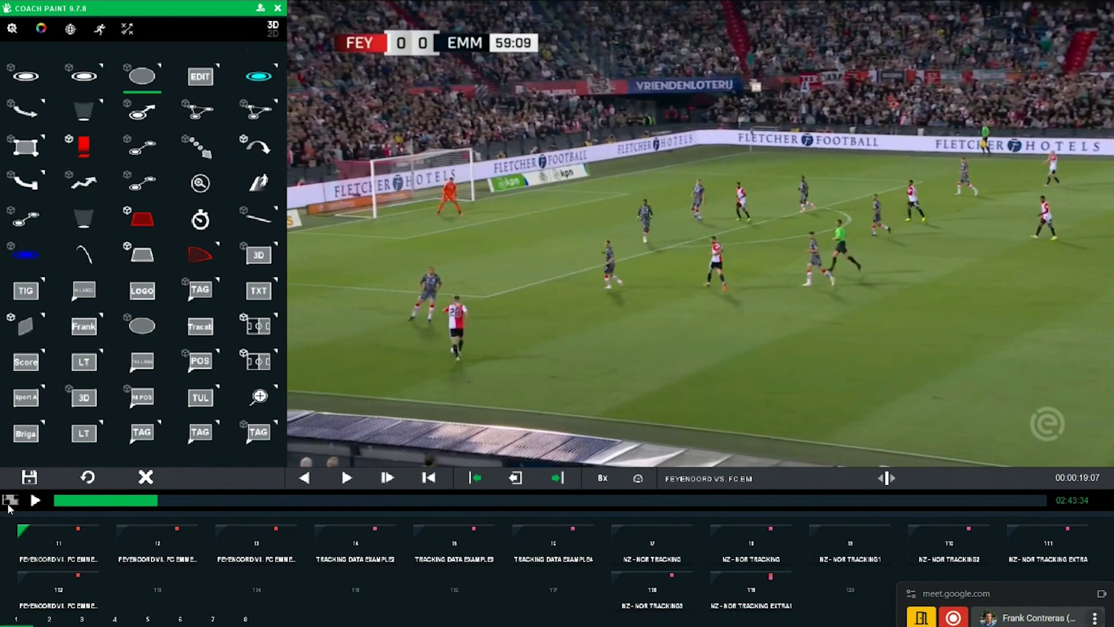
{"action": "left_click", "coordinate": [145, 506]}
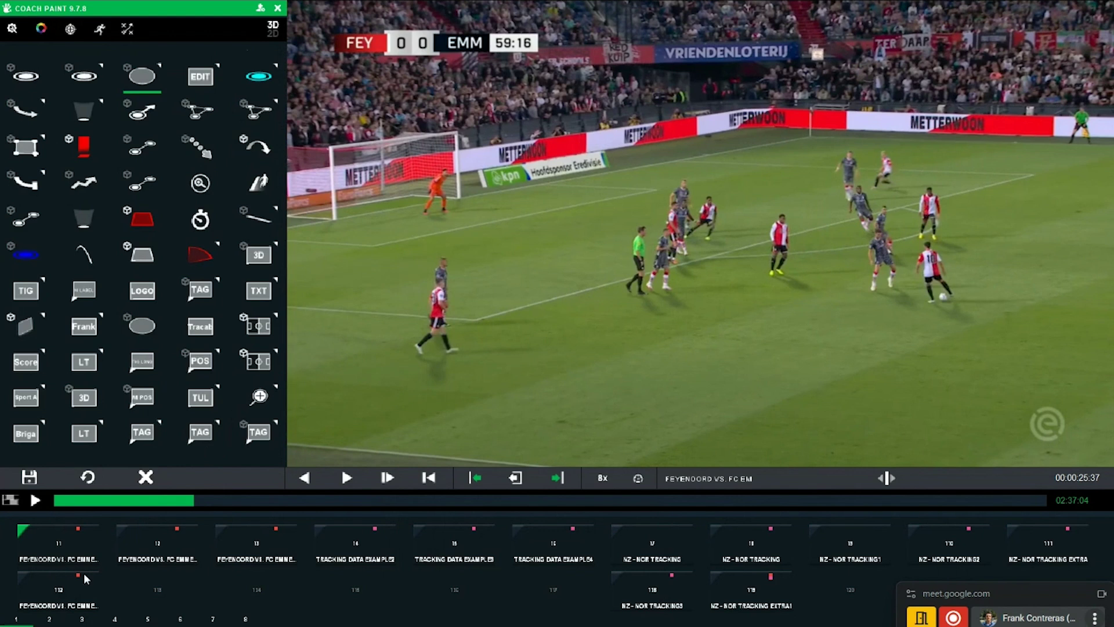
Try importing clips into empty slot 113, selecting all five videos in the Test folder before choosing only brooklyn nets
{"action": "right_click", "coordinate": [152, 587]}
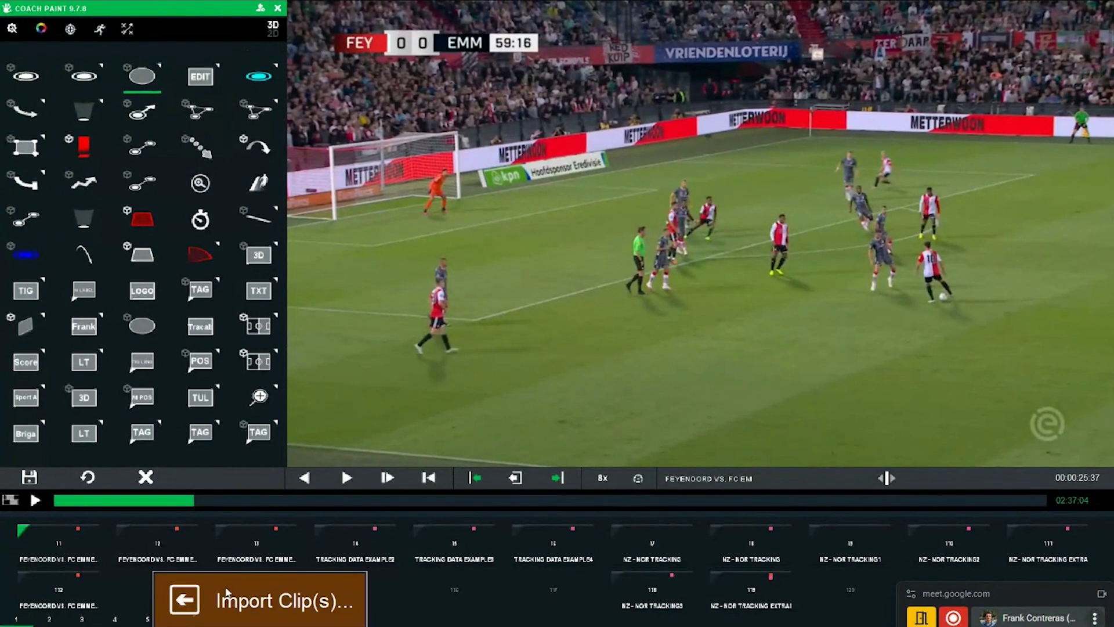
{"action": "left_click", "coordinate": [274, 598]}
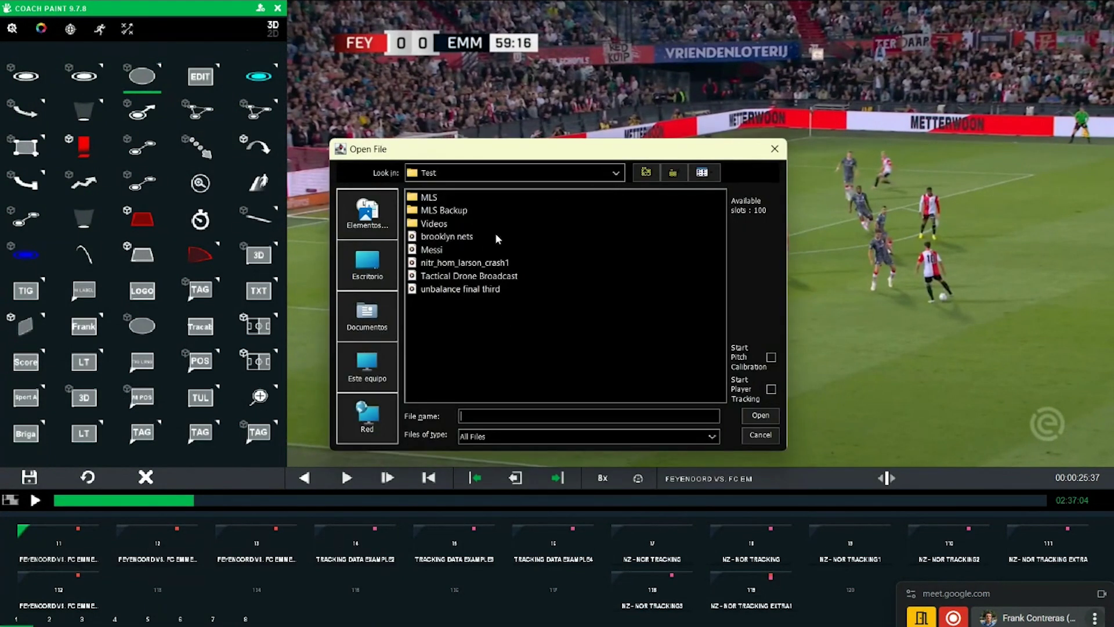
{"action": "left_click", "coordinate": [454, 236]}
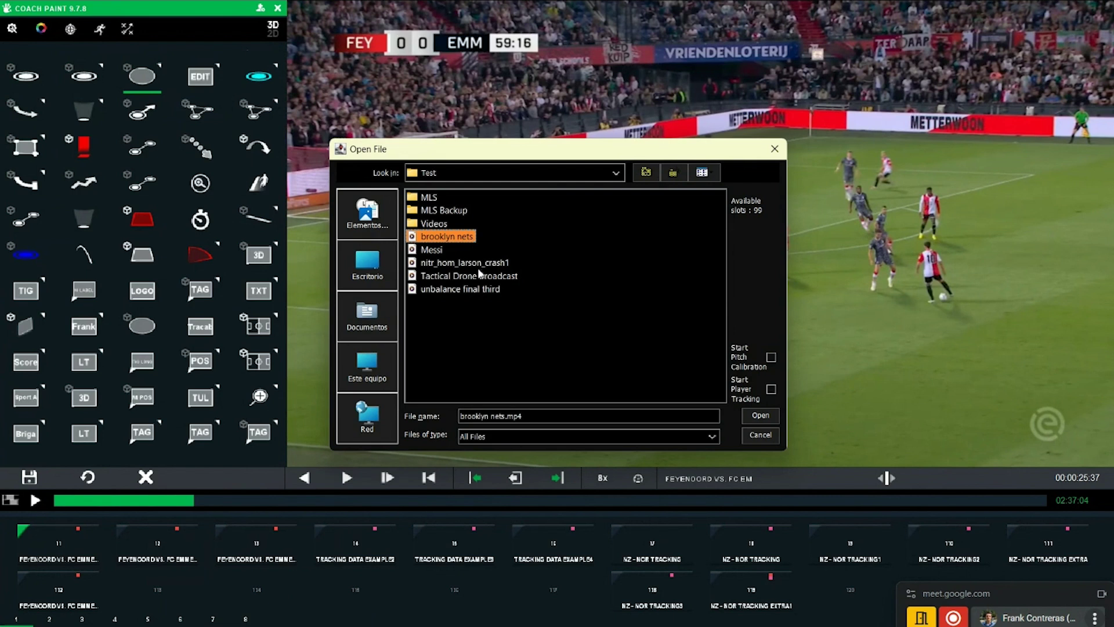
{"action": "left_click", "coordinate": [437, 249]}
{"action": "left_click", "coordinate": [446, 235], "text": "ctrl"}
{"action": "left_click", "coordinate": [463, 289], "text": "shift"}
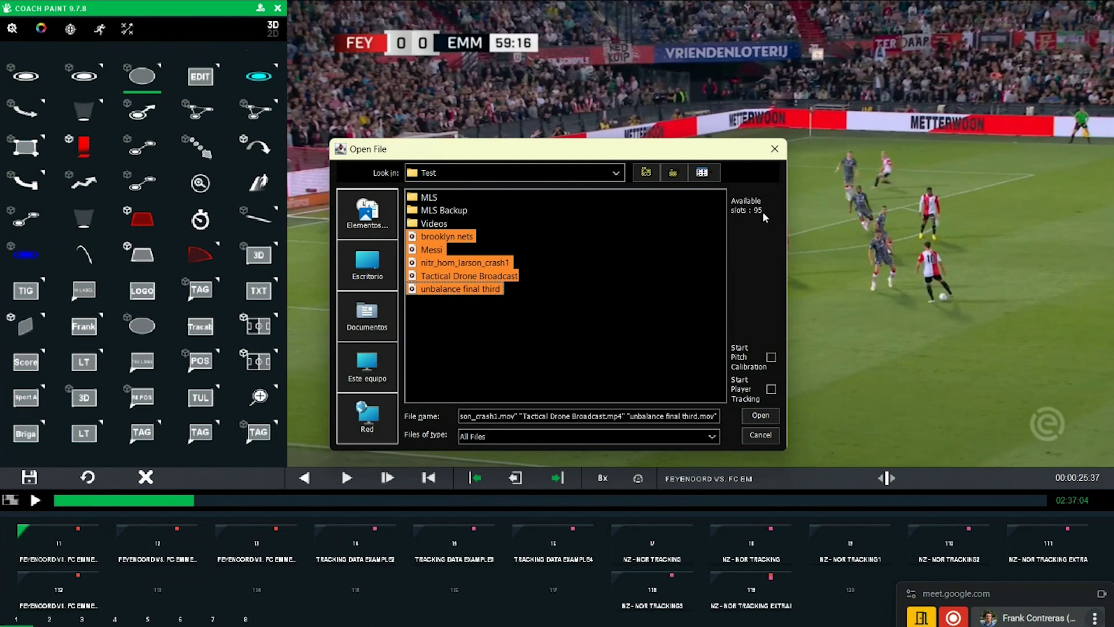
{"action": "left_click", "coordinate": [451, 239]}
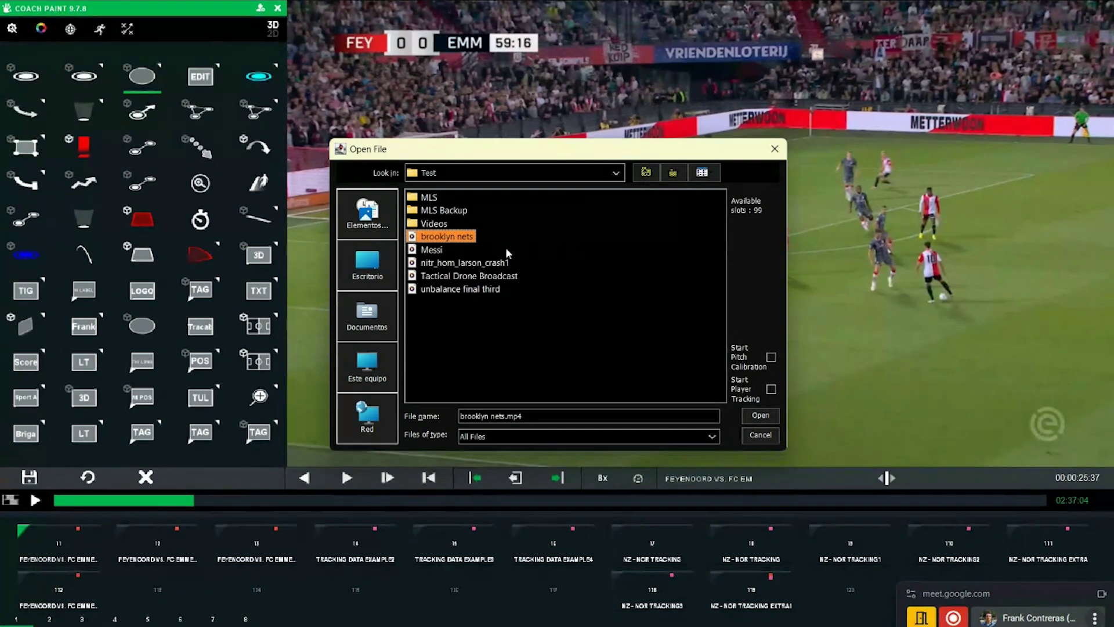
{"action": "left_click", "coordinate": [760, 415]}
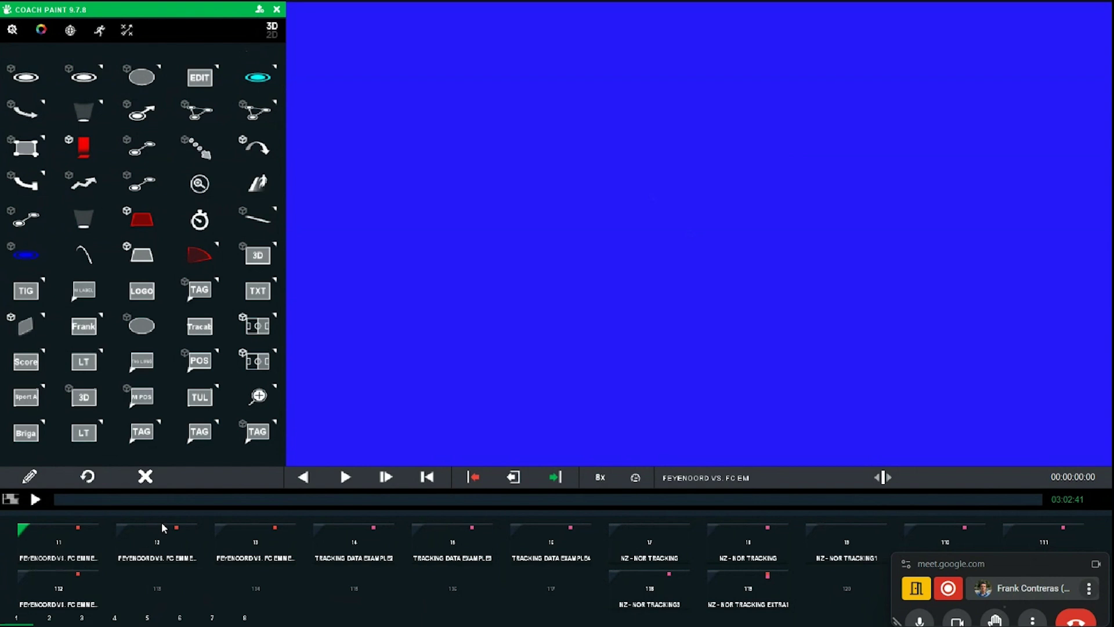
Switch to the Coach Paint Config Editor
{"action": "key", "text": "super"}
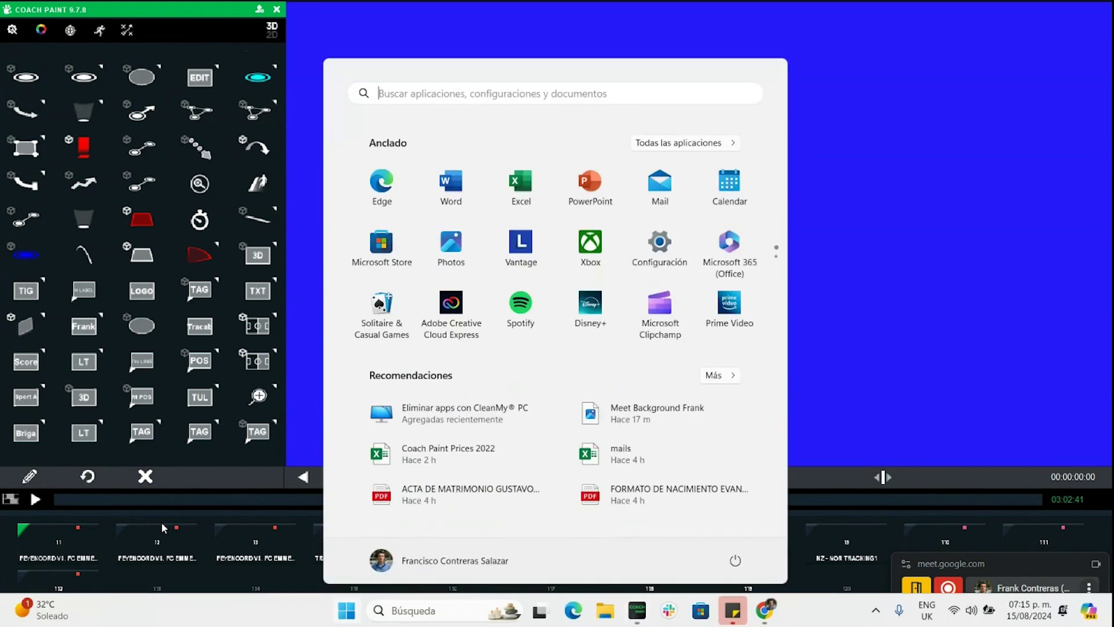
{"action": "type", "text": "config"}
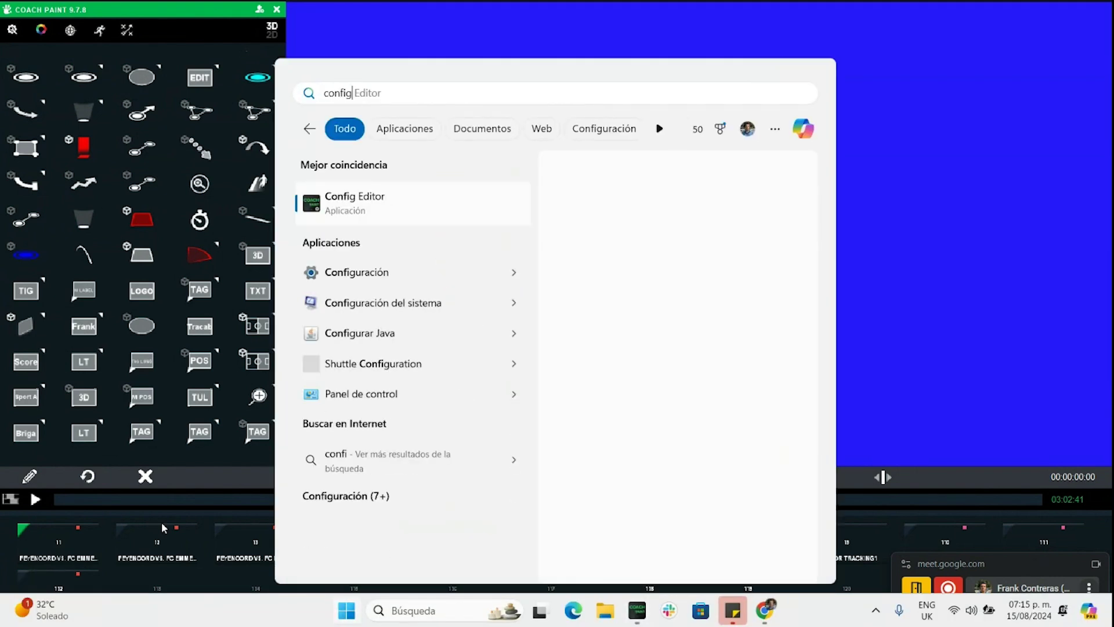
{"action": "key", "text": "Return"}
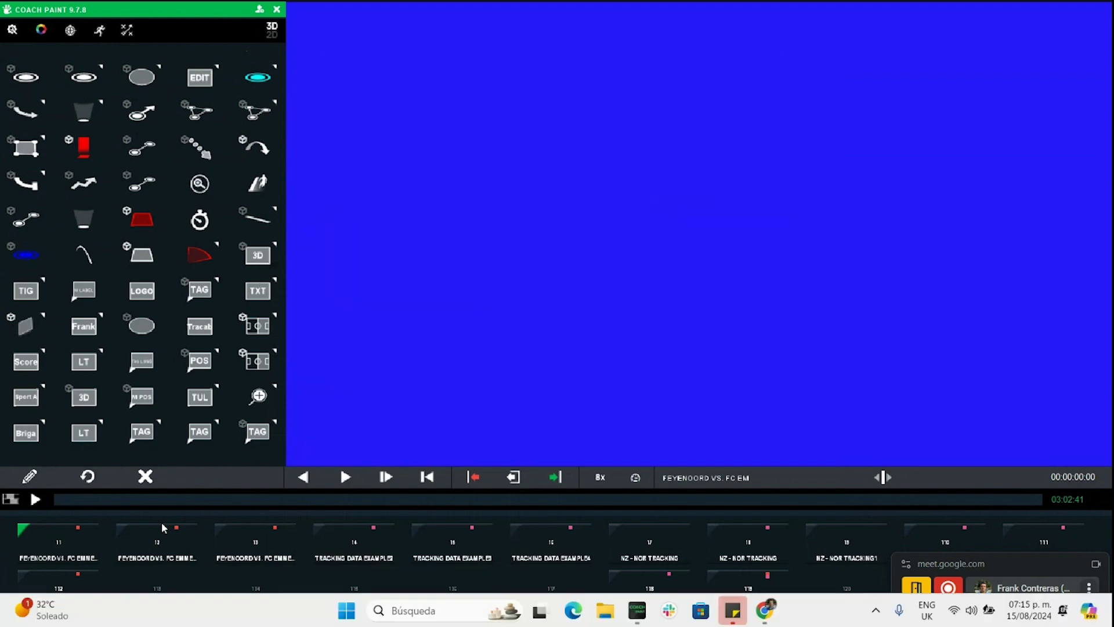
{"action": "key", "text": "super"}
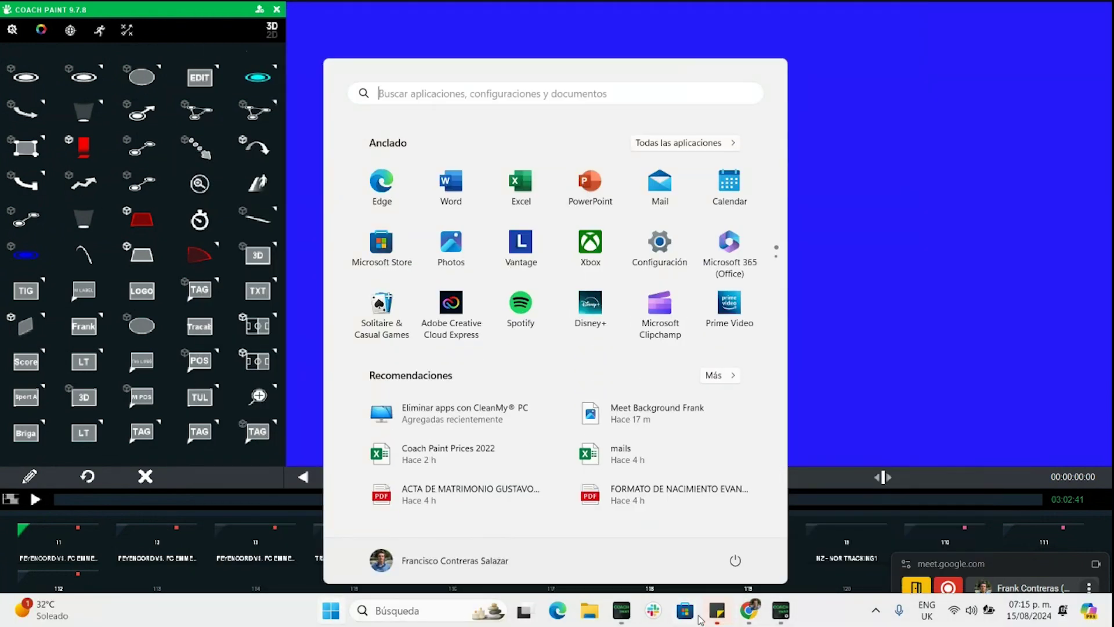
{"action": "left_click", "coordinate": [780, 611]}
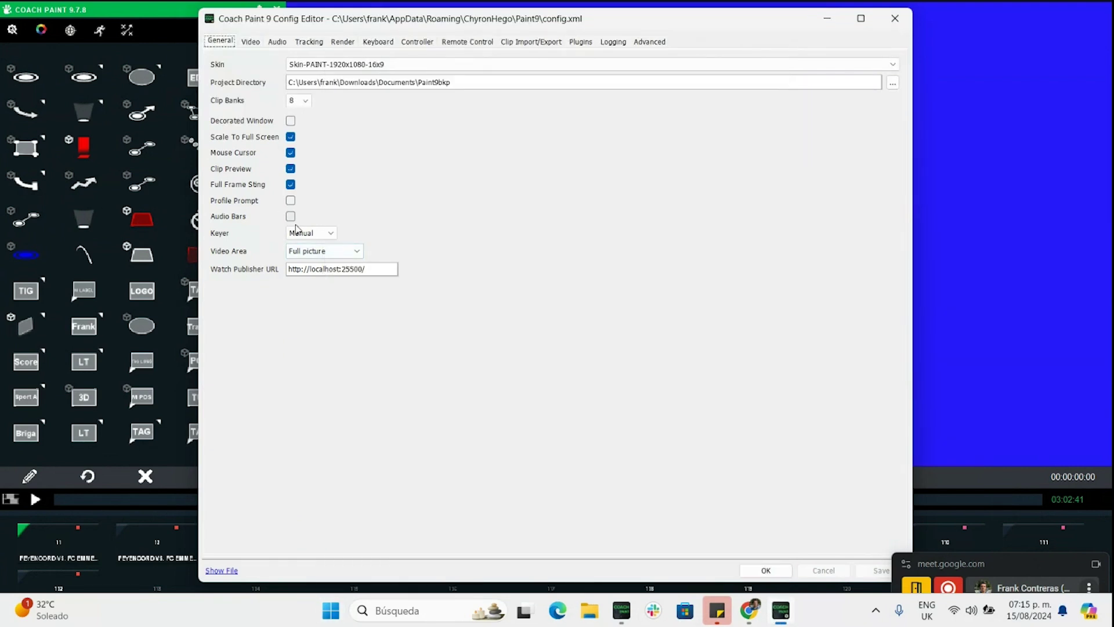
Examine the Keyer and Skin choices, the video format and disk recorder settings, the audio settings and the plugin list
{"action": "left_click", "coordinate": [321, 234]}
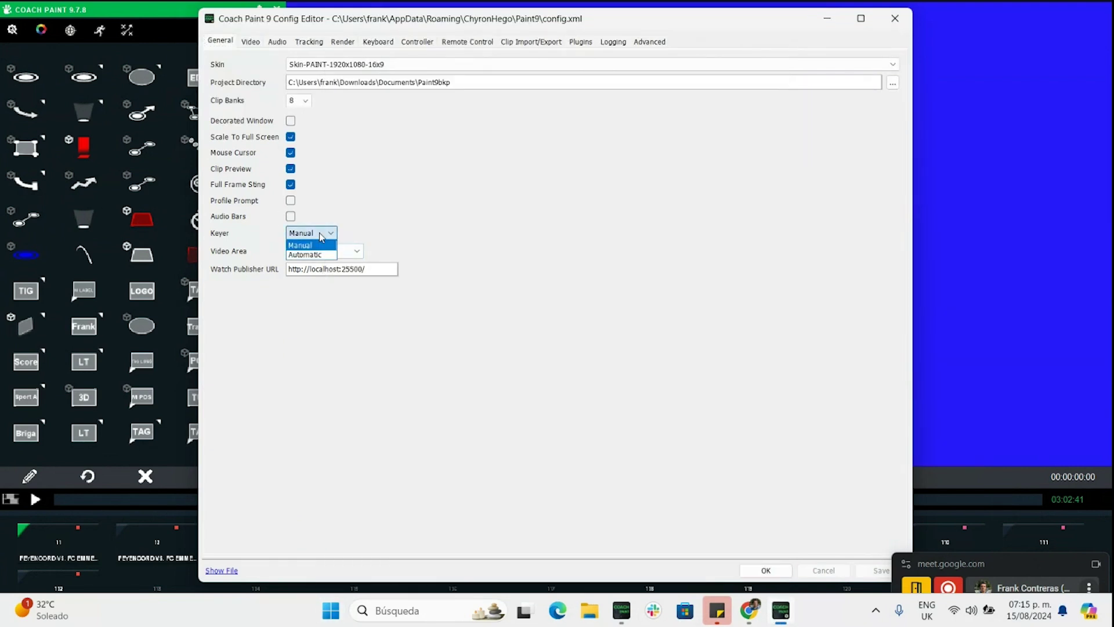
{"action": "left_click", "coordinate": [417, 214]}
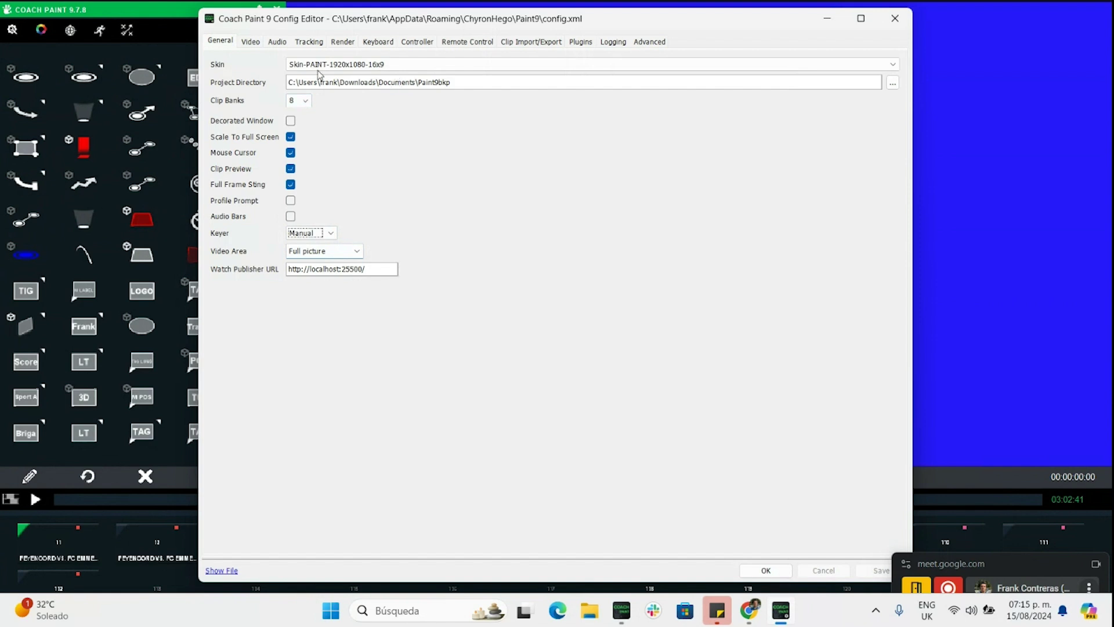
{"action": "left_click", "coordinate": [246, 44]}
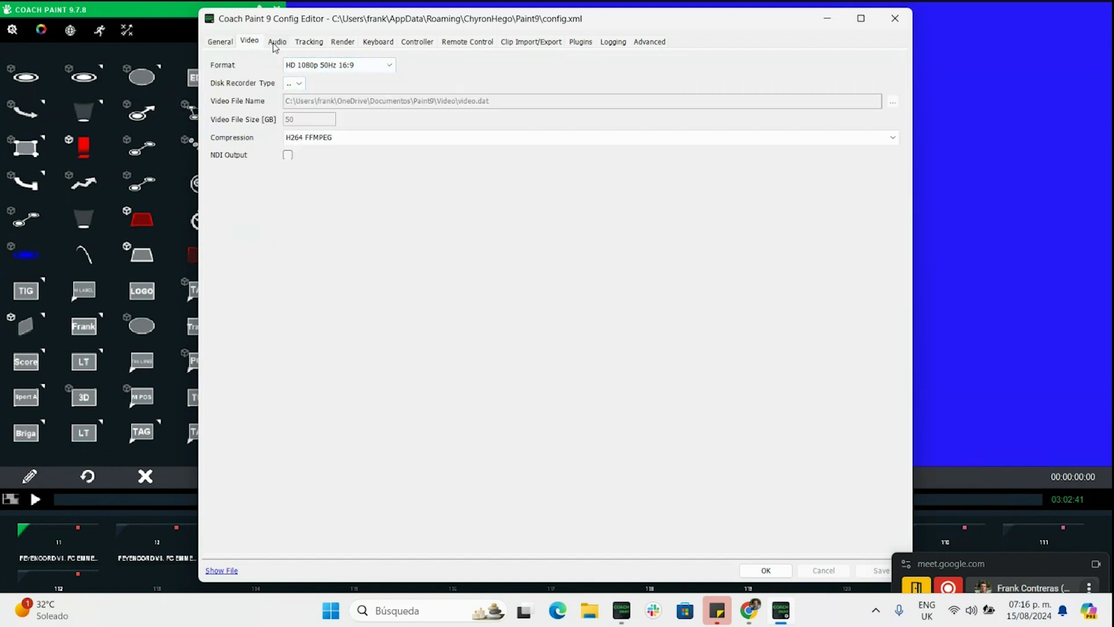
{"action": "left_click", "coordinate": [219, 44]}
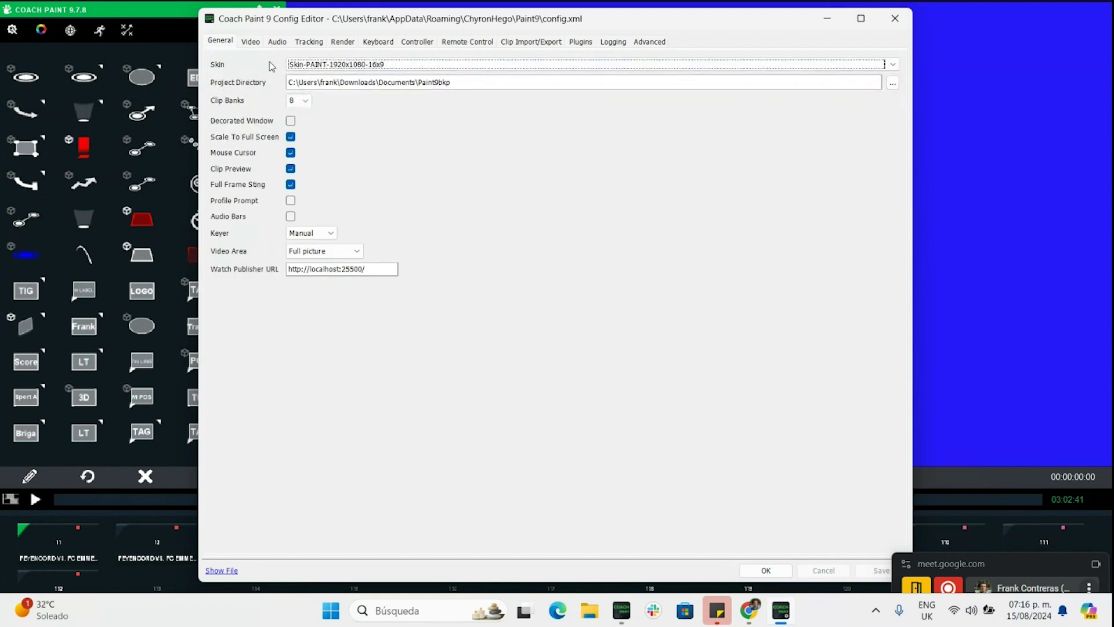
{"action": "left_click", "coordinate": [354, 65]}
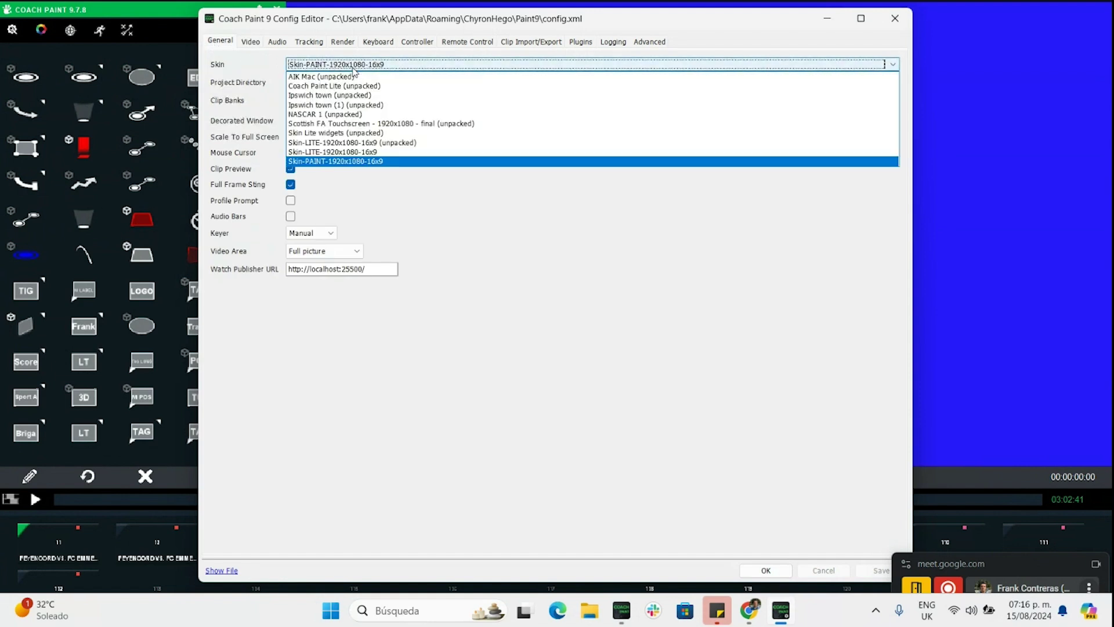
{"action": "left_click", "coordinate": [400, 211]}
{"action": "left_click", "coordinate": [250, 42]}
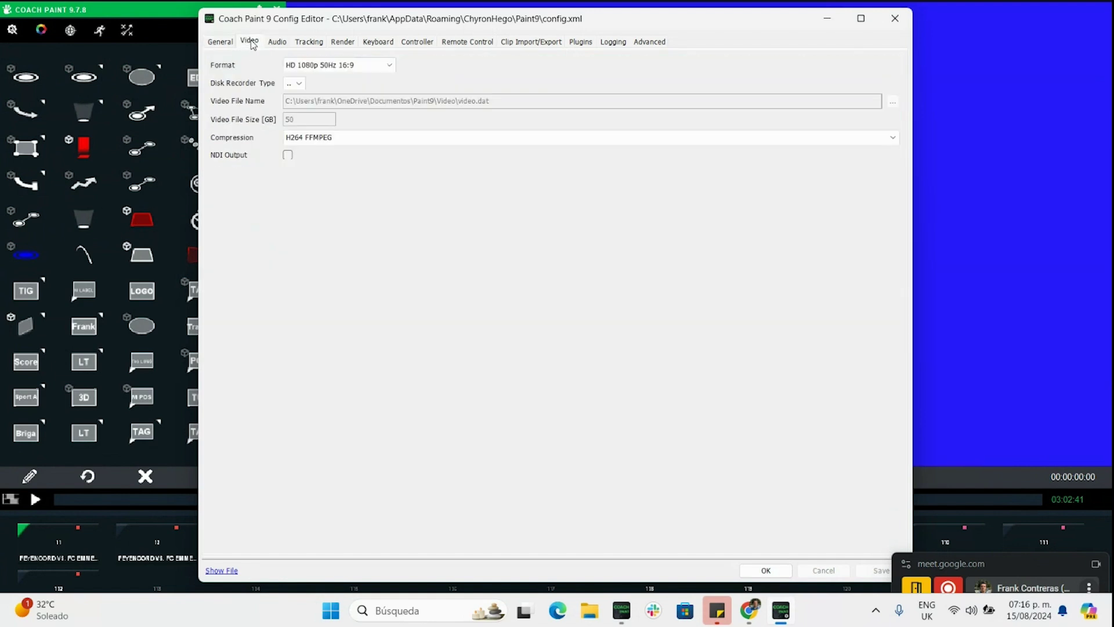
{"action": "left_click", "coordinate": [300, 85]}
{"action": "left_click", "coordinate": [388, 229]}
{"action": "left_click", "coordinate": [277, 43]}
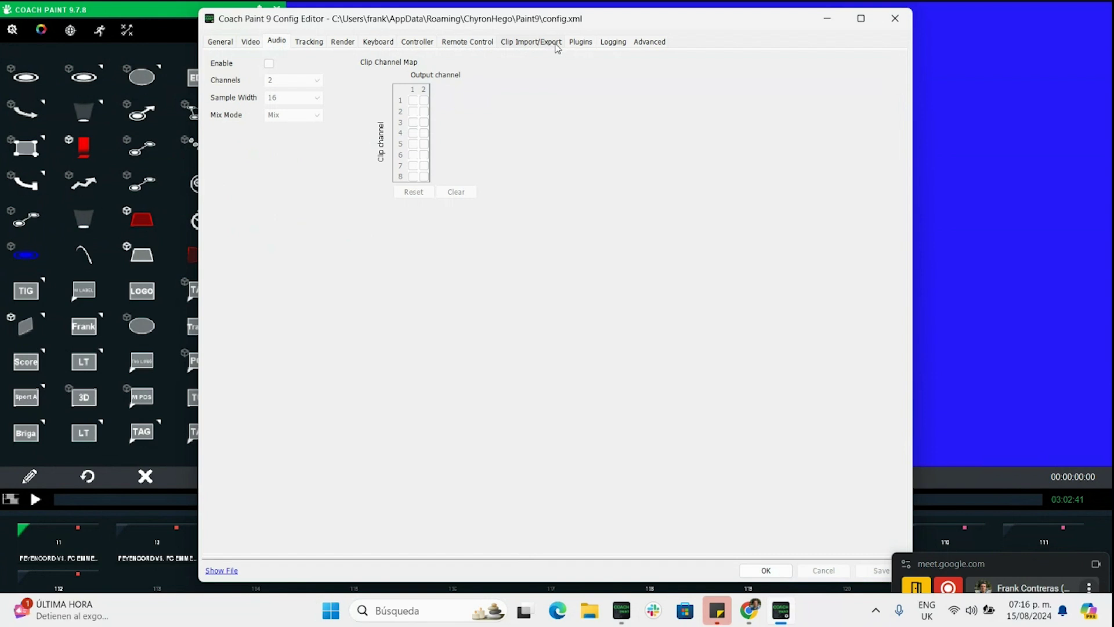
{"action": "left_click", "coordinate": [582, 43]}
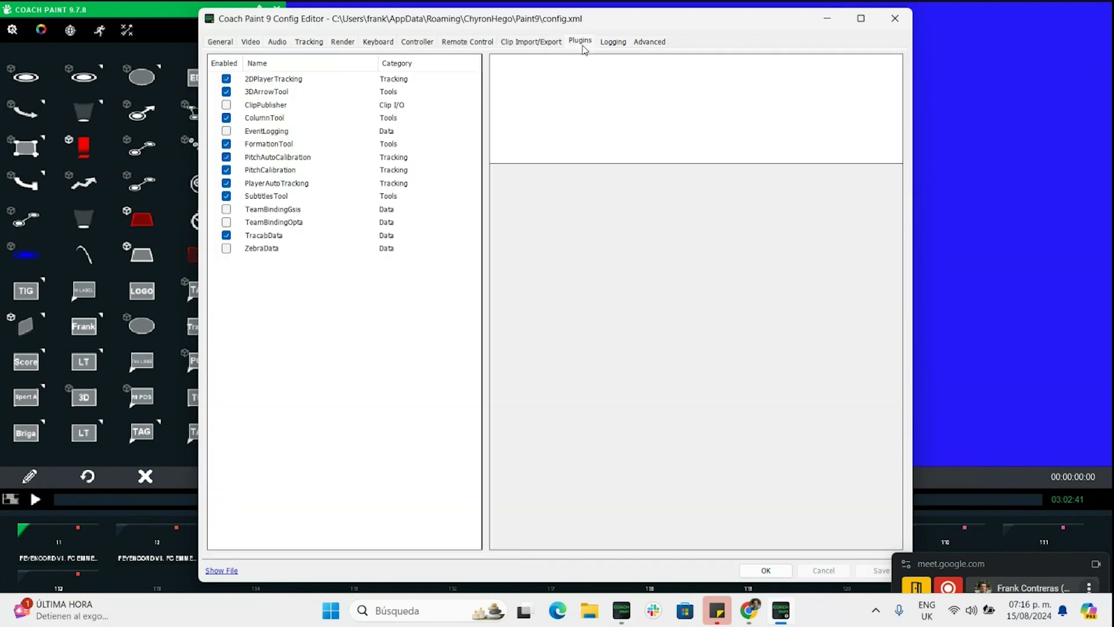
Try enabling the Juarez vs Tigres watch folder for clip import, disable it again, and close the configuration without saving
{"action": "left_click", "coordinate": [530, 45]}
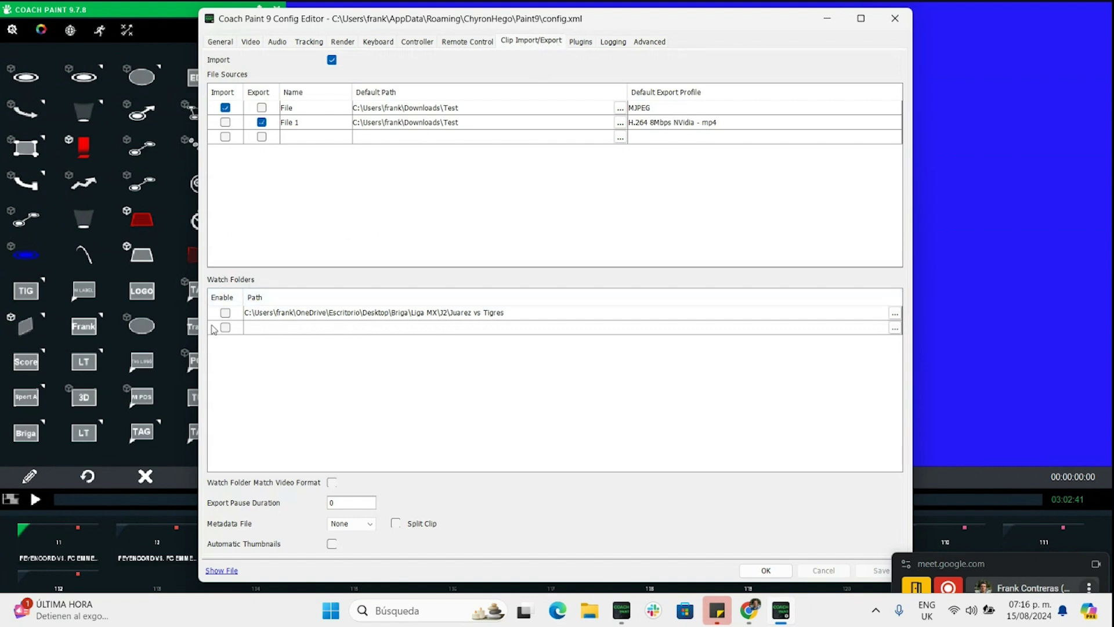
{"action": "left_click", "coordinate": [226, 313]}
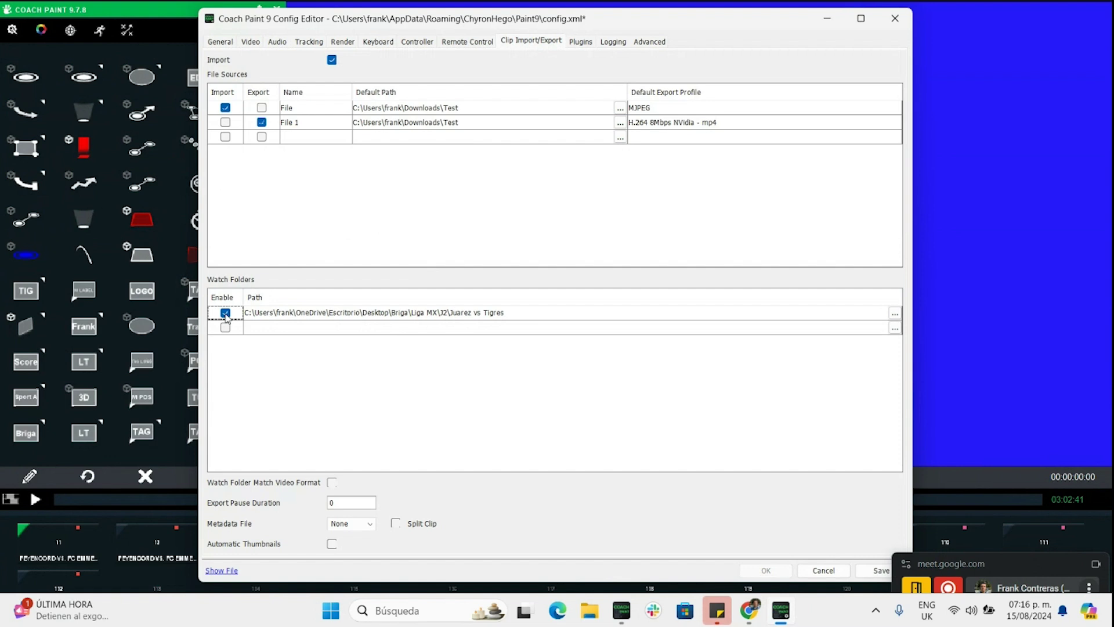
{"action": "left_click", "coordinate": [227, 316]}
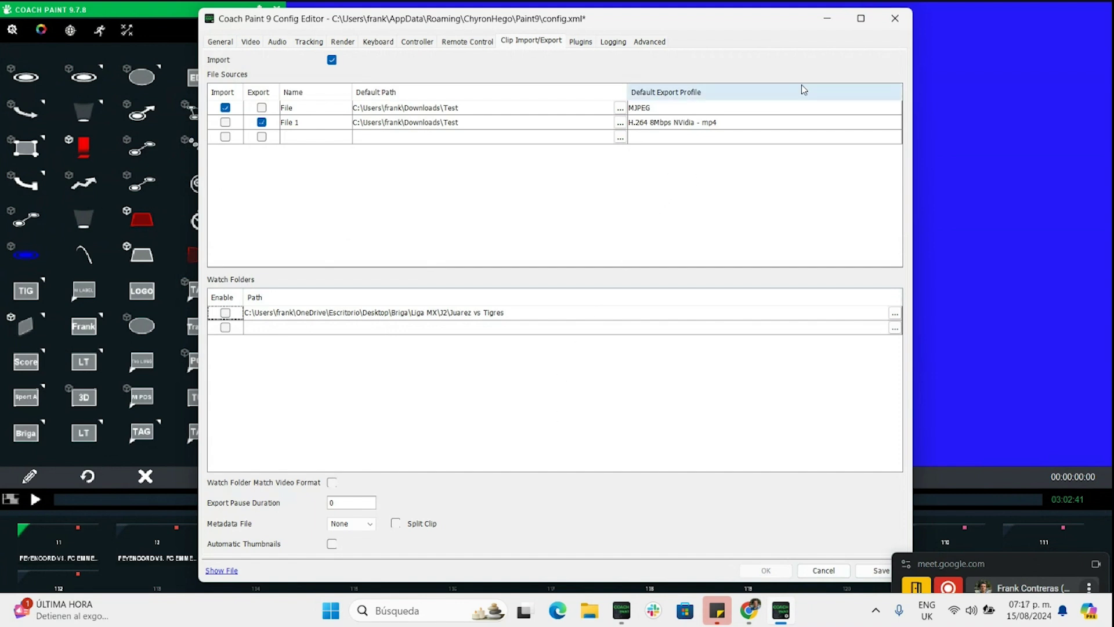
{"action": "left_click", "coordinate": [894, 21]}
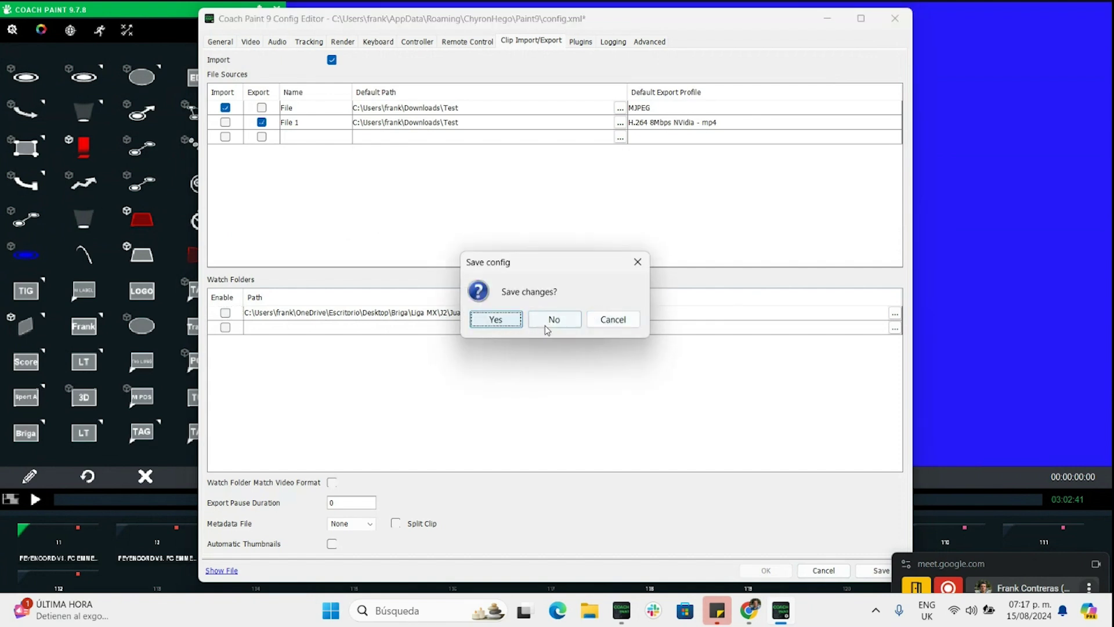
{"action": "left_click", "coordinate": [547, 329]}
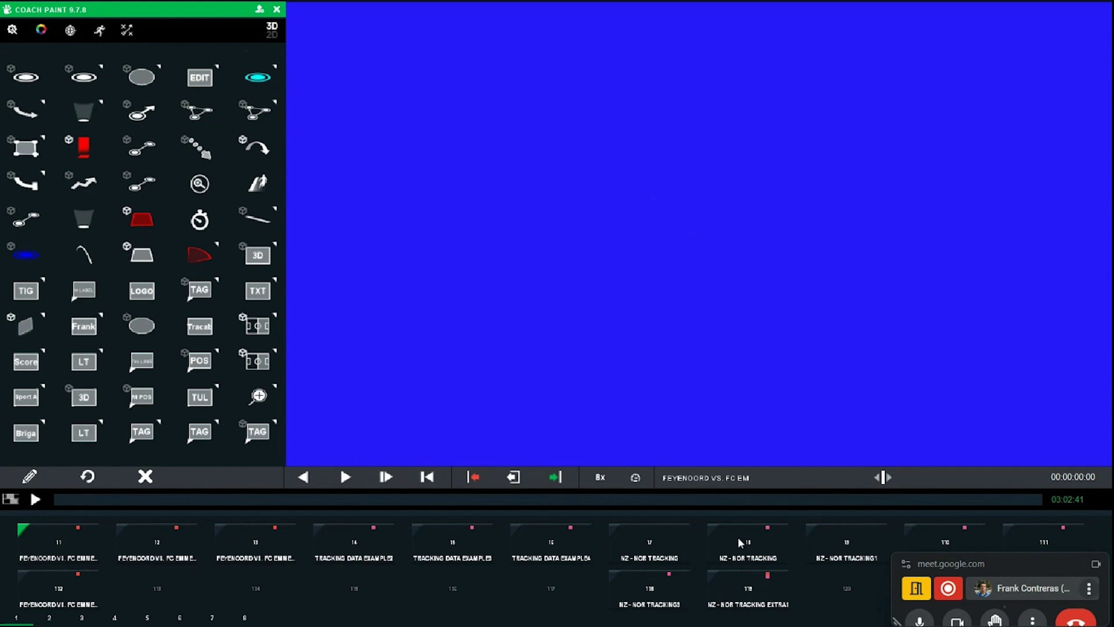
Load the NZ - NOR TRACKING EXTRA1 clip from slot 119 and play it through to the end
{"action": "left_click", "coordinate": [725, 606]}
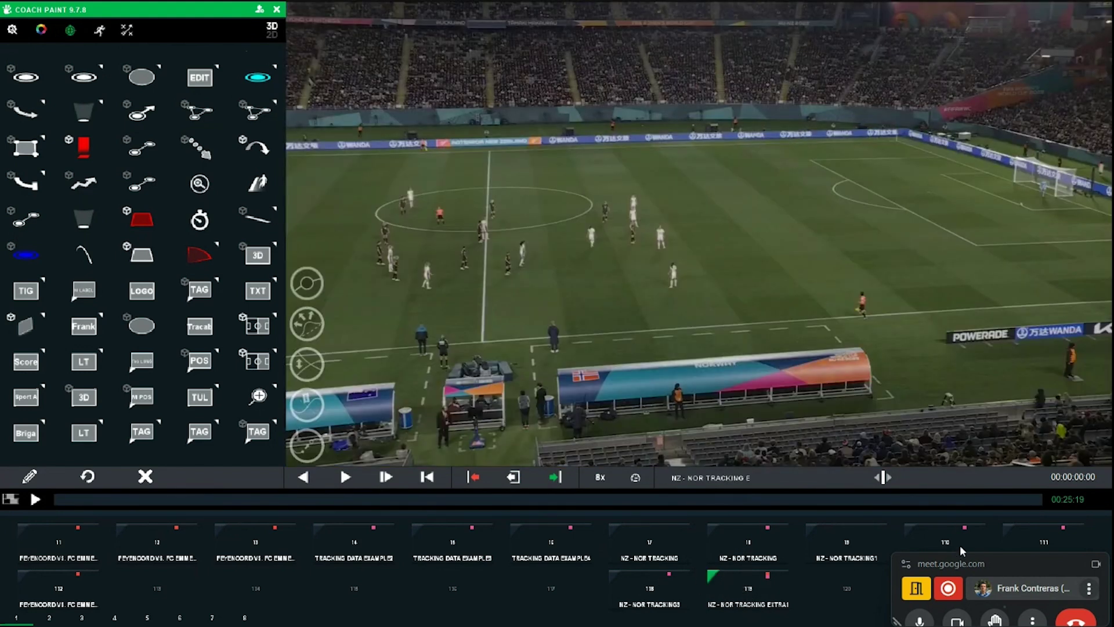
{"action": "mouse_move", "coordinate": [954, 569]}
{"action": "left_mouse_down"}
{"action": "mouse_move", "coordinate": [958, 589]}
{"action": "mouse_move", "coordinate": [948, 585]}
{"action": "left_mouse_up"}
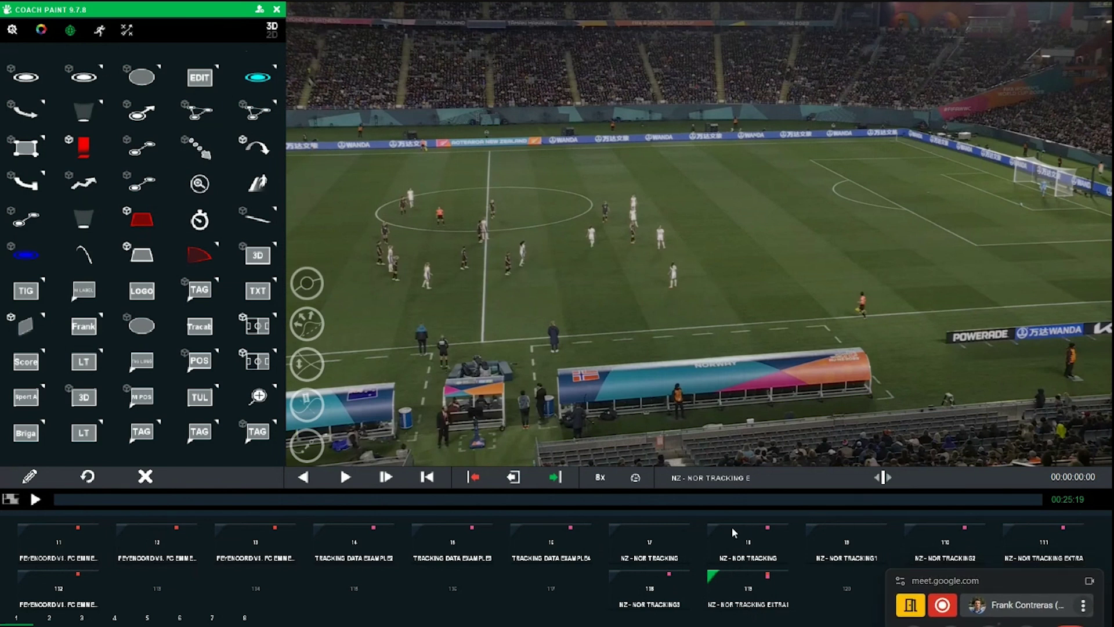
{"action": "left_click", "coordinate": [58, 502]}
{"action": "left_click_drag", "start_coordinate": [58, 502], "coordinate": [116, 502]}
{"action": "key", "text": "space"}
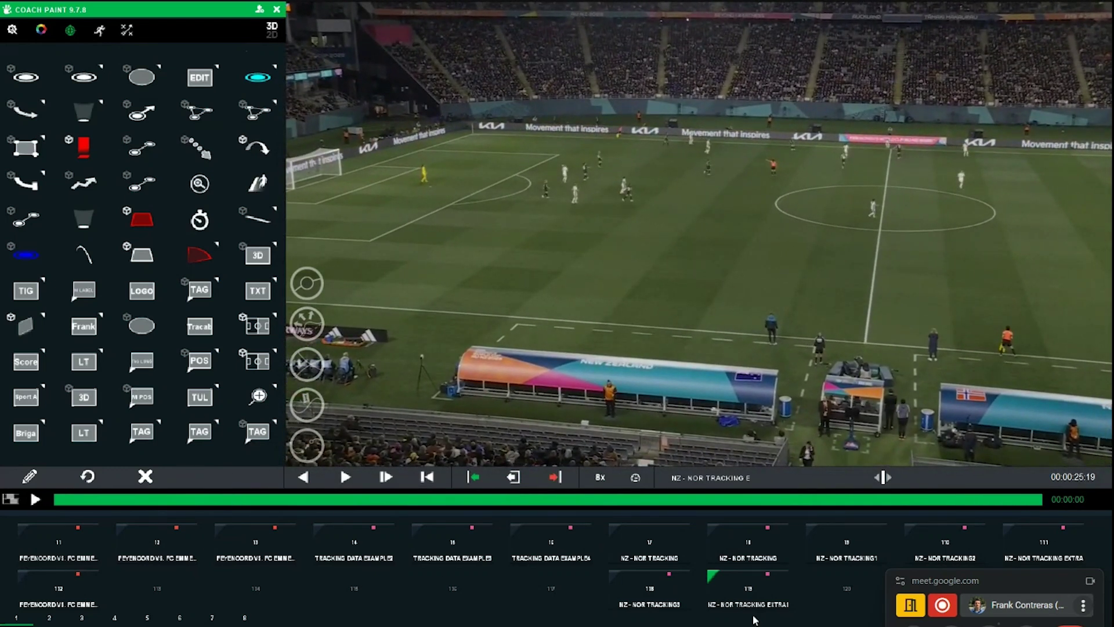
Swap the NZ - NOR TRACKING EXTRA1 clip from slot 119 into empty slot 113, with the playhead at its start
{"action": "right_click", "coordinate": [732, 588]}
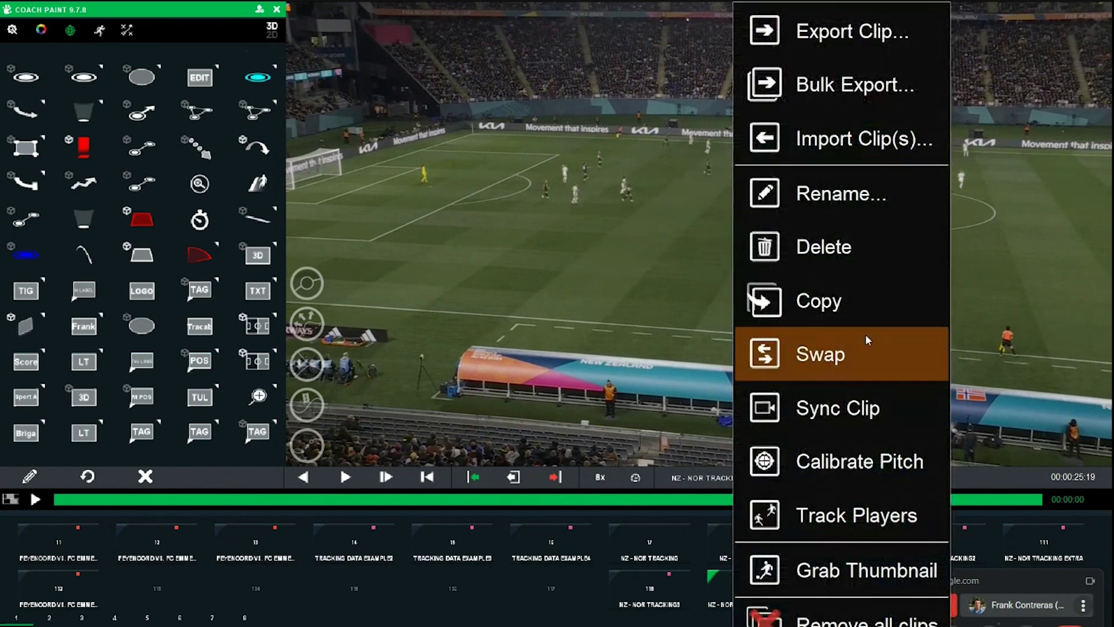
{"action": "left_click", "coordinate": [845, 357]}
{"action": "left_click", "coordinate": [187, 599]}
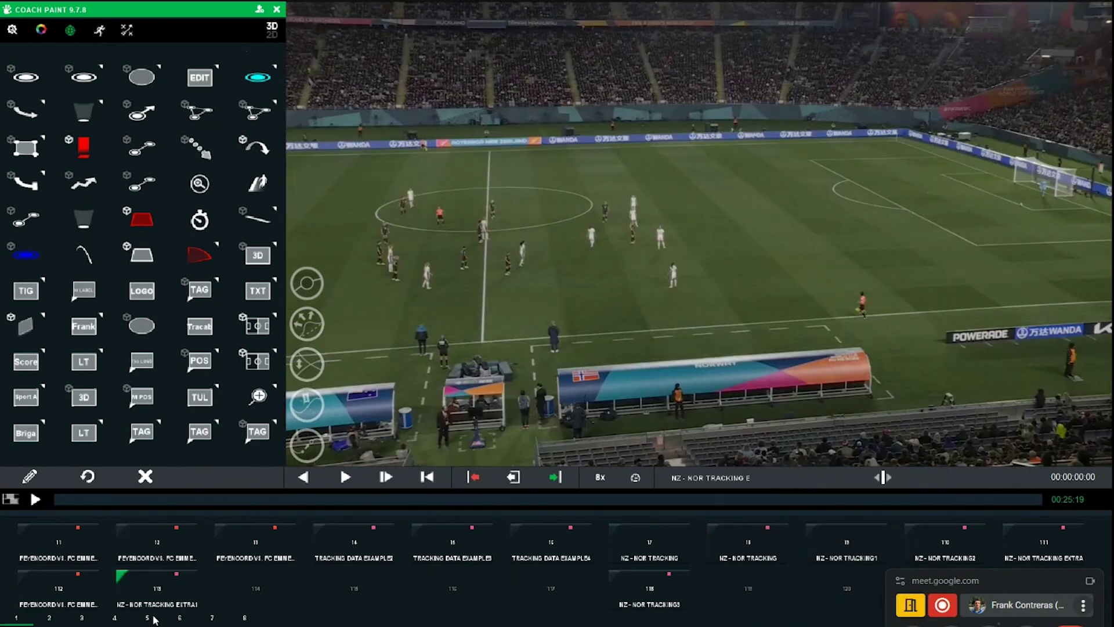
{"action": "left_click", "coordinate": [61, 501]}
{"action": "left_click", "coordinate": [37, 503]}
Refine the clip's chroma key in Mask preview by reducing the picker size and sampling the pitch inside the centre circle
{"action": "left_click", "coordinate": [42, 35]}
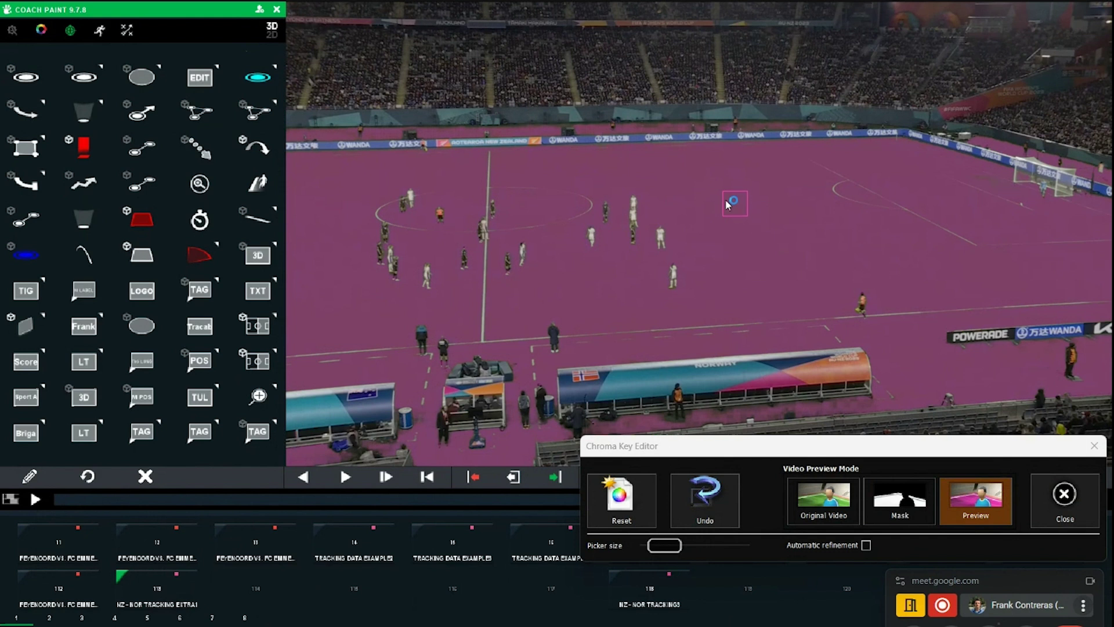
{"action": "left_click", "coordinate": [901, 493]}
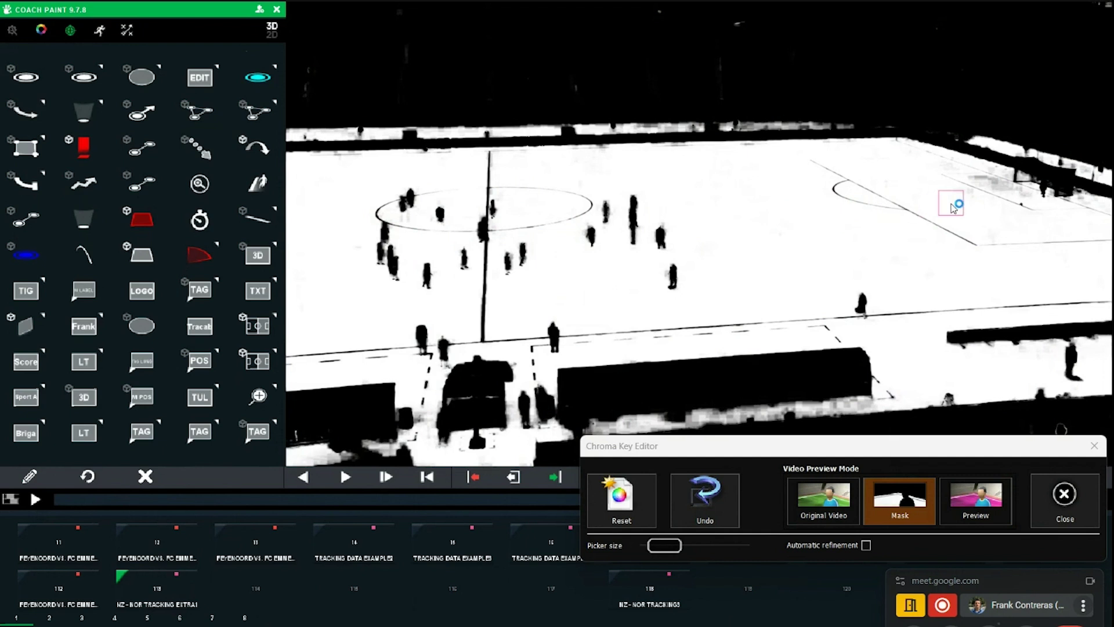
{"action": "scroll", "coordinate": [711, 256], "scroll_direction": "down", "scroll_amount": 3}
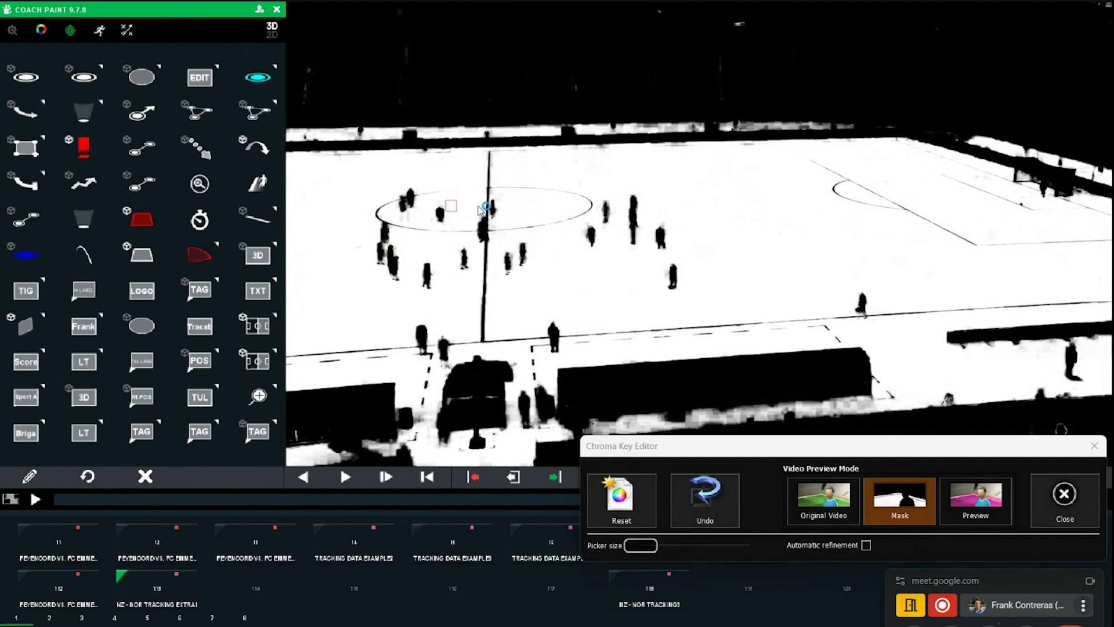
{"action": "left_click", "coordinate": [505, 197]}
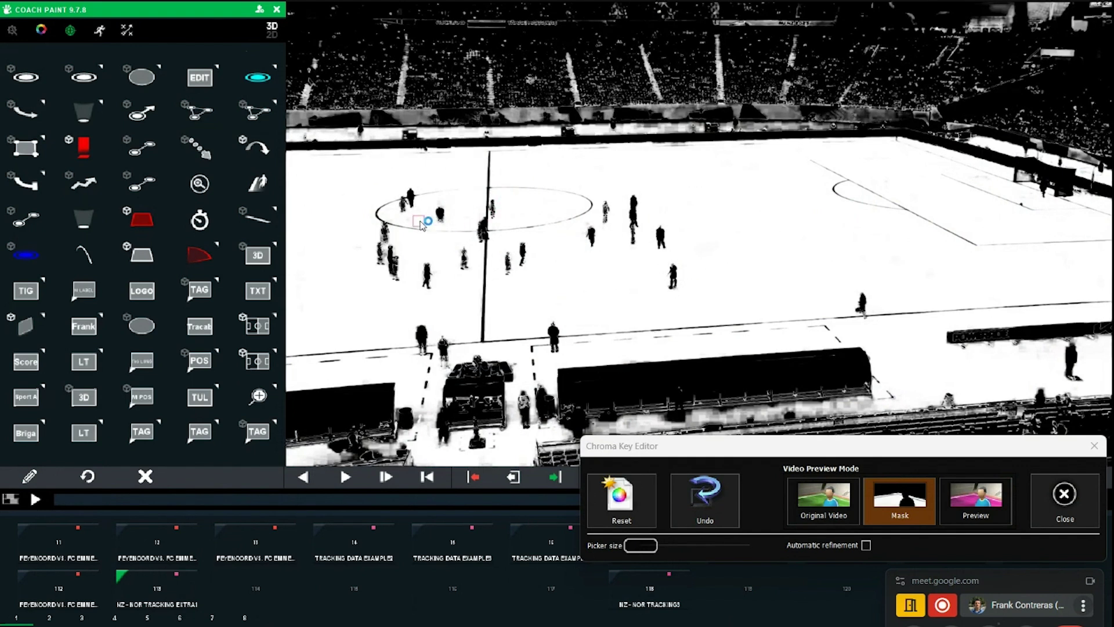
{"action": "left_click", "coordinate": [1065, 494]}
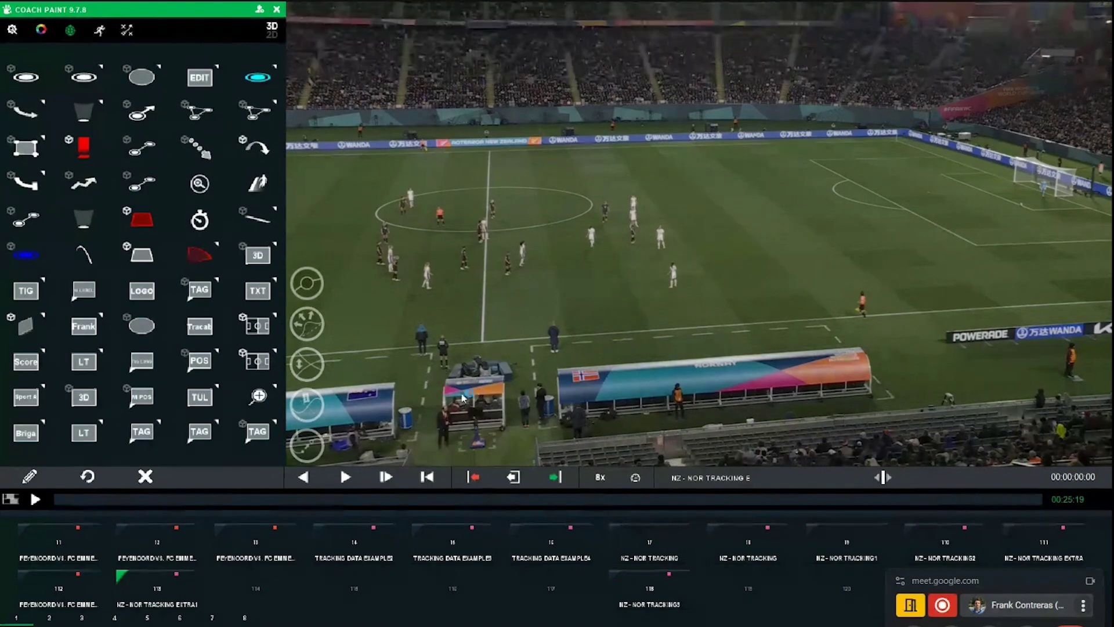
Calibrate the pitch of the slot 113 clip, and check the slot 118 clip's calibration overlay by playing it to the end and rewinding
{"action": "left_click", "coordinate": [70, 32]}
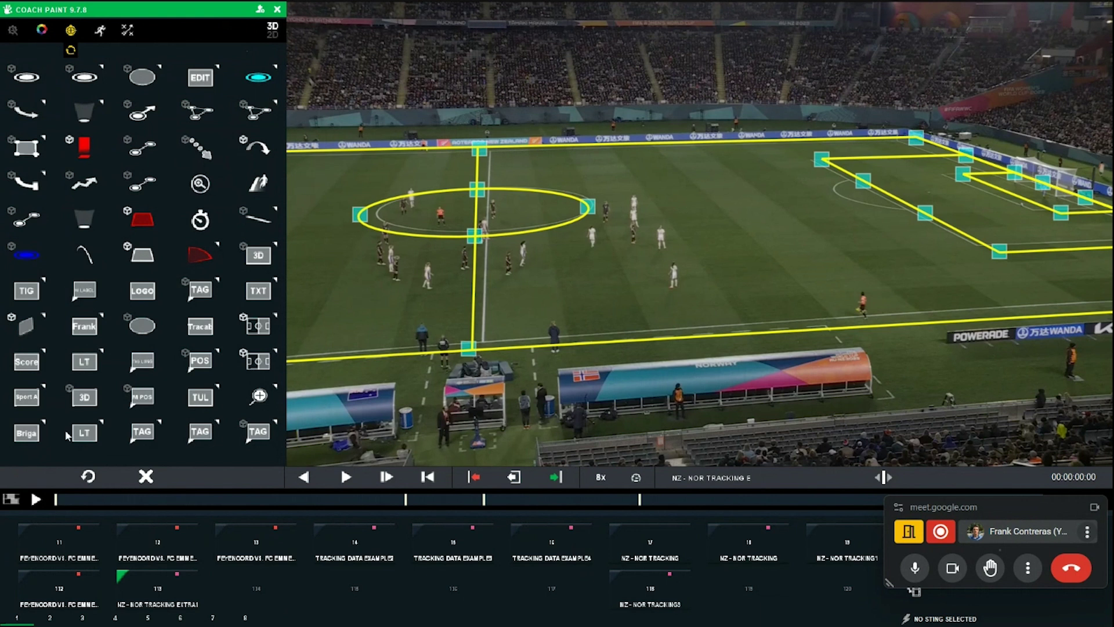
{"action": "left_click", "coordinate": [650, 587]}
{"action": "left_click", "coordinate": [70, 30]}
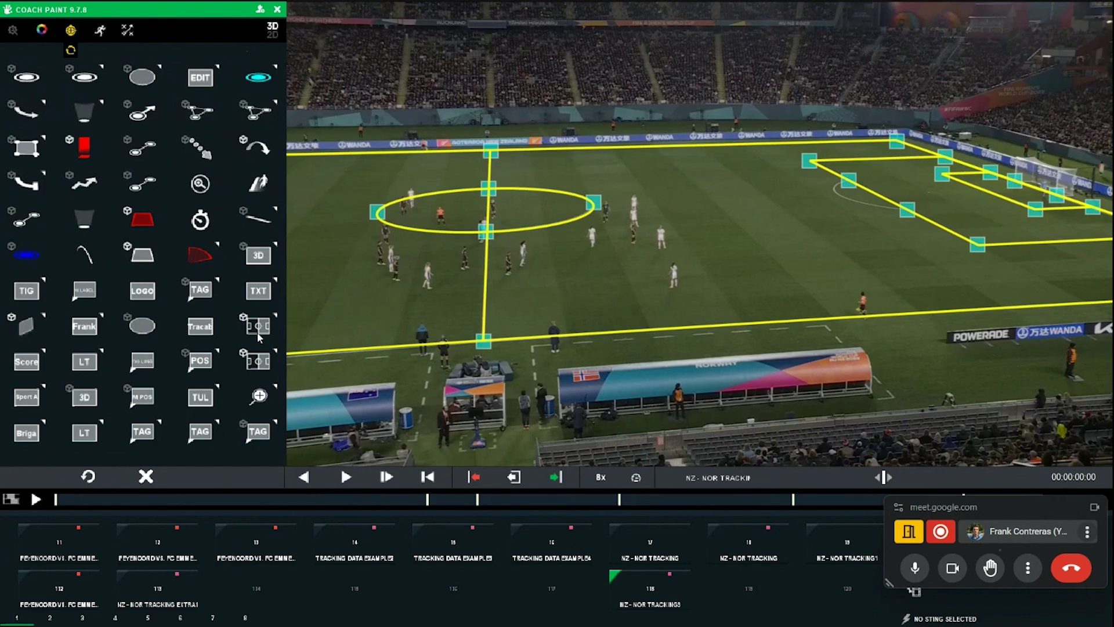
{"action": "left_click", "coordinate": [36, 499]}
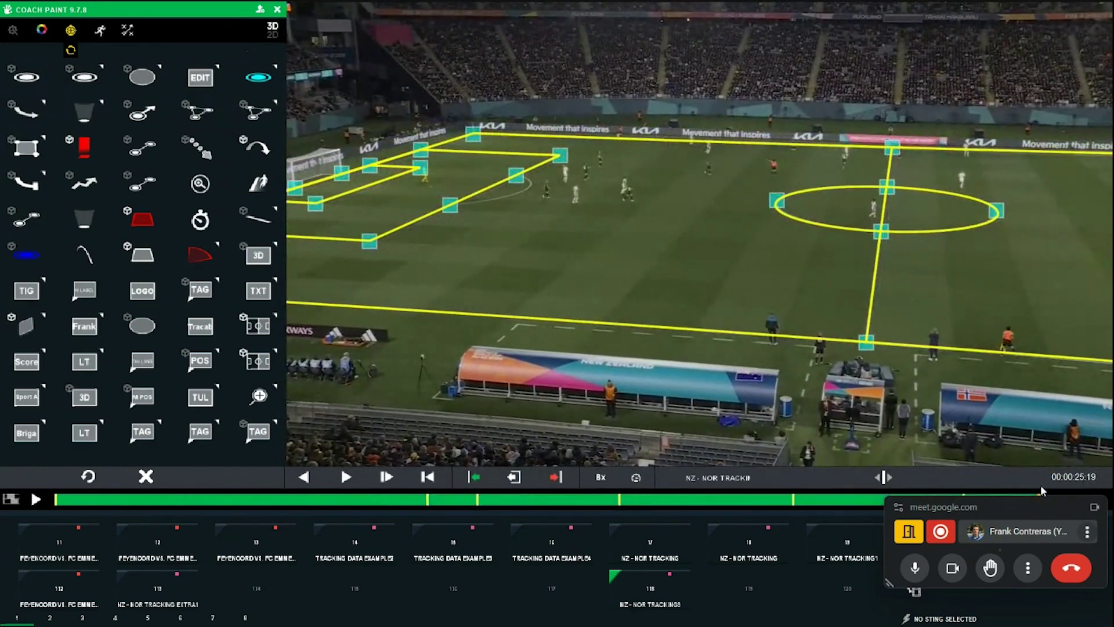
{"action": "left_click_drag", "start_coordinate": [1040, 491], "coordinate": [36, 471]}
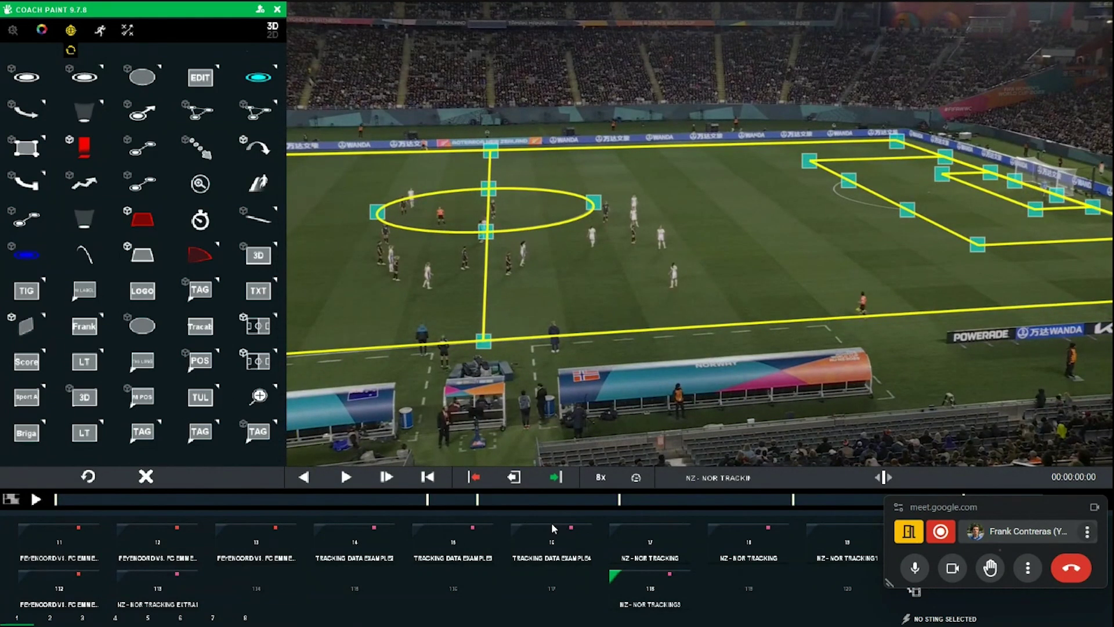
Reload the slot 118 clip, show its pitch calibration again, and move the floating Google Meet window off the clip slots
{"action": "left_click", "coordinate": [658, 587]}
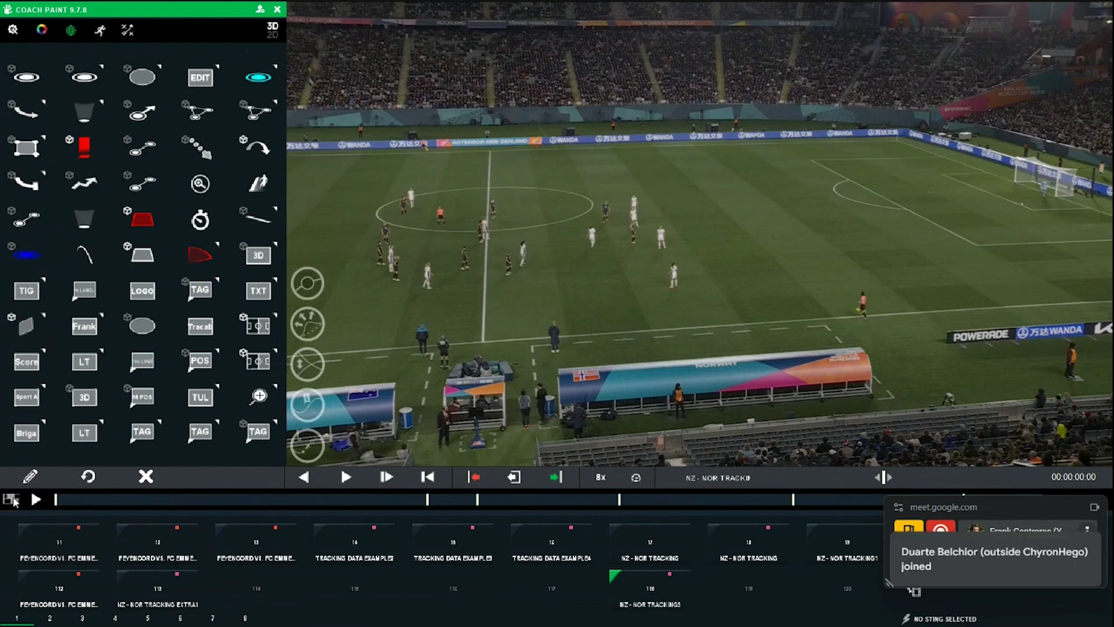
{"action": "left_click", "coordinate": [71, 31]}
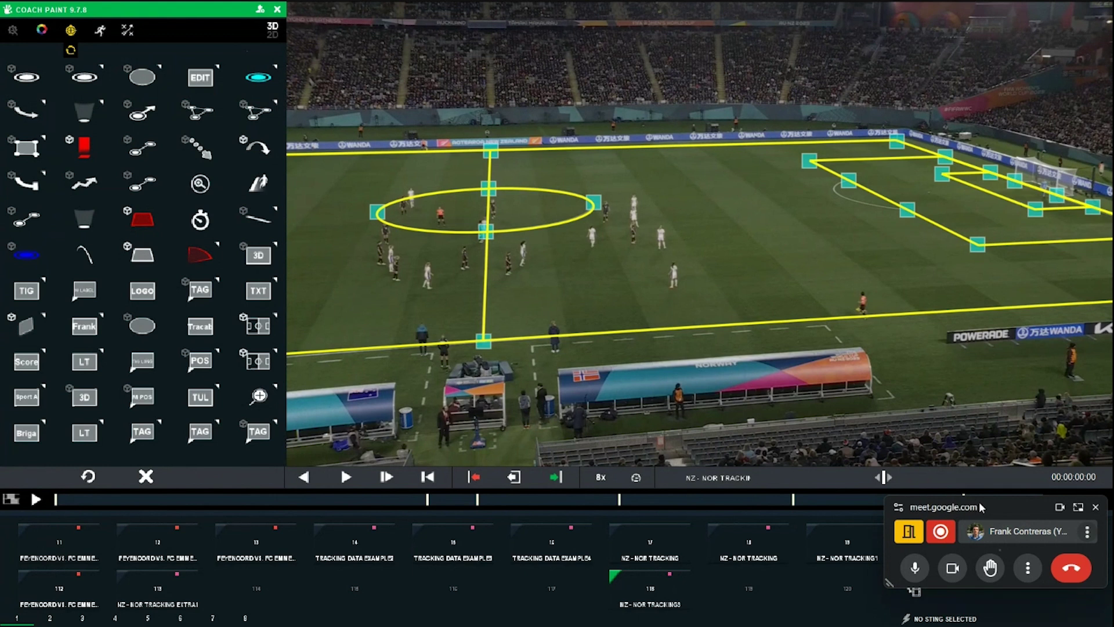
{"action": "left_click_drag", "start_coordinate": [980, 502], "coordinate": [1000, 615]}
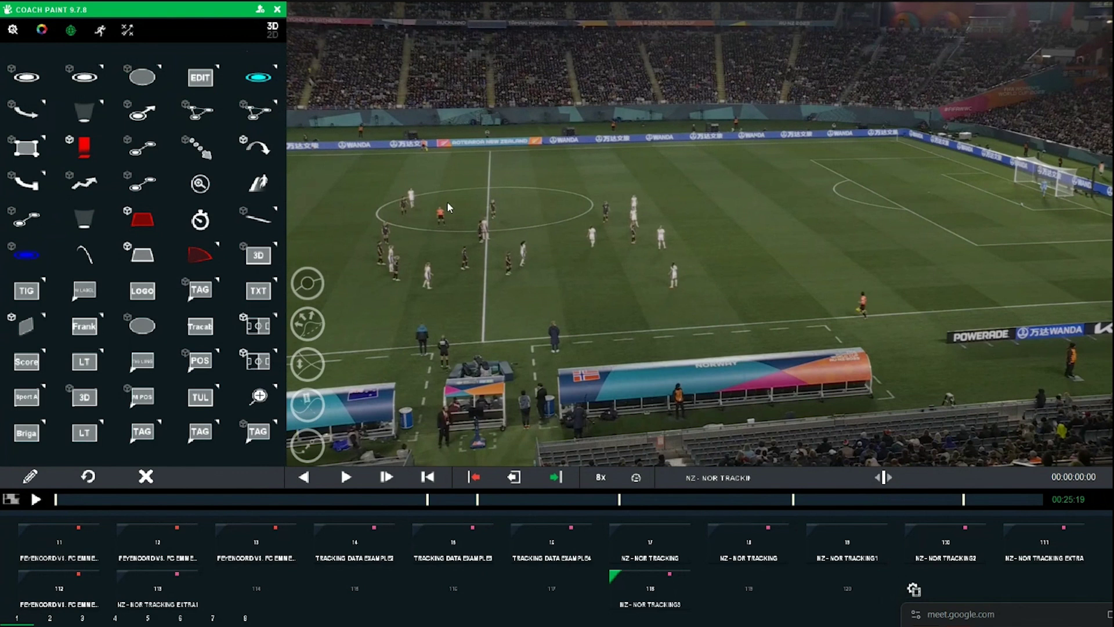
Swap the calibrated NZ - NOR tracking clip from slot 118 into empty slot 114, and look over its clip options
{"action": "right_click", "coordinate": [639, 593]}
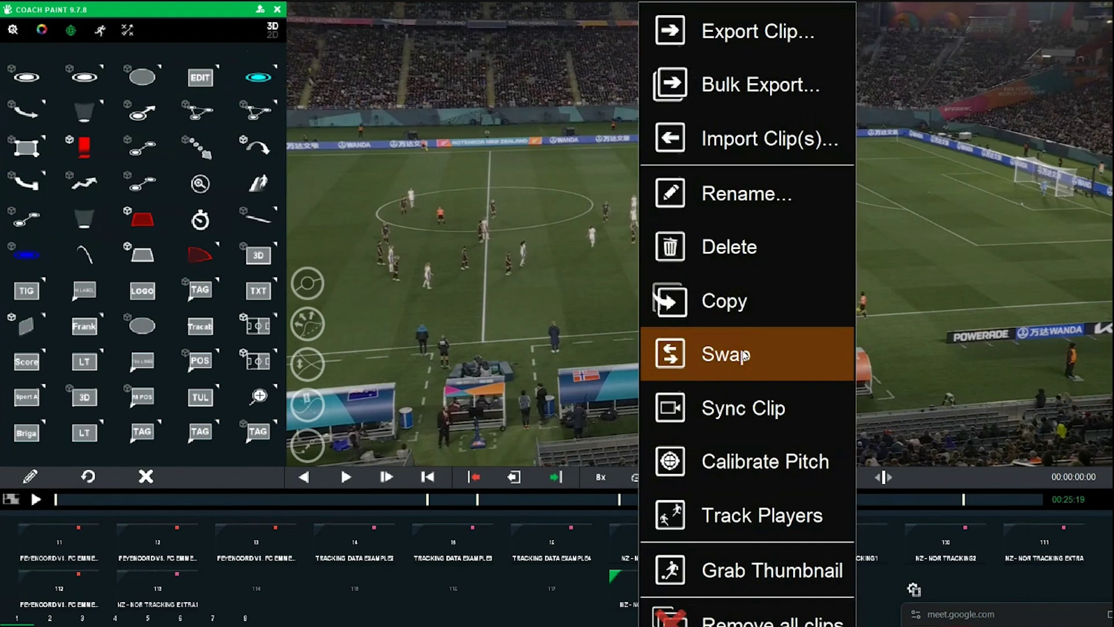
{"action": "left_click", "coordinate": [742, 355]}
{"action": "left_click", "coordinate": [264, 601]}
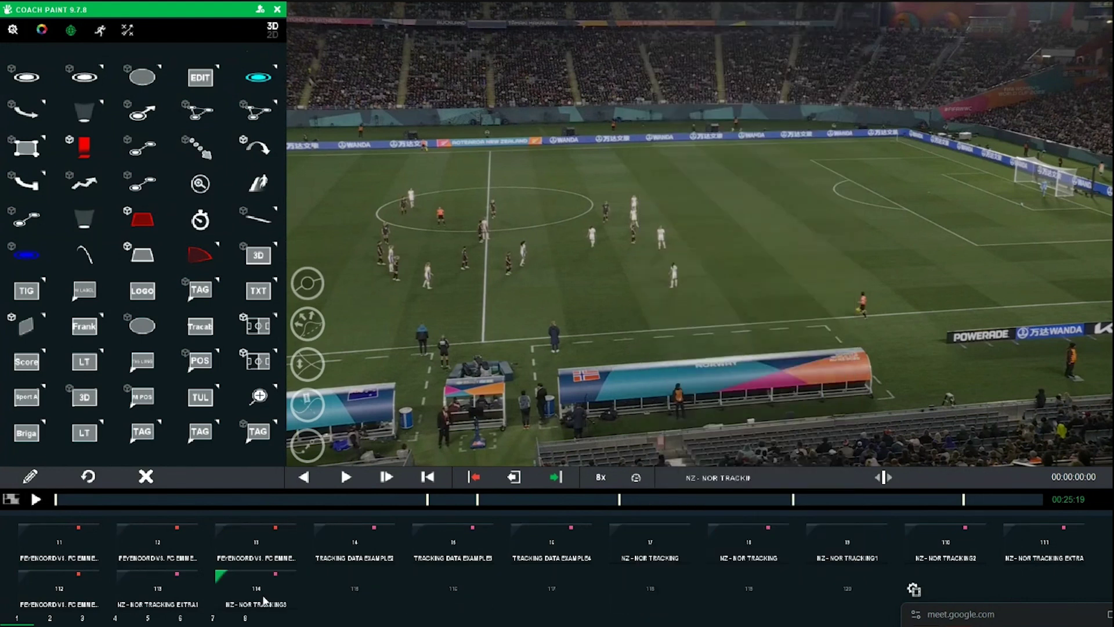
{"action": "right_click", "coordinate": [251, 590]}
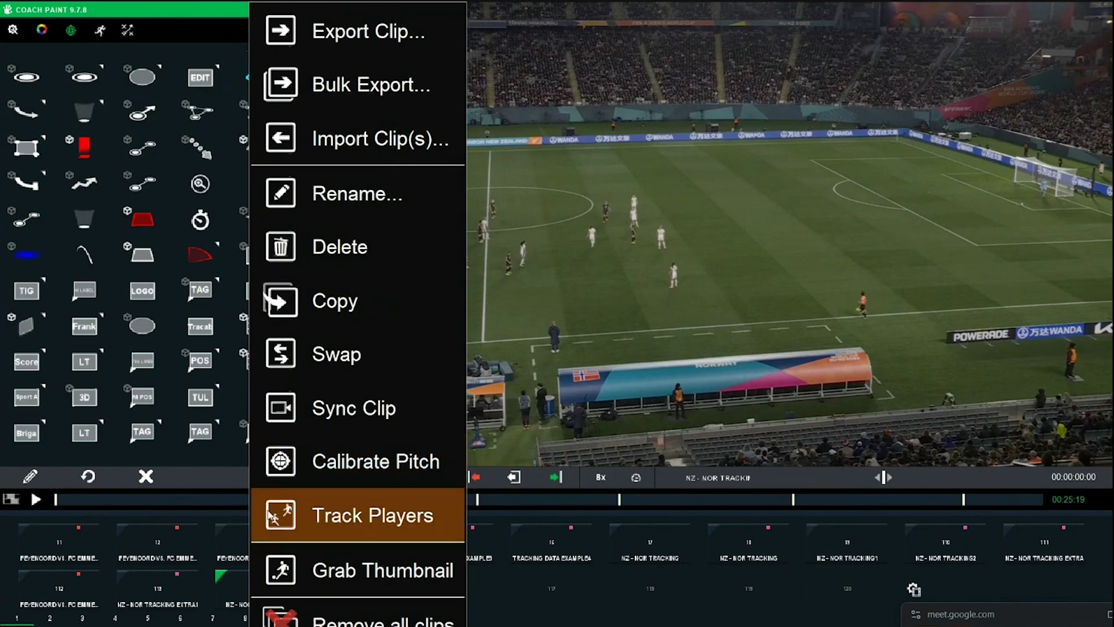
{"action": "left_click", "coordinate": [203, 480]}
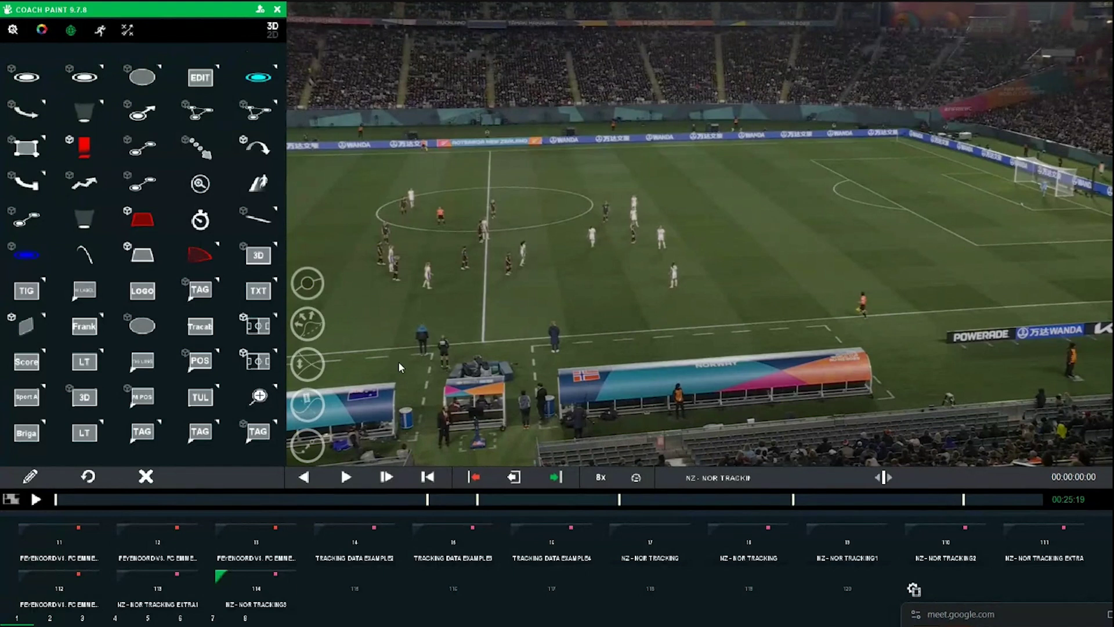
Show the graphics timeline, attach a Cursors Linked graphic to four tracked players near the centre circle, and nudge it slightly upward
{"action": "left_click", "coordinate": [11, 500]}
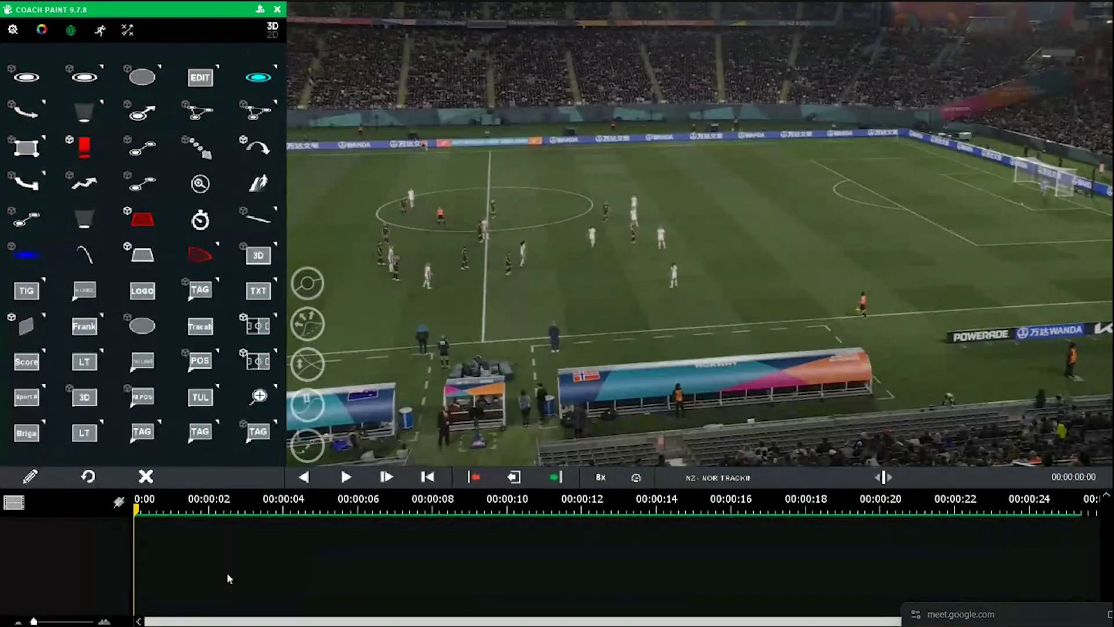
{"action": "left_click_drag", "start_coordinate": [135, 523], "coordinate": [71, 563]}
{"action": "left_click", "coordinate": [139, 188]}
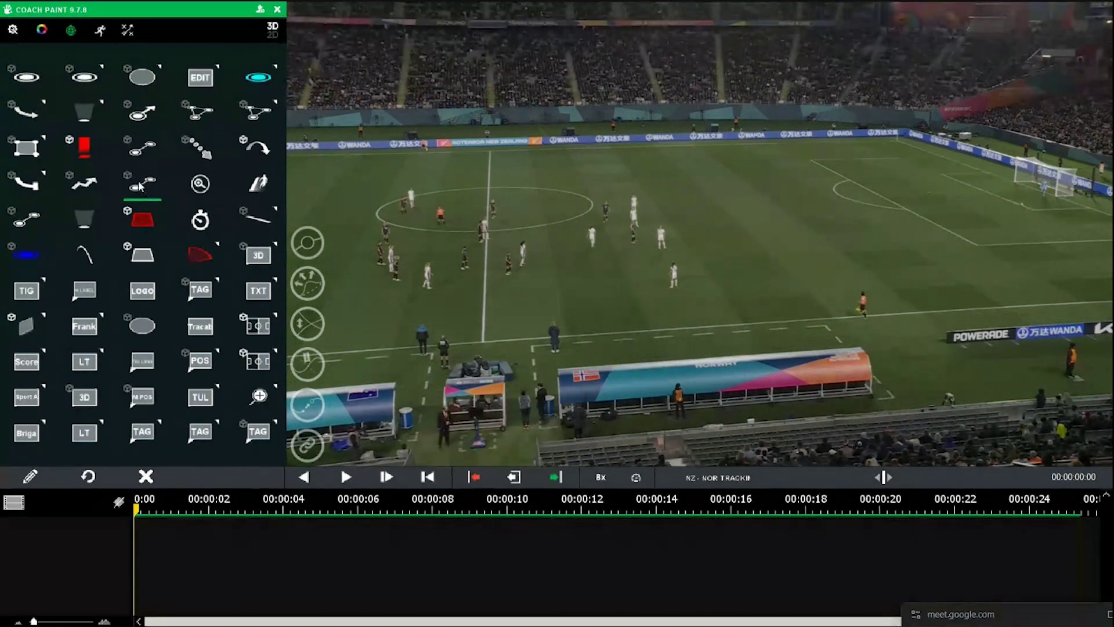
{"action": "left_click", "coordinate": [307, 446]}
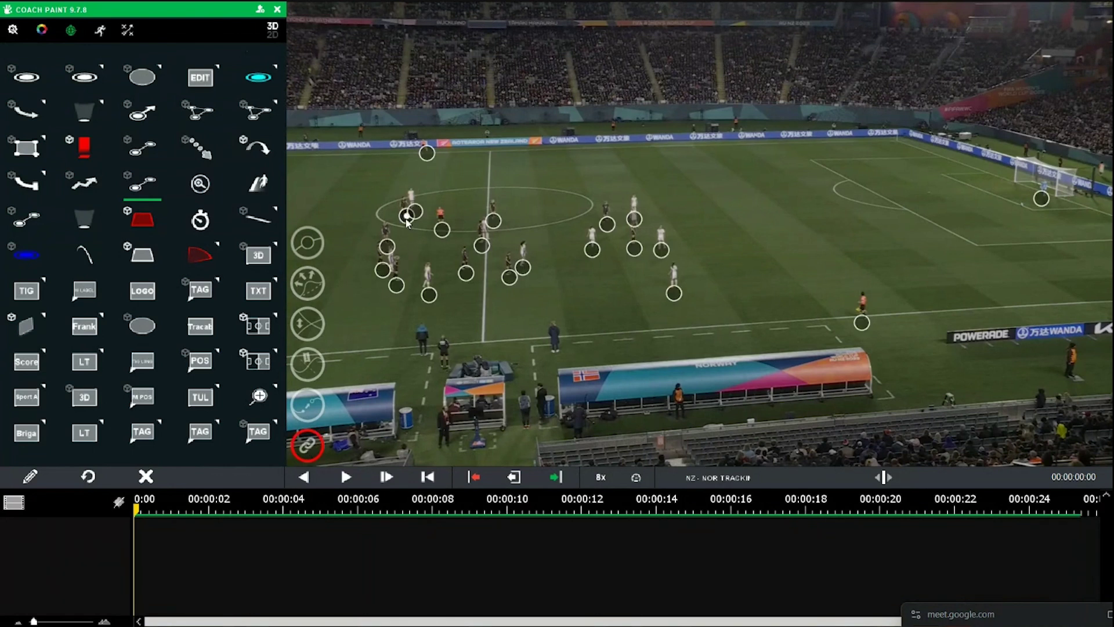
{"action": "left_click", "coordinate": [387, 248]}
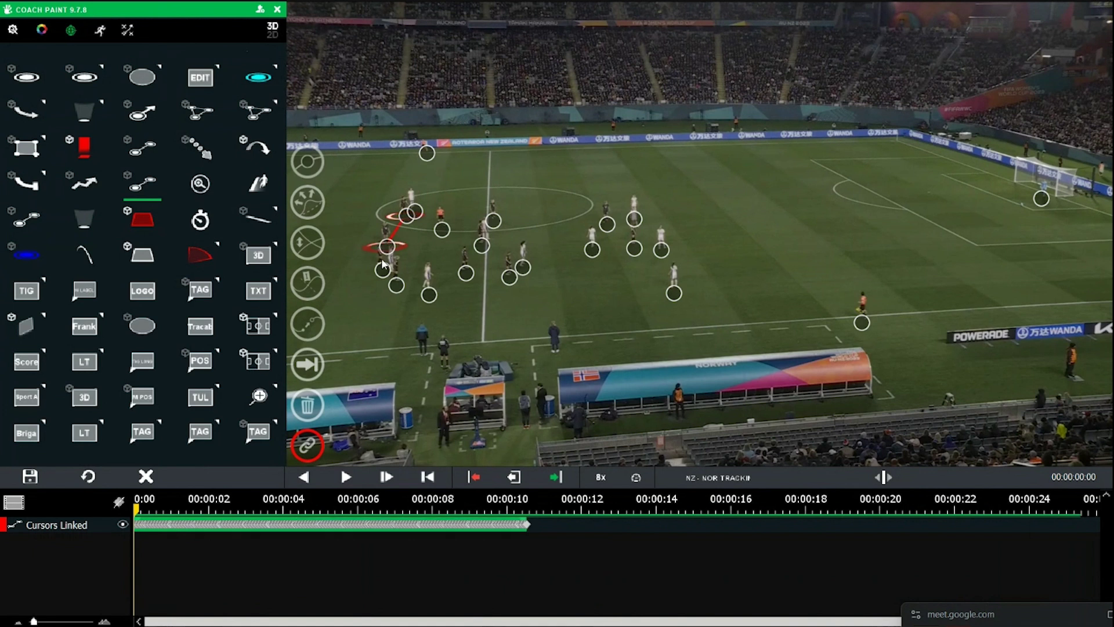
{"action": "left_click", "coordinate": [383, 270]}
{"action": "left_click", "coordinate": [396, 285]}
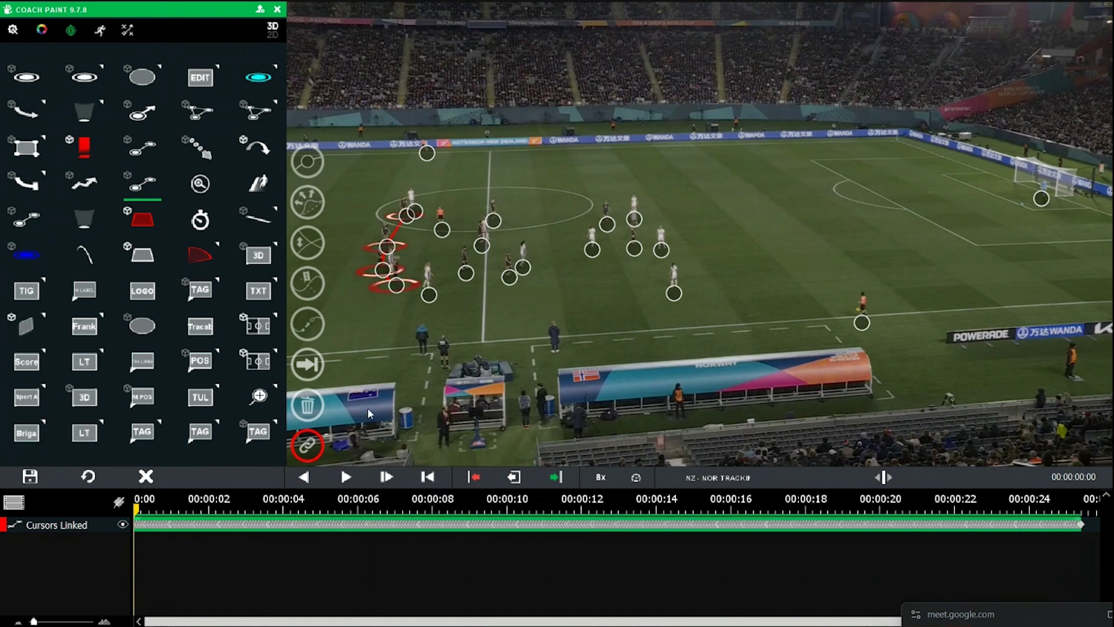
{"action": "right_click", "coordinate": [404, 297]}
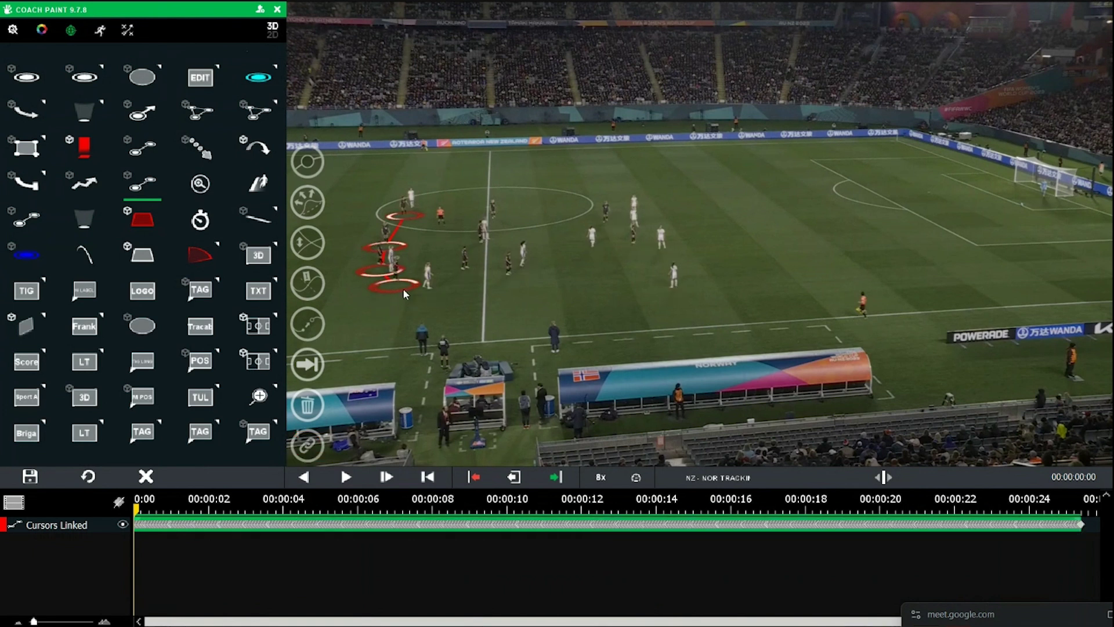
{"action": "left_click_drag", "start_coordinate": [373, 272], "coordinate": [374, 267]}
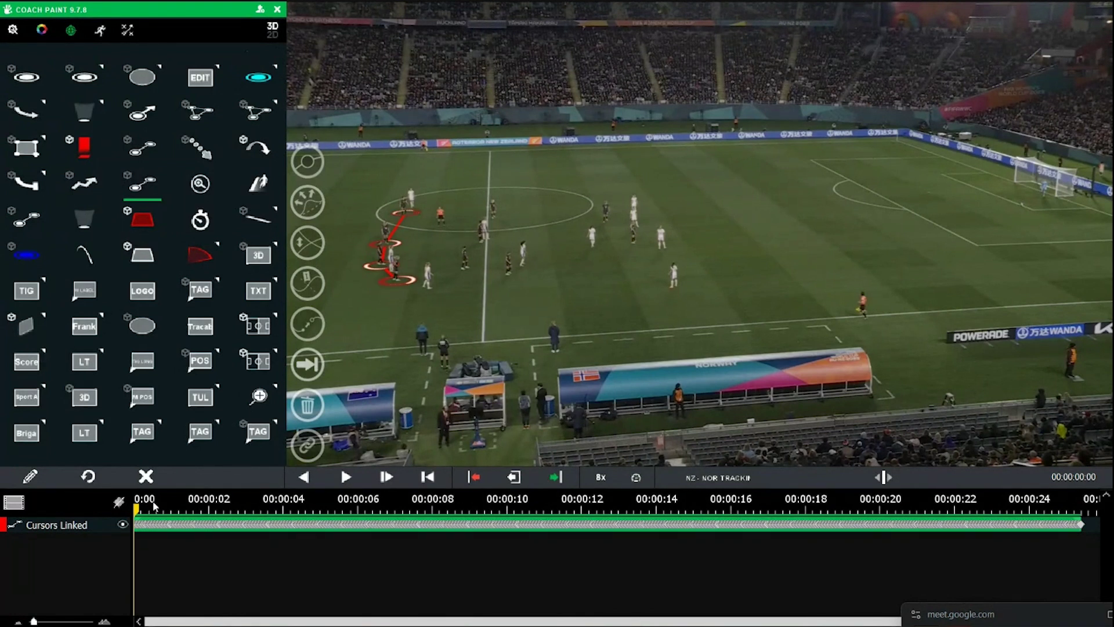
Play the clip to about 11 seconds and scrub back to about 4 seconds to check how the linked cursors follow the players
{"action": "key", "text": "space"}
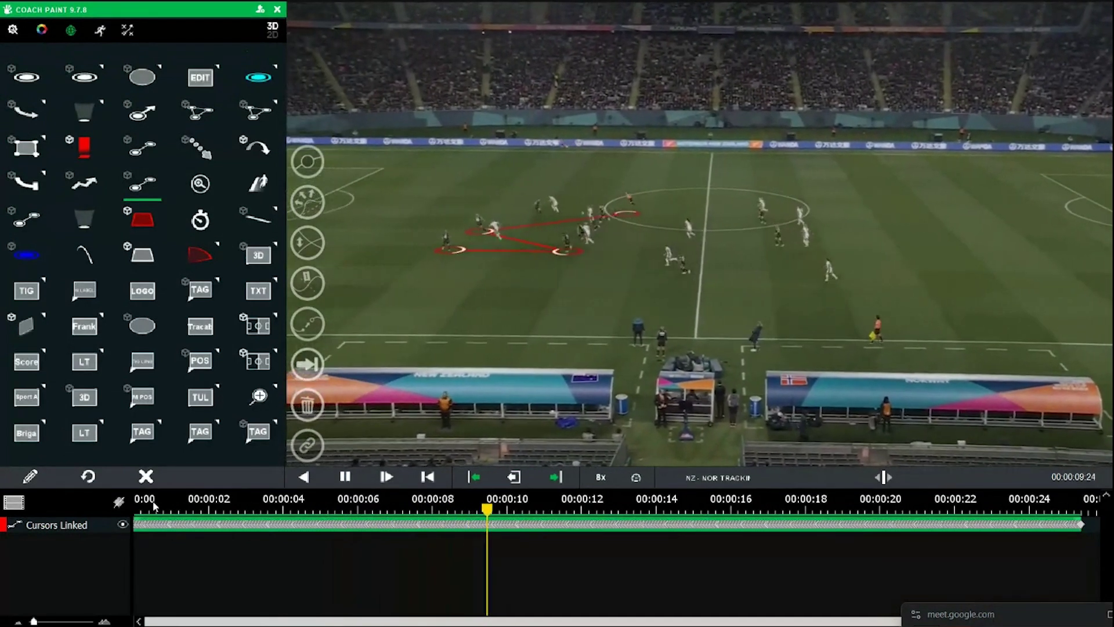
{"action": "key", "text": "space"}
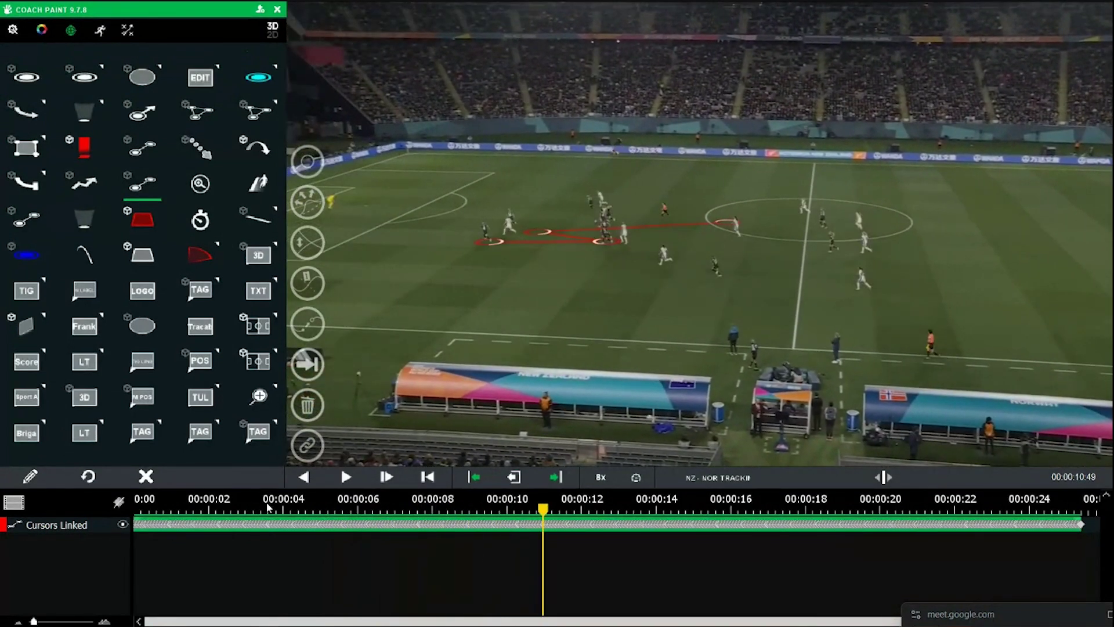
{"action": "left_click", "coordinate": [556, 510]}
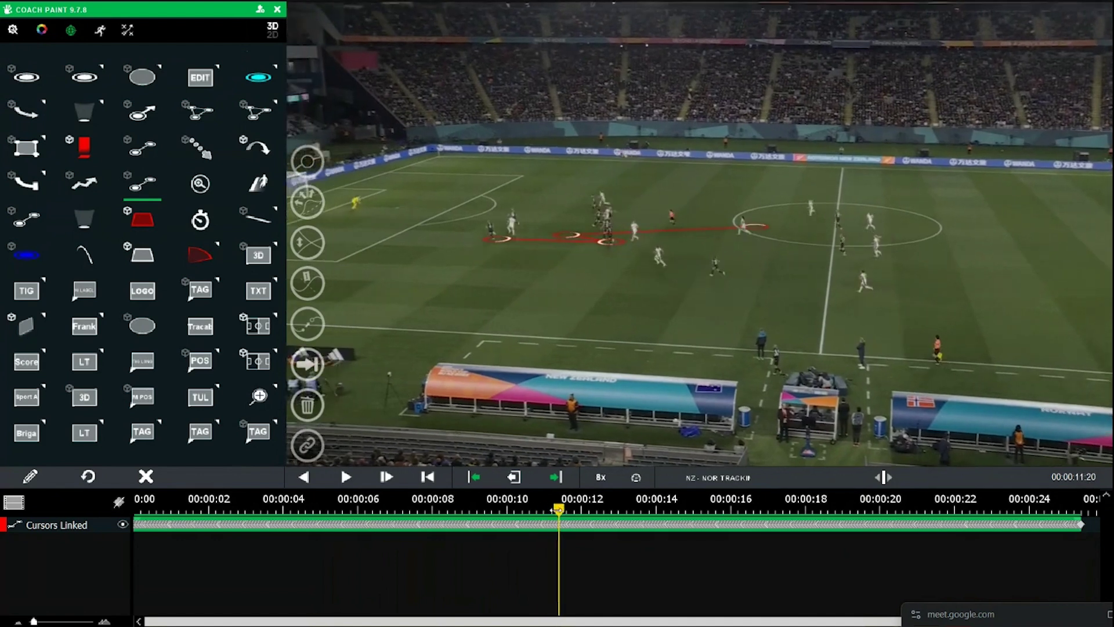
{"action": "left_click_drag", "start_coordinate": [555, 510], "coordinate": [392, 500]}
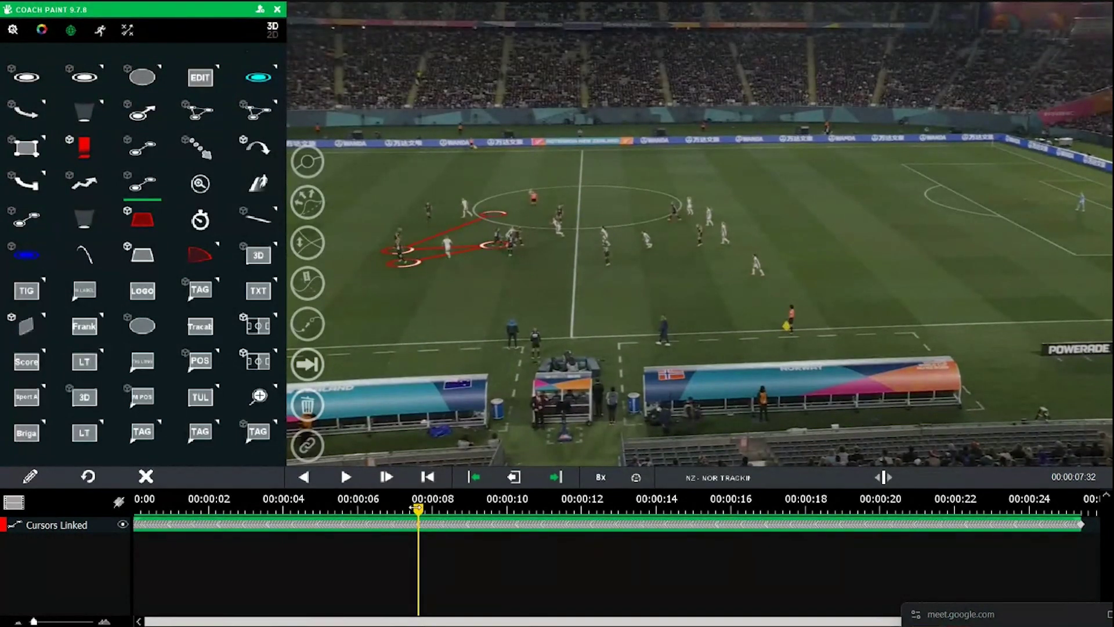
{"action": "left_click_drag", "start_coordinate": [418, 509], "coordinate": [284, 500]}
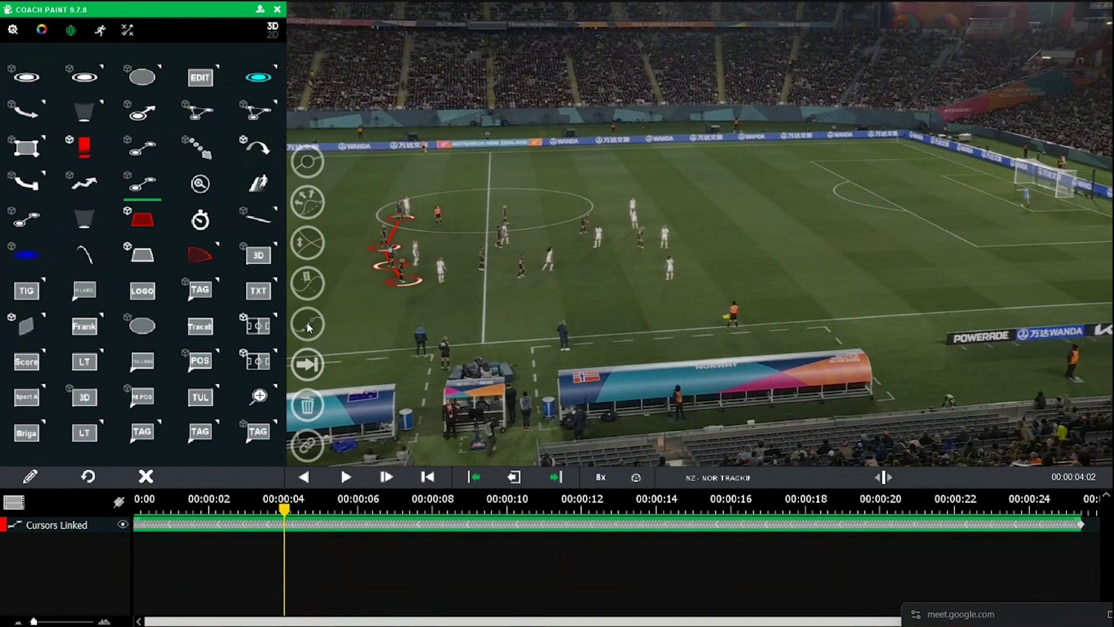
Preview three of the player-track editing modes one after another, switching each off again without editing a track
{"action": "left_click", "coordinate": [312, 203]}
{"action": "left_click", "coordinate": [309, 206]}
{"action": "left_click", "coordinate": [307, 249]}
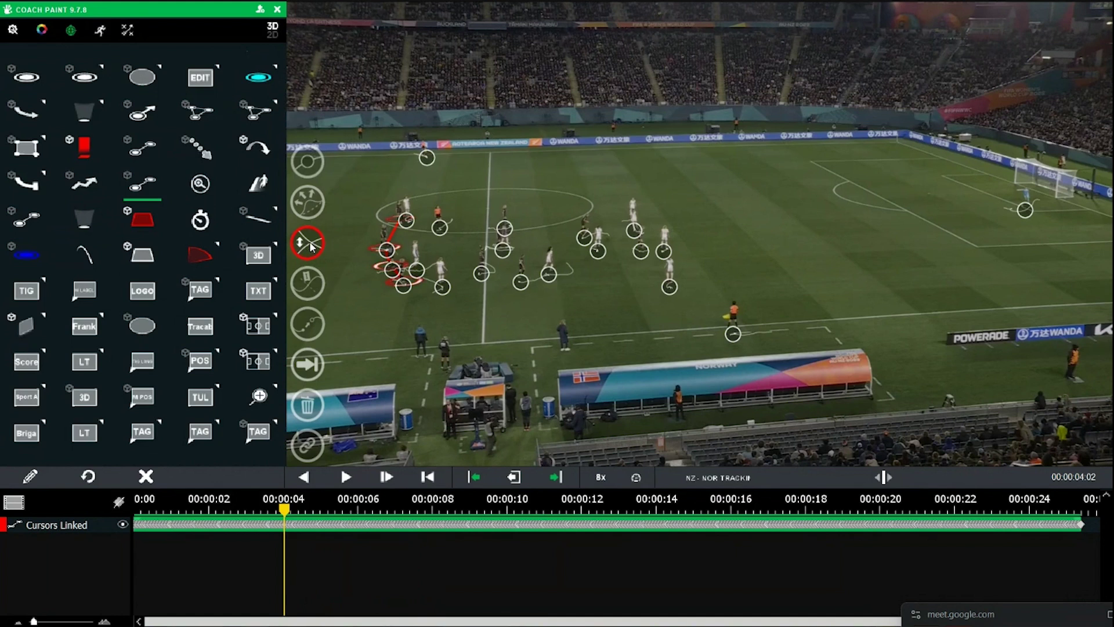
{"action": "left_click", "coordinate": [311, 247]}
{"action": "left_click", "coordinate": [308, 290]}
{"action": "left_click", "coordinate": [308, 290]}
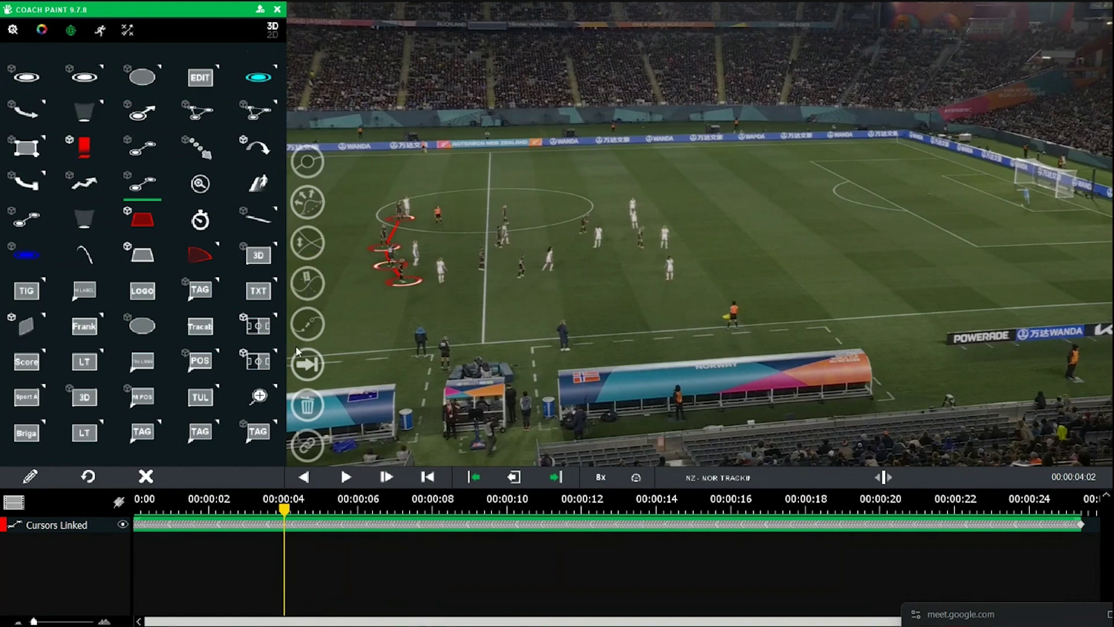
Correct the tracking of the uppermost linked player by joining the player's track from about 1 second to about 6 seconds
{"action": "left_click", "coordinate": [304, 326]}
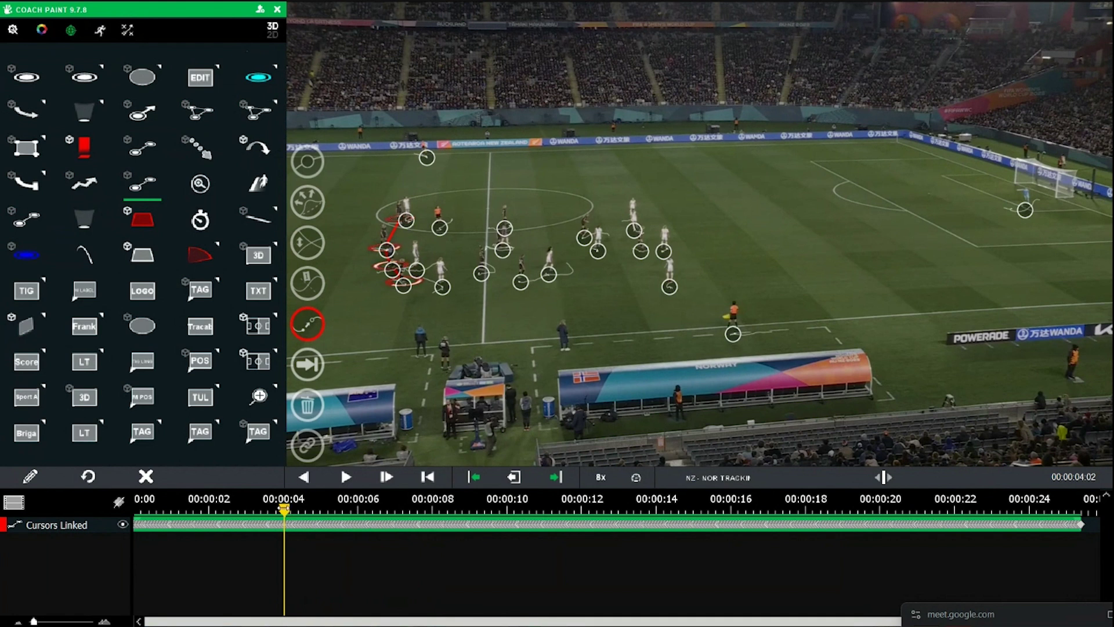
{"action": "left_click_drag", "start_coordinate": [283, 509], "coordinate": [176, 502]}
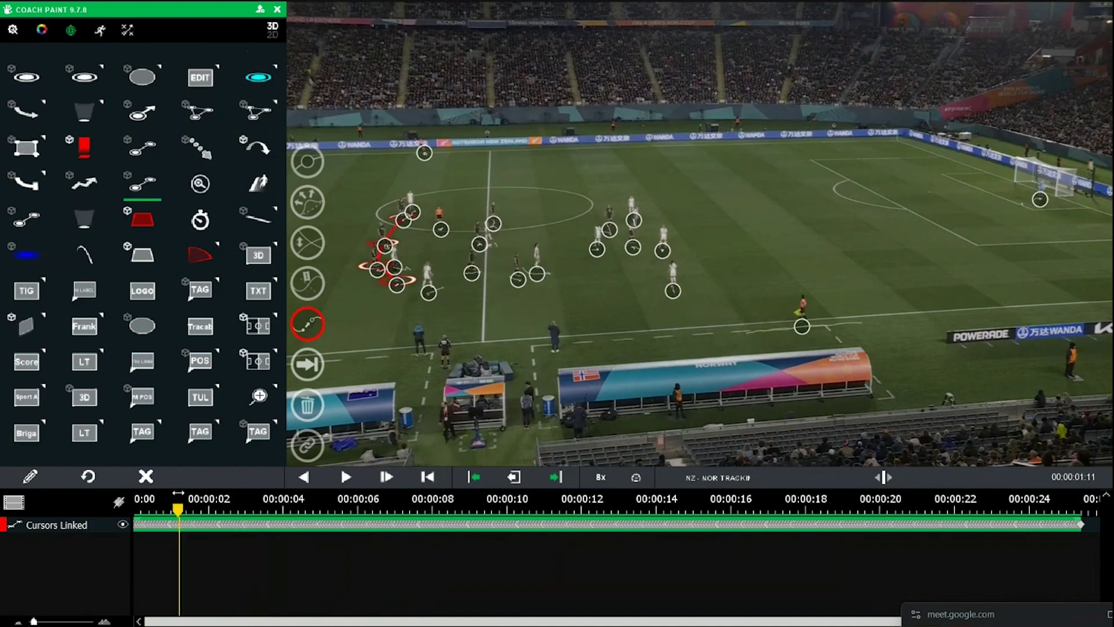
{"action": "left_click", "coordinate": [404, 221]}
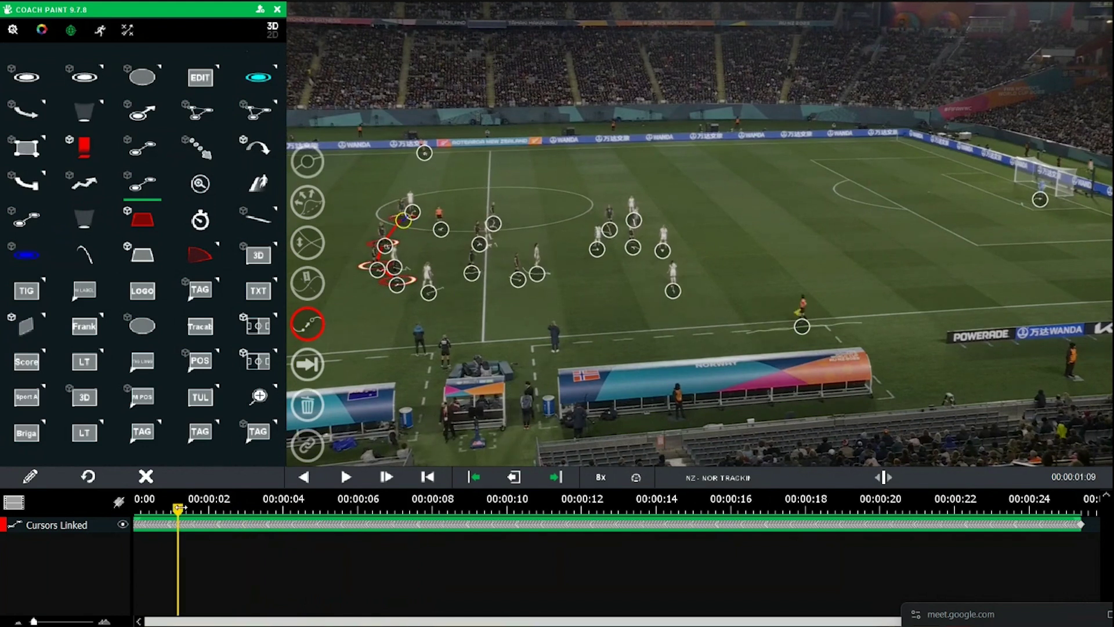
{"action": "left_click_drag", "start_coordinate": [180, 508], "coordinate": [256, 495]}
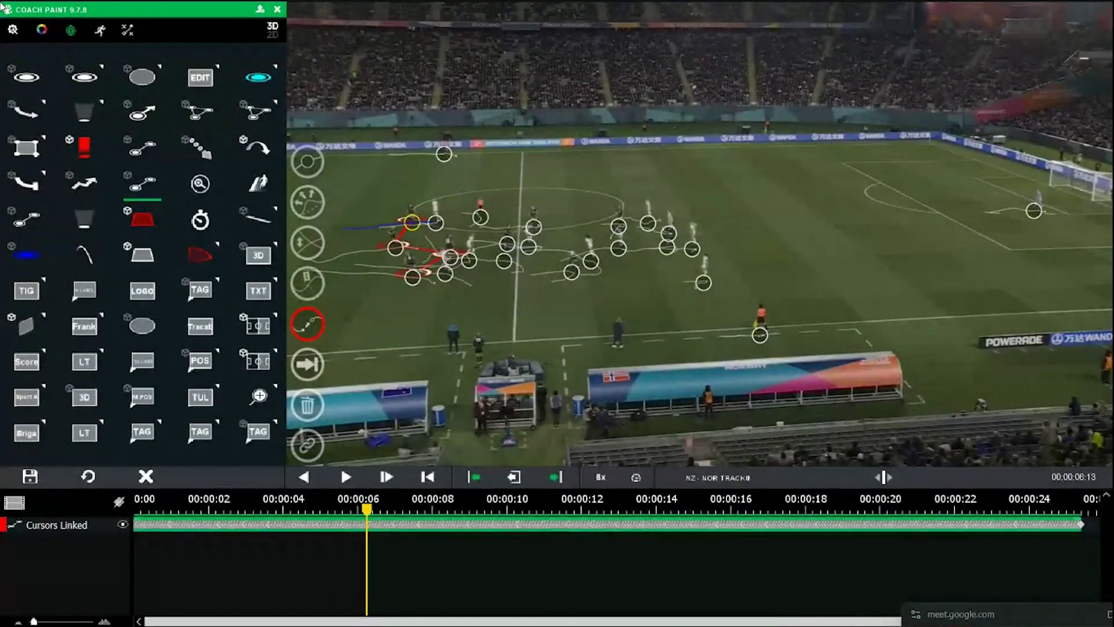
{"action": "left_click", "coordinate": [311, 323]}
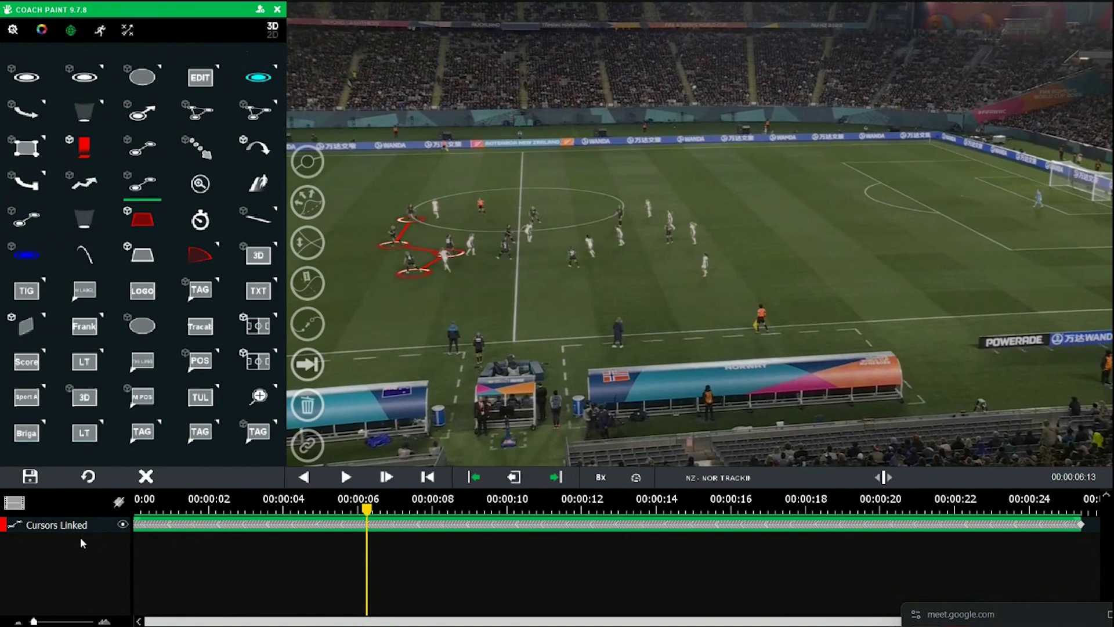
Replay the clip from the start to about 13 seconds to check the linked cursors on the corrected track
{"action": "left_click", "coordinate": [428, 478]}
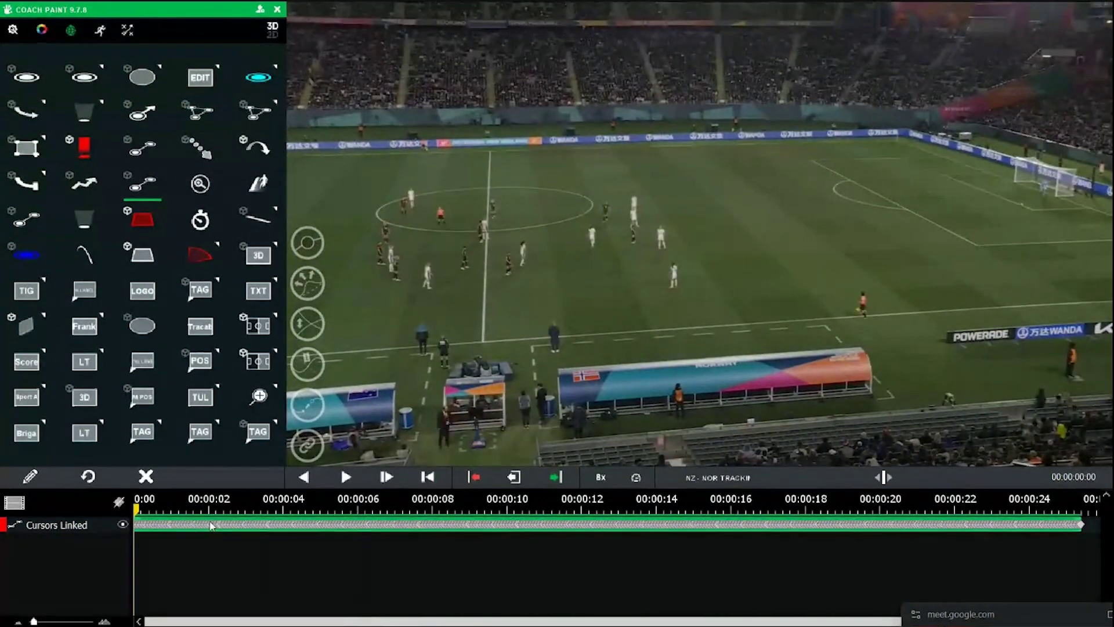
{"action": "key", "text": "space"}
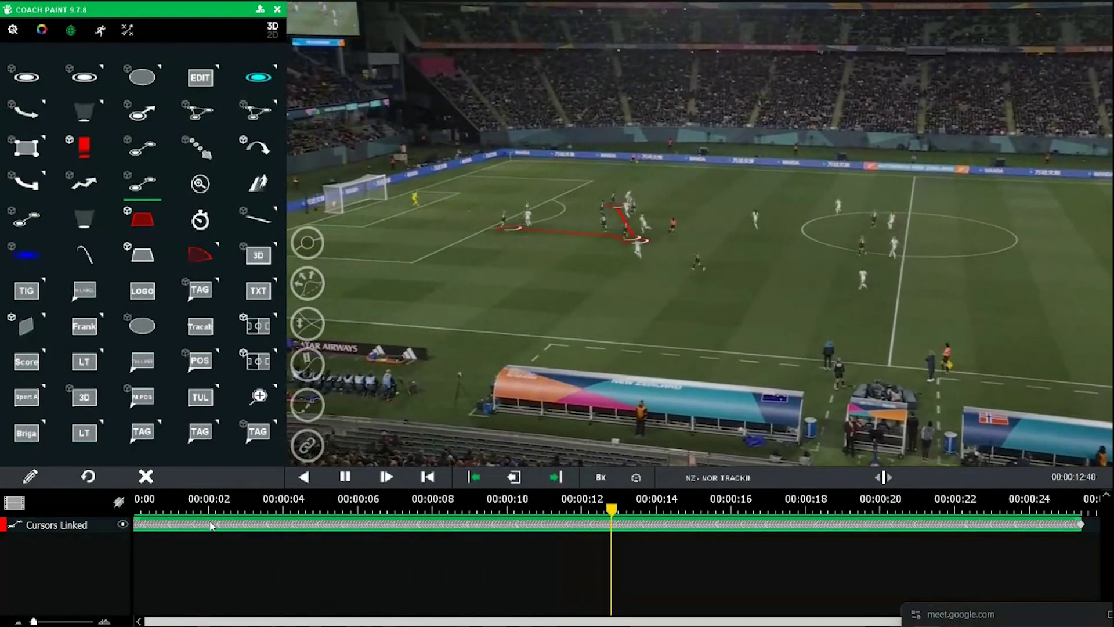
{"action": "key", "text": "space"}
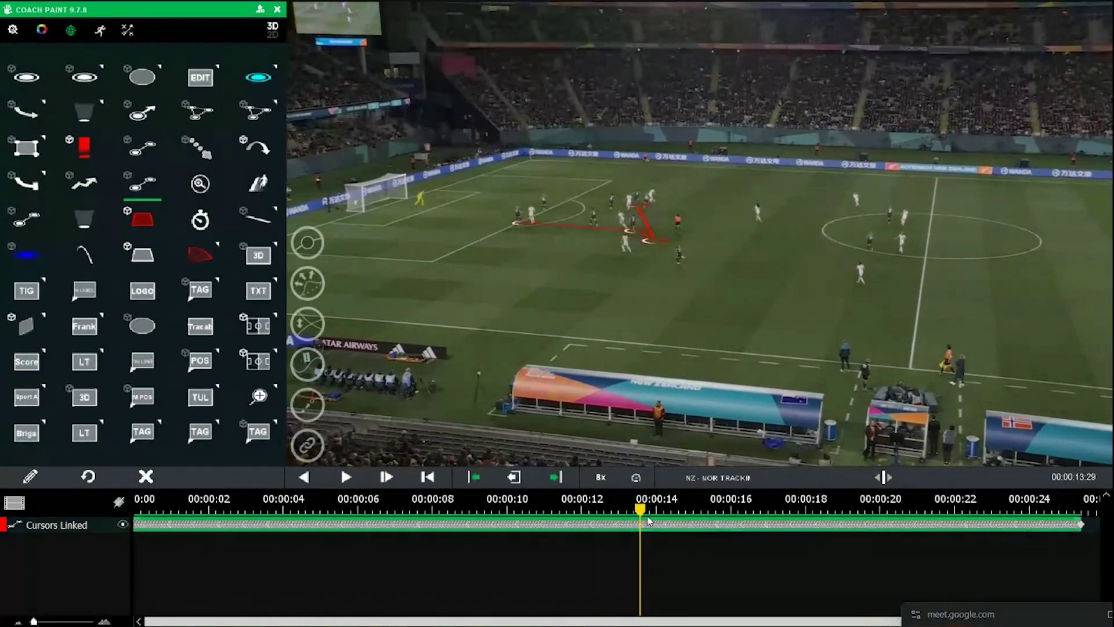
Correct the tracking of the second linked player from the goal by joining the track from about 10 seconds to about 13 seconds
{"action": "left_click_drag", "start_coordinate": [649, 521], "coordinate": [537, 529]}
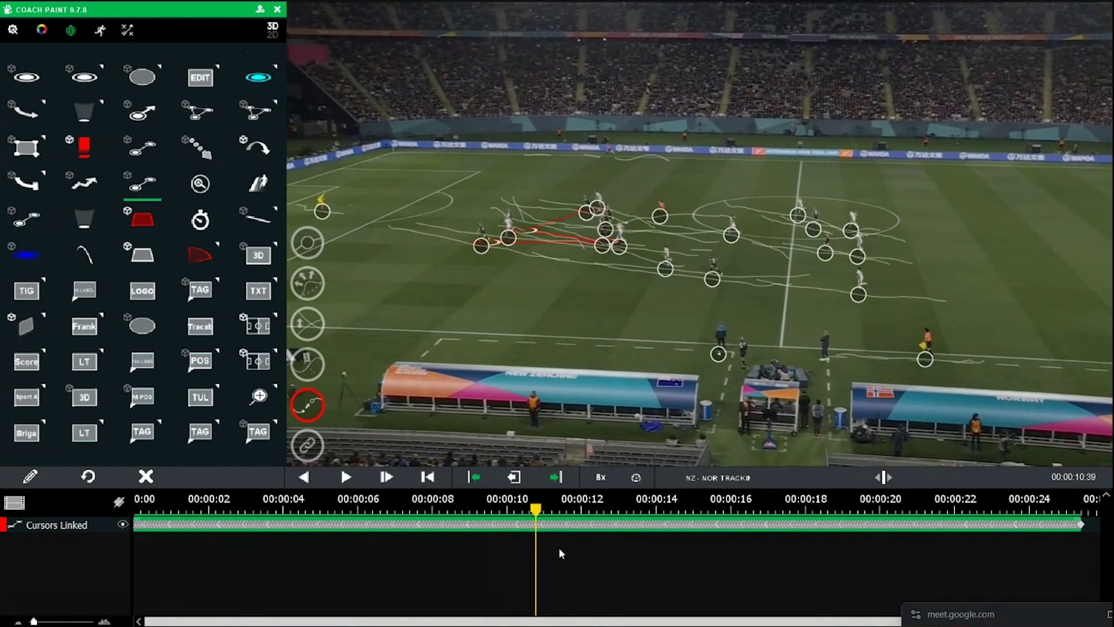
{"action": "left_click_drag", "start_coordinate": [535, 509], "coordinate": [511, 494]}
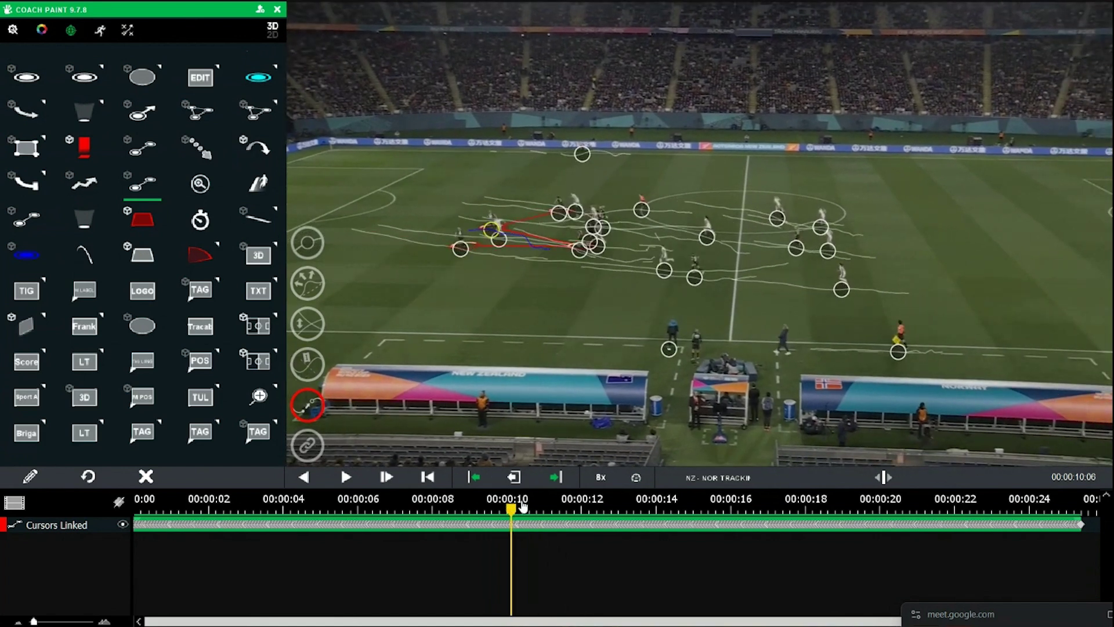
{"action": "key", "text": "space"}
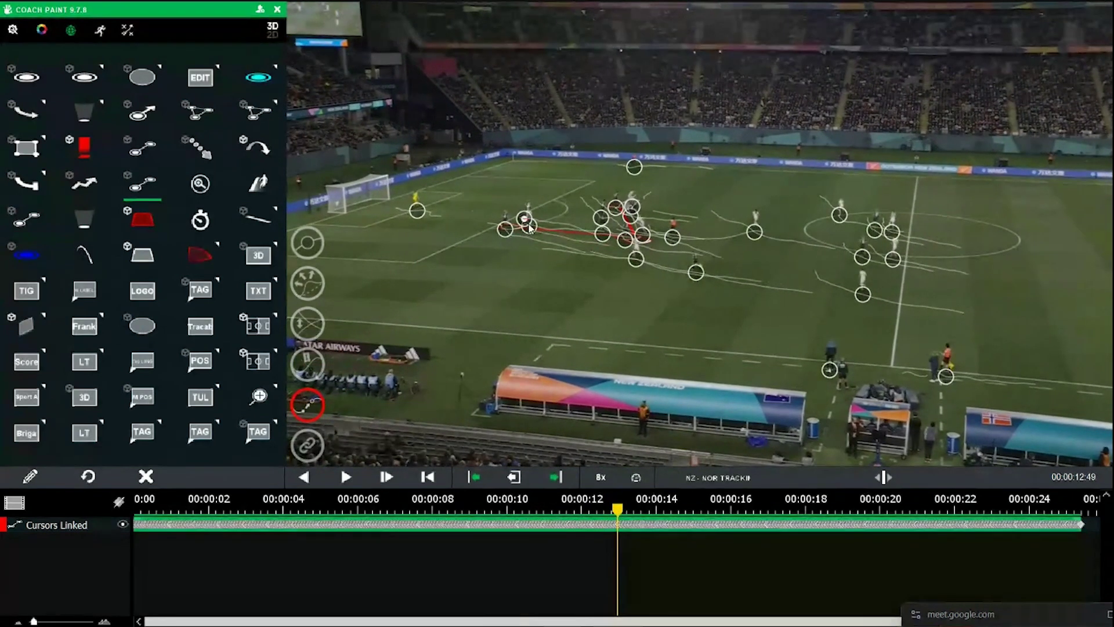
{"action": "left_click", "coordinate": [639, 563]}
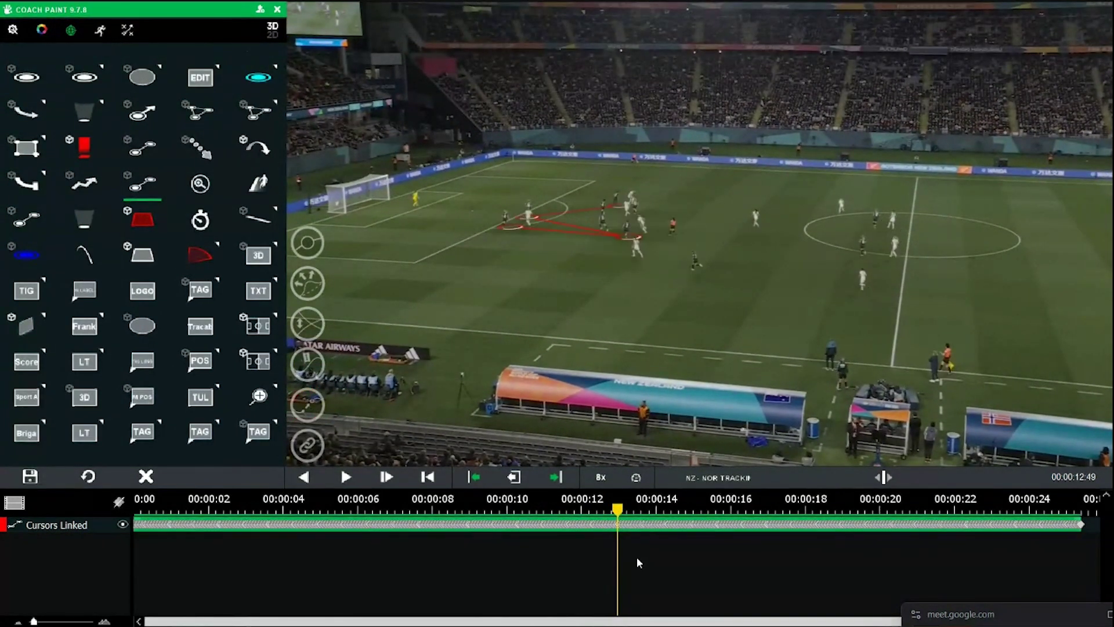
Continue the same linked player's track at about 13.5 seconds by joining it to the player near the penalty area's edge
{"action": "key", "text": "space"}
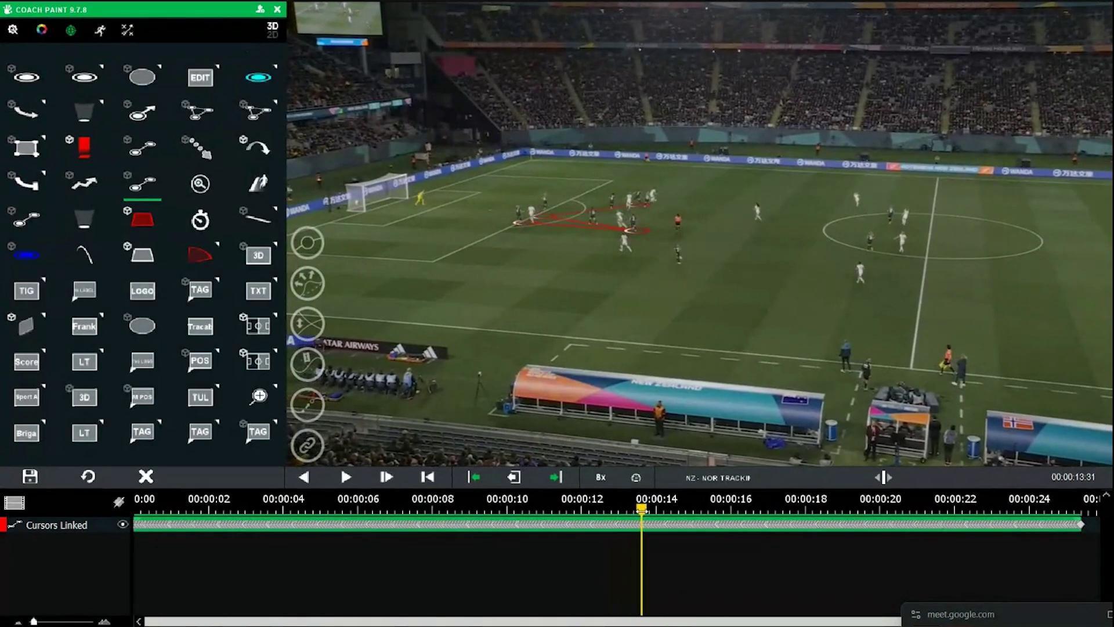
{"action": "left_click", "coordinate": [312, 401]}
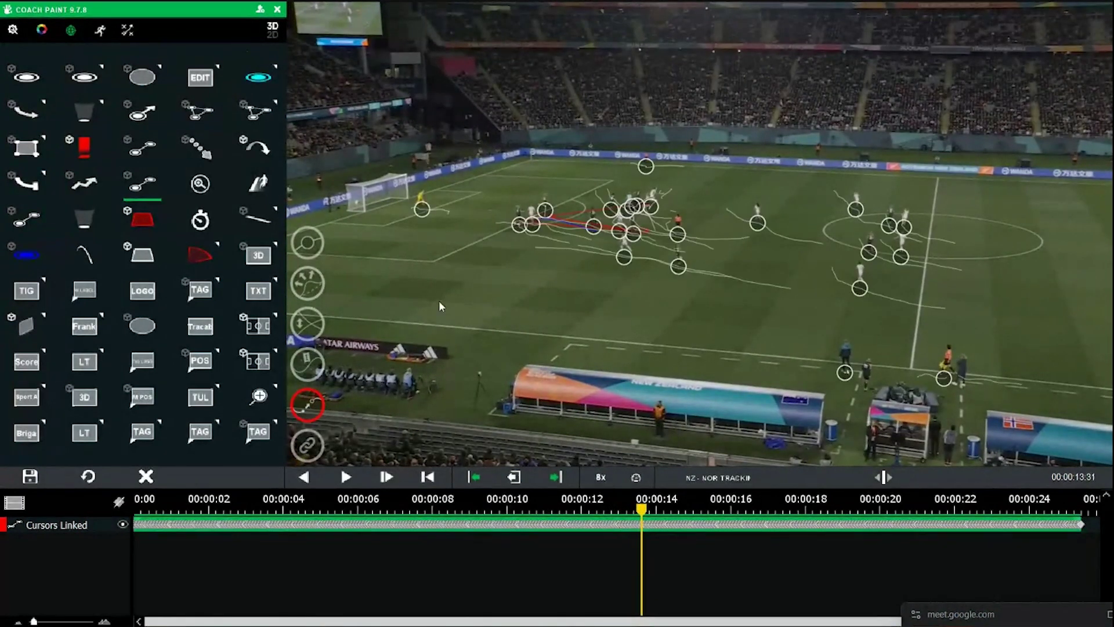
{"action": "left_click", "coordinate": [545, 213]}
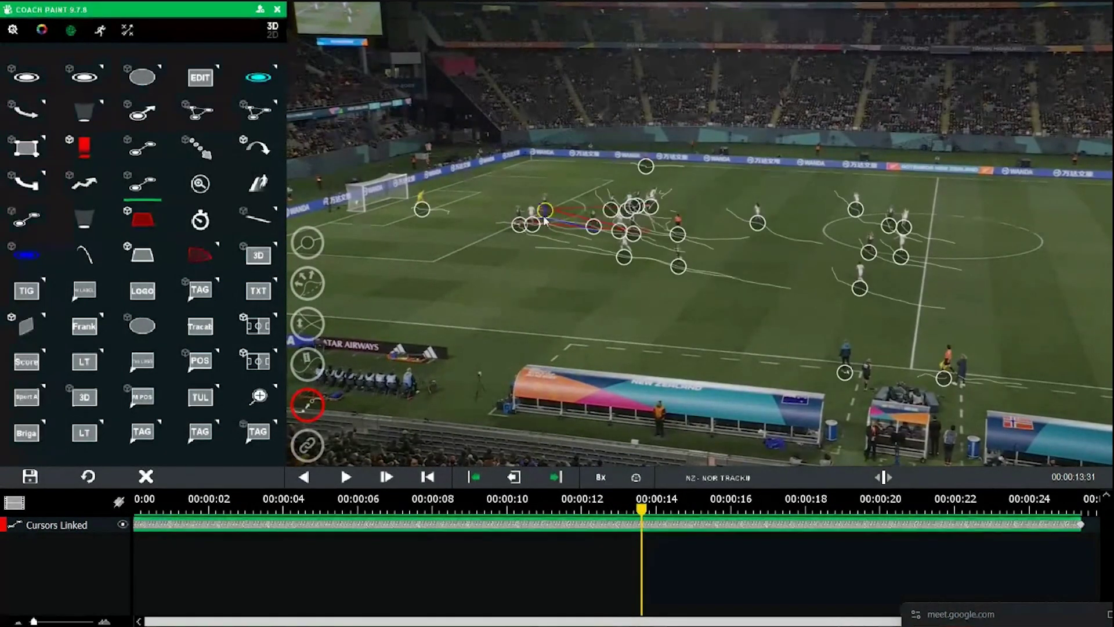
{"action": "left_click", "coordinate": [322, 403]}
Correct the uppermost linked player's tracking by joining the track from about 11 seconds through 14 and 16 seconds to about 18 seconds
{"action": "mouse_move", "coordinate": [641, 510]}
{"action": "left_mouse_down"}
{"action": "mouse_move", "coordinate": [766, 515]}
{"action": "mouse_move", "coordinate": [624, 514]}
{"action": "left_mouse_up"}
{"action": "left_click", "coordinate": [313, 410]}
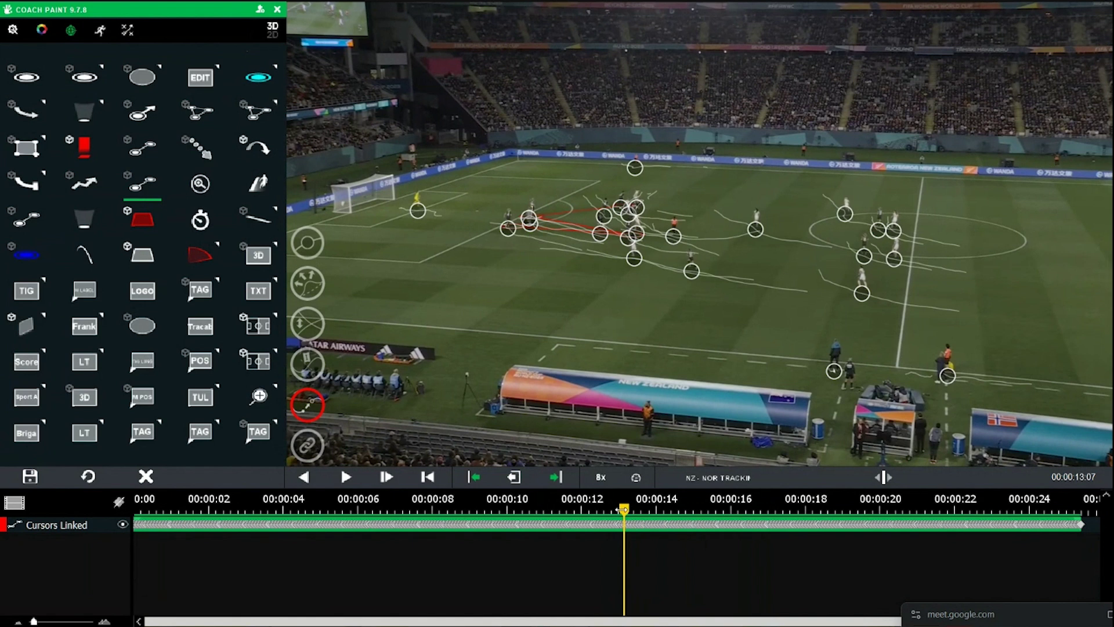
{"action": "left_click_drag", "start_coordinate": [619, 510], "coordinate": [549, 492]}
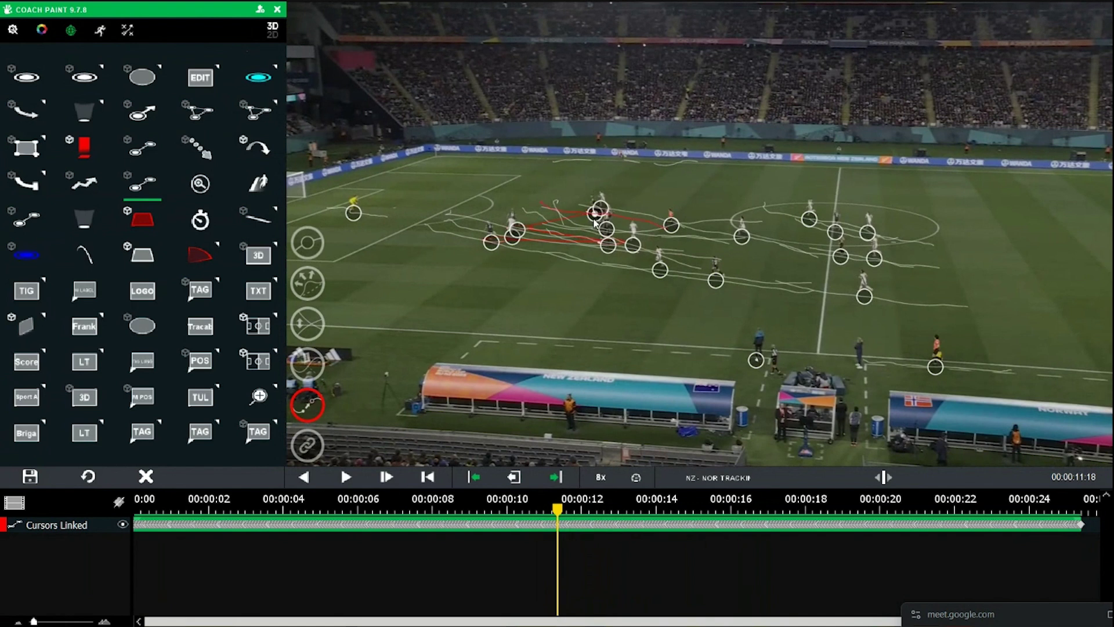
{"action": "left_click_drag", "start_coordinate": [568, 509], "coordinate": [673, 277]}
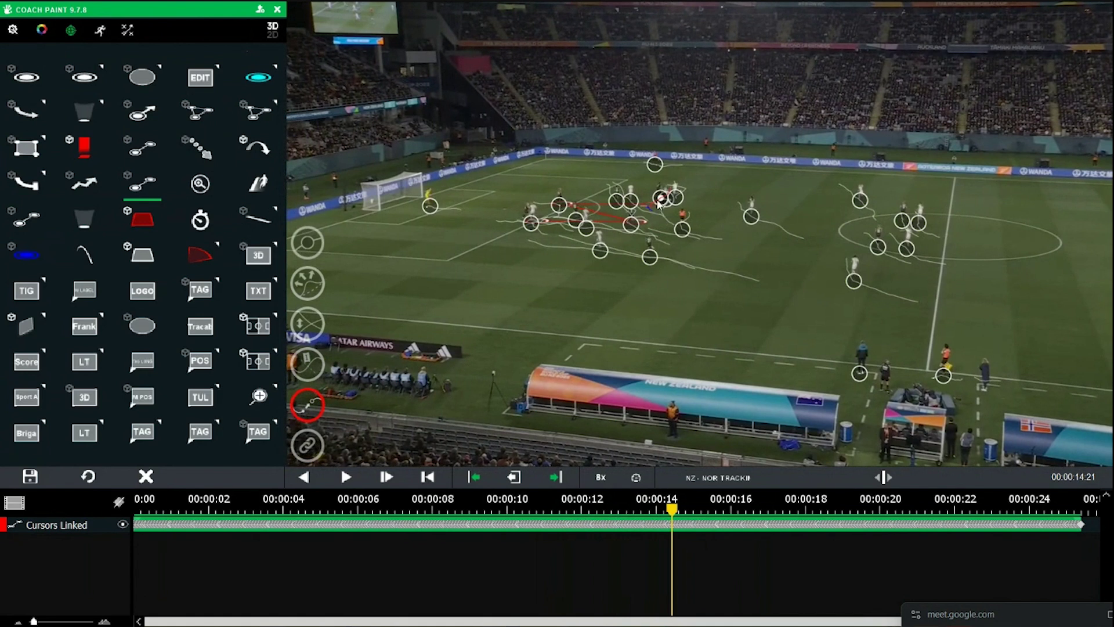
{"action": "left_click_drag", "start_coordinate": [673, 509], "coordinate": [755, 509]}
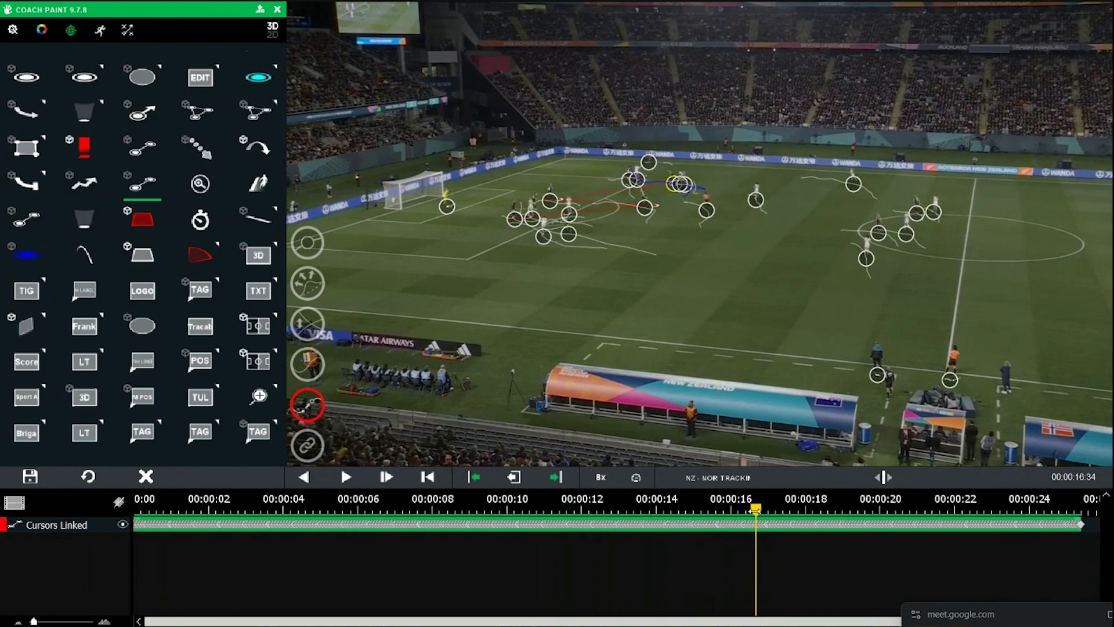
{"action": "left_click_drag", "start_coordinate": [755, 509], "coordinate": [814, 509]}
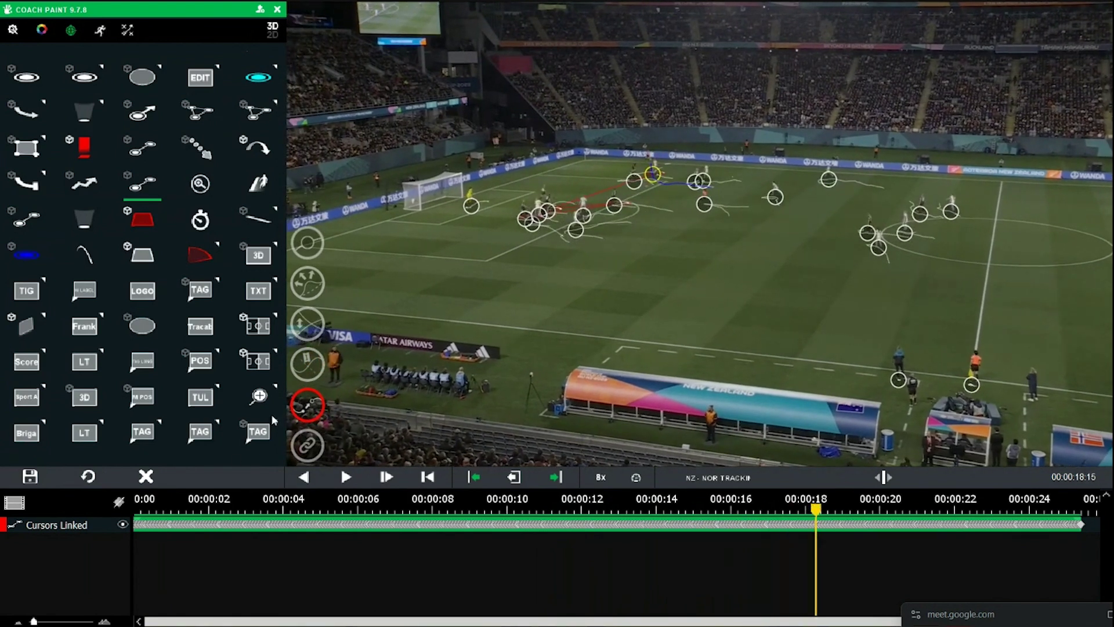
{"action": "left_click", "coordinate": [313, 399]}
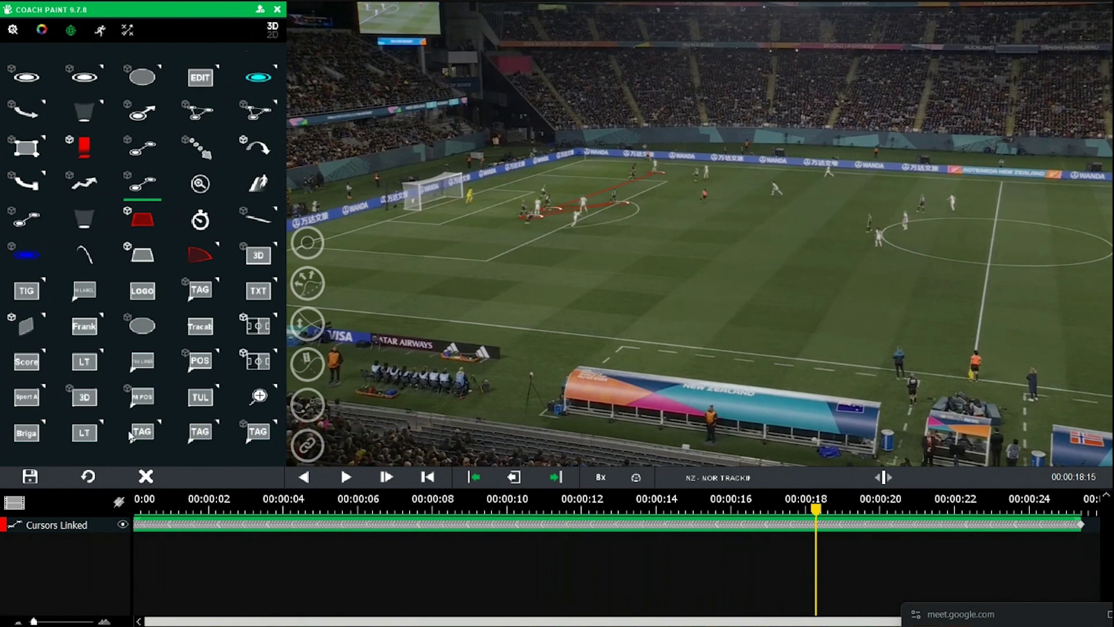
Show the clip library while playing the clip to about 20 seconds, then return to the graphics timeline
{"action": "left_click", "coordinate": [12, 499]}
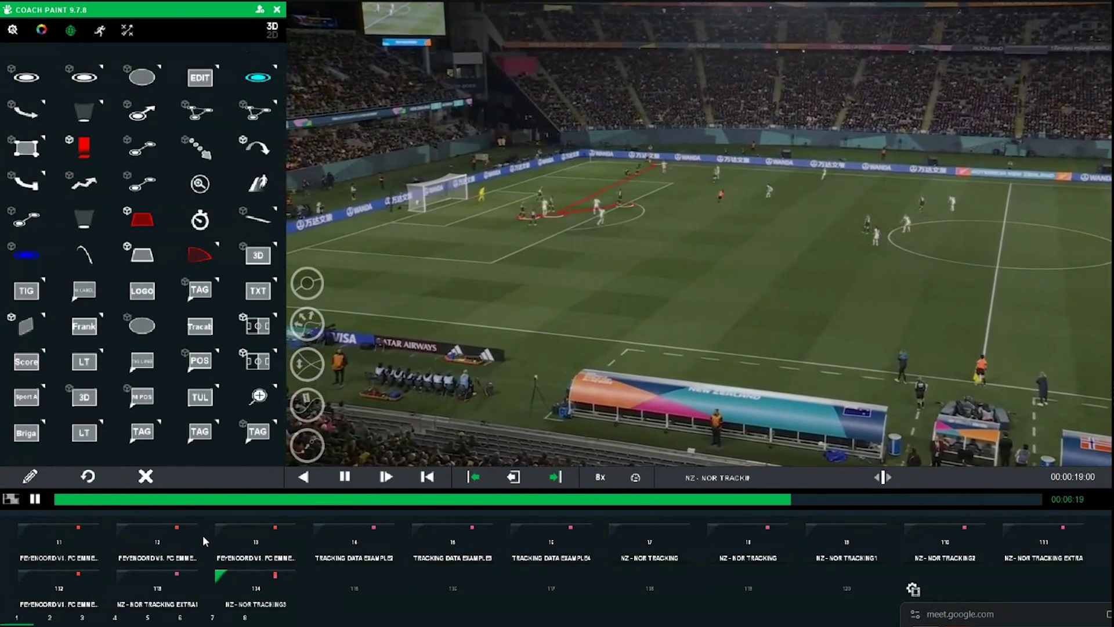
{"action": "key", "text": "space"}
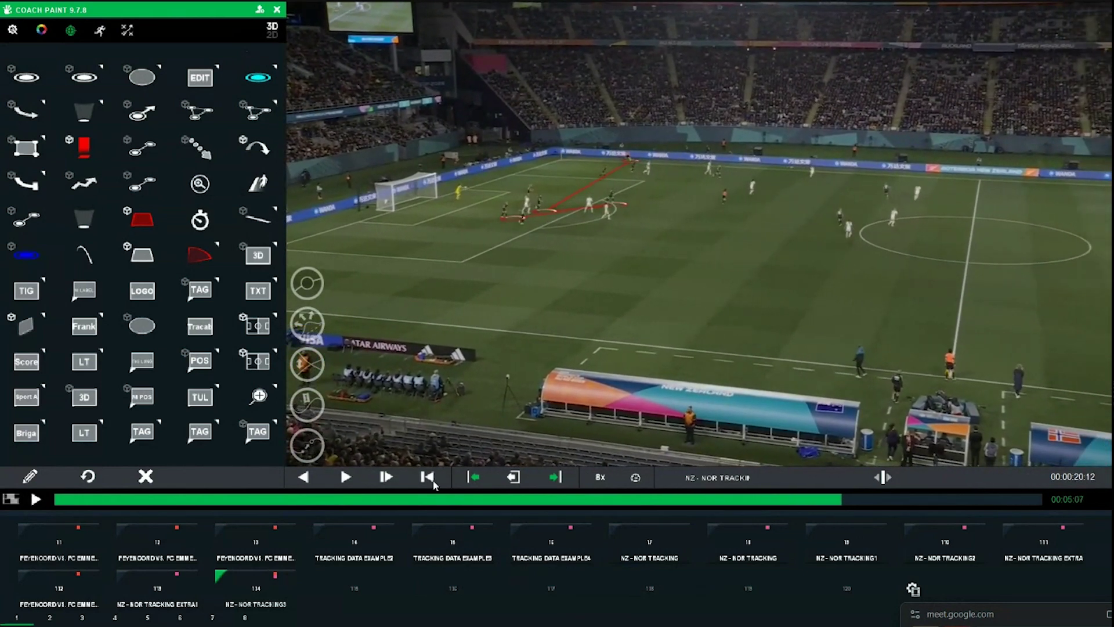
{"action": "left_click", "coordinate": [11, 500]}
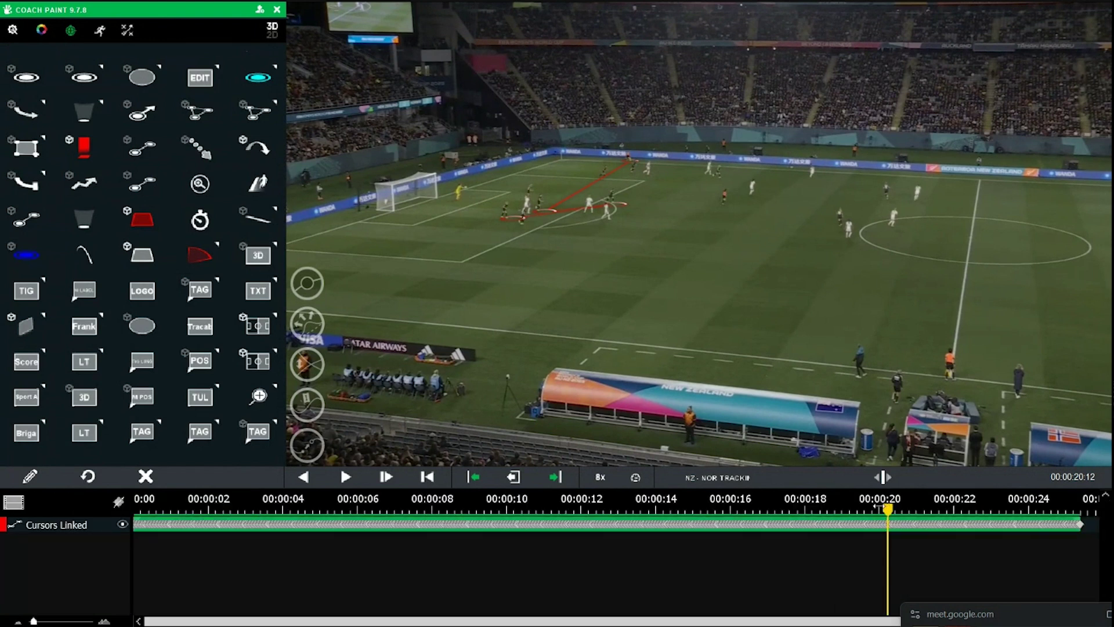
Examine the crossing tracks of the linked player near the penalty area's edge between about 17 and 19 seconds in track-swap mode
{"action": "left_click_drag", "start_coordinate": [887, 508], "coordinate": [781, 491]}
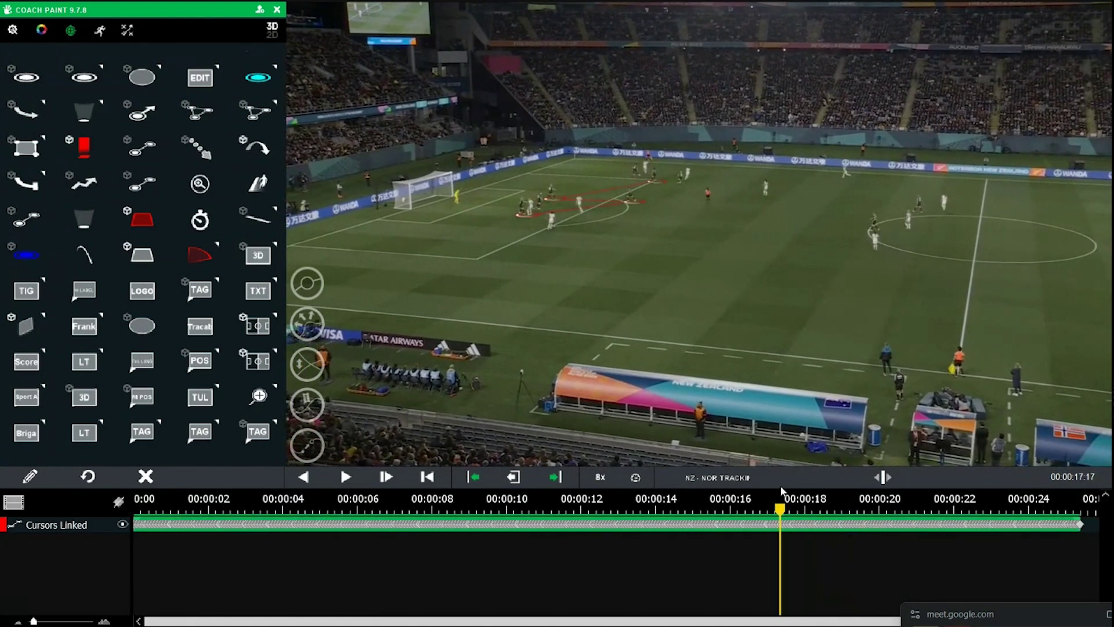
{"action": "left_click", "coordinate": [307, 366]}
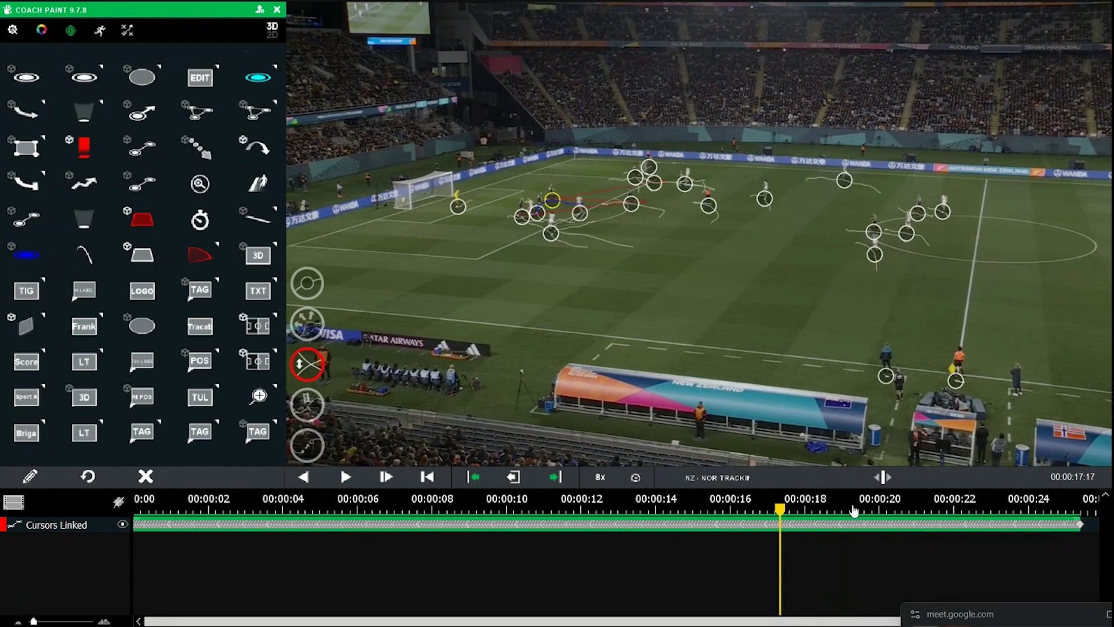
{"action": "key", "text": "space"}
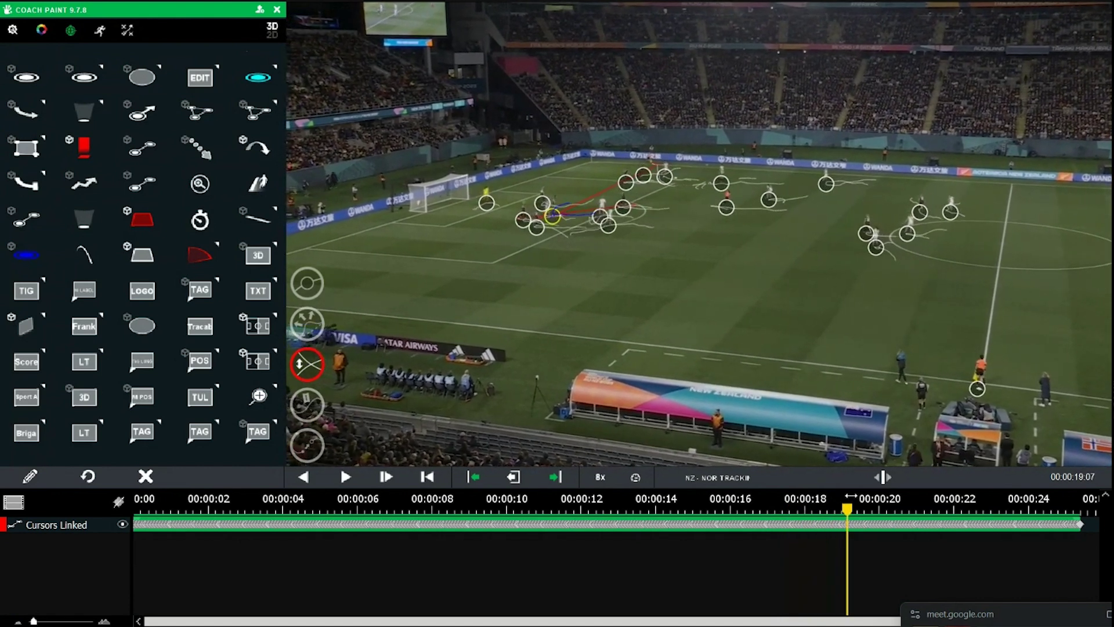
{"action": "left_click_drag", "start_coordinate": [856, 495], "coordinate": [788, 491]}
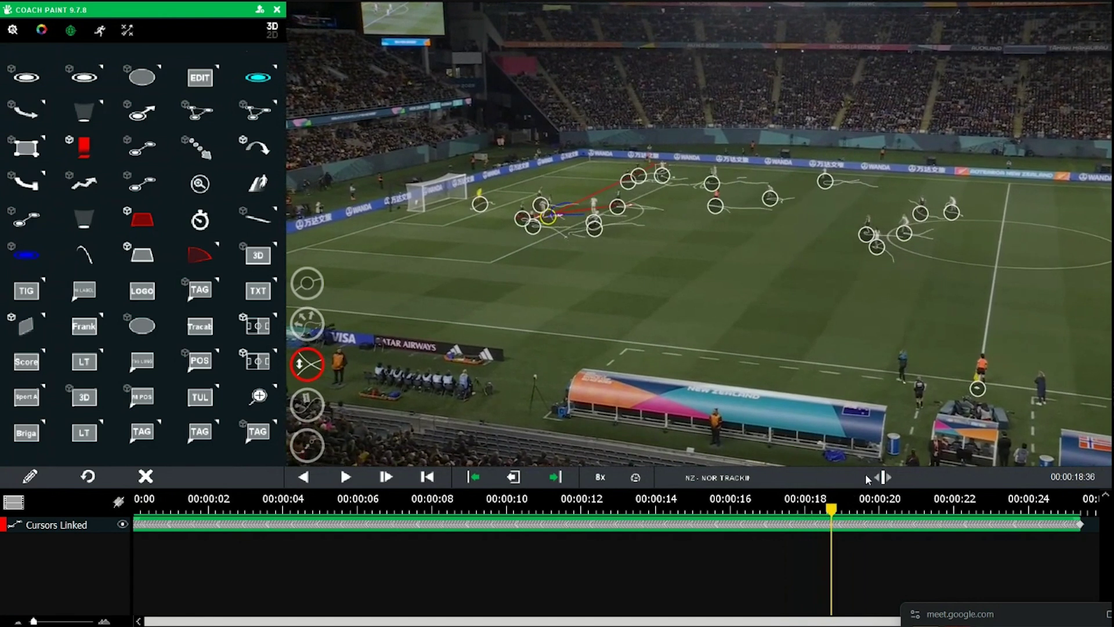
{"action": "mouse_move", "coordinate": [841, 507]}
{"action": "left_mouse_down"}
{"action": "mouse_move", "coordinate": [791, 507]}
{"action": "mouse_move", "coordinate": [859, 506]}
{"action": "mouse_move", "coordinate": [843, 507]}
{"action": "left_mouse_up"}
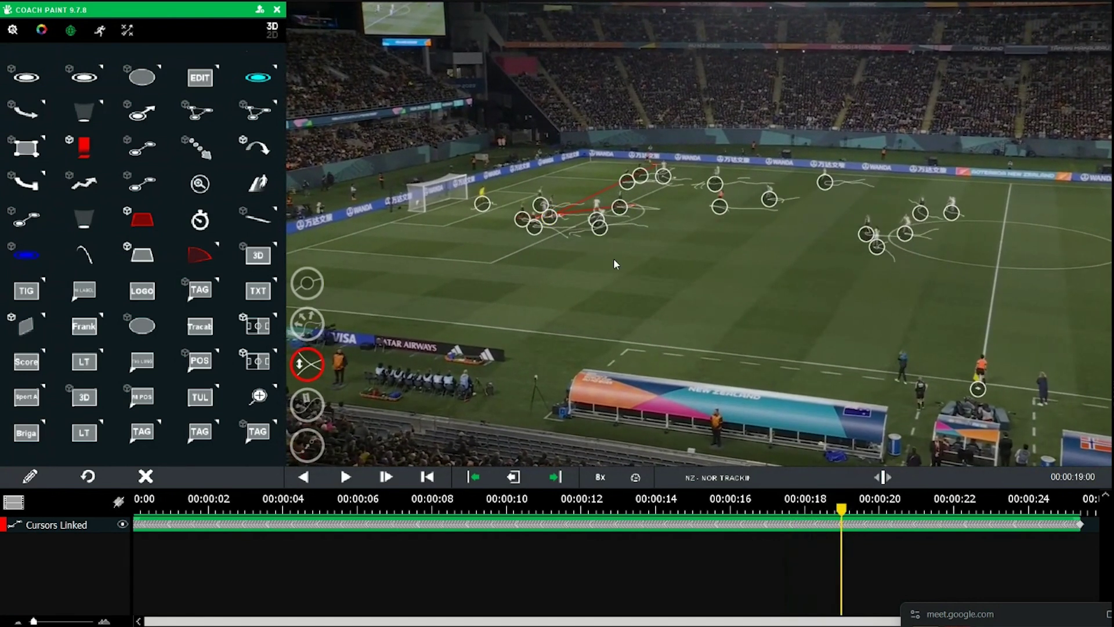
{"action": "left_click_drag", "start_coordinate": [841, 507], "coordinate": [780, 493]}
Cut the track of the linked player near the penalty area's edge at about 17 seconds and rejoin it at about 19 seconds
{"action": "left_click", "coordinate": [310, 405]}
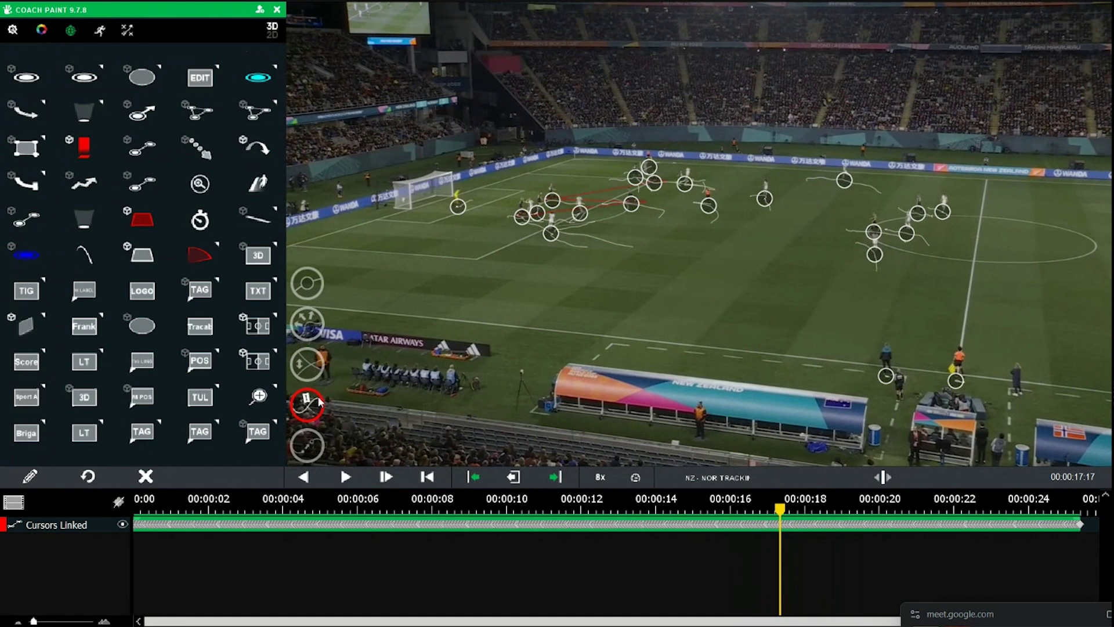
{"action": "left_click", "coordinate": [555, 208]}
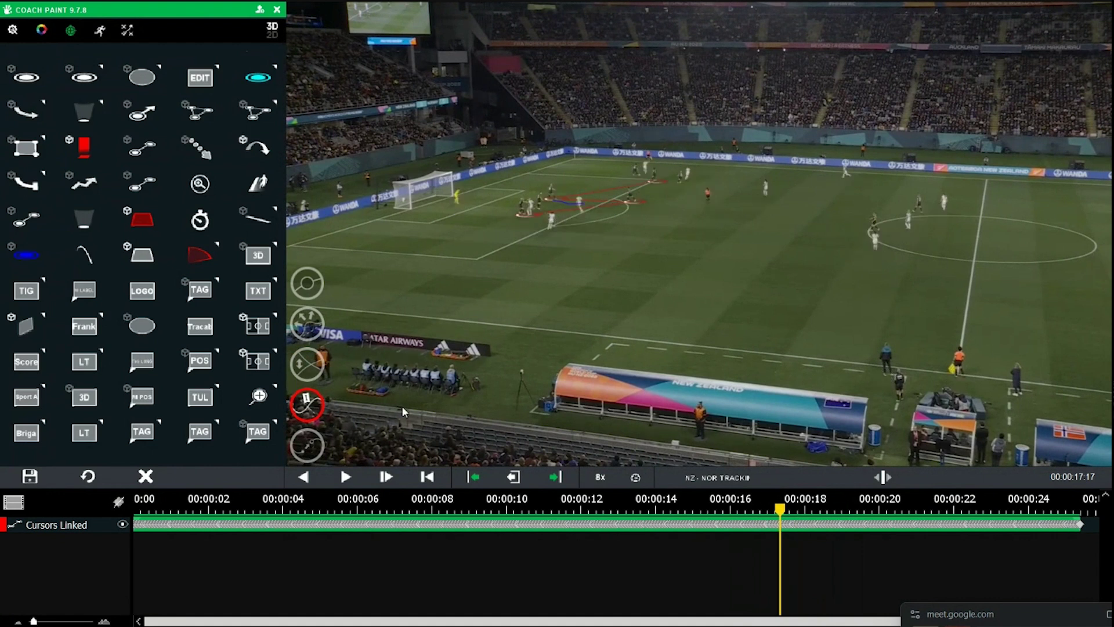
{"action": "left_click", "coordinate": [310, 447]}
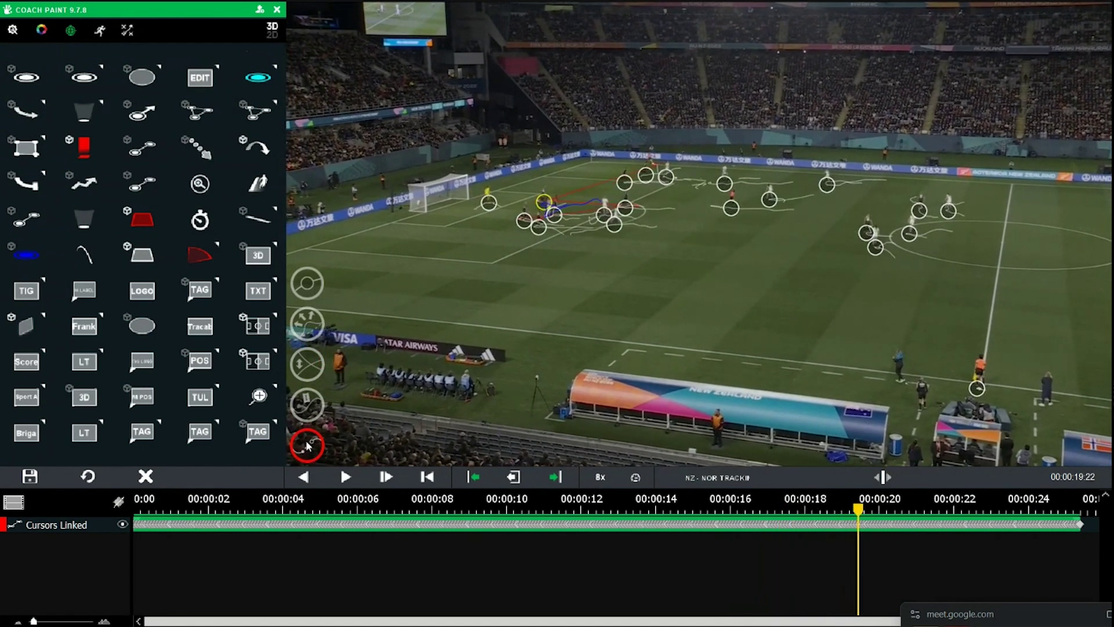
{"action": "left_click", "coordinate": [308, 445]}
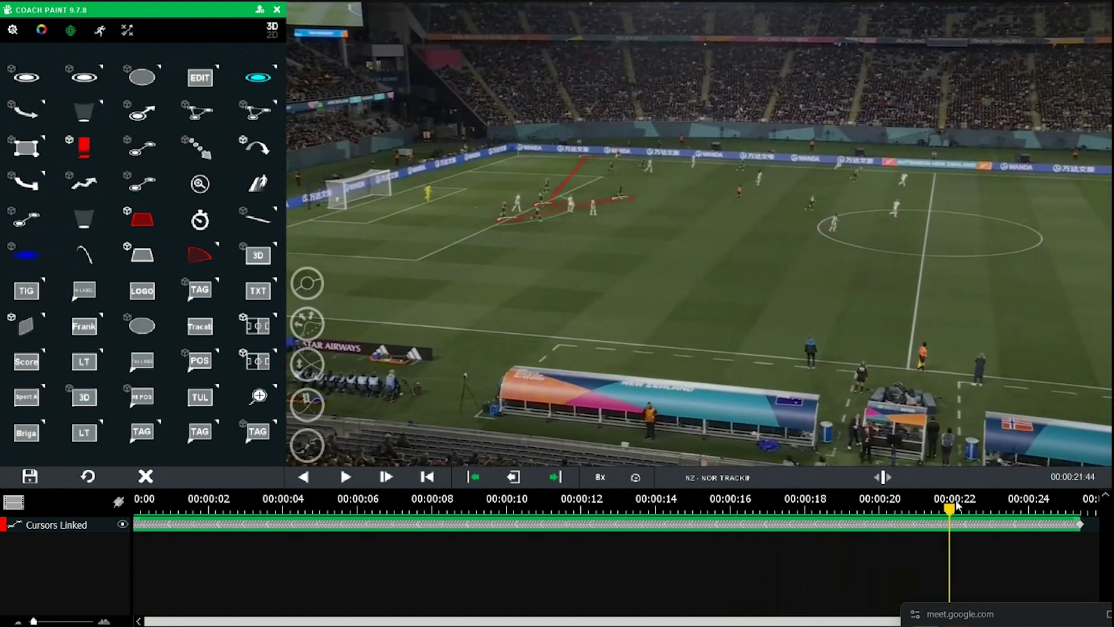
Cut the uppermost linked player's track at about 17 seconds and rejoin it to the correct player at about 19 seconds
{"action": "left_click_drag", "start_coordinate": [956, 506], "coordinate": [782, 498]}
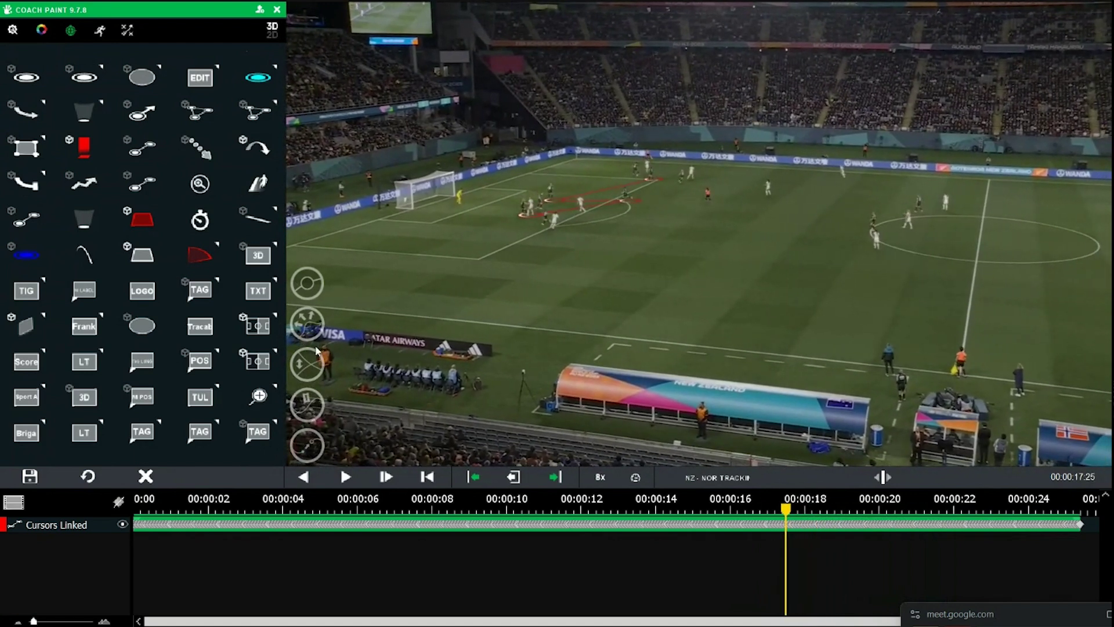
{"action": "left_click", "coordinate": [314, 404]}
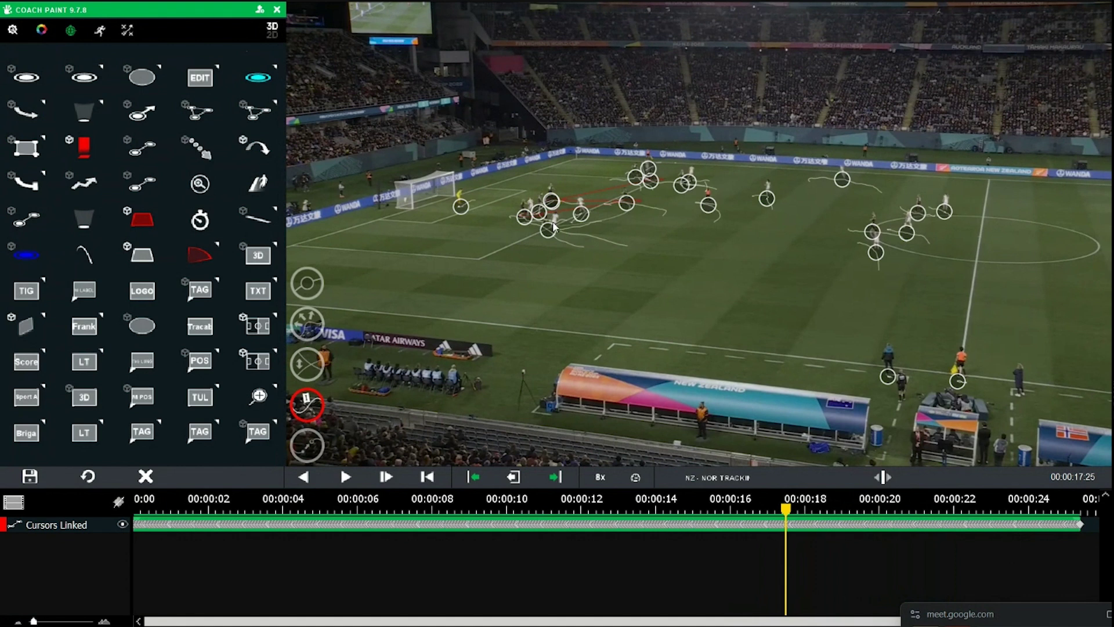
{"action": "left_click", "coordinate": [651, 185]}
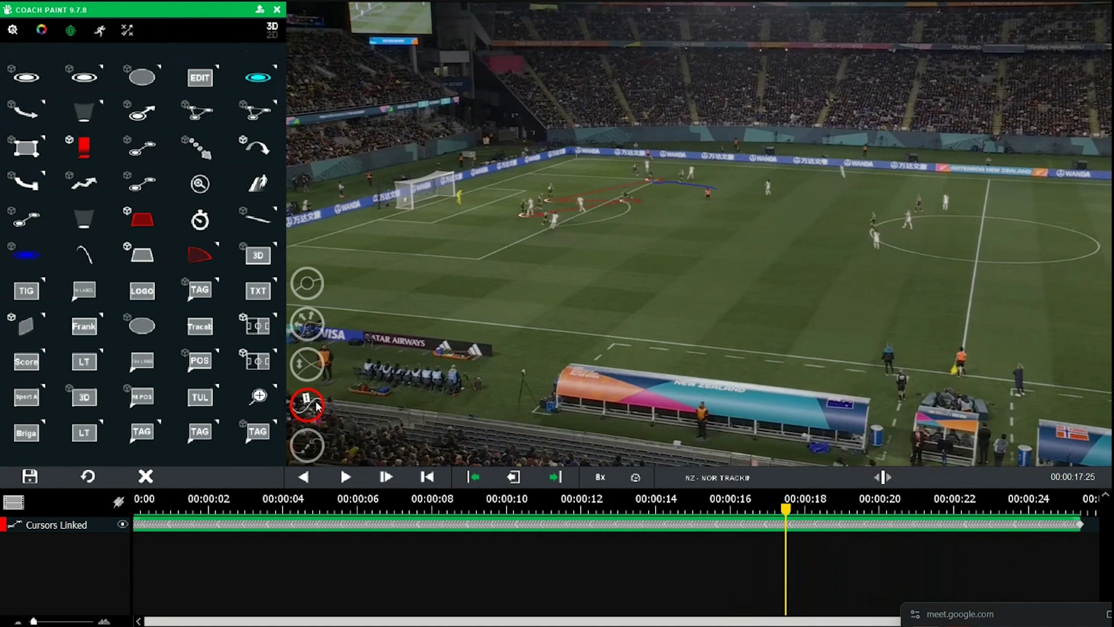
{"action": "left_click", "coordinate": [309, 447]}
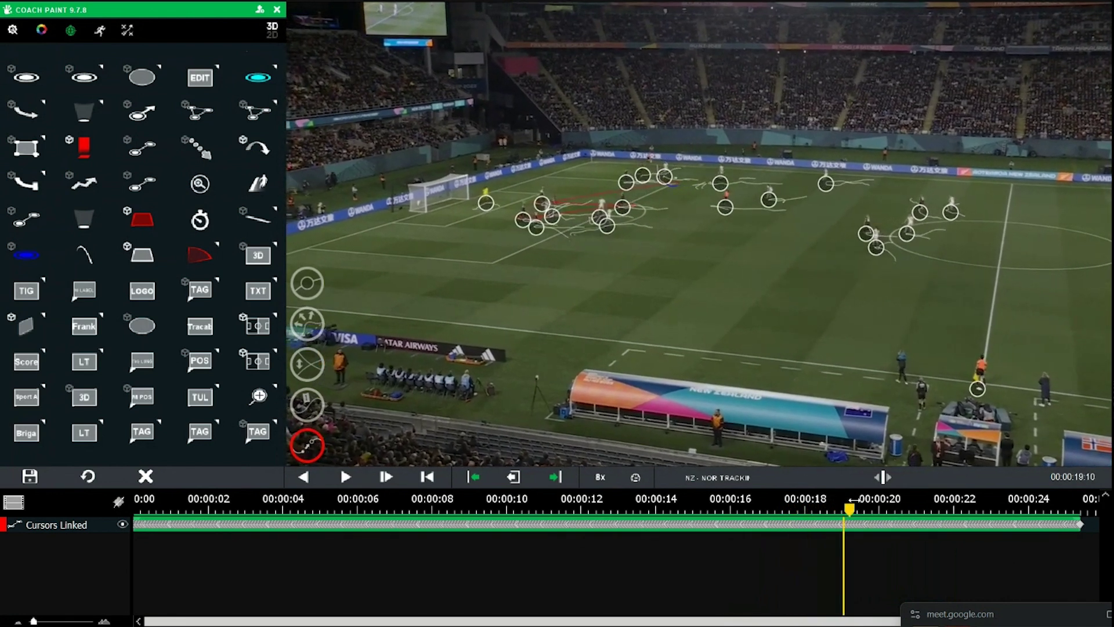
{"action": "key", "text": "Left"}
{"action": "key", "text": "Left"}
{"action": "key", "text": "Left"}
{"action": "key", "text": "Left"}
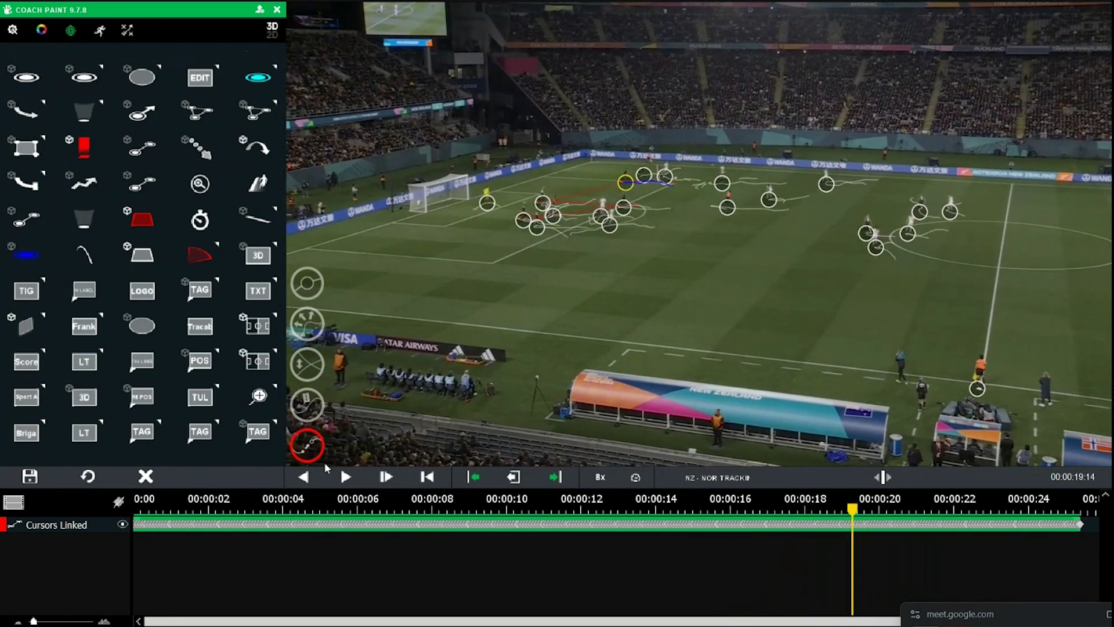
{"action": "left_click", "coordinate": [323, 457]}
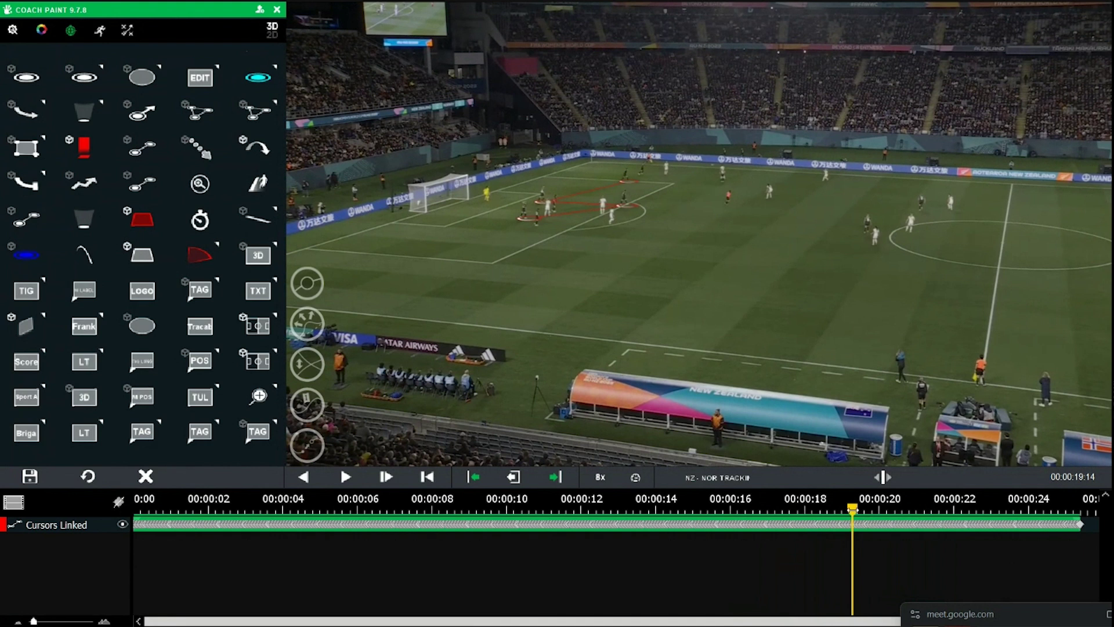
Check the corrected linked cursors up to about 23 seconds, then replay the clip from the start to about 14 seconds
{"action": "left_click_drag", "start_coordinate": [852, 509], "coordinate": [1001, 524]}
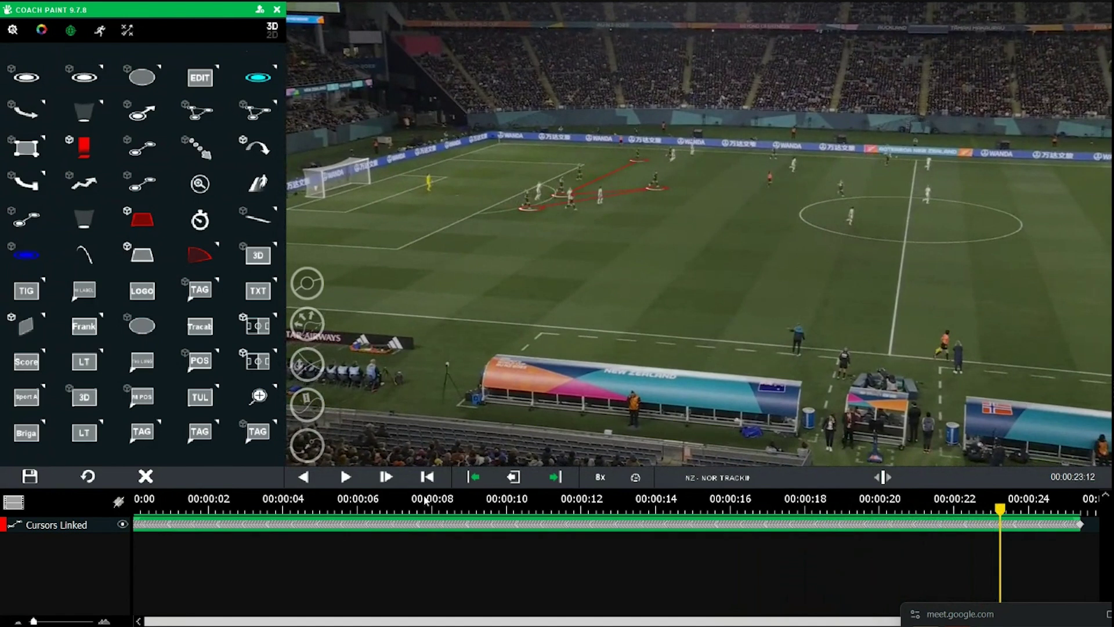
{"action": "left_click", "coordinate": [427, 478]}
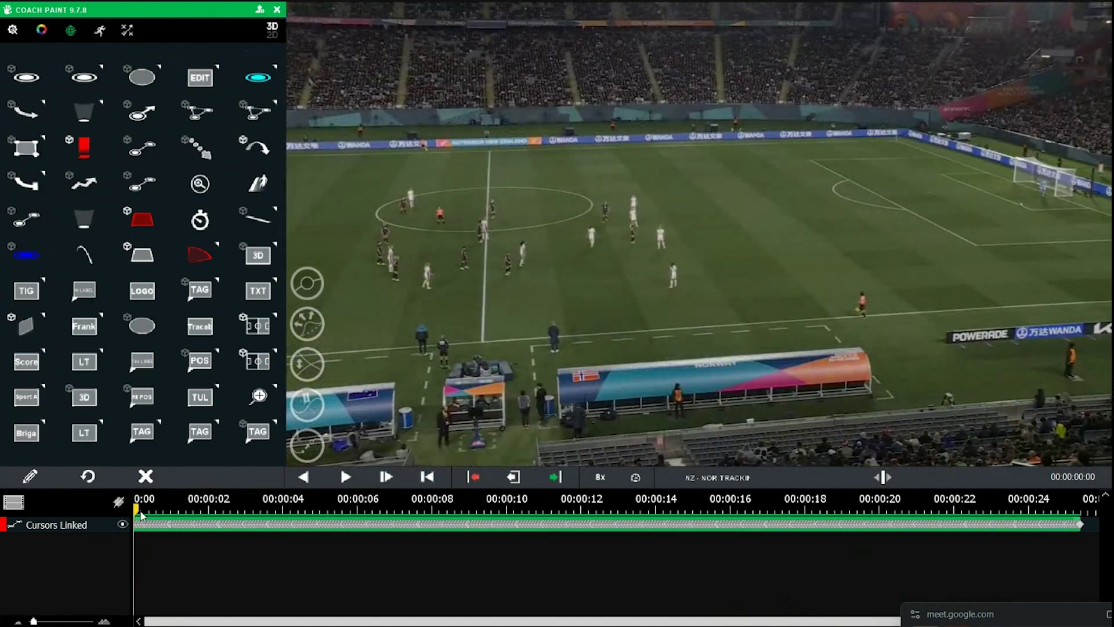
{"action": "key", "text": "space"}
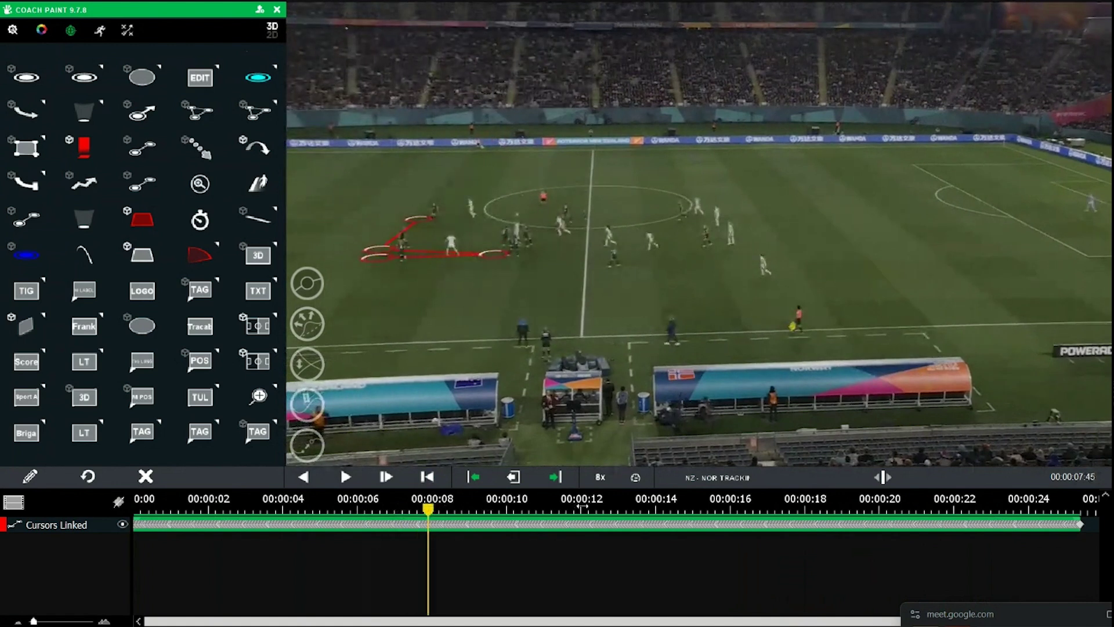
{"action": "left_click_drag", "start_coordinate": [462, 524], "coordinate": [656, 532]}
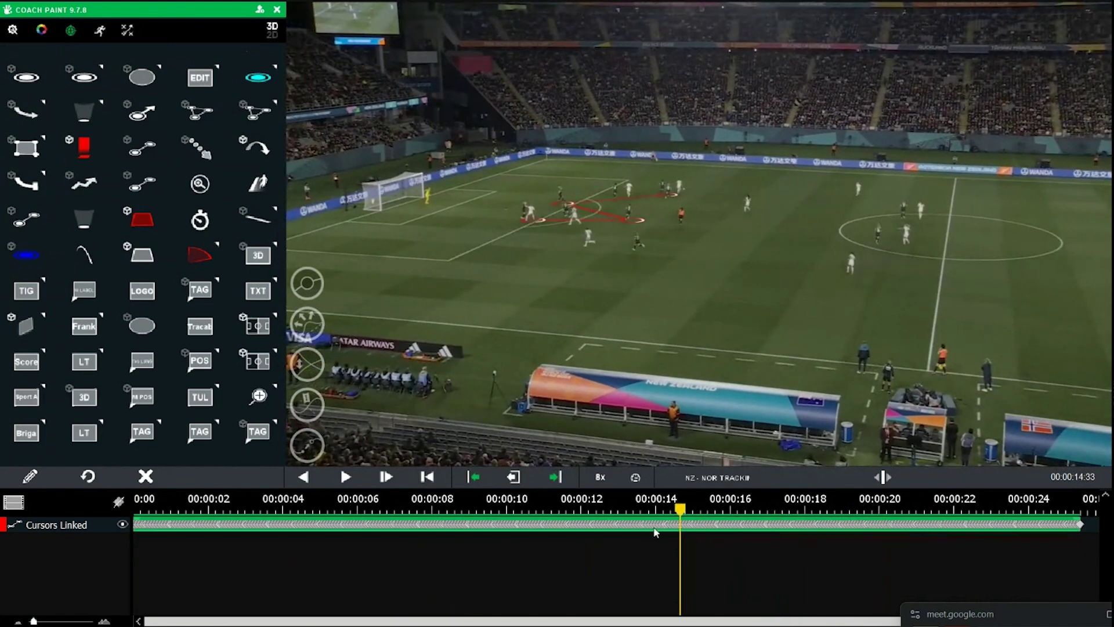
End the Cursors Linked drawing at about 14.5 seconds, save it, and replay the clip from the start and around its end
{"action": "left_click", "coordinate": [51, 521]}
{"action": "key", "text": "o"}
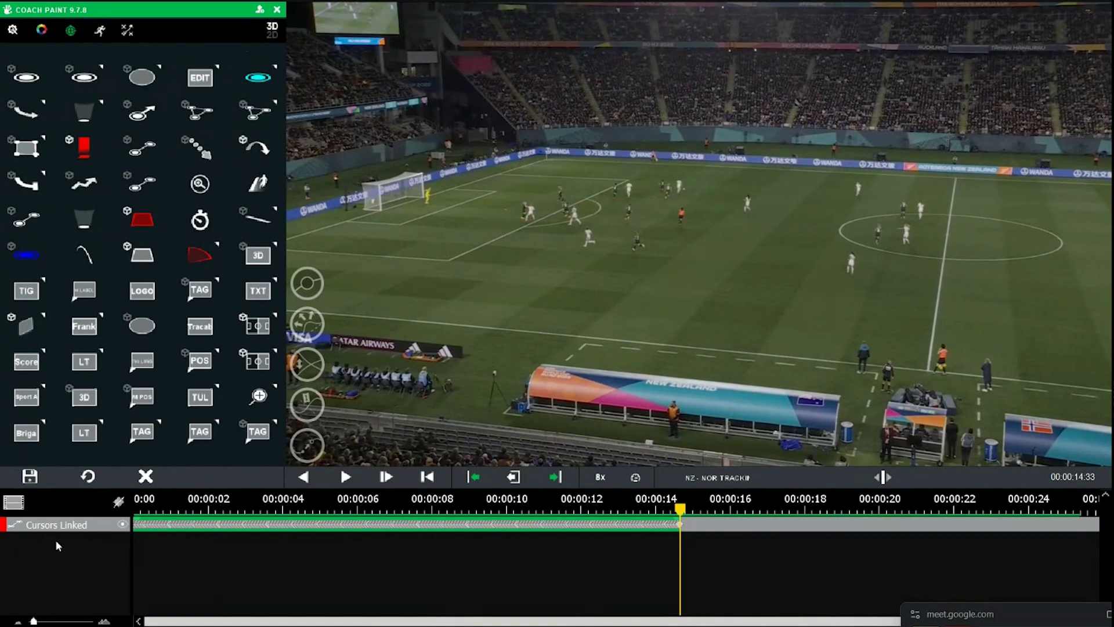
{"action": "left_click", "coordinate": [28, 479]}
{"action": "left_click", "coordinate": [428, 480]}
{"action": "key", "text": "space"}
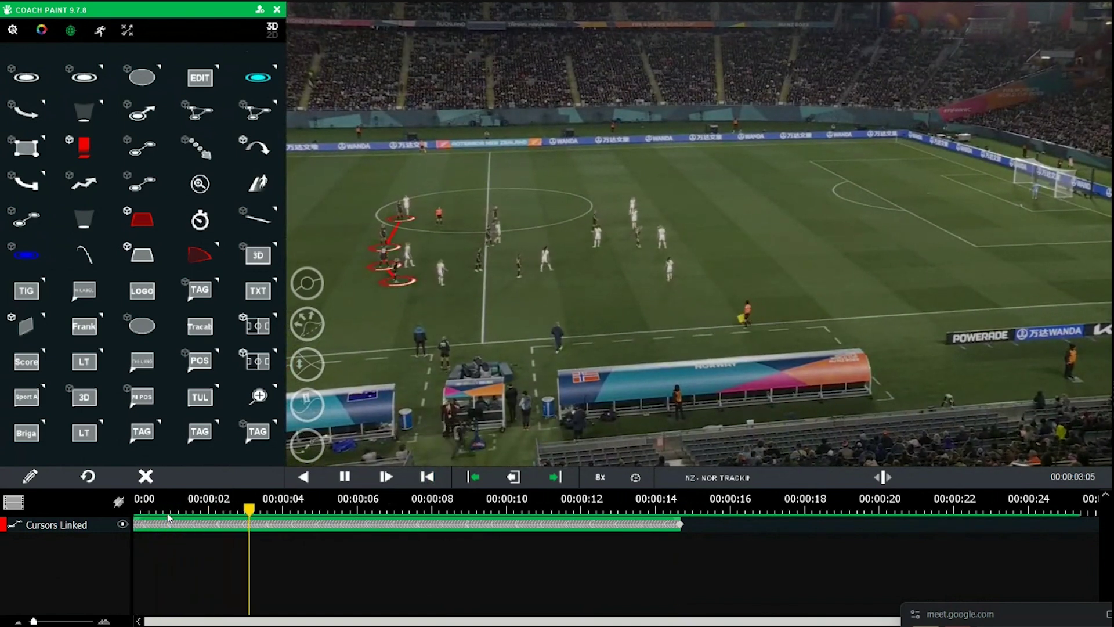
{"action": "left_click", "coordinate": [666, 511]}
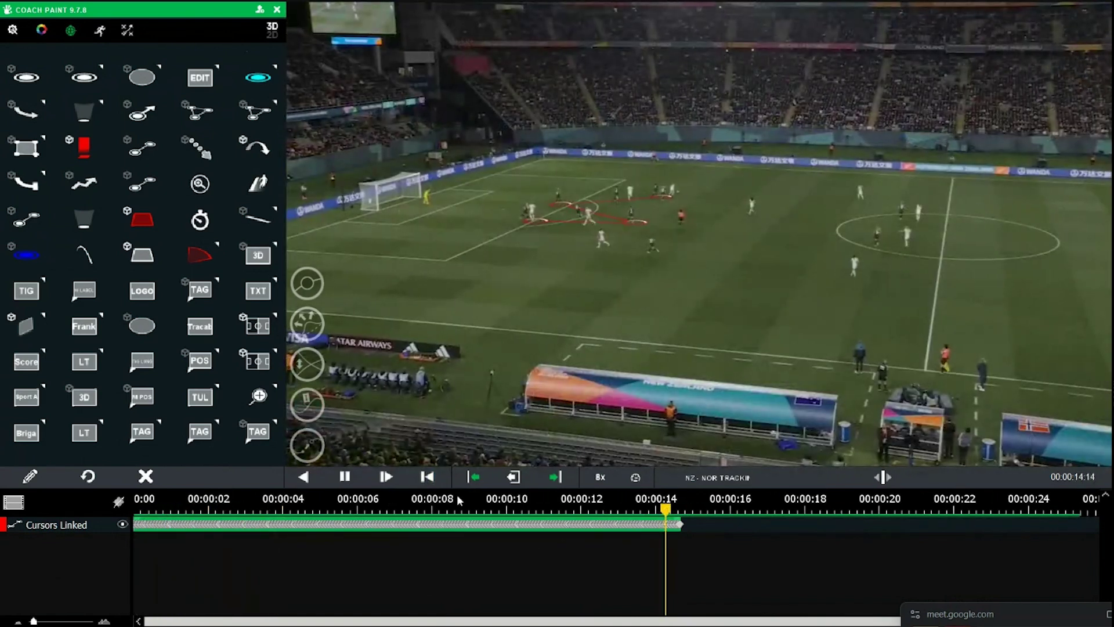
{"action": "key", "text": "space"}
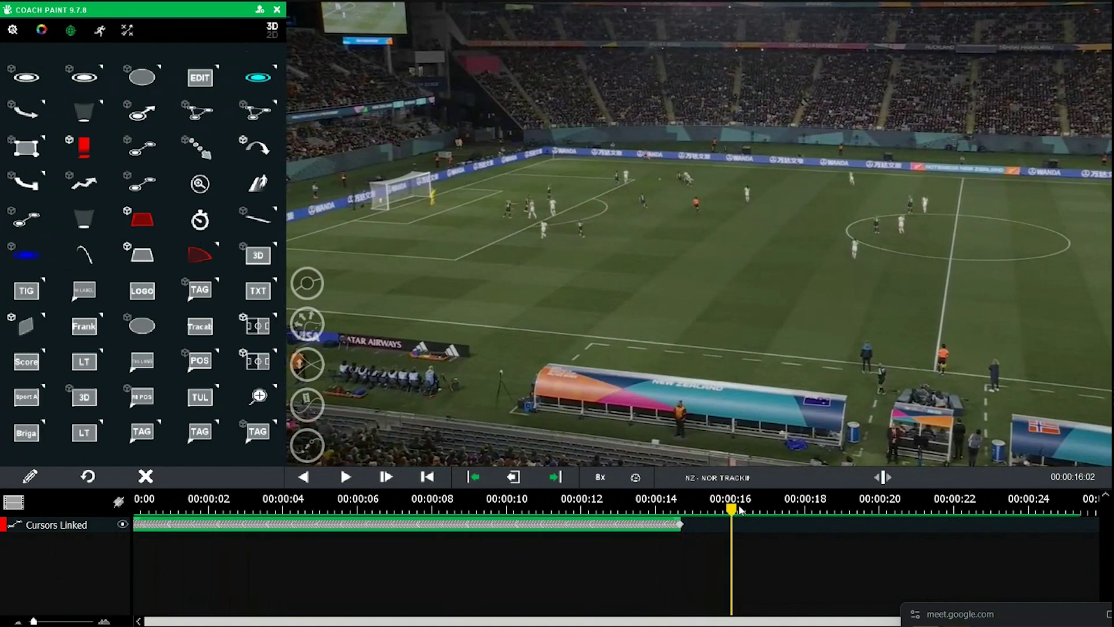
{"action": "key", "text": "Home"}
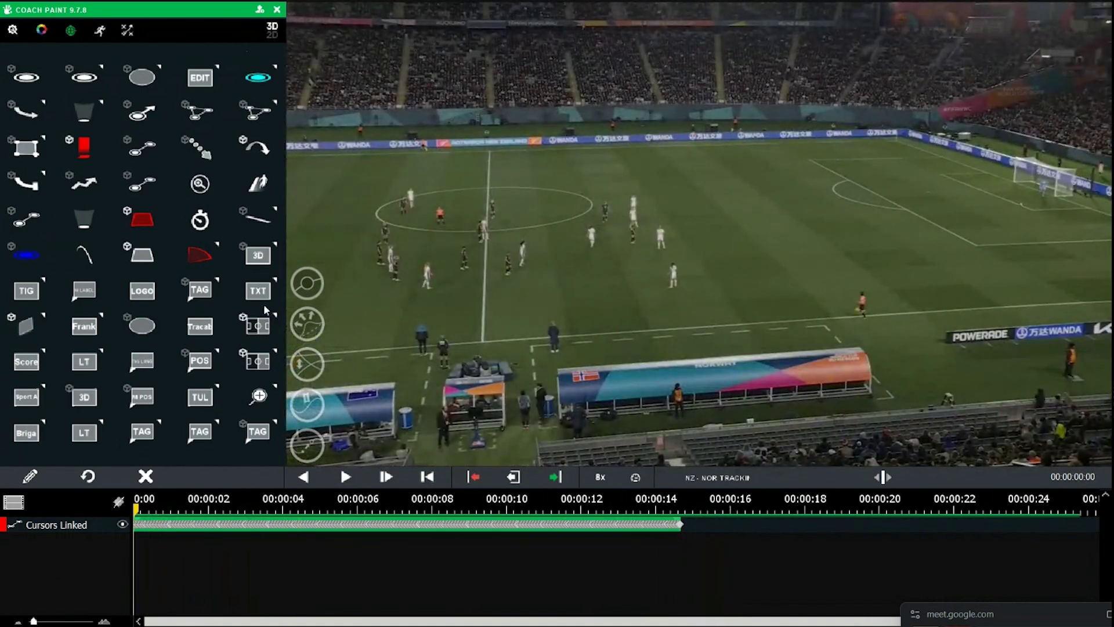
Examine the preset options of the position tag and label tools, including the distance and speed measurements
{"action": "left_click", "coordinate": [199, 365]}
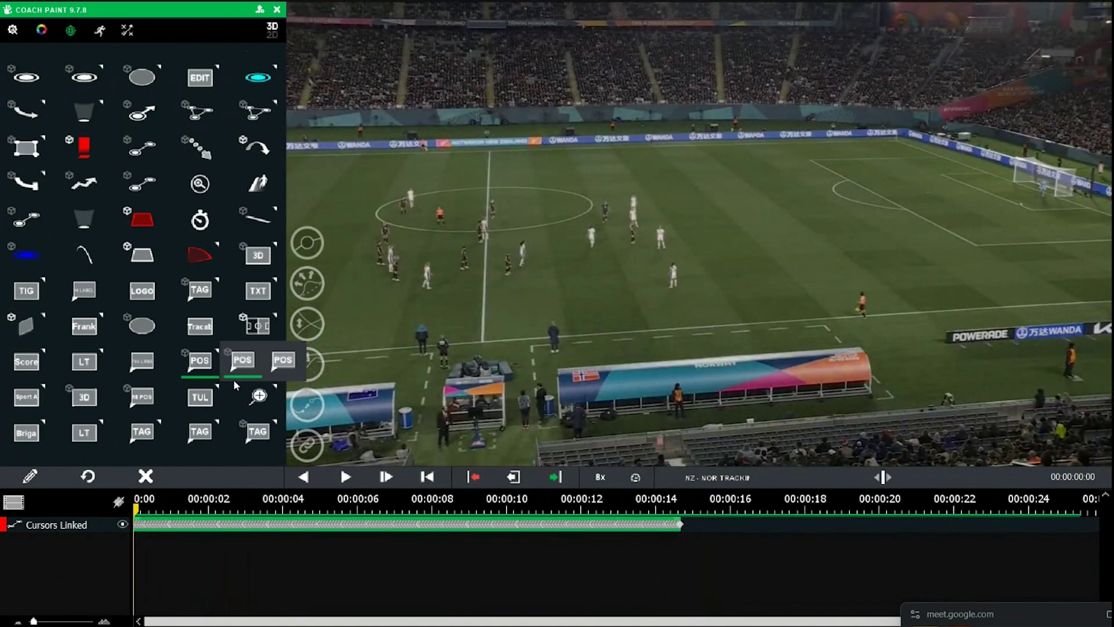
{"action": "right_click", "coordinate": [247, 364]}
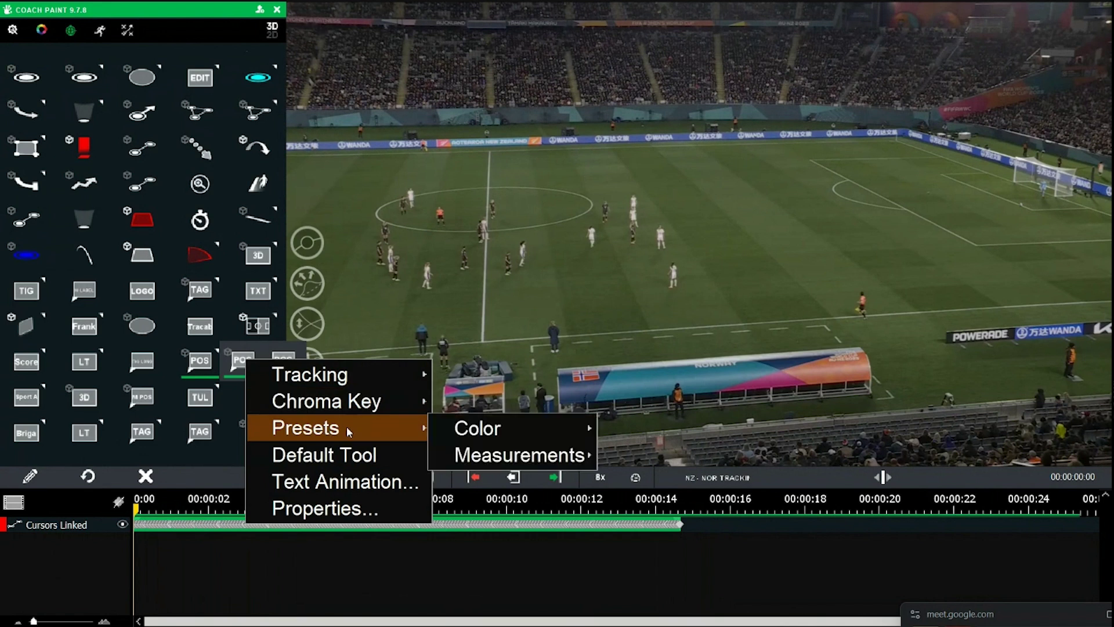
{"action": "left_click", "coordinate": [199, 369]}
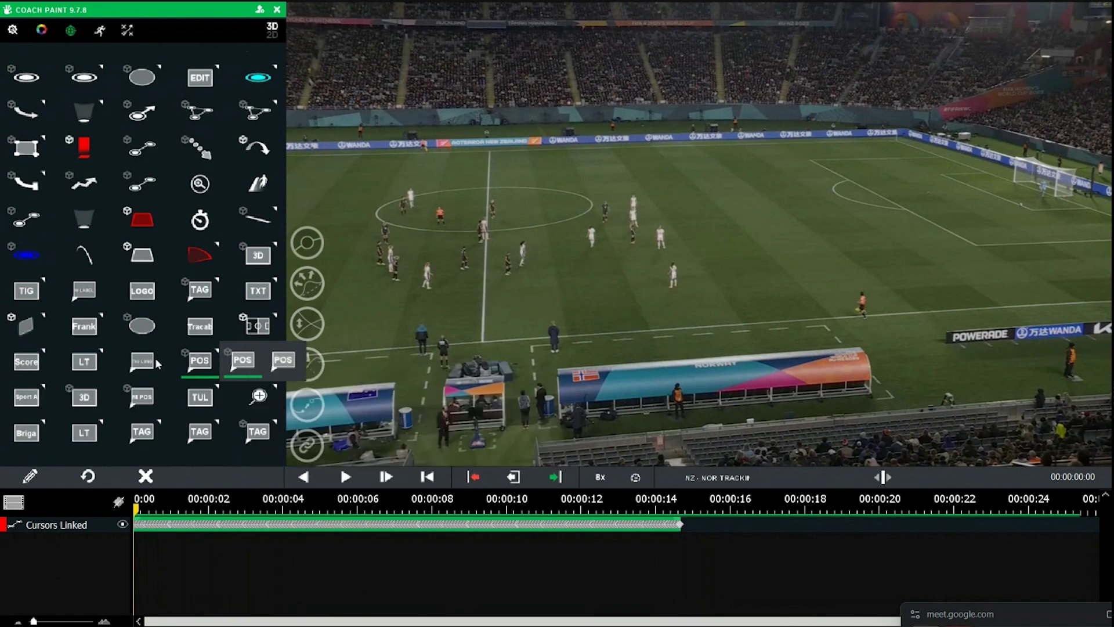
{"action": "right_click", "coordinate": [189, 367]}
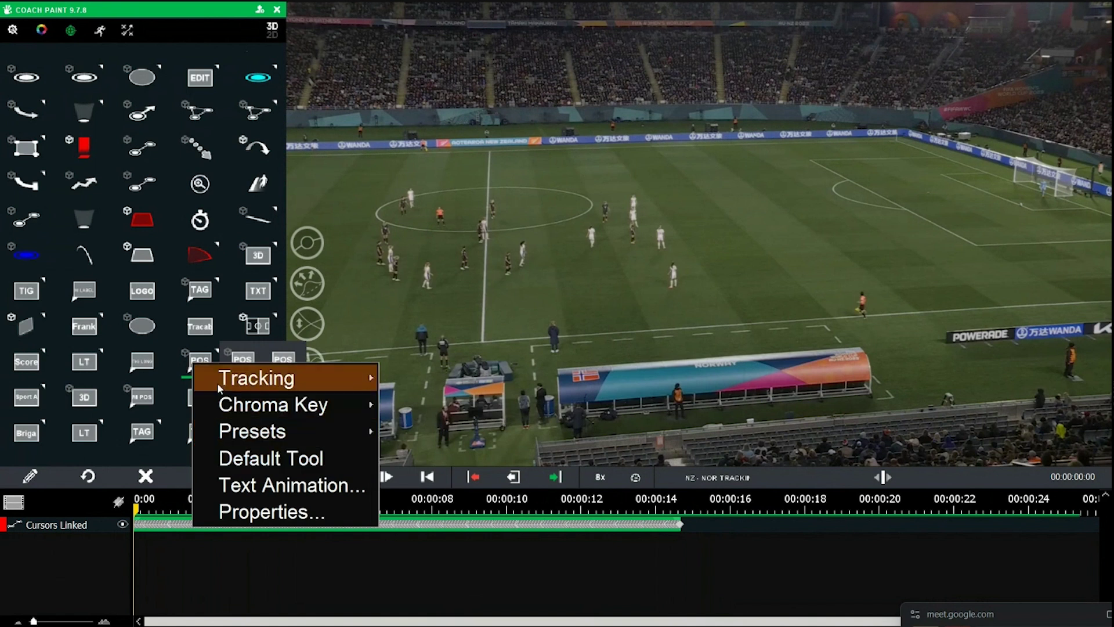
{"action": "left_click", "coordinate": [203, 361]}
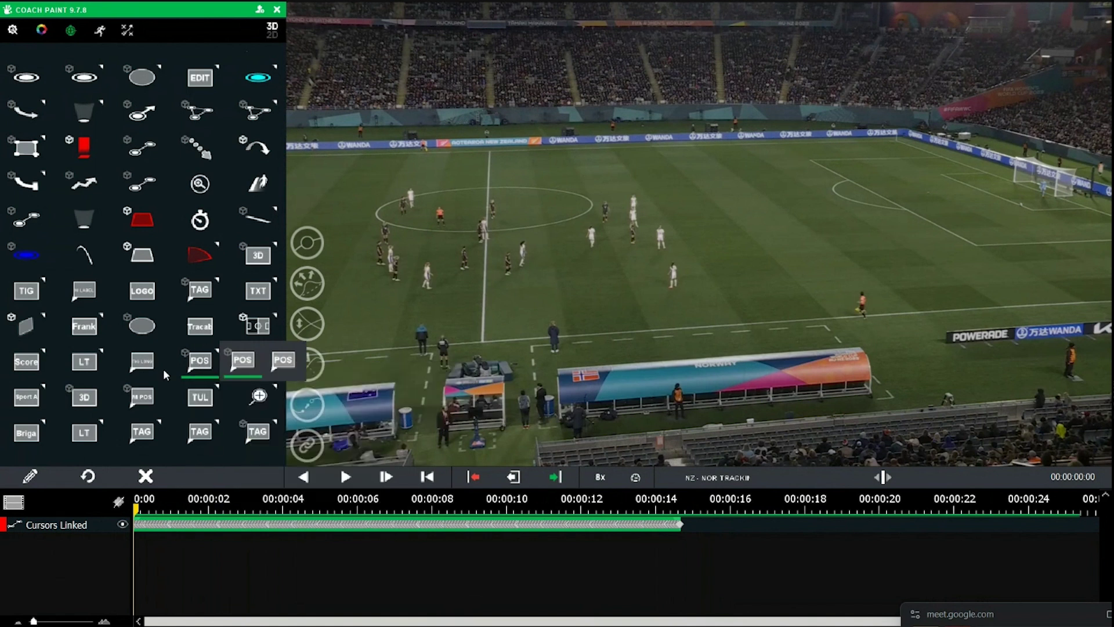
{"action": "right_click", "coordinate": [141, 367]}
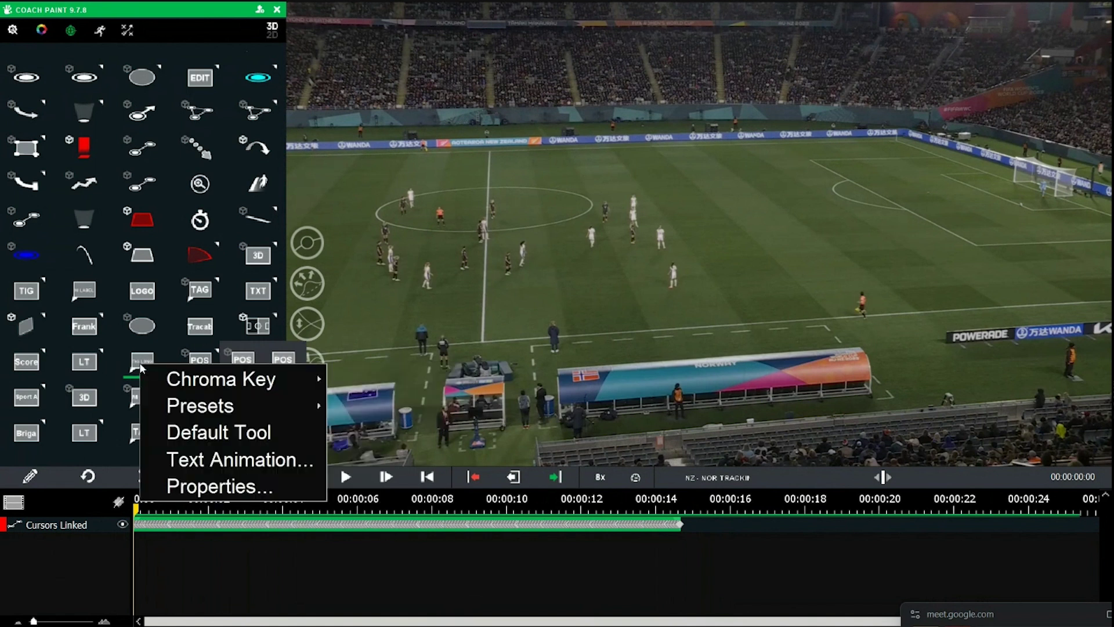
{"action": "mouse_move", "coordinate": [190, 410]}
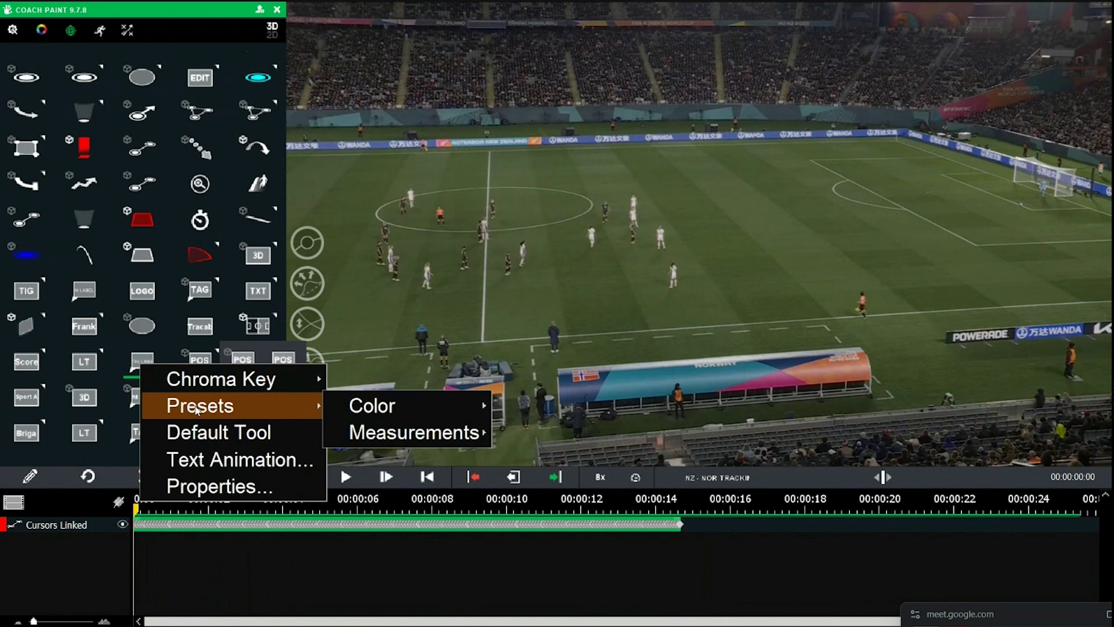
{"action": "mouse_move", "coordinate": [457, 440]}
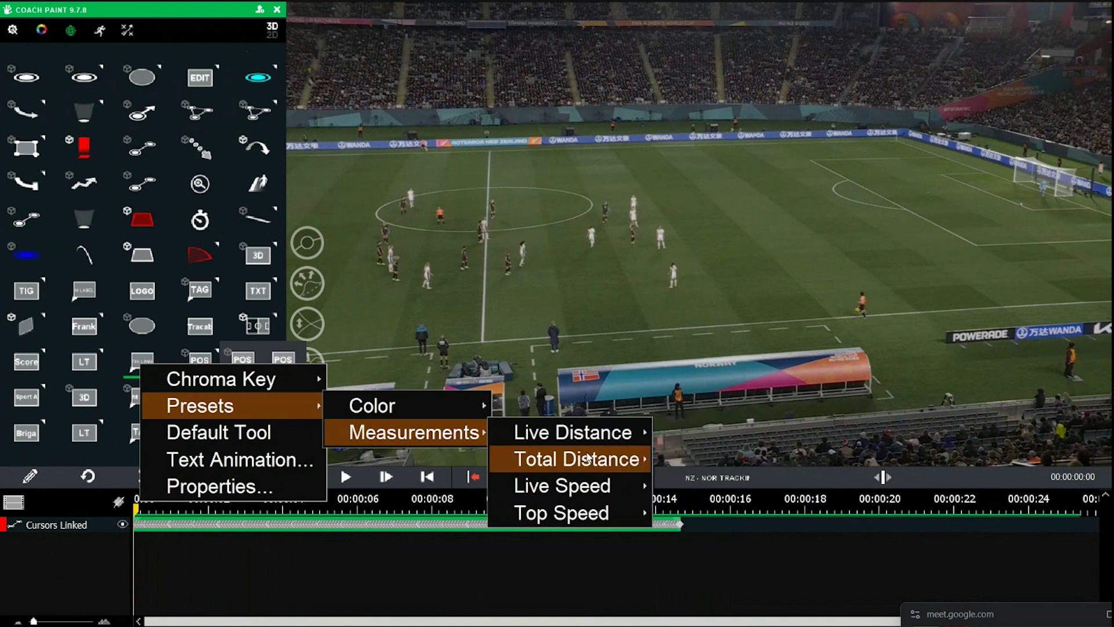
{"action": "left_click", "coordinate": [107, 489]}
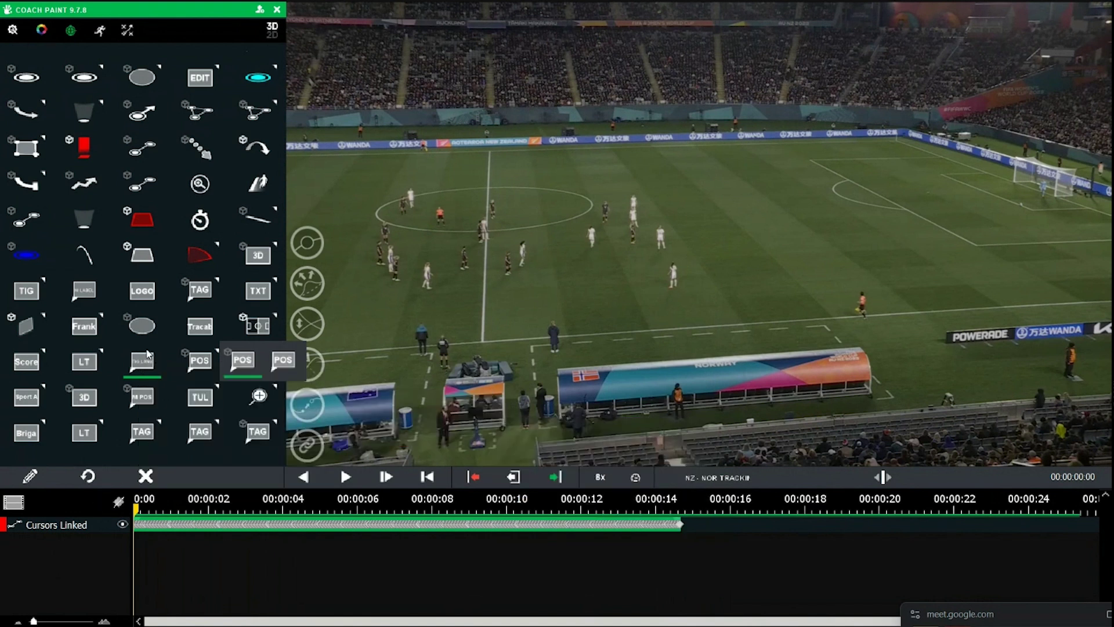
Set the position tag tool's measurement preset to Live Speed in km/h
{"action": "left_click", "coordinate": [244, 363]}
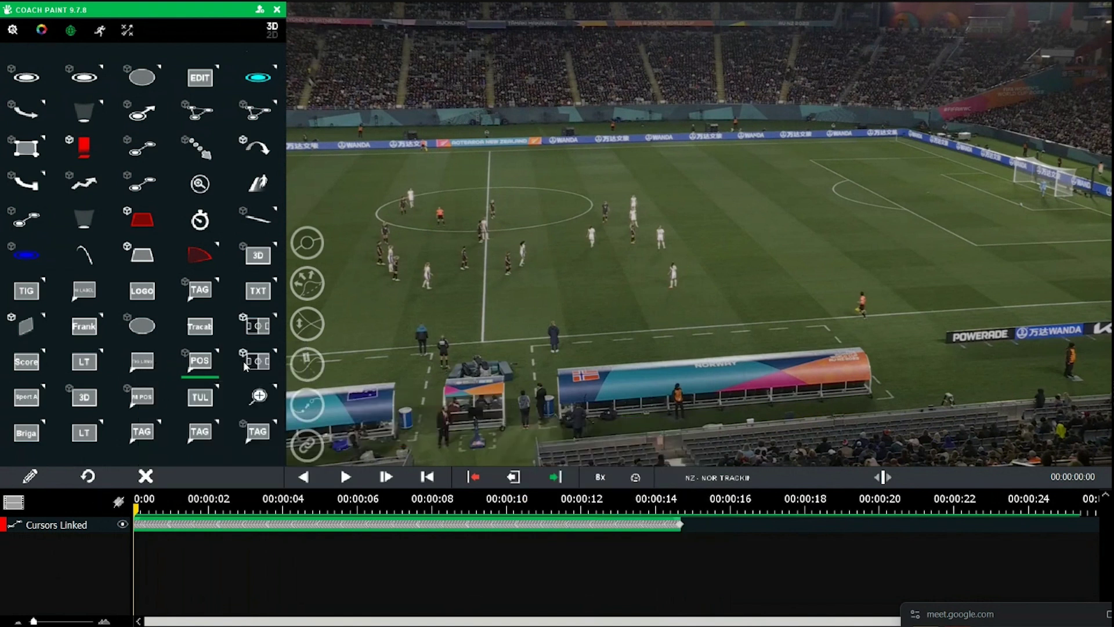
{"action": "right_click", "coordinate": [210, 363]}
{"action": "mouse_move", "coordinate": [336, 429]}
{"action": "mouse_move", "coordinate": [494, 456]}
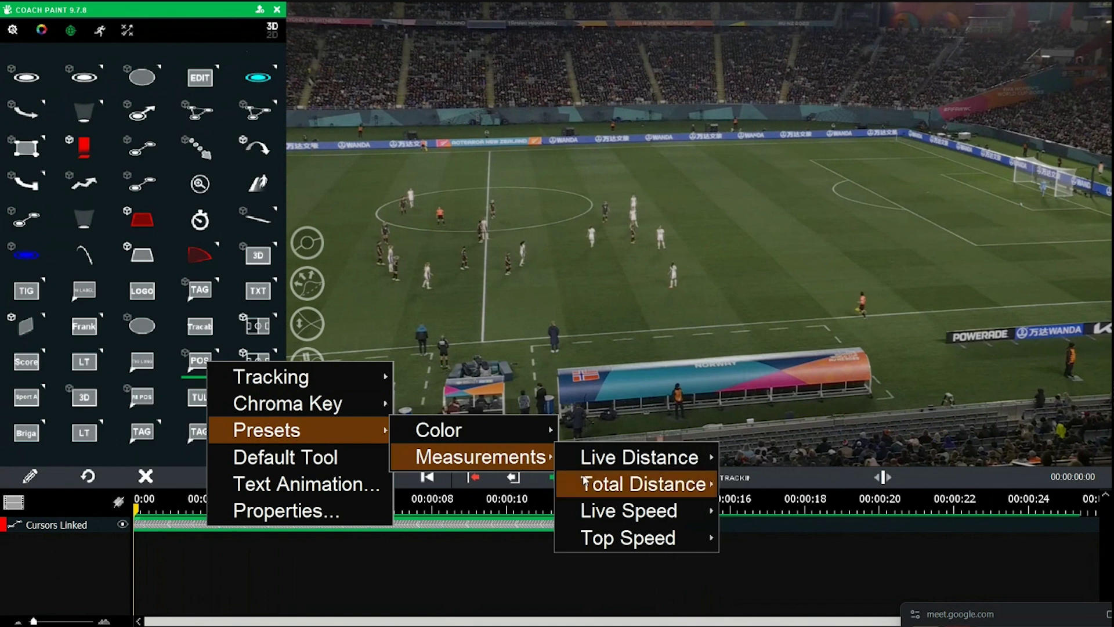
{"action": "mouse_move", "coordinate": [650, 512]}
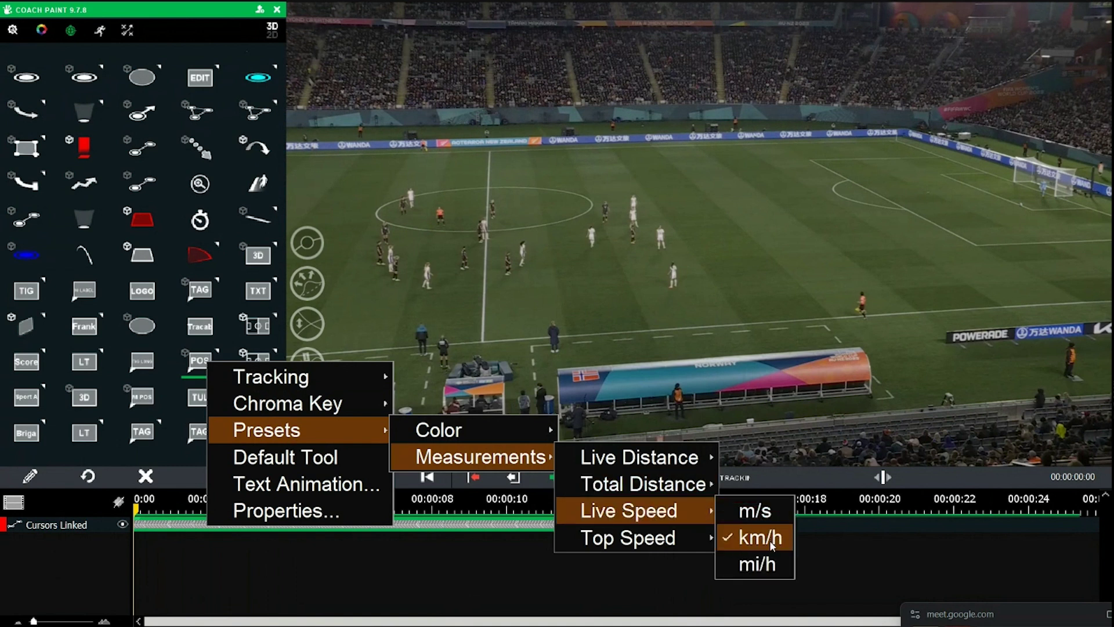
{"action": "left_click", "coordinate": [761, 538]}
Attach the live speed tag to the uppermost linked player's track in the centre circle, then replay the clip to check it
{"action": "left_click", "coordinate": [308, 447]}
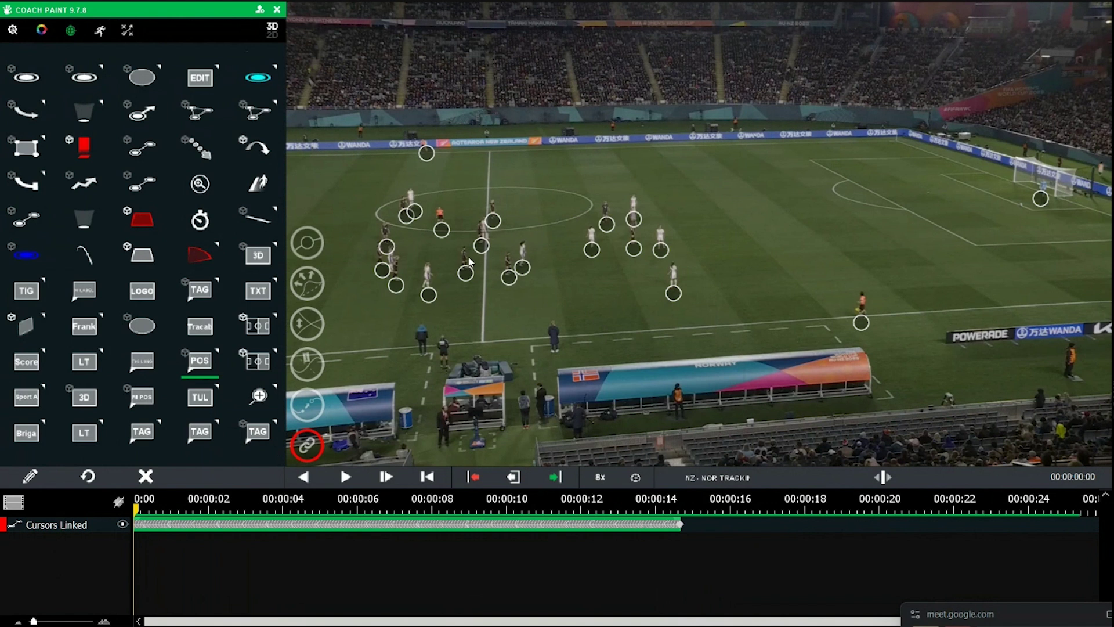
{"action": "left_click", "coordinate": [406, 216]}
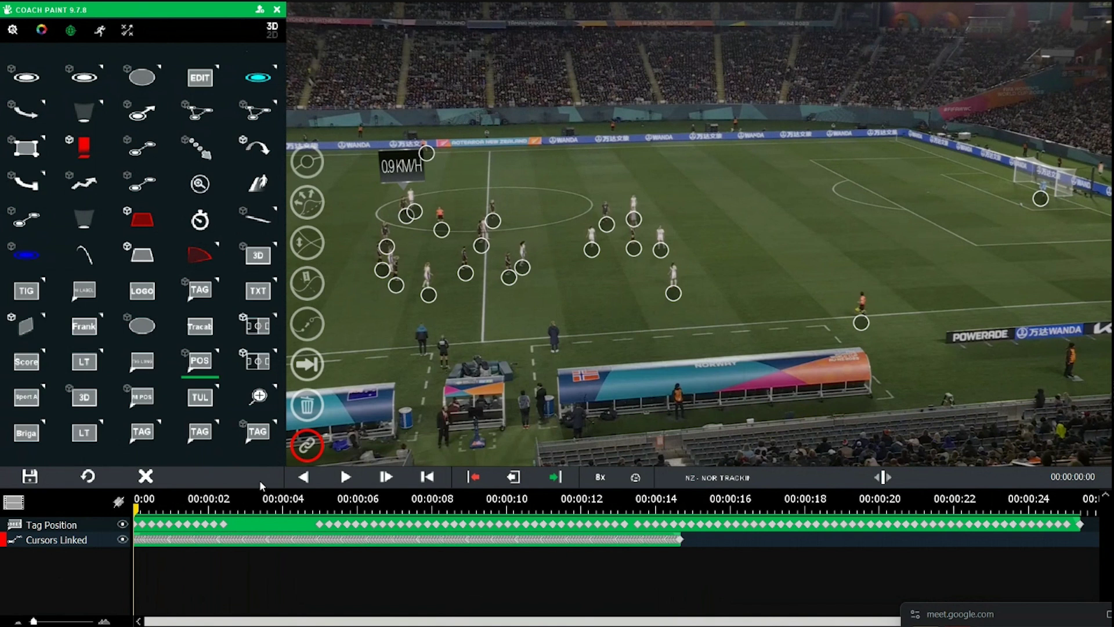
{"action": "left_click", "coordinate": [308, 454]}
{"action": "key", "text": "space"}
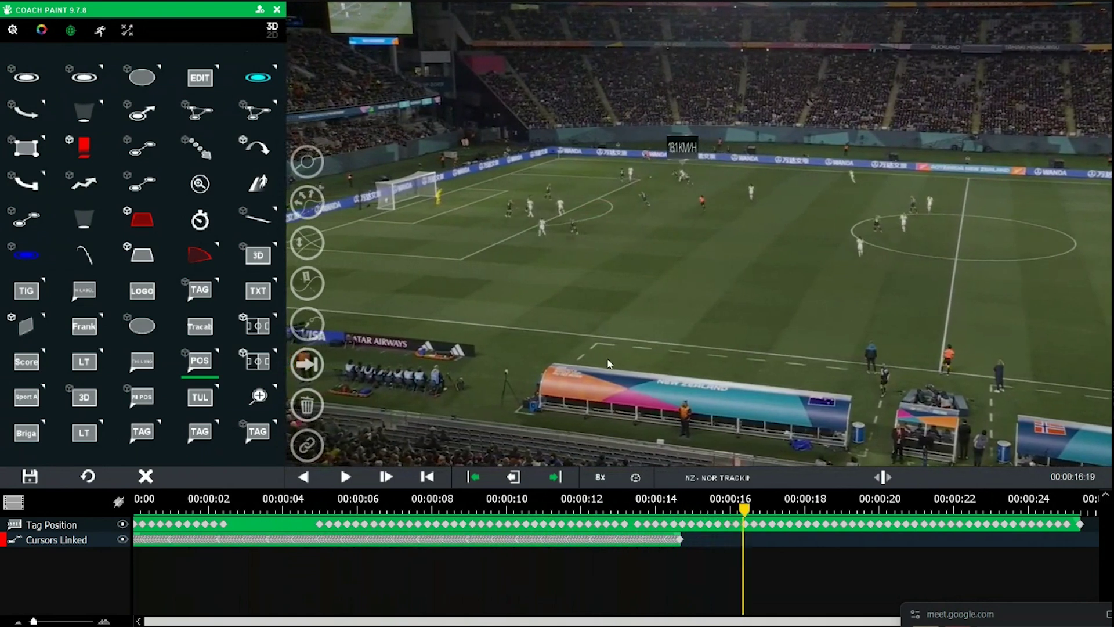
{"action": "key", "text": "space"}
{"action": "key", "text": "Home"}
{"action": "key", "text": "space"}
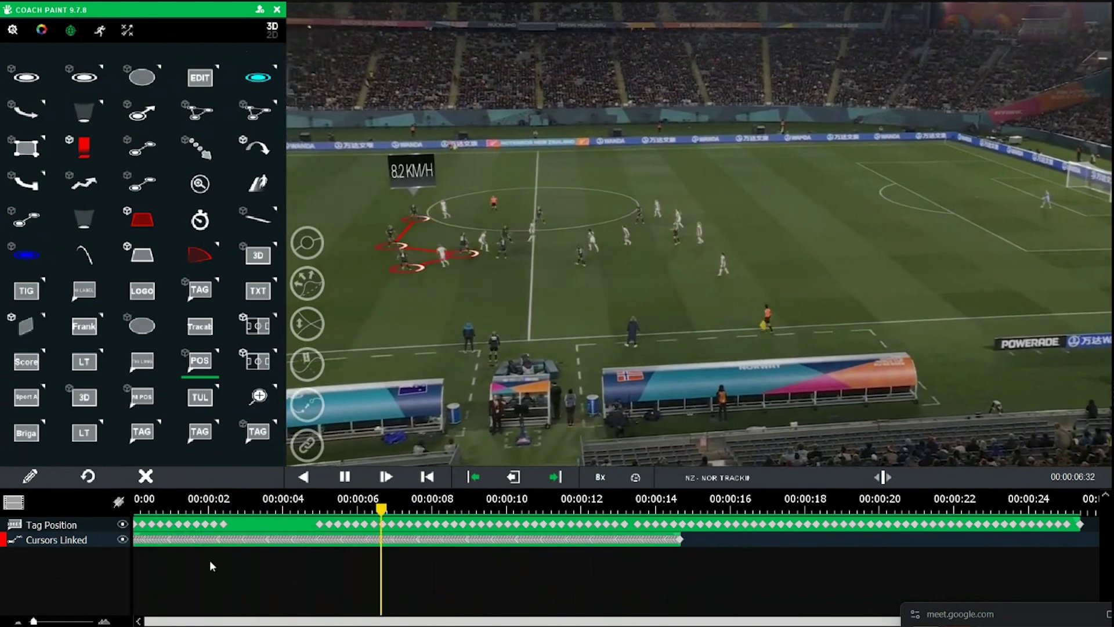
{"action": "key", "text": "space"}
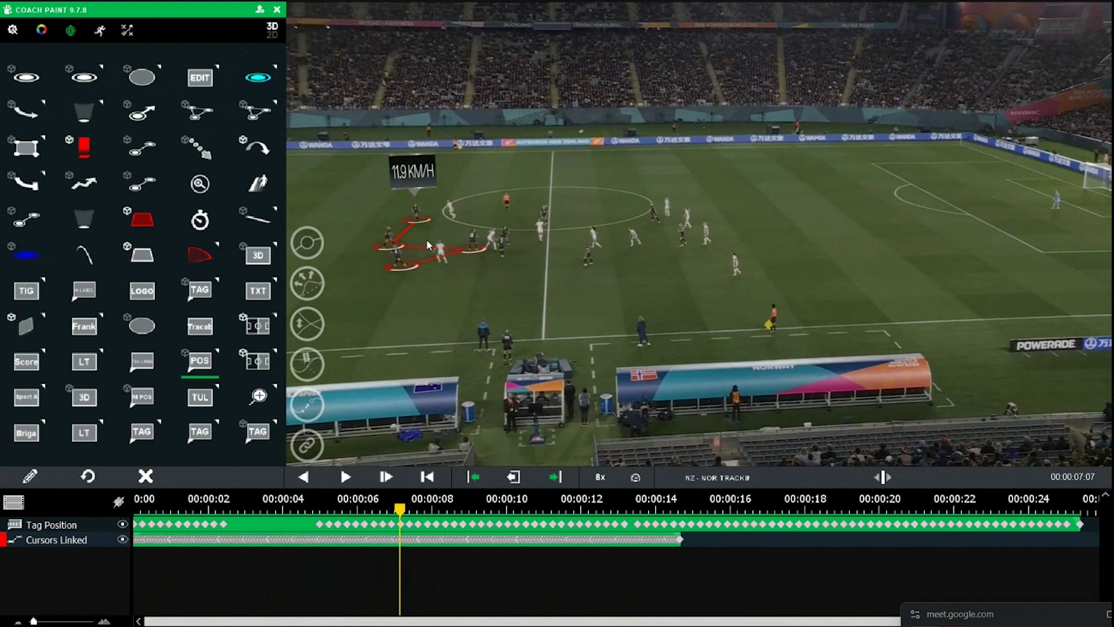
Turn on the Distance preset for the Cursors Linked drawing, return to the clip's start and save
{"action": "right_click", "coordinate": [71, 539]}
{"action": "mouse_move", "coordinate": [136, 565]}
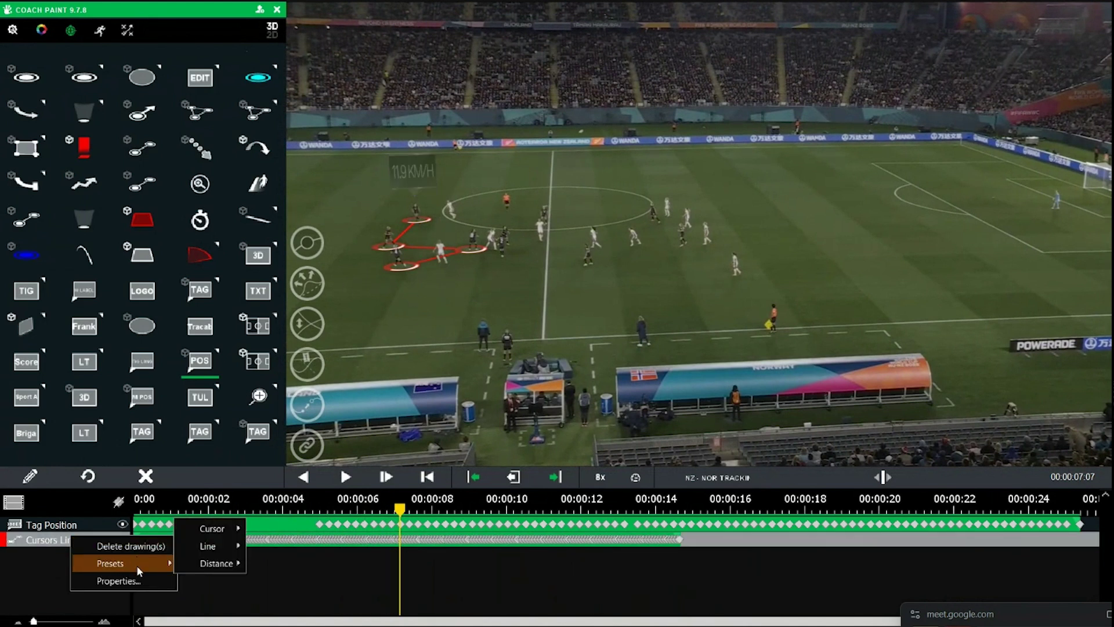
{"action": "mouse_move", "coordinate": [213, 563]}
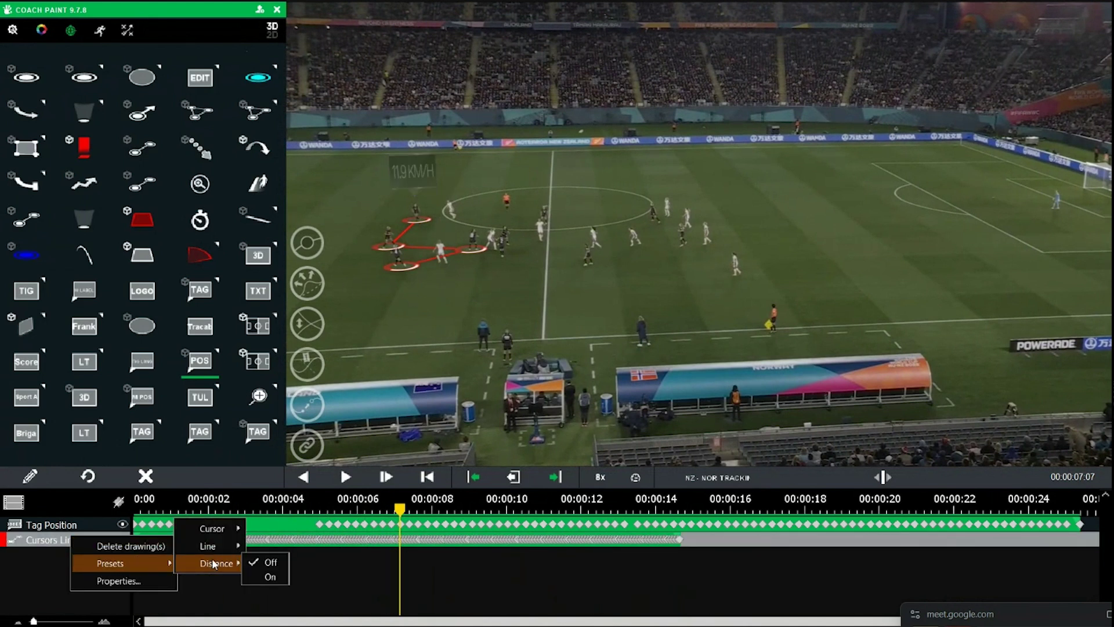
{"action": "left_click", "coordinate": [270, 576]}
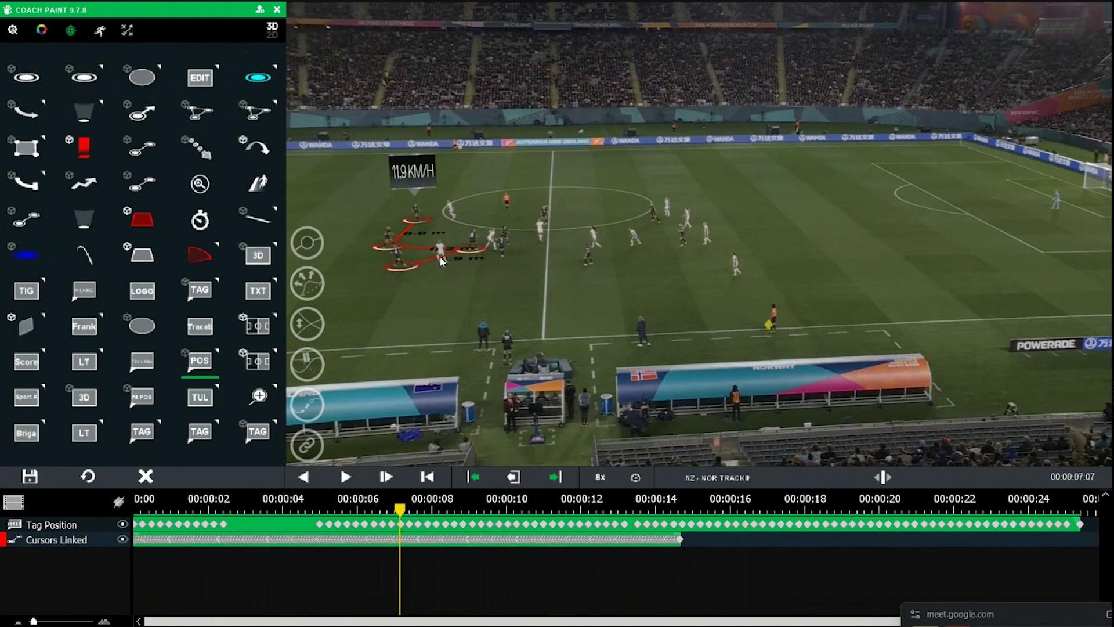
{"action": "mouse_move", "coordinate": [399, 509]}
{"action": "left_mouse_down"}
{"action": "mouse_move", "coordinate": [139, 505]}
{"action": "mouse_move", "coordinate": [512, 493]}
{"action": "mouse_move", "coordinate": [634, 464]}
{"action": "mouse_move", "coordinate": [434, 487]}
{"action": "mouse_move", "coordinate": [242, 482]}
{"action": "mouse_move", "coordinate": [130, 499]}
{"action": "left_mouse_up"}
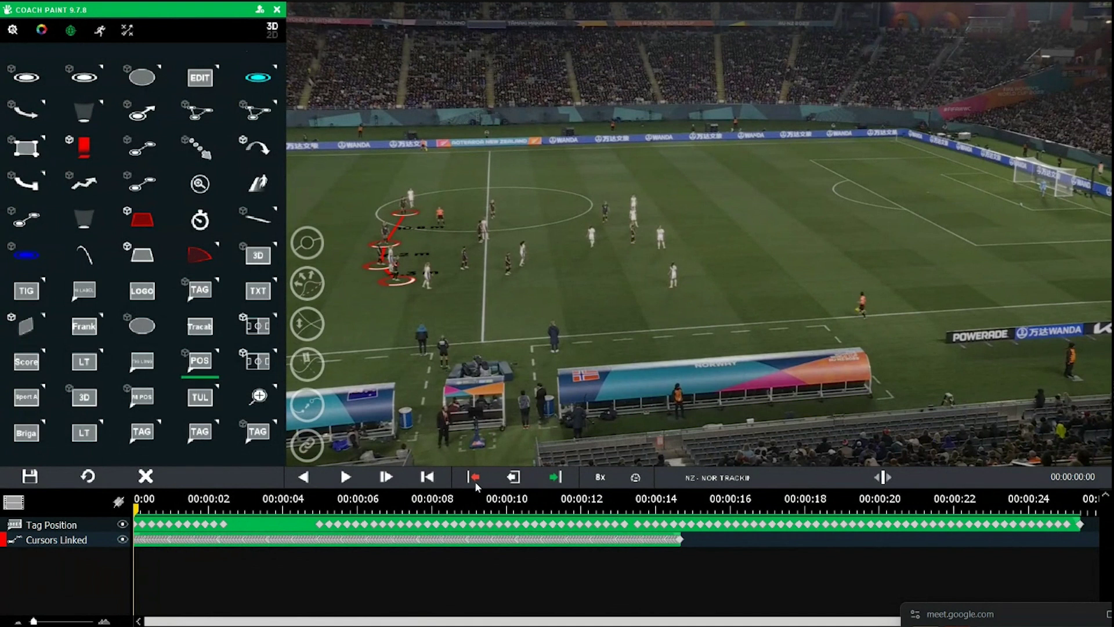
{"action": "left_click", "coordinate": [30, 476]}
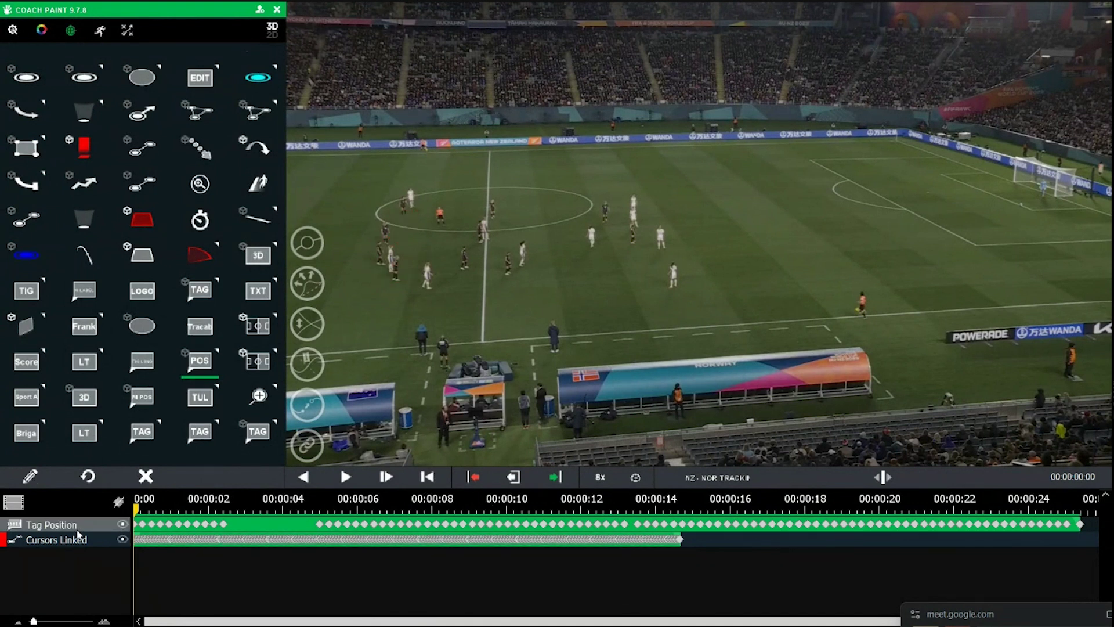
Duplicate the NZ - NOR TRACKING3 clip into the next free slot of the clip bank as NZ - NOR TRACKING4
{"action": "left_click", "coordinate": [13, 501]}
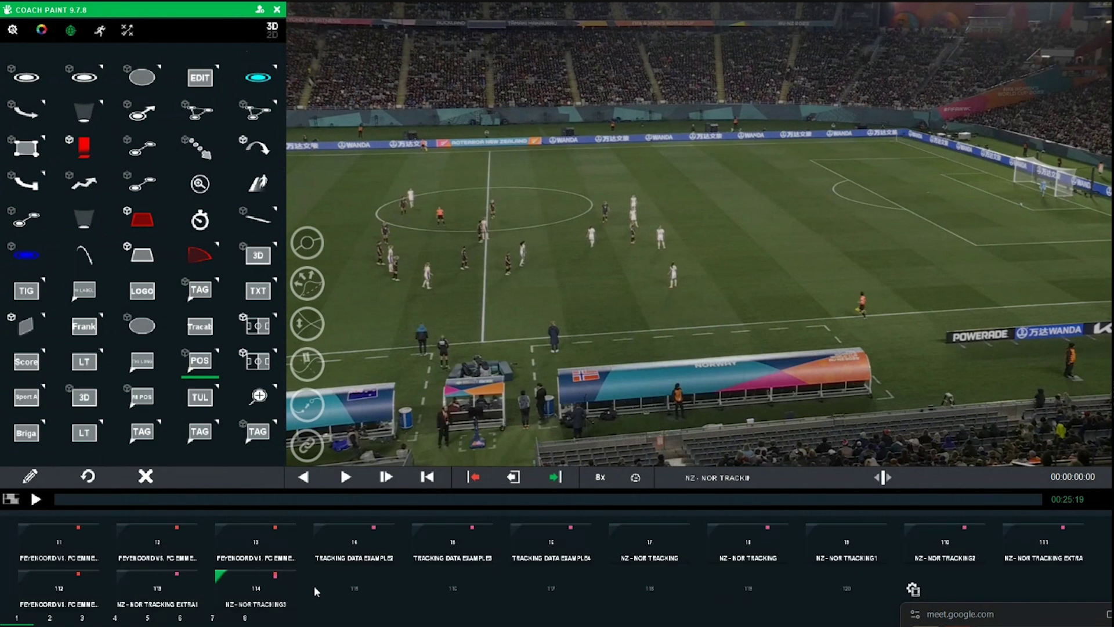
{"action": "right_click", "coordinate": [264, 584]}
{"action": "left_click", "coordinate": [401, 313]}
{"action": "key", "text": "ctrl+v"}
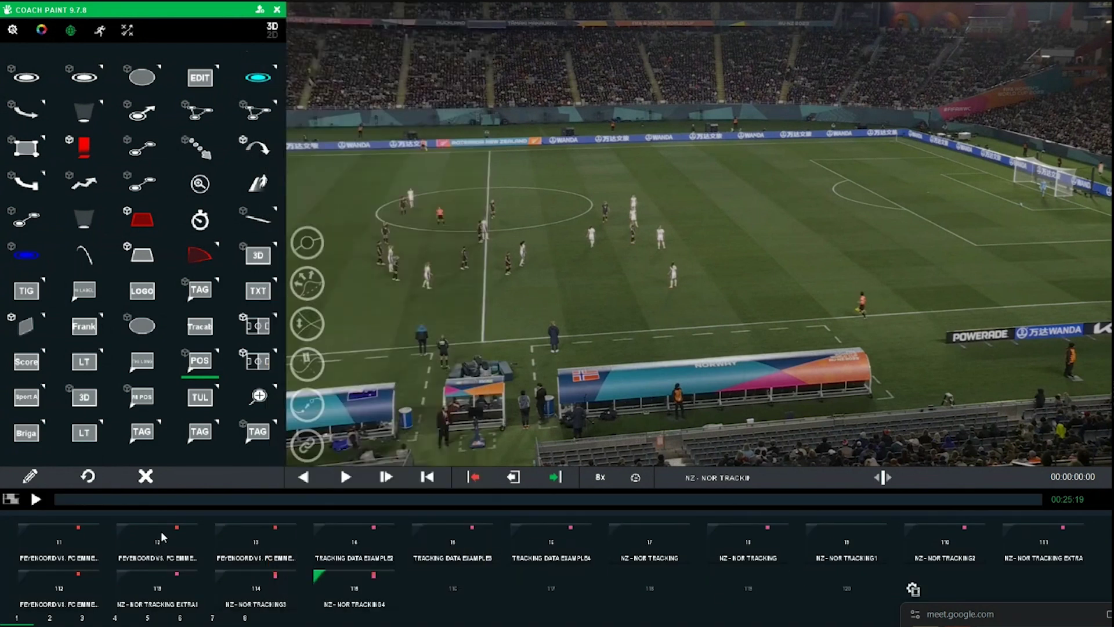
Delete the Tag Position and Cursors Linked drawings from the timeline of the copied clip
{"action": "left_click", "coordinate": [13, 501]}
{"action": "right_click", "coordinate": [76, 545]}
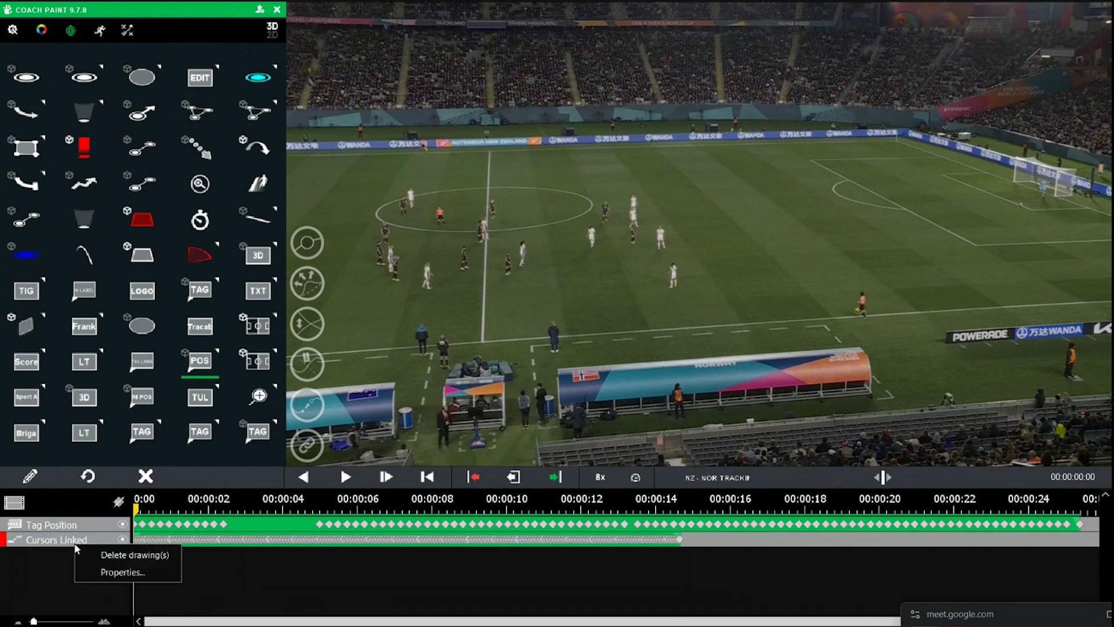
{"action": "left_click", "coordinate": [71, 543]}
{"action": "left_click", "coordinate": [68, 529], "text": "shift"}
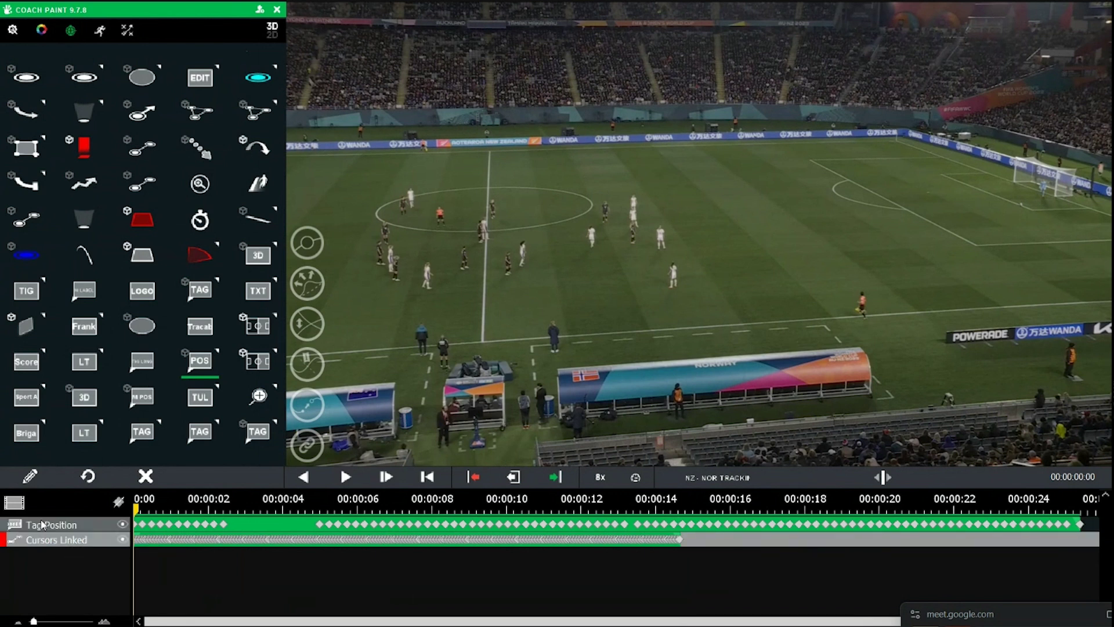
{"action": "key", "text": "Delete"}
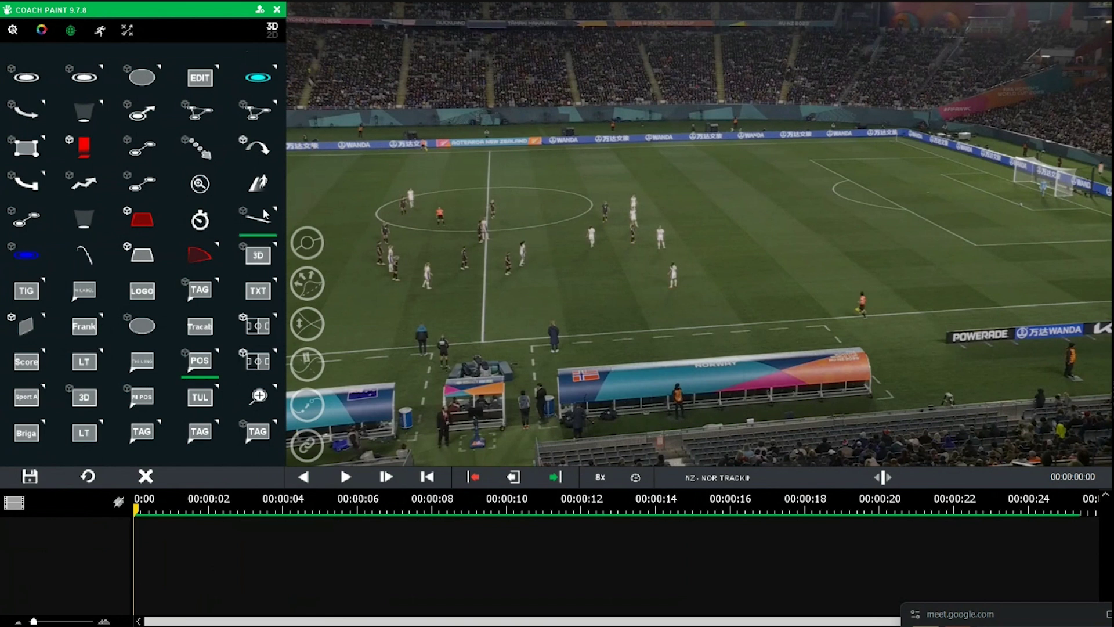
Start a cut-out with the Cut Out tool, boxing the group of players around the left edge of the centre circle
{"action": "left_click", "coordinate": [258, 256]}
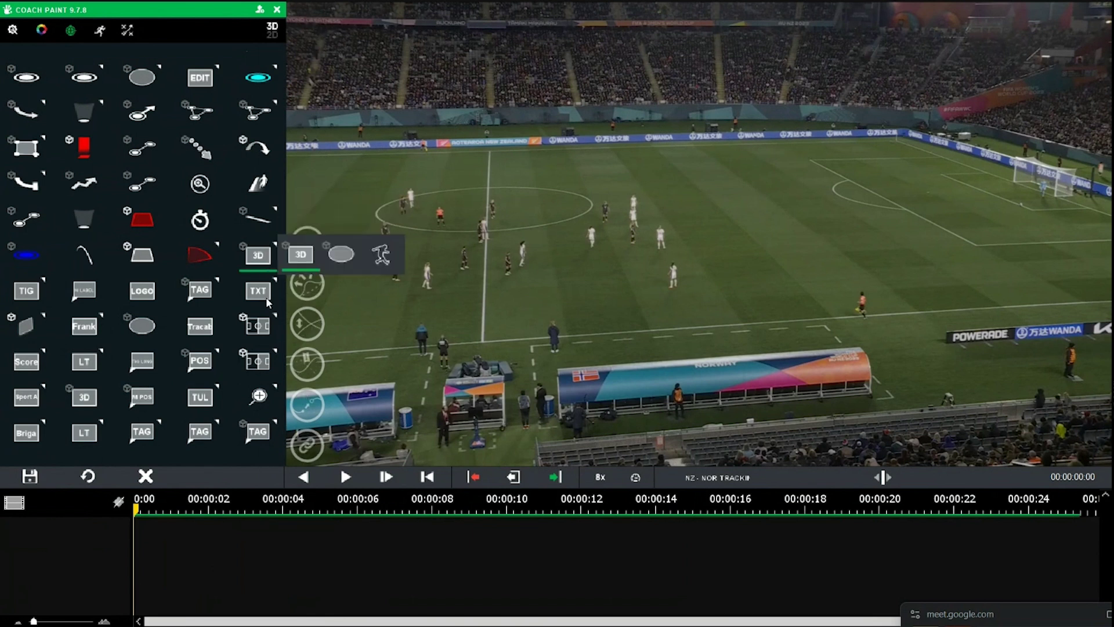
{"action": "left_click", "coordinate": [381, 255]}
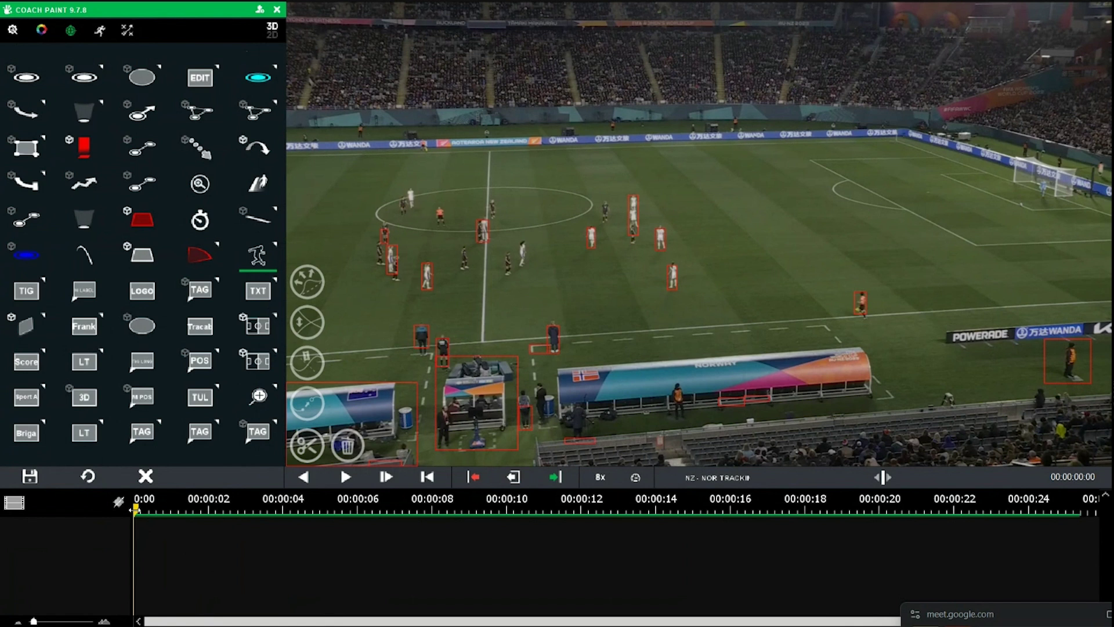
{"action": "left_click", "coordinate": [312, 441]}
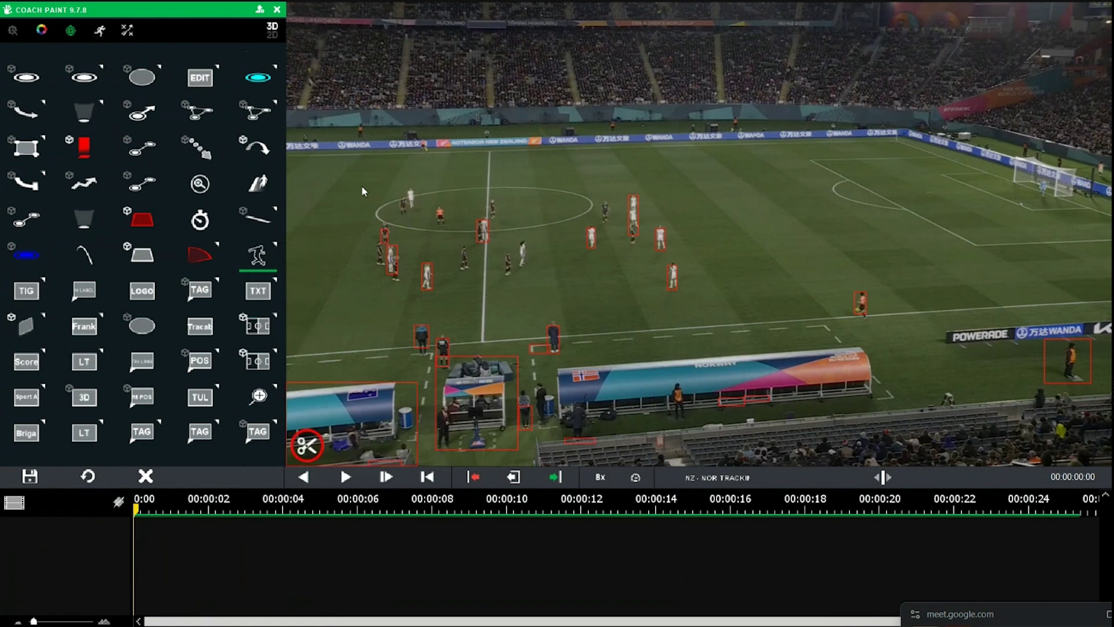
{"action": "left_click_drag", "start_coordinate": [362, 186], "coordinate": [414, 288]}
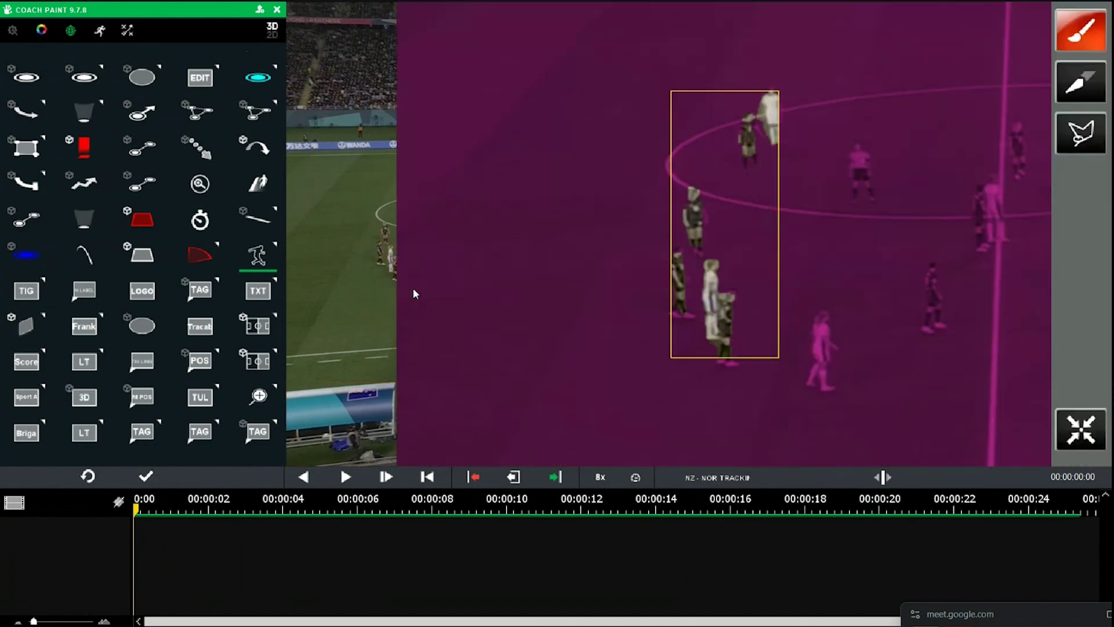
Refine the mask to keep three dark-shirted players, erasing the white-shirted players and the leftmost dark-shirted one, and accept it
{"action": "scroll", "coordinate": [727, 321], "scroll_direction": "up", "scroll_amount": 3}
{"action": "scroll", "coordinate": [707, 284], "scroll_direction": "down", "scroll_amount": 2}
{"action": "left_click_drag", "start_coordinate": [708, 284], "coordinate": [713, 337]}
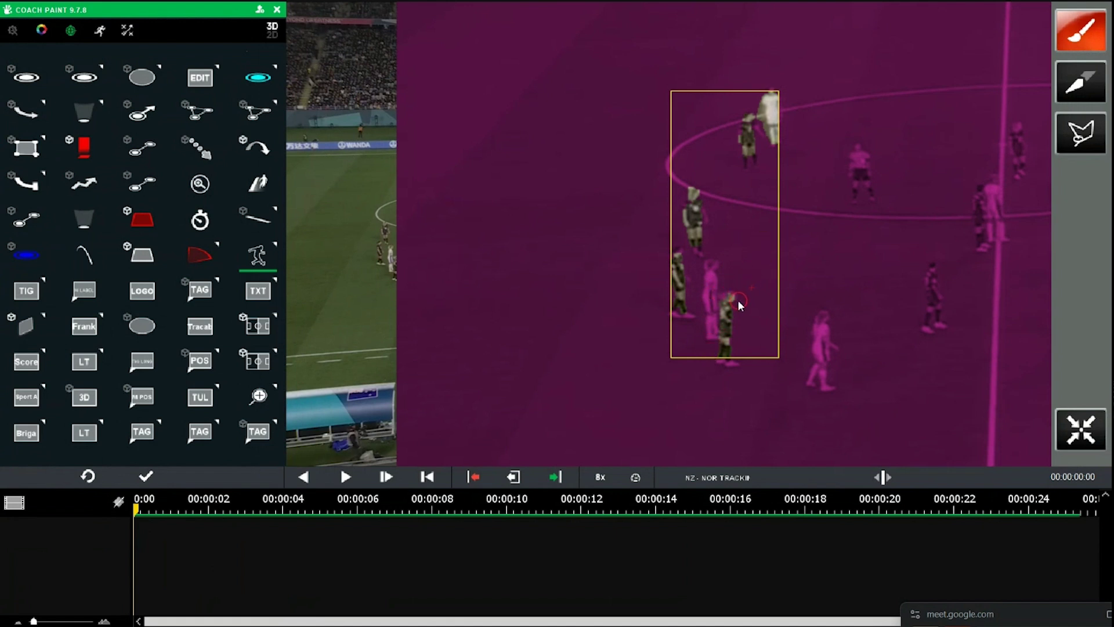
{"action": "left_click_drag", "start_coordinate": [737, 300], "coordinate": [728, 301]}
{"action": "left_click_drag", "start_coordinate": [697, 252], "coordinate": [695, 248]}
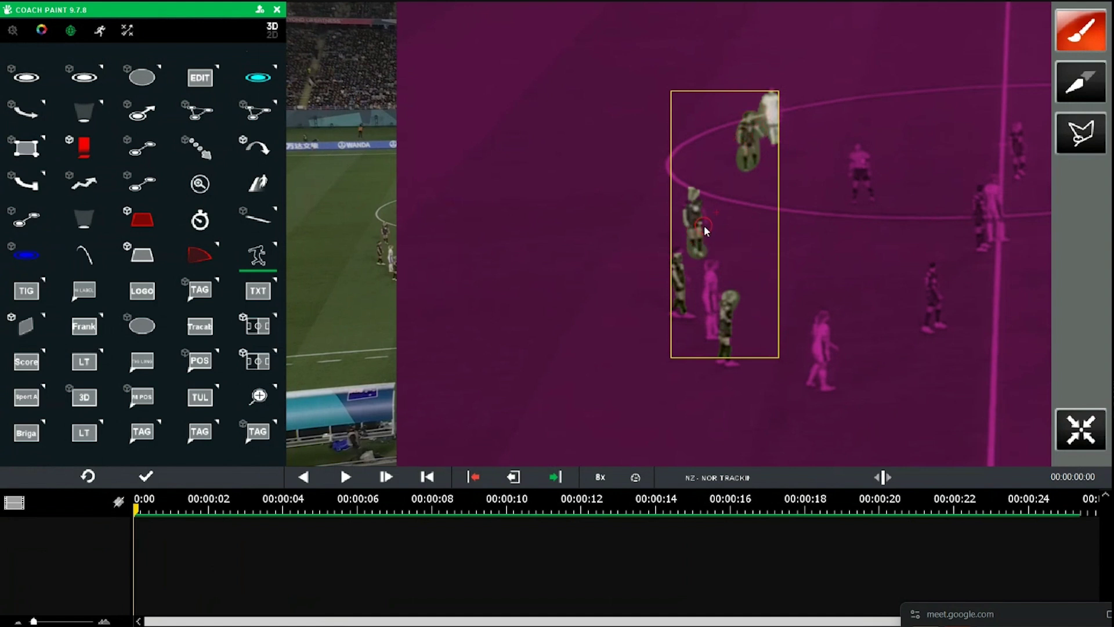
{"action": "left_click_drag", "start_coordinate": [697, 208], "coordinate": [697, 200]}
{"action": "left_click", "coordinate": [682, 291]}
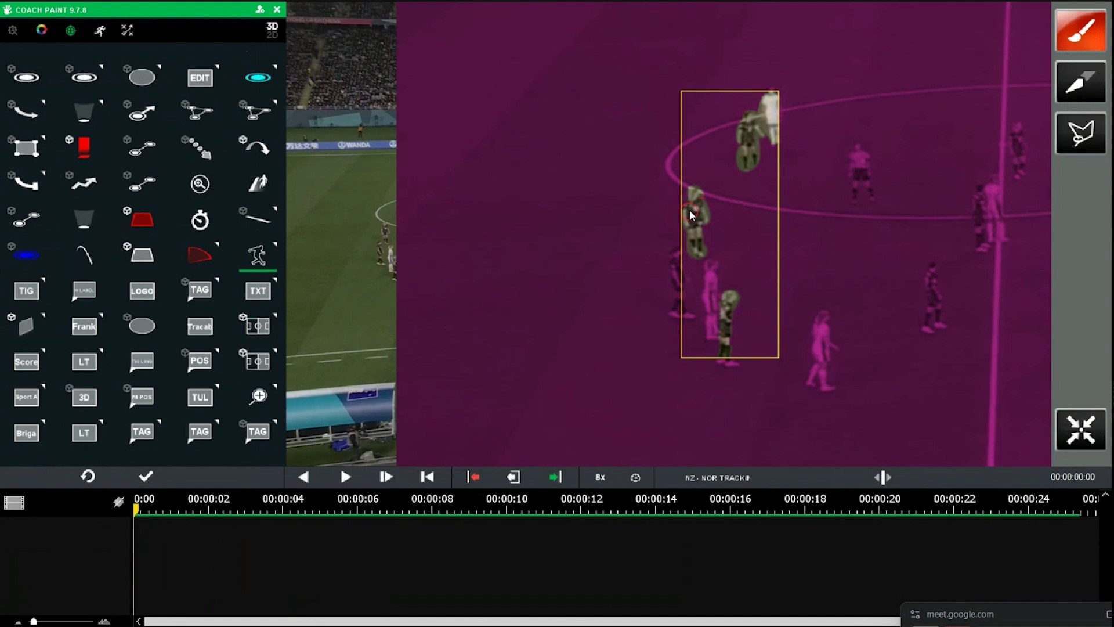
{"action": "mouse_move", "coordinate": [689, 215]}
{"action": "left_mouse_down"}
{"action": "mouse_move", "coordinate": [681, 224]}
{"action": "mouse_move", "coordinate": [704, 231]}
{"action": "left_mouse_up"}
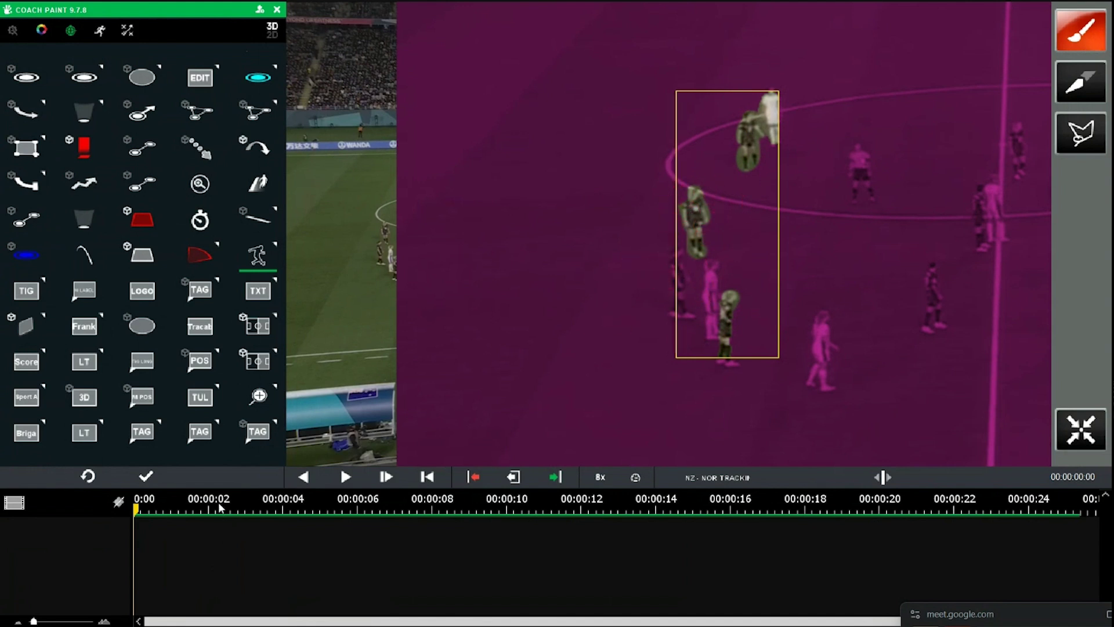
{"action": "left_click", "coordinate": [154, 478]}
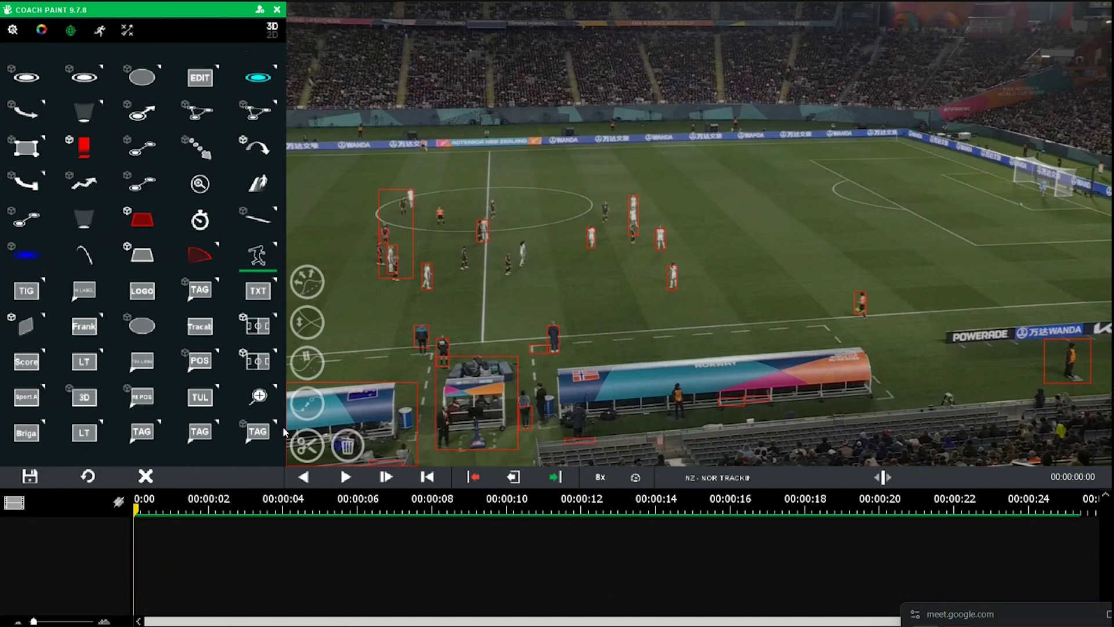
Examine the Cut Out tool's auto-pause duration in its properties and accept the dialog
{"action": "right_click", "coordinate": [252, 265]}
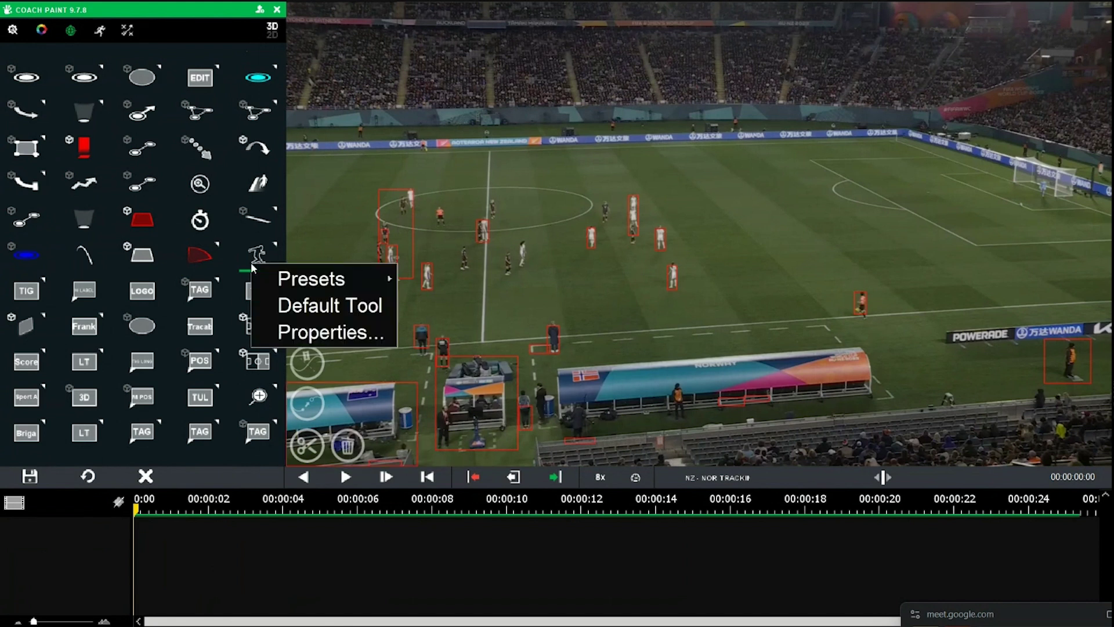
{"action": "left_click", "coordinate": [308, 332]}
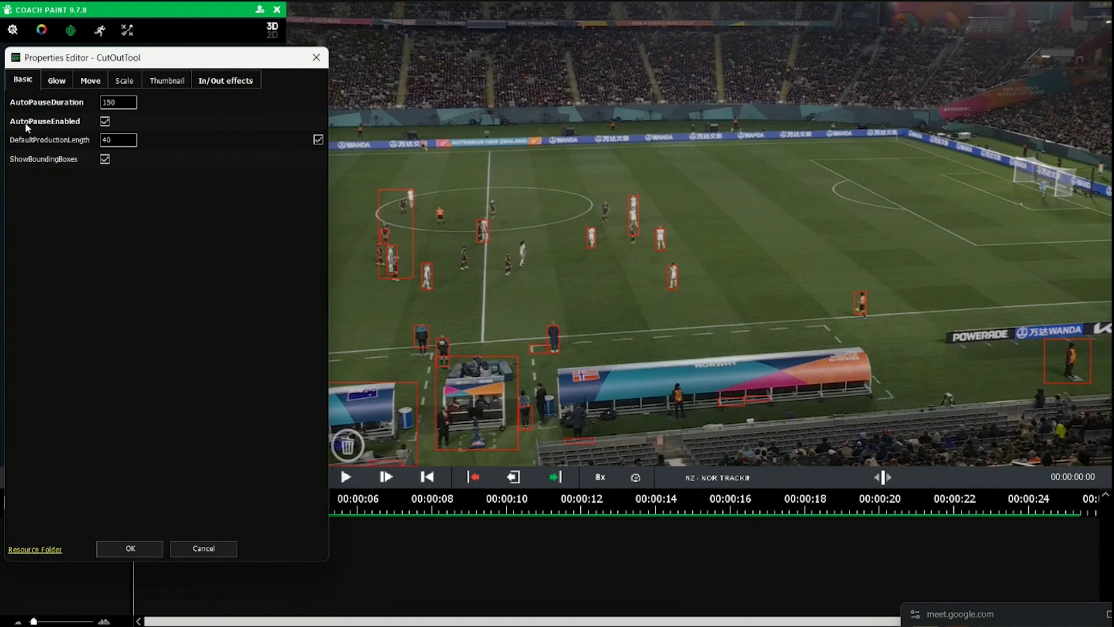
{"action": "double_click", "coordinate": [120, 104]}
{"action": "left_click", "coordinate": [135, 103]}
{"action": "double_click", "coordinate": [118, 103]}
{"action": "left_click", "coordinate": [132, 547]}
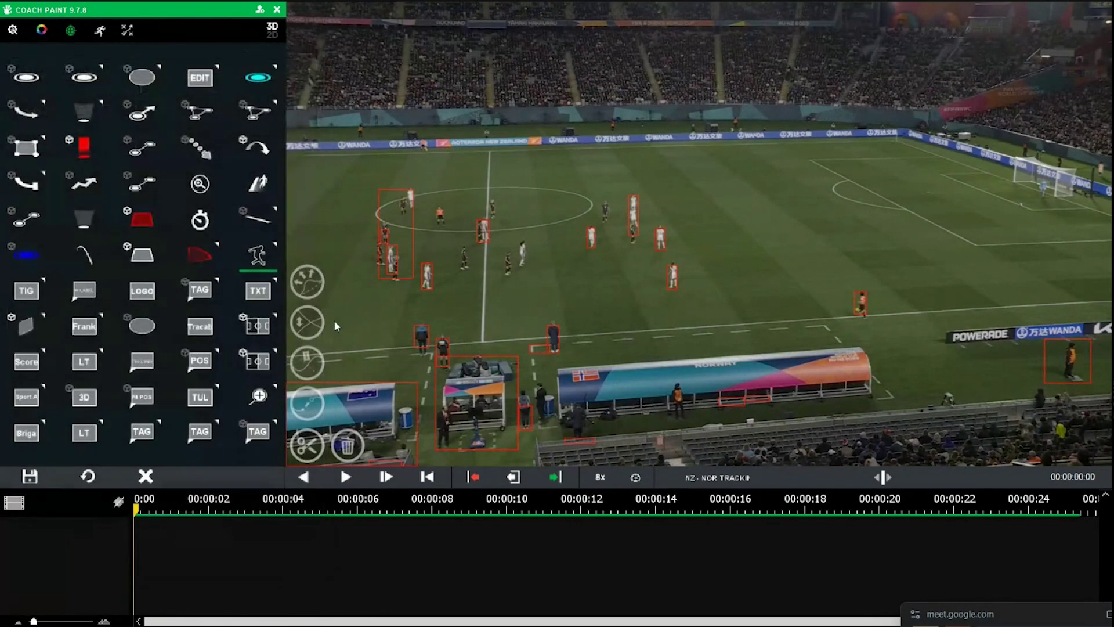
Add the three-player cut-out to the timeline, go to 00:00:01:00 and try shifting it sideways, undoing the move
{"action": "left_click", "coordinate": [402, 235]}
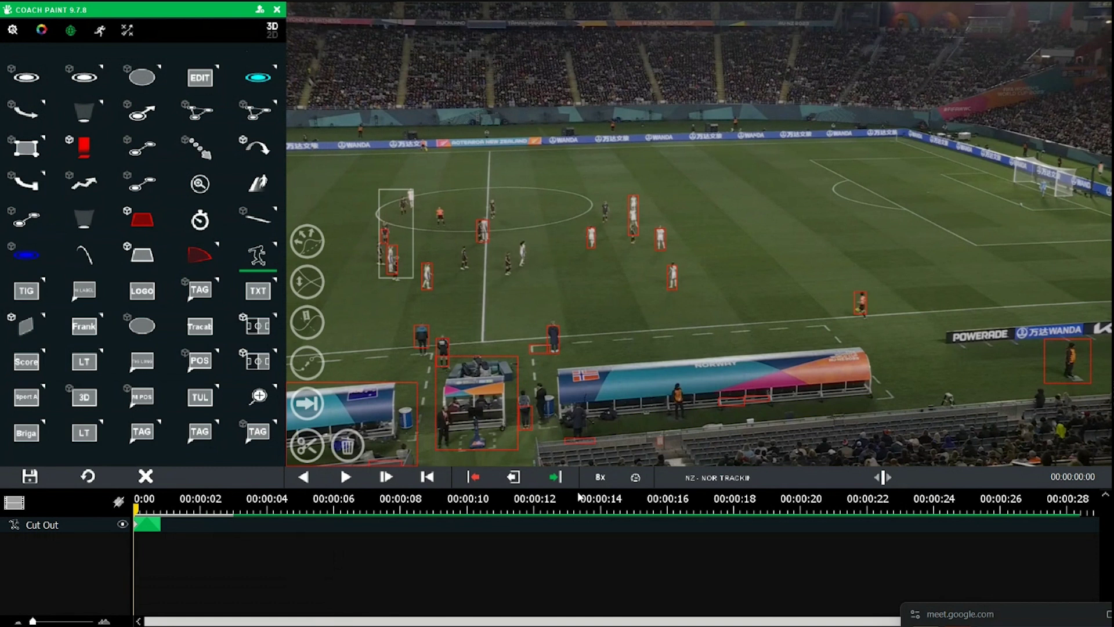
{"action": "left_click", "coordinate": [601, 477]}
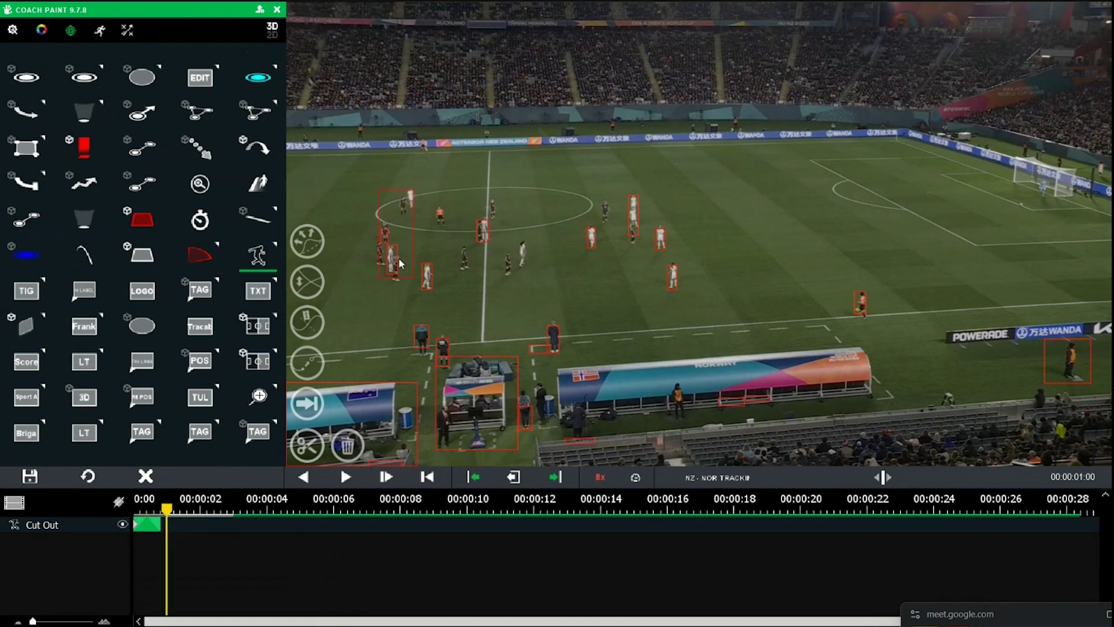
{"action": "left_click_drag", "start_coordinate": [401, 259], "coordinate": [378, 260]}
{"action": "key", "text": "ctrl+z"}
Add the lowest player's feet to the cut-out mask and move the cut-out left, clear of the centre circle, at 00:00:01:00
{"action": "left_click", "coordinate": [307, 447]}
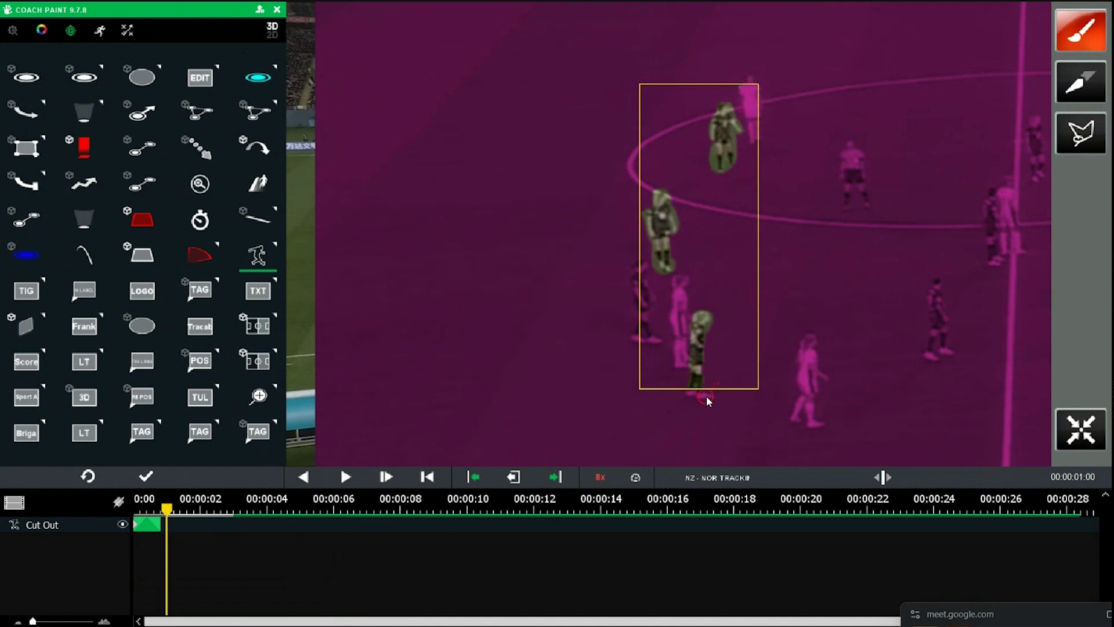
{"action": "left_click_drag", "start_coordinate": [704, 394], "coordinate": [697, 377]}
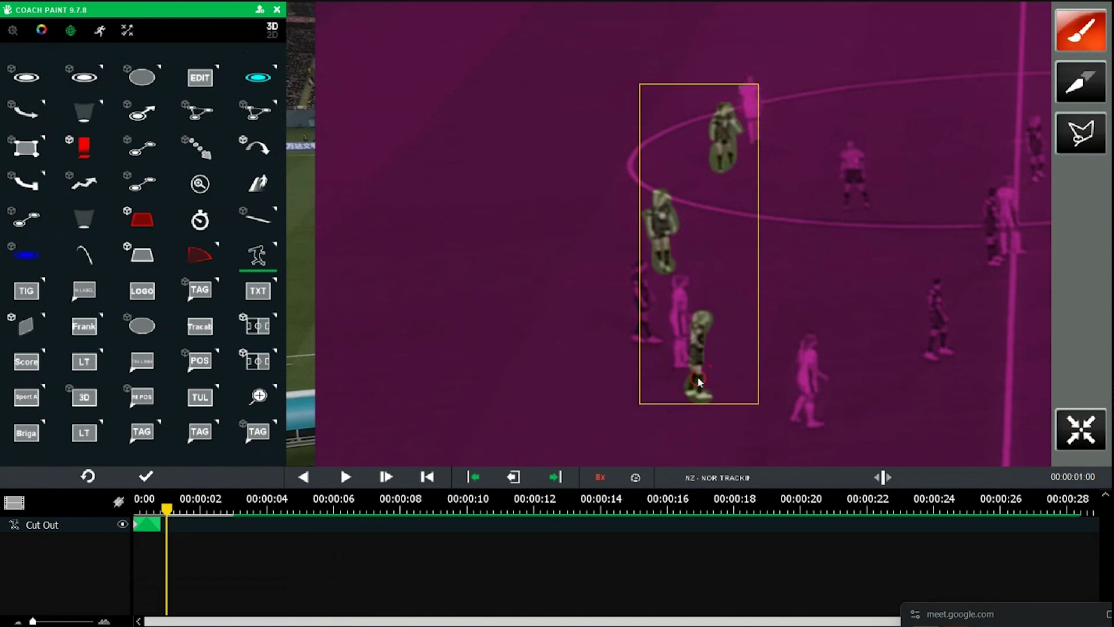
{"action": "left_click", "coordinate": [145, 476]}
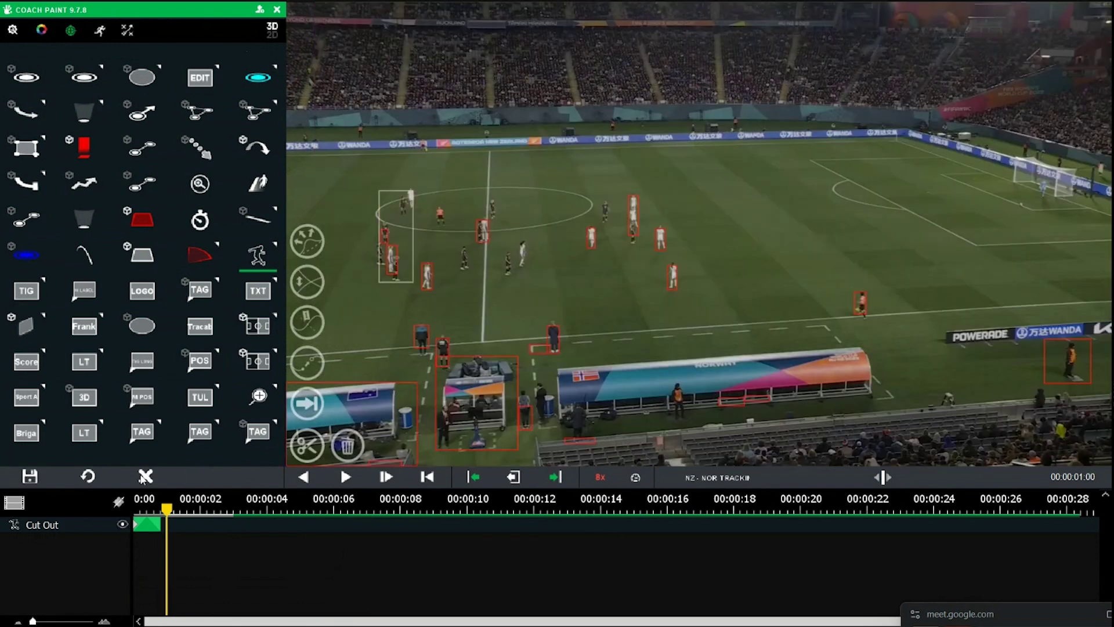
{"action": "left_click", "coordinate": [144, 477]}
{"action": "left_click", "coordinate": [398, 222]}
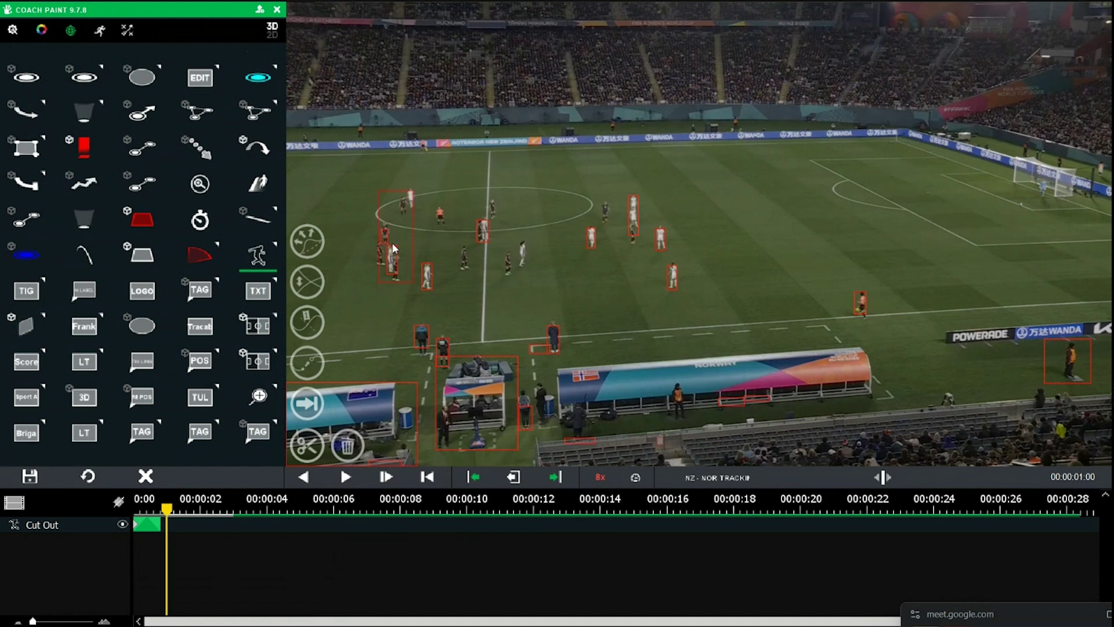
{"action": "left_click_drag", "start_coordinate": [394, 248], "coordinate": [336, 242]}
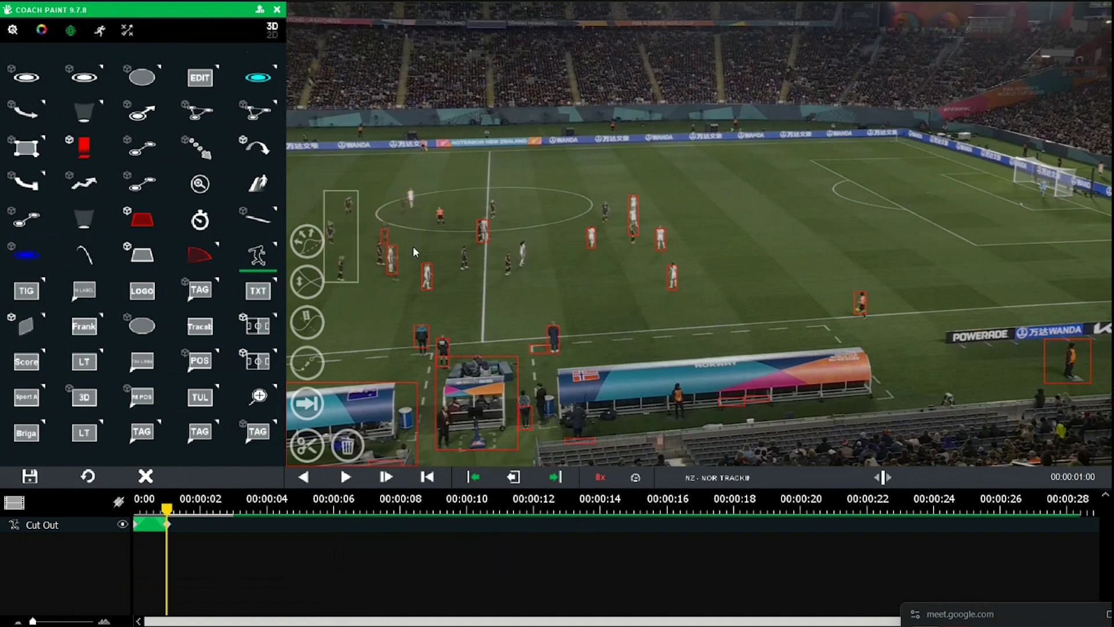
Cut out the remaining leftmost dark-shirted player, painting the head, body and boots into the mask, and accept it
{"action": "left_click", "coordinate": [318, 452]}
{"action": "left_click", "coordinate": [383, 279]}
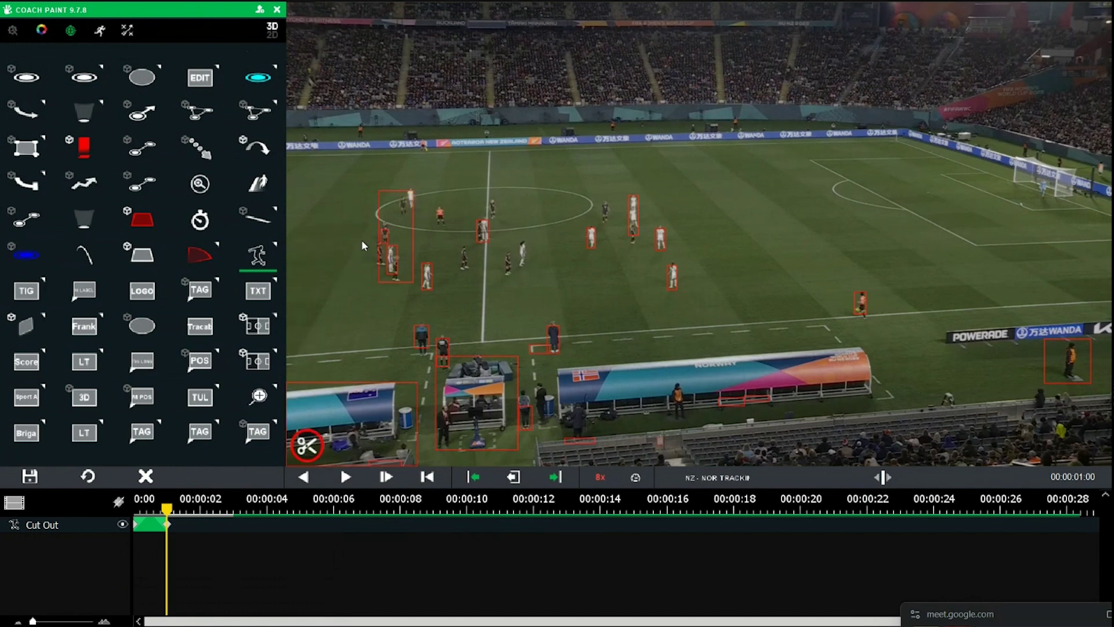
{"action": "left_click_drag", "start_coordinate": [371, 236], "coordinate": [387, 273]}
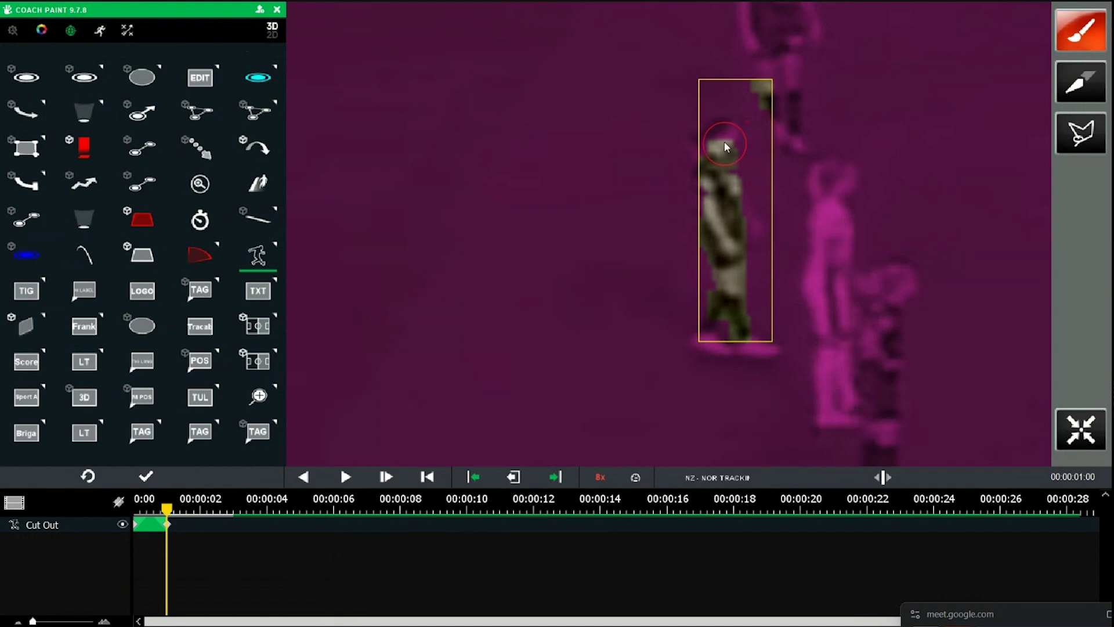
{"action": "left_click_drag", "start_coordinate": [726, 146], "coordinate": [730, 171]}
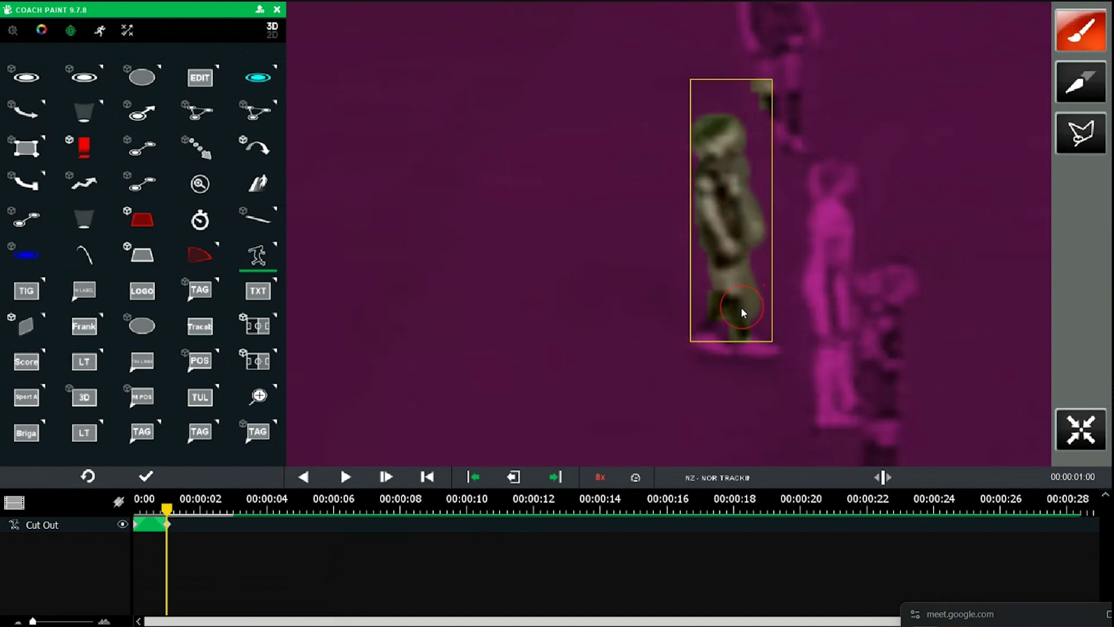
{"action": "mouse_move", "coordinate": [742, 309]}
{"action": "left_mouse_down"}
{"action": "mouse_move", "coordinate": [746, 348]}
{"action": "mouse_move", "coordinate": [732, 346]}
{"action": "left_mouse_up"}
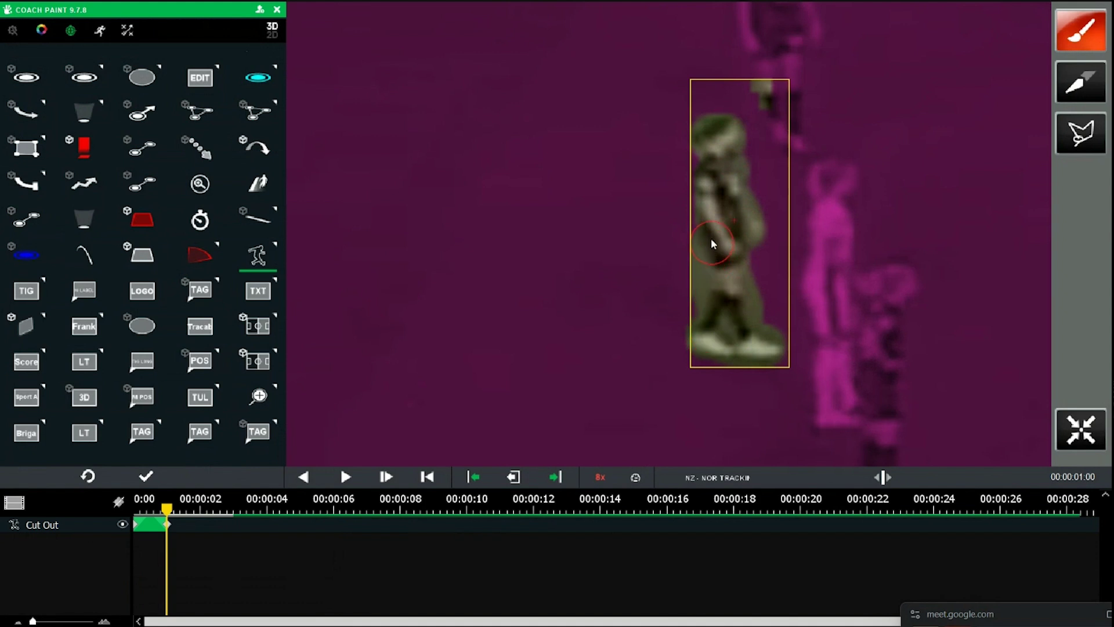
{"action": "left_click_drag", "start_coordinate": [711, 238], "coordinate": [705, 152]}
{"action": "left_click", "coordinate": [145, 476]}
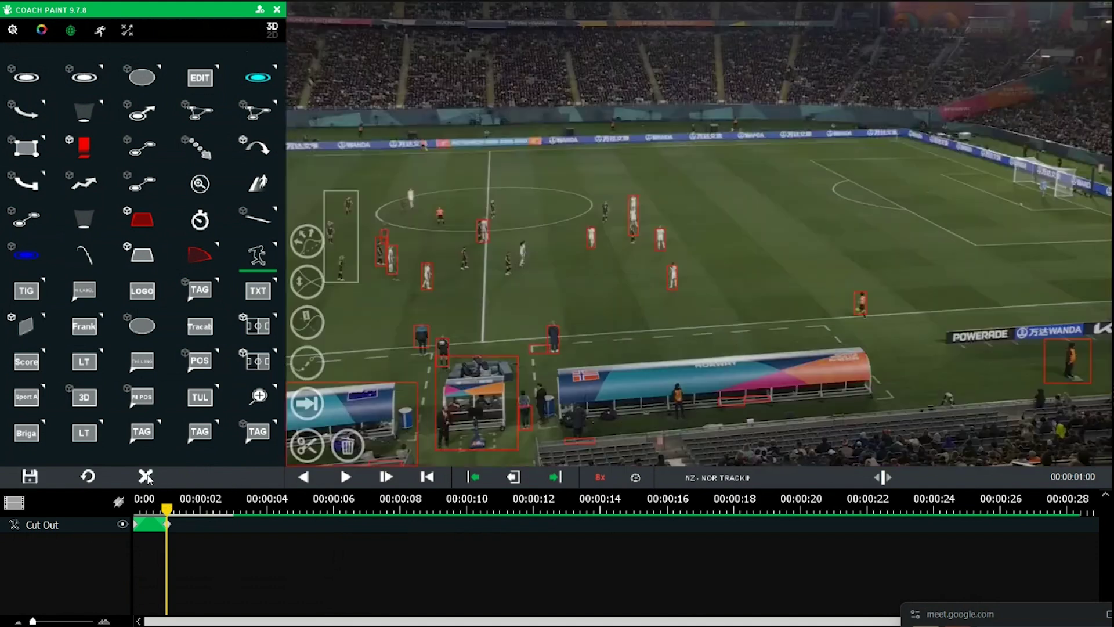
Try adding the single player's cut-out to the timeline, remove it and compare the start frame with 00:00:01:00
{"action": "left_click", "coordinate": [304, 442]}
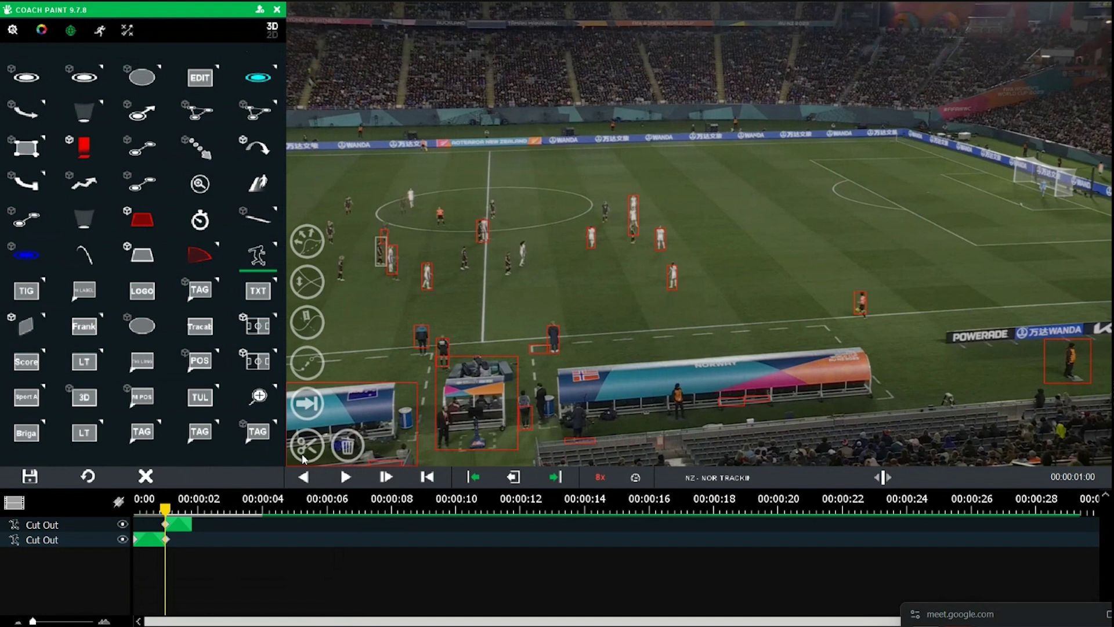
{"action": "key", "text": "Delete"}
{"action": "key", "text": "Home"}
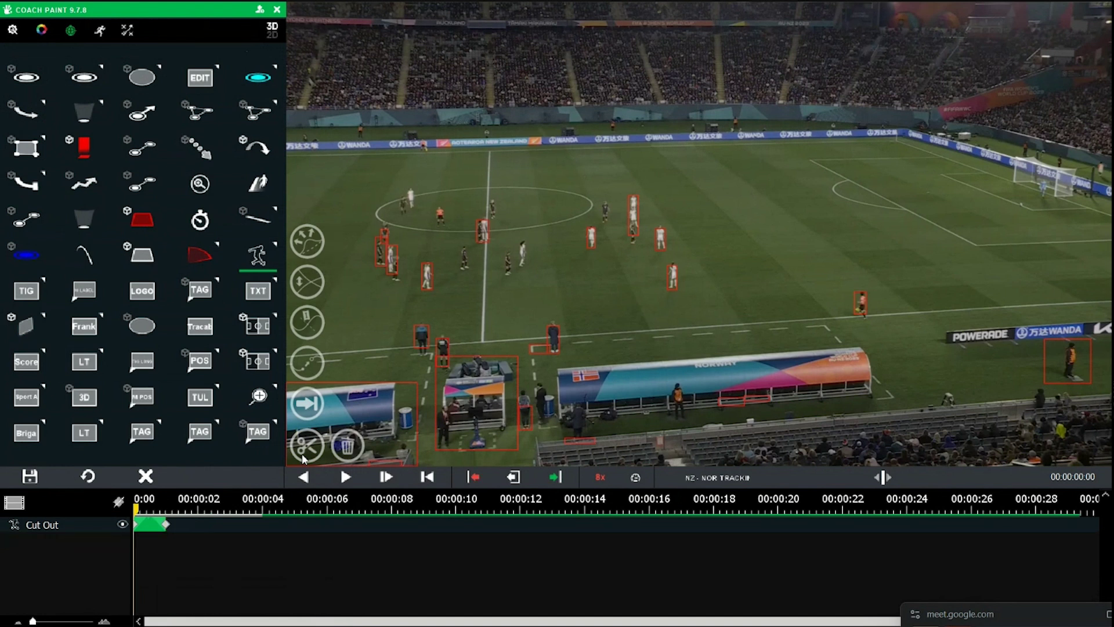
{"action": "key", "text": "End"}
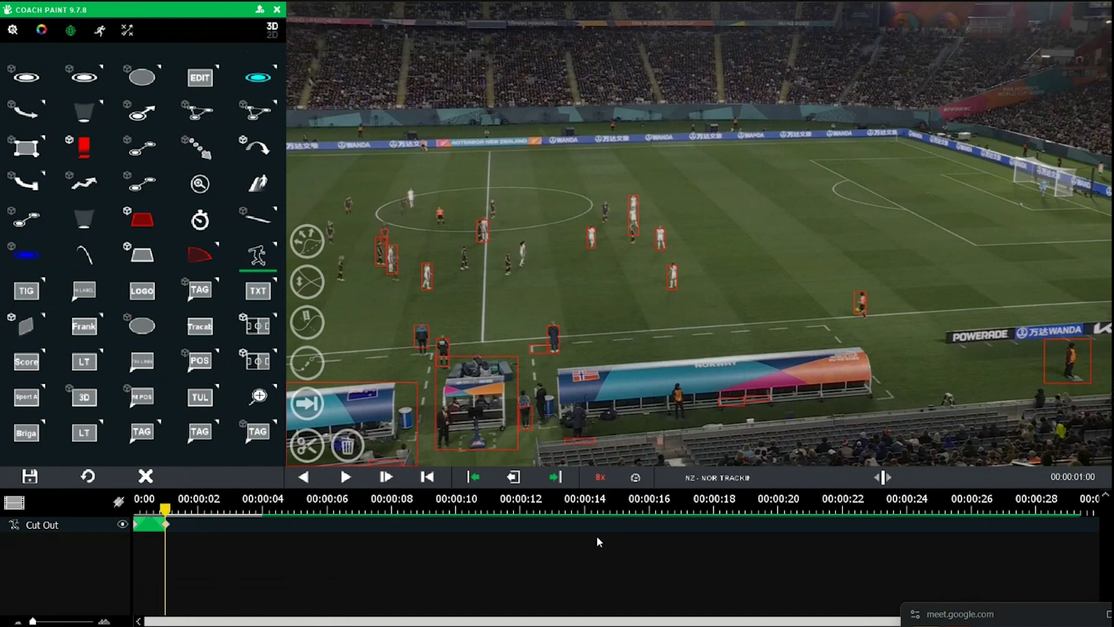
Lengthen the pause at the clip's start to about 6 s and add the single player's cut-out from 00:00:01:00
{"action": "left_click", "coordinate": [636, 477]}
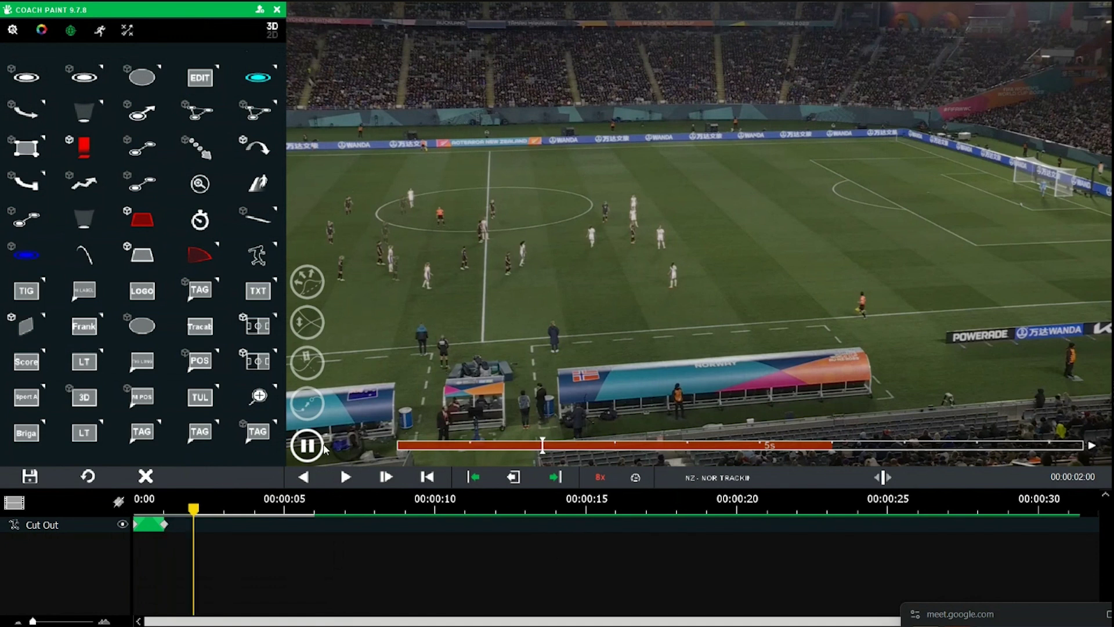
{"action": "left_click", "coordinate": [260, 260]}
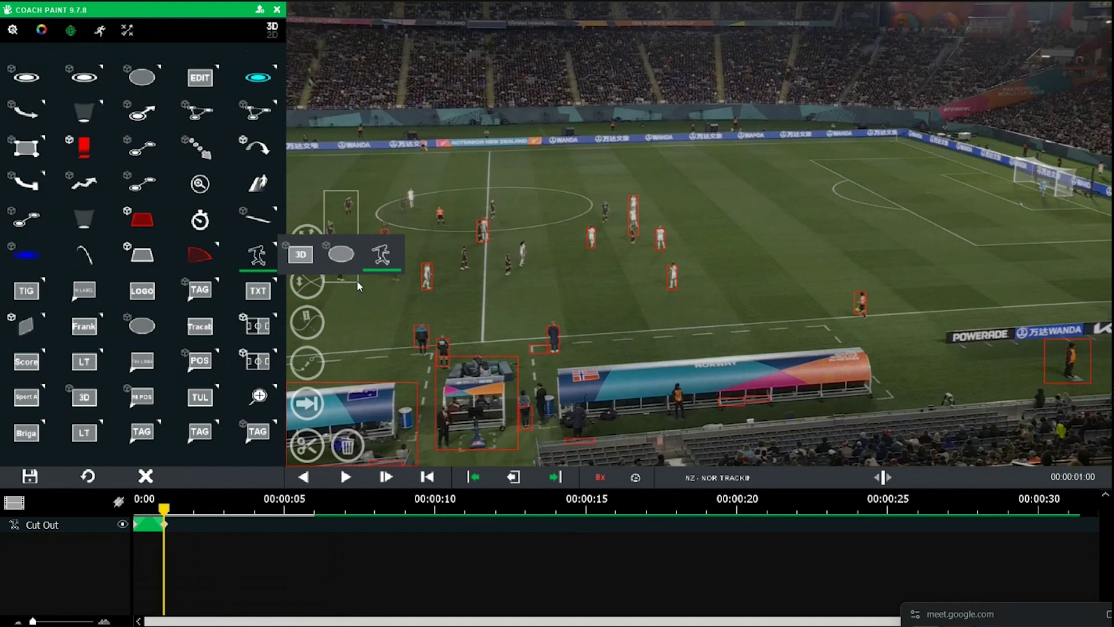
{"action": "left_click", "coordinate": [382, 259]}
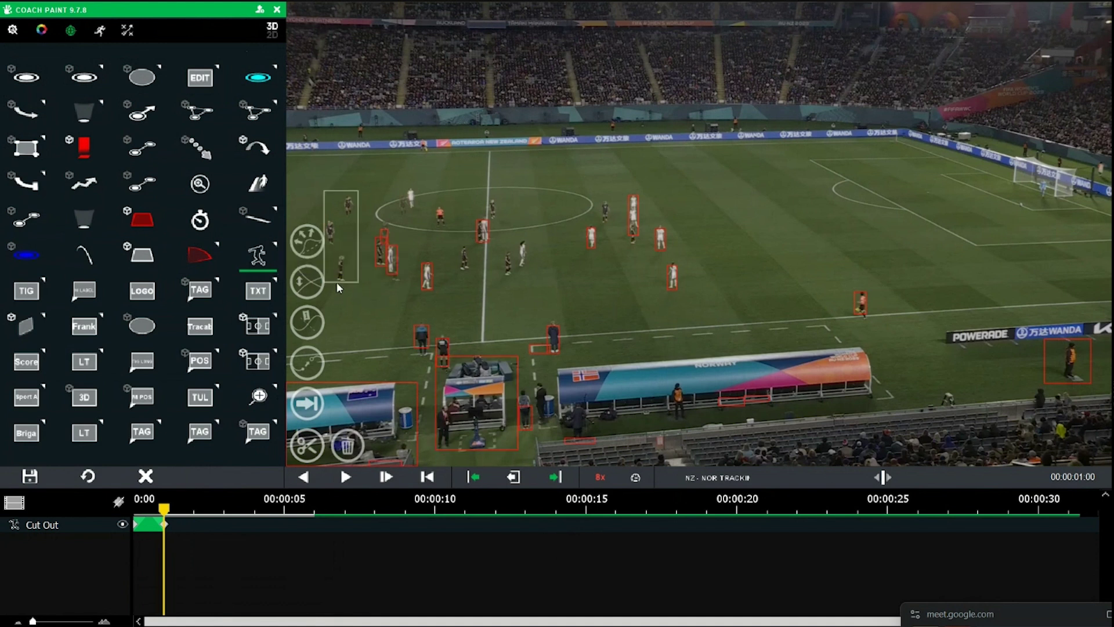
{"action": "left_click", "coordinate": [382, 260]}
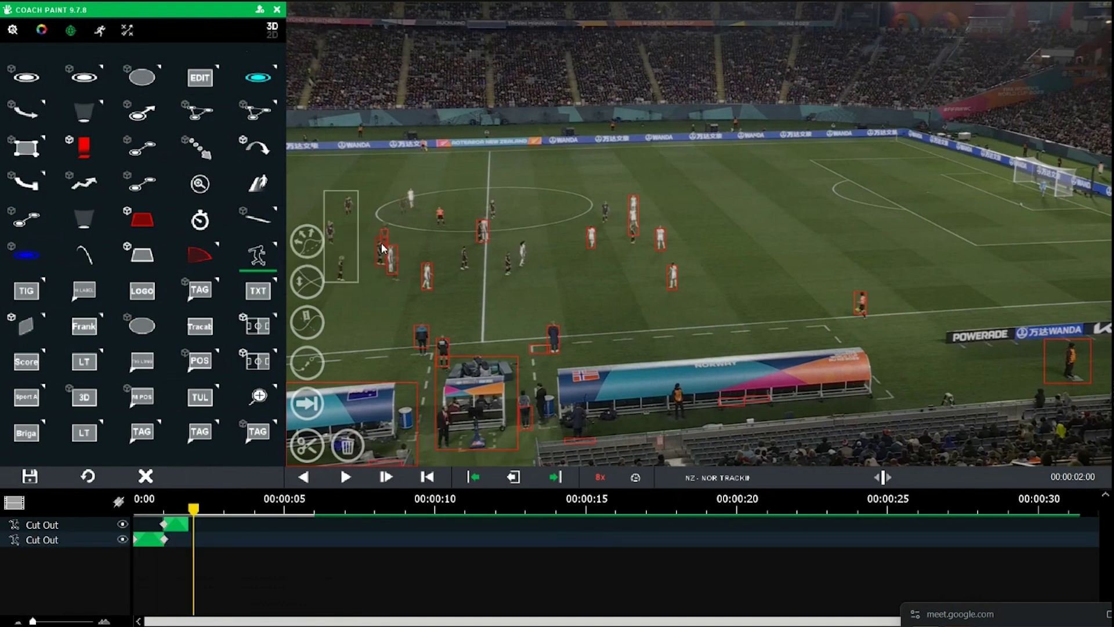
Cut out the dark-shirted player and the adjacent white-shirted player near the centre circle, painting both bodies into the mask, and accept it
{"action": "left_click_drag", "start_coordinate": [378, 253], "coordinate": [401, 253]}
{"action": "key", "text": "ctrl+z"}
{"action": "left_click", "coordinate": [307, 447]}
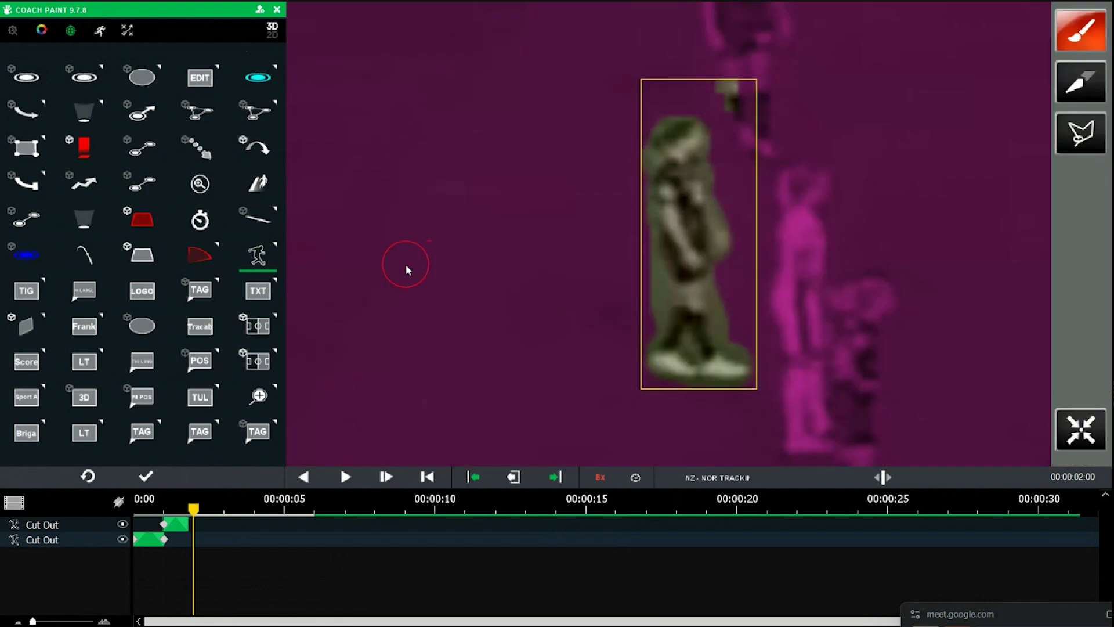
{"action": "mouse_move", "coordinate": [811, 437]}
{"action": "left_mouse_down"}
{"action": "mouse_move", "coordinate": [789, 265]}
{"action": "mouse_move", "coordinate": [798, 185]}
{"action": "mouse_move", "coordinate": [806, 273]}
{"action": "left_mouse_up"}
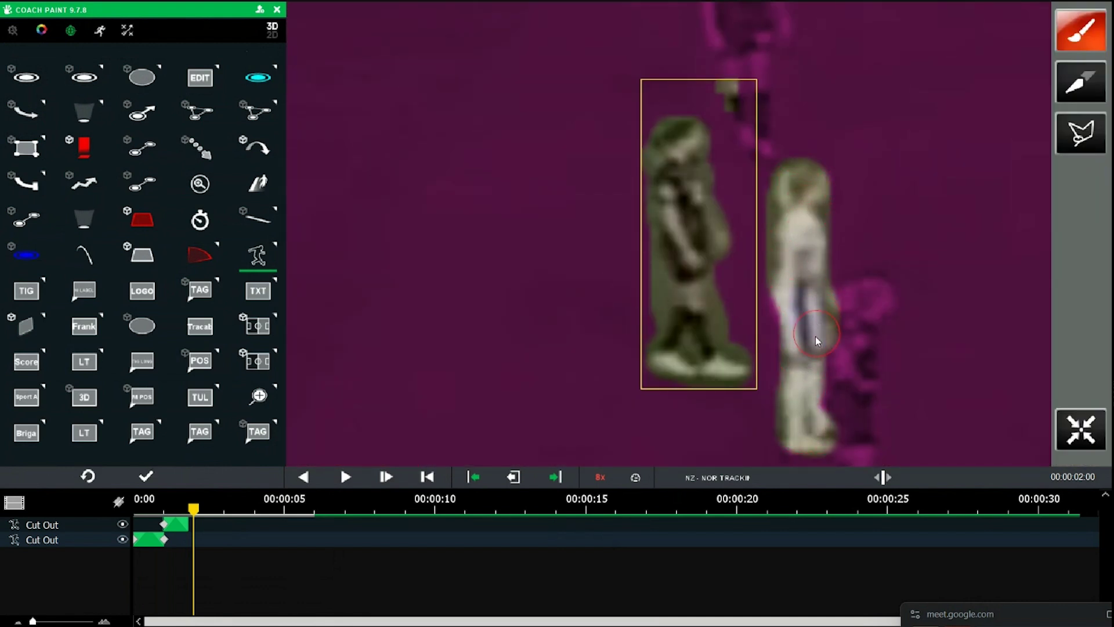
{"action": "mouse_move", "coordinate": [798, 446]}
{"action": "left_mouse_down"}
{"action": "mouse_move", "coordinate": [811, 448]}
{"action": "mouse_move", "coordinate": [781, 274]}
{"action": "left_mouse_up"}
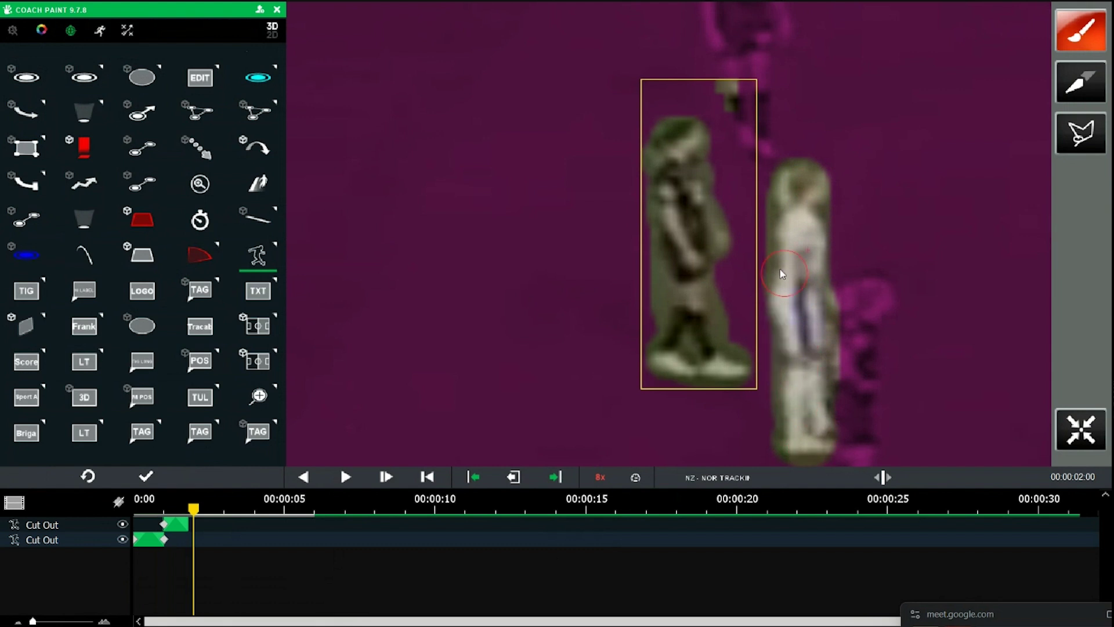
{"action": "left_click_drag", "start_coordinate": [789, 318], "coordinate": [805, 179]}
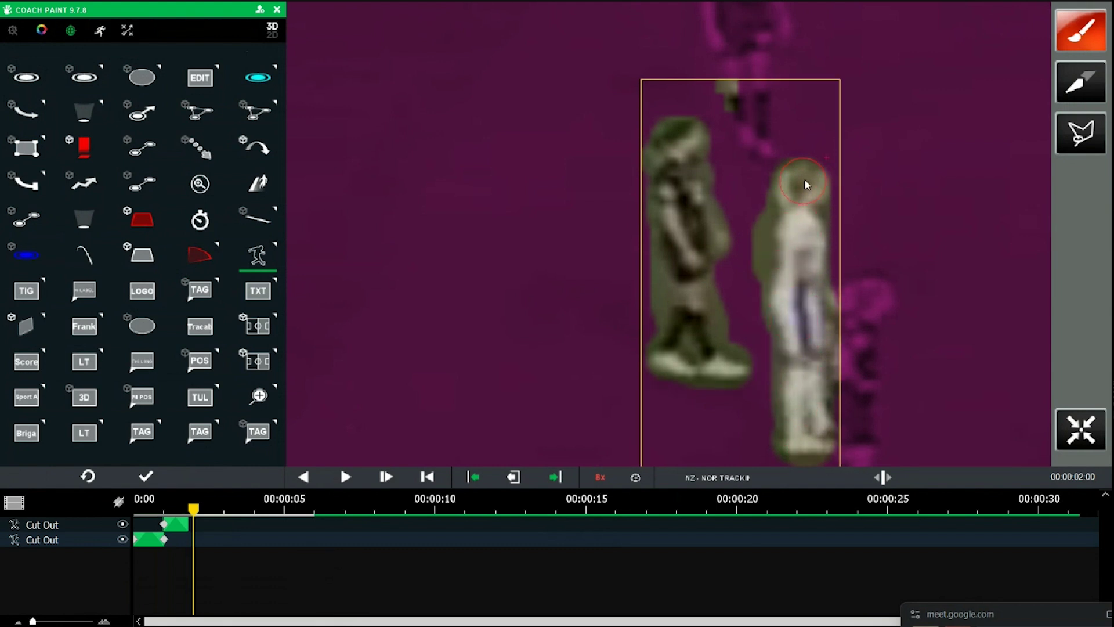
{"action": "left_click", "coordinate": [154, 477]}
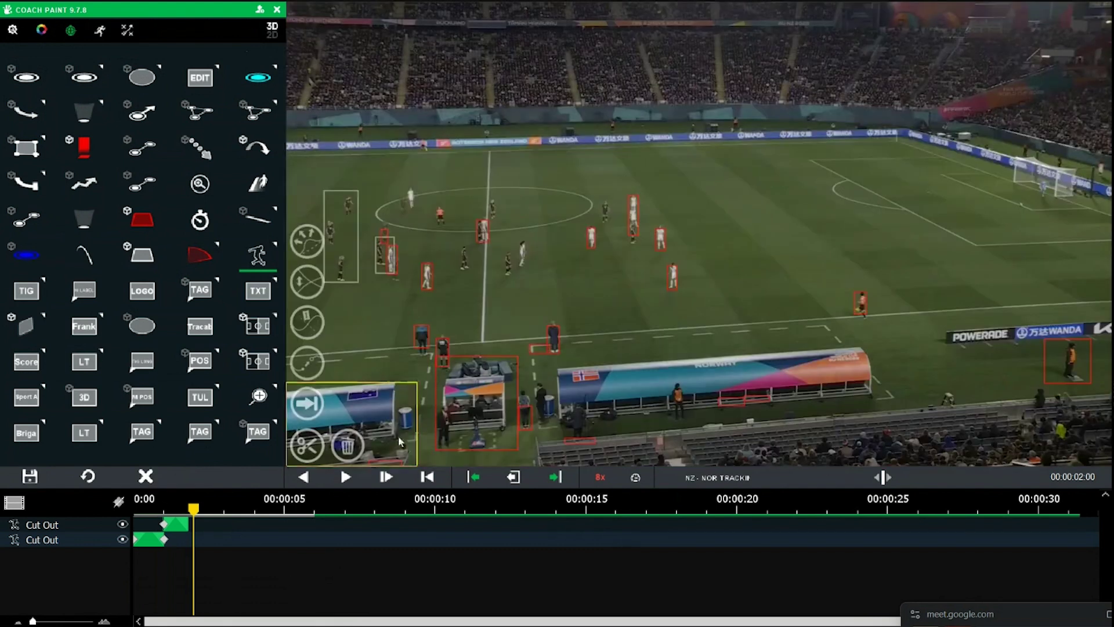
Move the two-player cut-out right, beside the next white-shirted player, at 00:00:02:00, leaving its start position at 00:00:01:00
{"action": "left_click", "coordinate": [49, 525]}
{"action": "key", "text": "Left"}
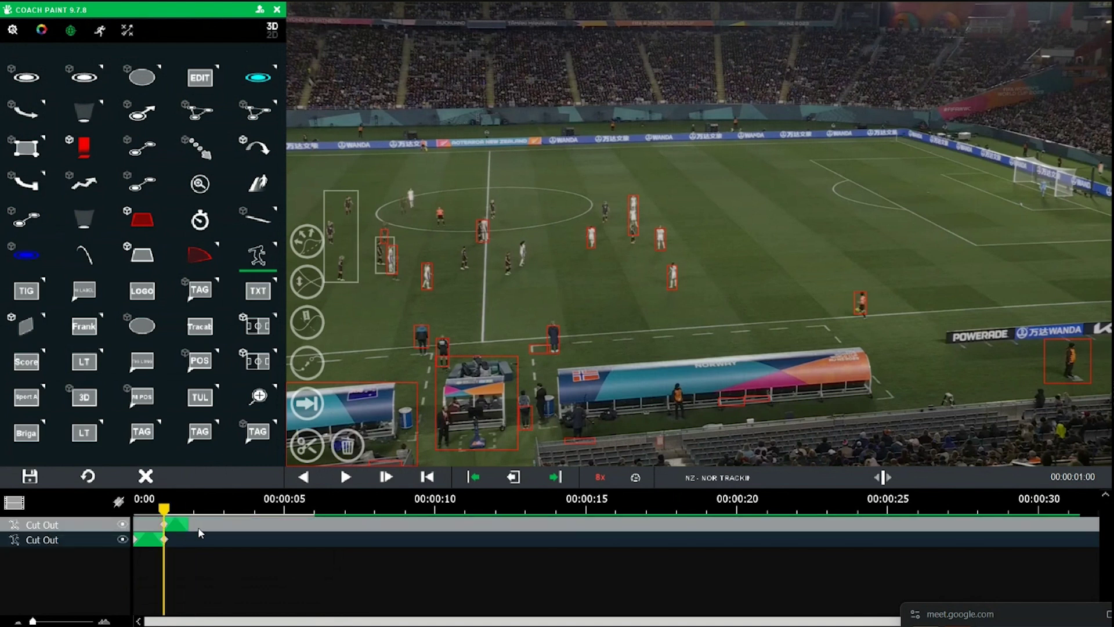
{"action": "key", "text": "Delete"}
{"action": "left_click", "coordinate": [386, 271]}
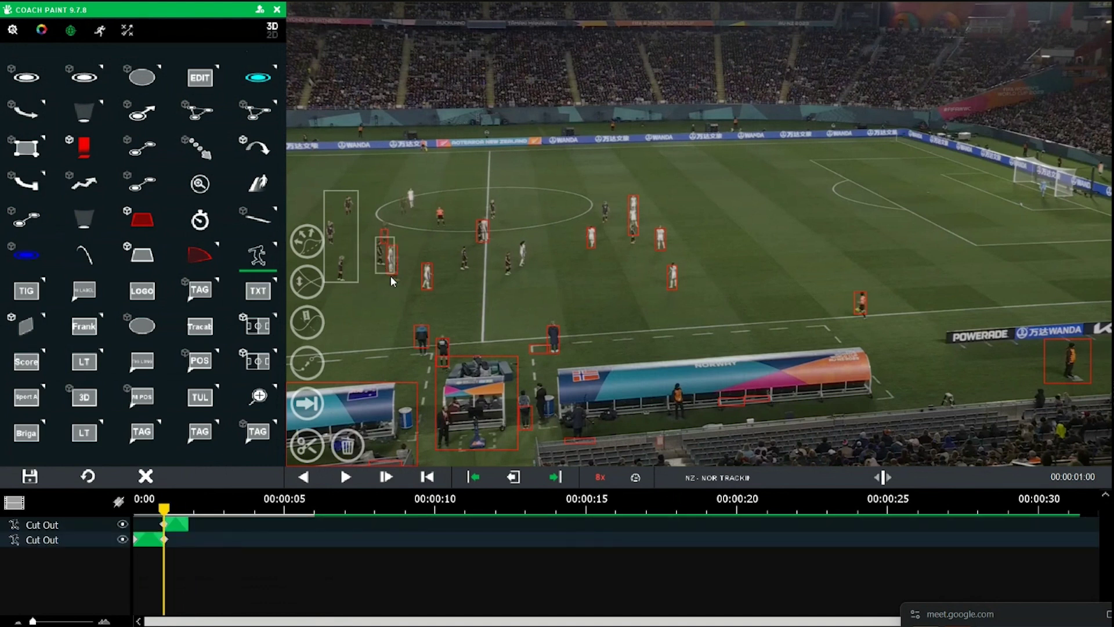
{"action": "key", "text": "Right"}
{"action": "left_click_drag", "start_coordinate": [414, 273], "coordinate": [428, 273]}
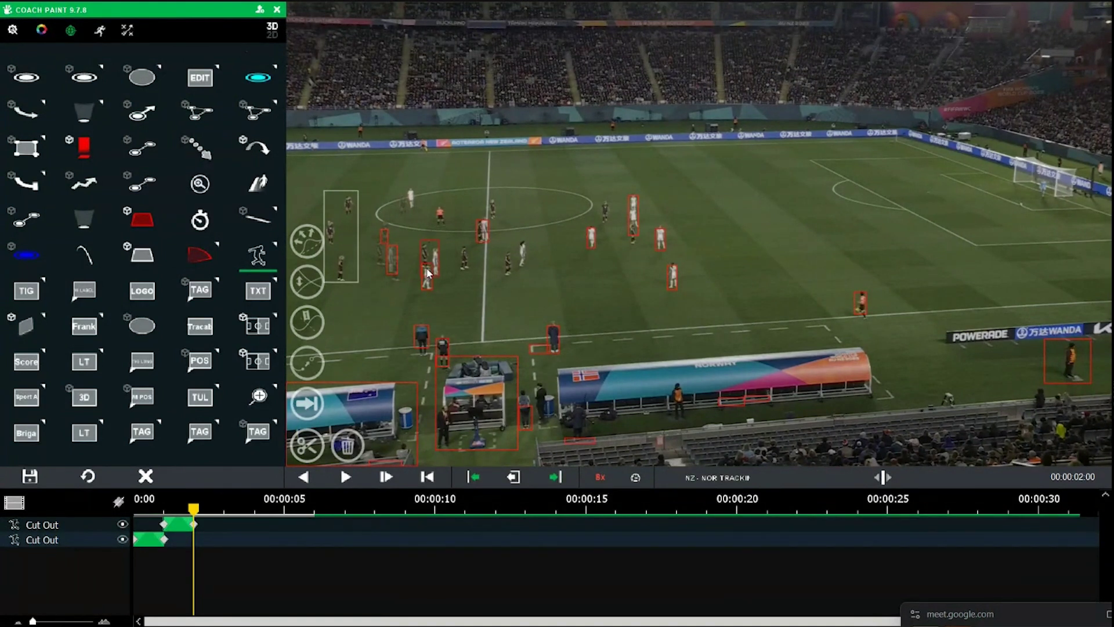
Extend both cut-outs on the timeline so that they end at 00:00:06:00
{"action": "key", "text": "Right"}
{"action": "key", "text": "Right"}
{"action": "key", "text": "Right"}
{"action": "key", "text": "Right"}
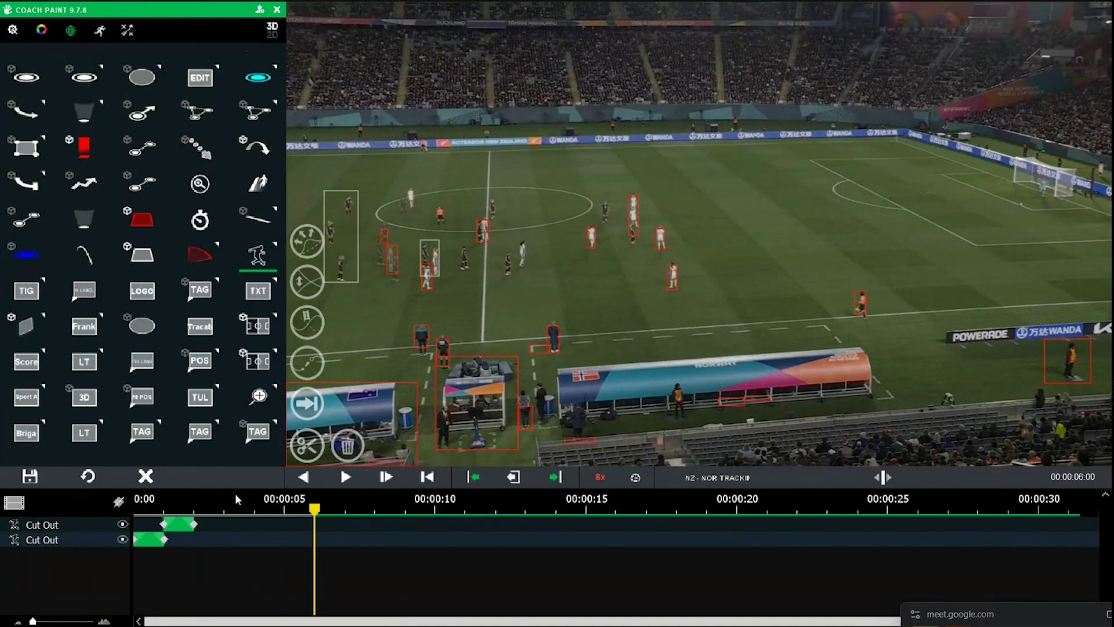
{"action": "left_click", "coordinate": [207, 522]}
{"action": "left_click", "coordinate": [215, 541], "text": "ctrl"}
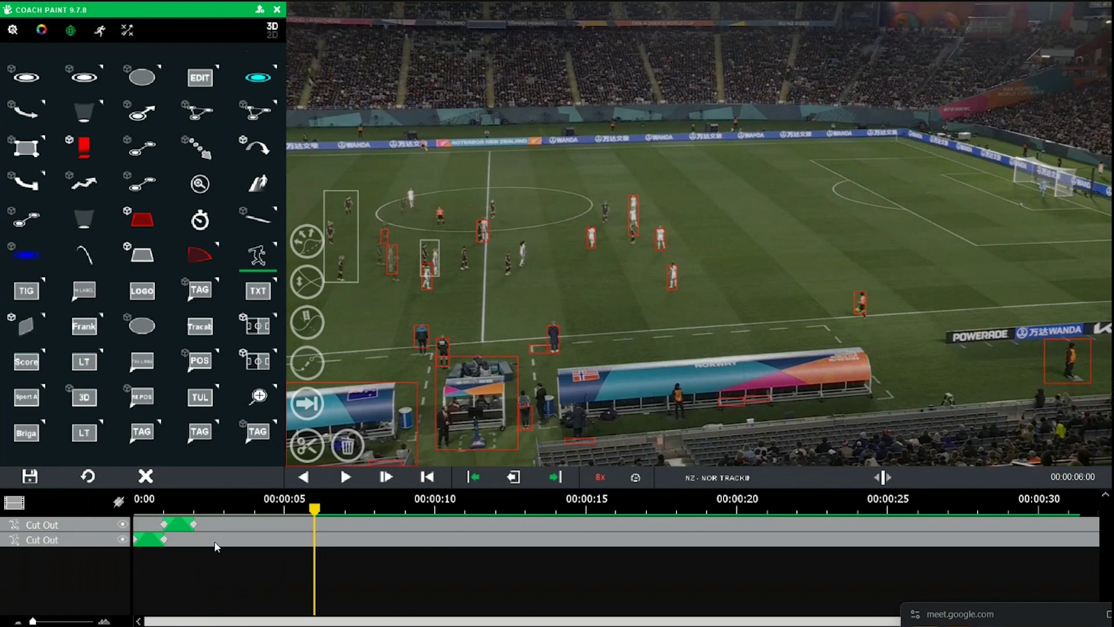
{"action": "key", "text": "o"}
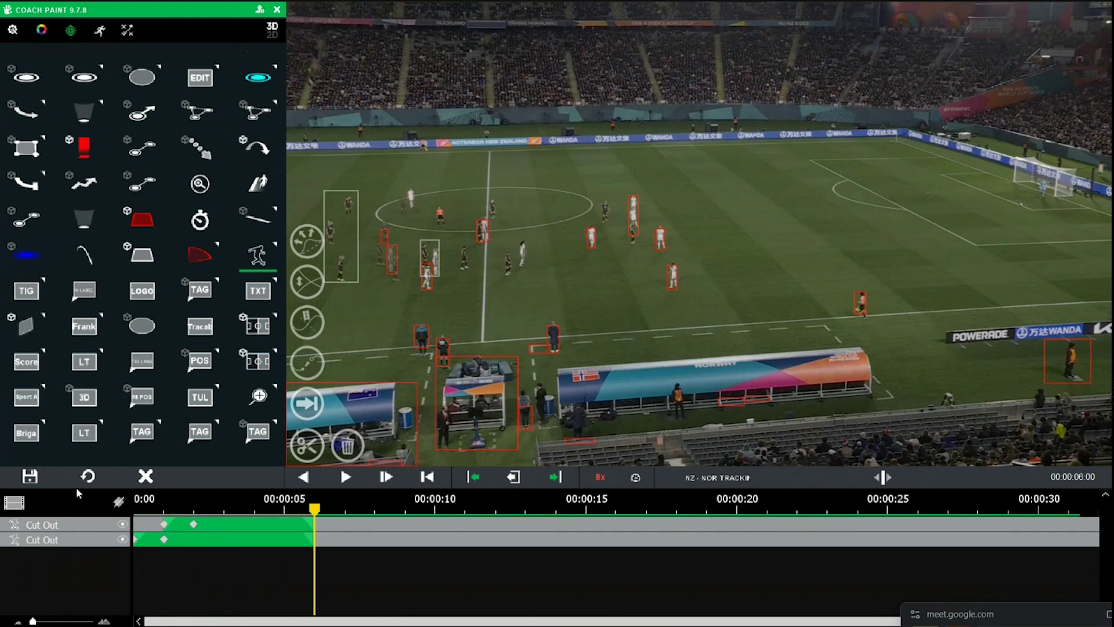
Play the clip from the start to review both cut-out movements
{"action": "left_click", "coordinate": [428, 478]}
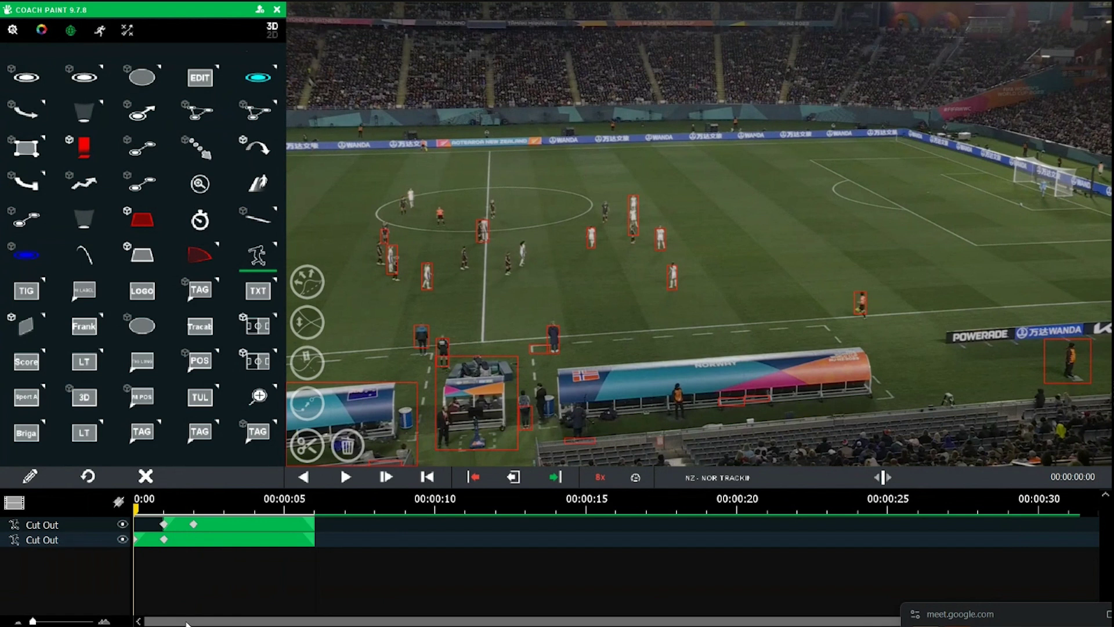
{"action": "key", "text": "space"}
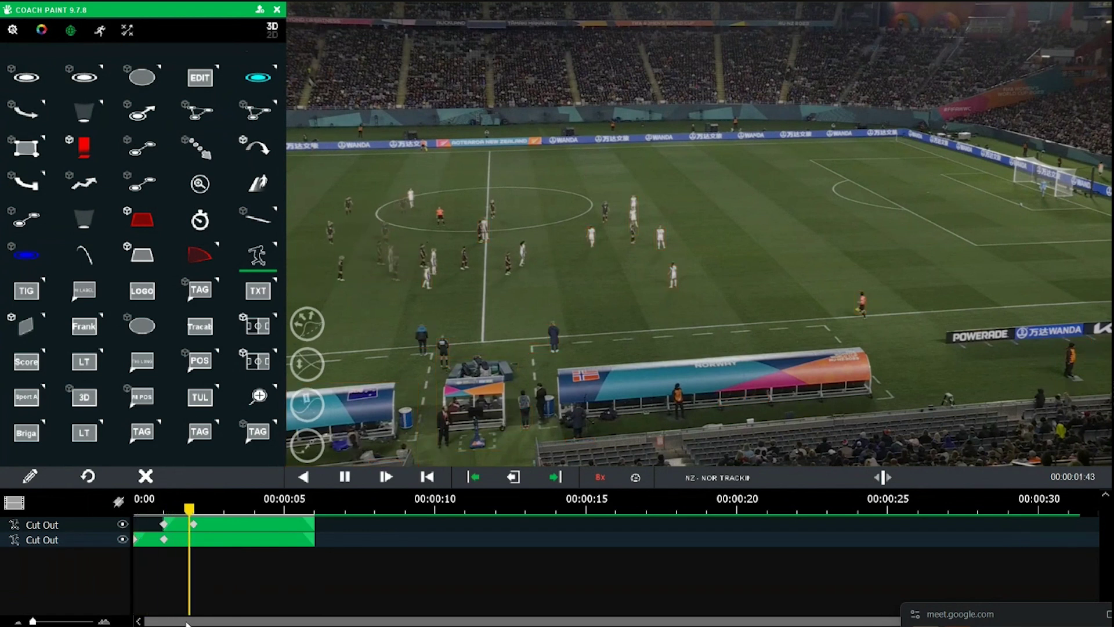
{"action": "key", "text": "space"}
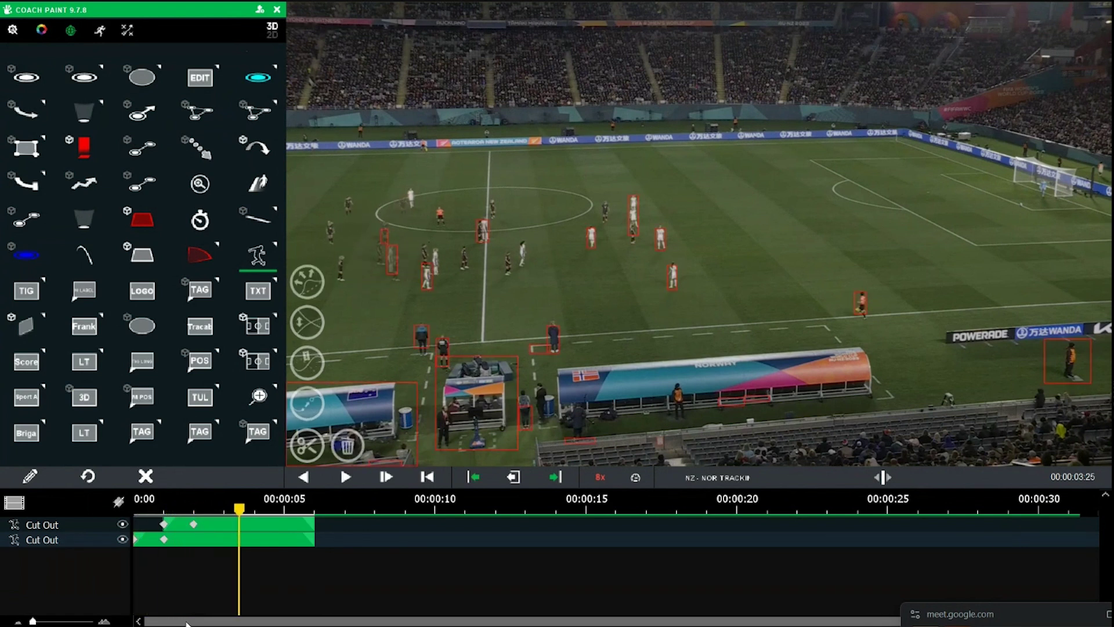
Add a closed linked-cursor graphic at 00:00:02:00 joining the three repositioned dark-shirted players and the dark-shirted player in the two-player cut-out
{"action": "left_click_drag", "start_coordinate": [238, 509], "coordinate": [195, 508]}
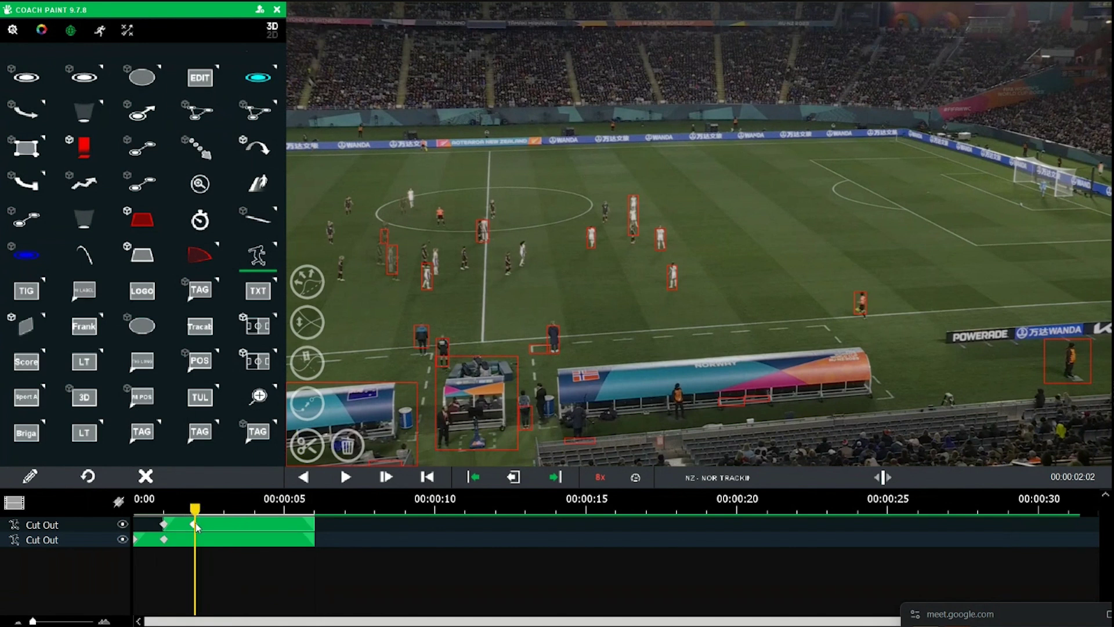
{"action": "left_click", "coordinate": [193, 524]}
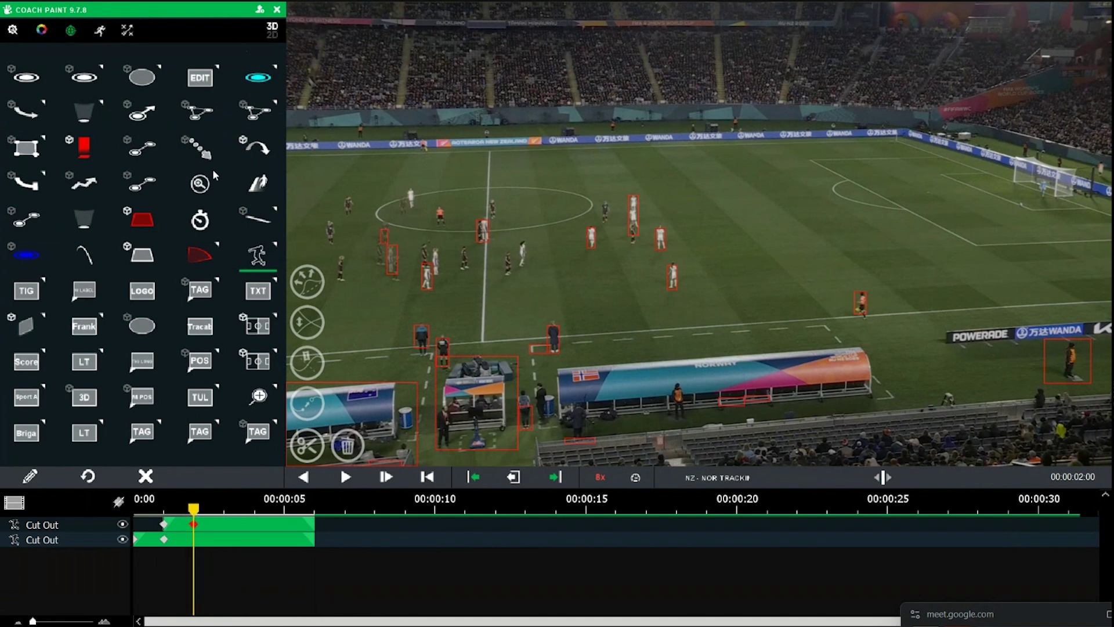
{"action": "left_click", "coordinate": [200, 117]}
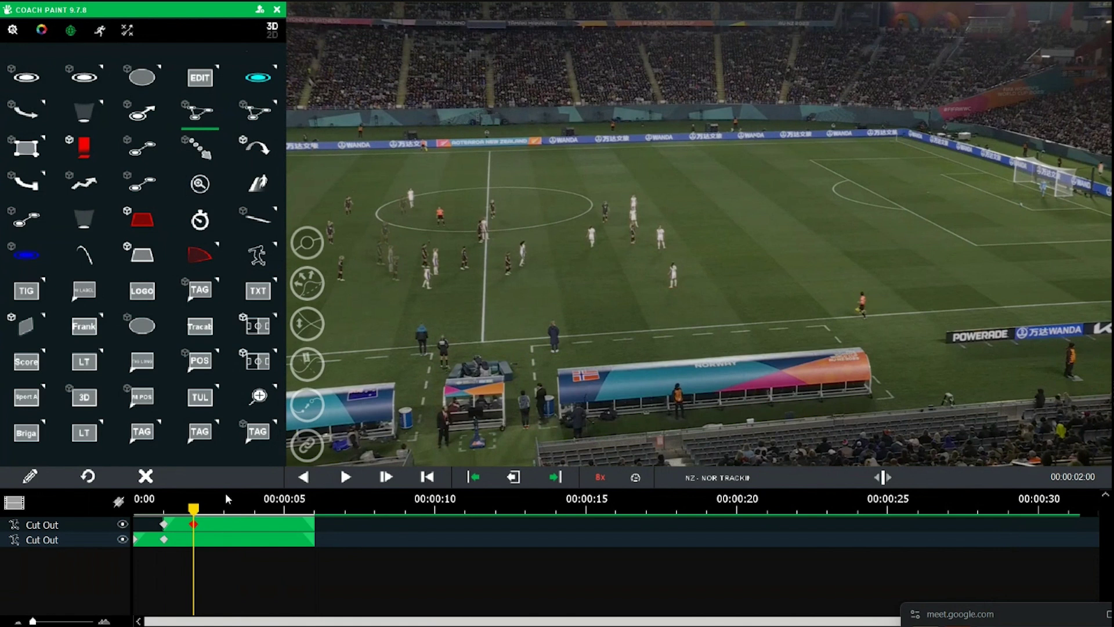
{"action": "left_click", "coordinate": [340, 281]}
{"action": "left_click", "coordinate": [334, 243]}
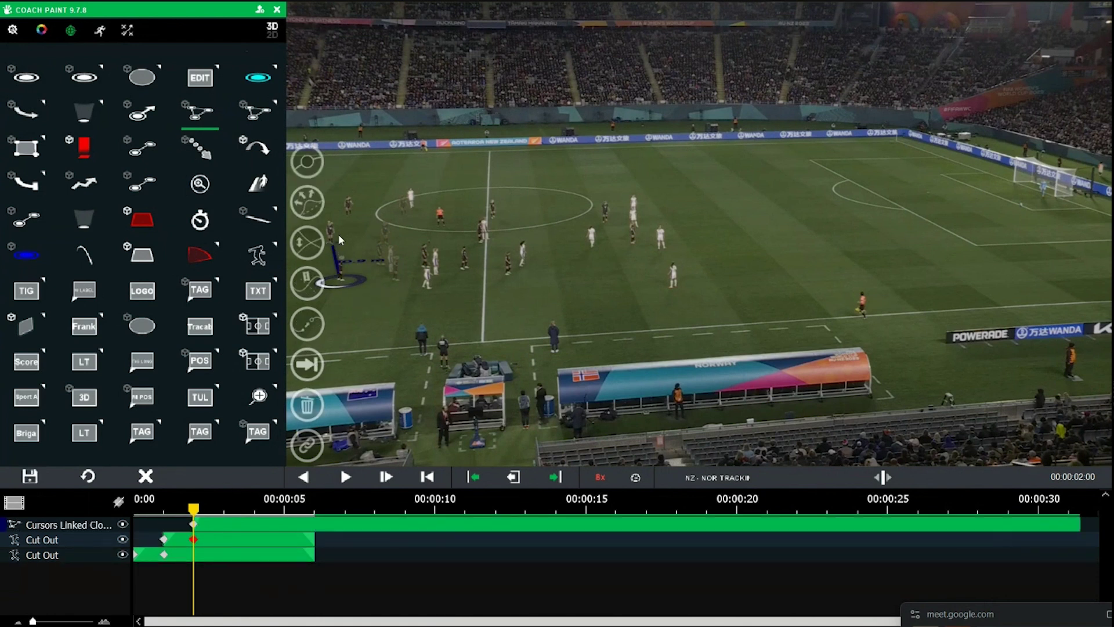
{"action": "left_click", "coordinate": [347, 214]}
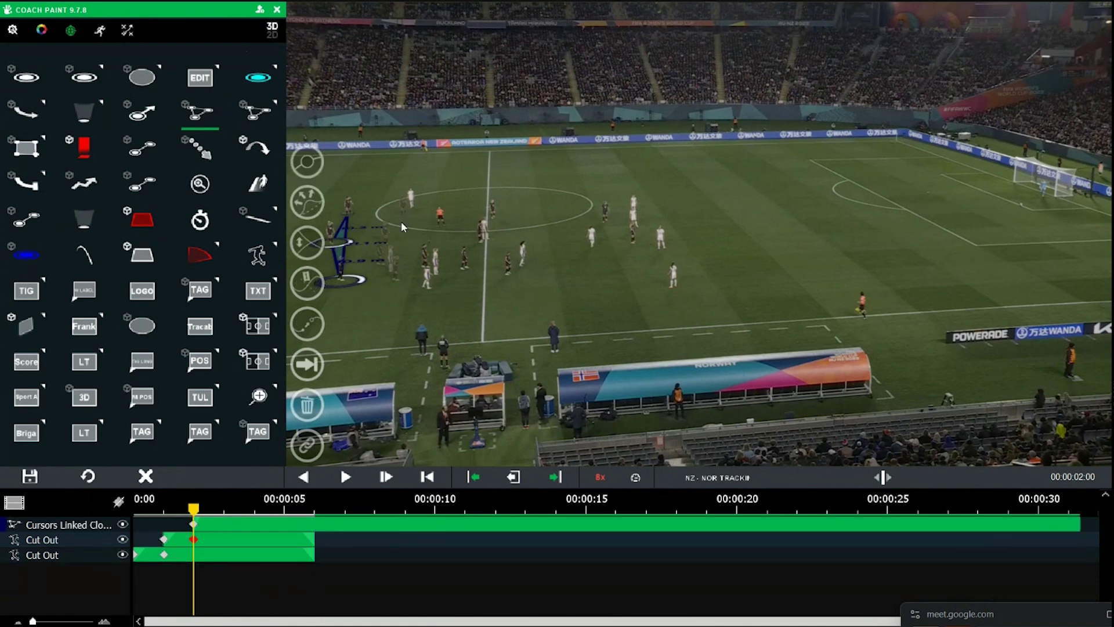
{"action": "left_click", "coordinate": [426, 266]}
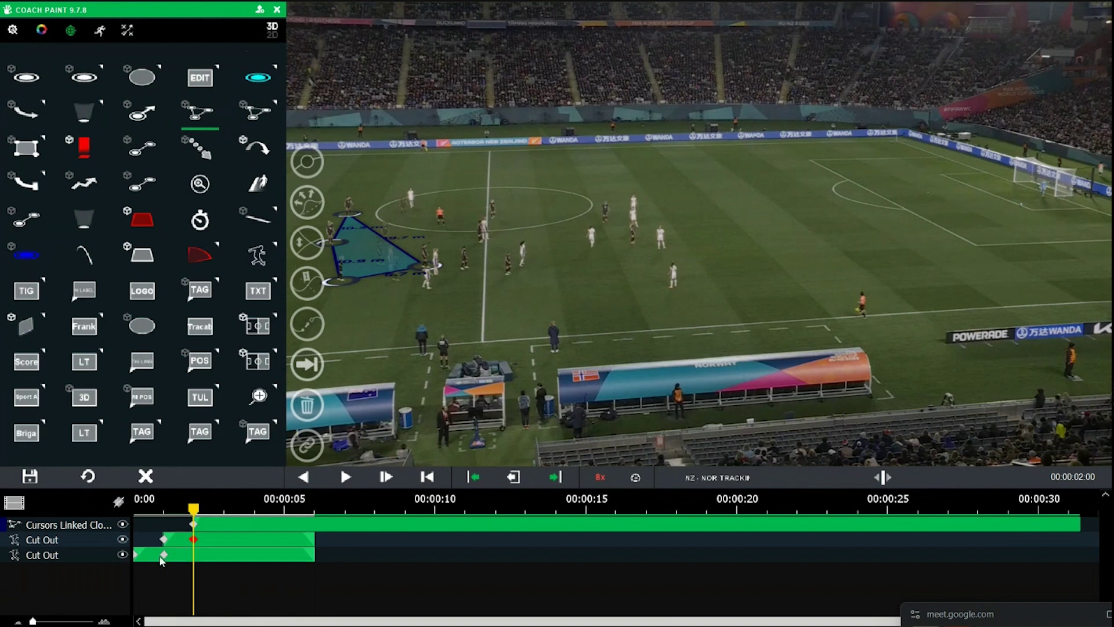
Trim the linked-cursor graphic to run from 00:00:02:00 to 00:00:06:00 and finish editing it
{"action": "left_click", "coordinate": [164, 539]}
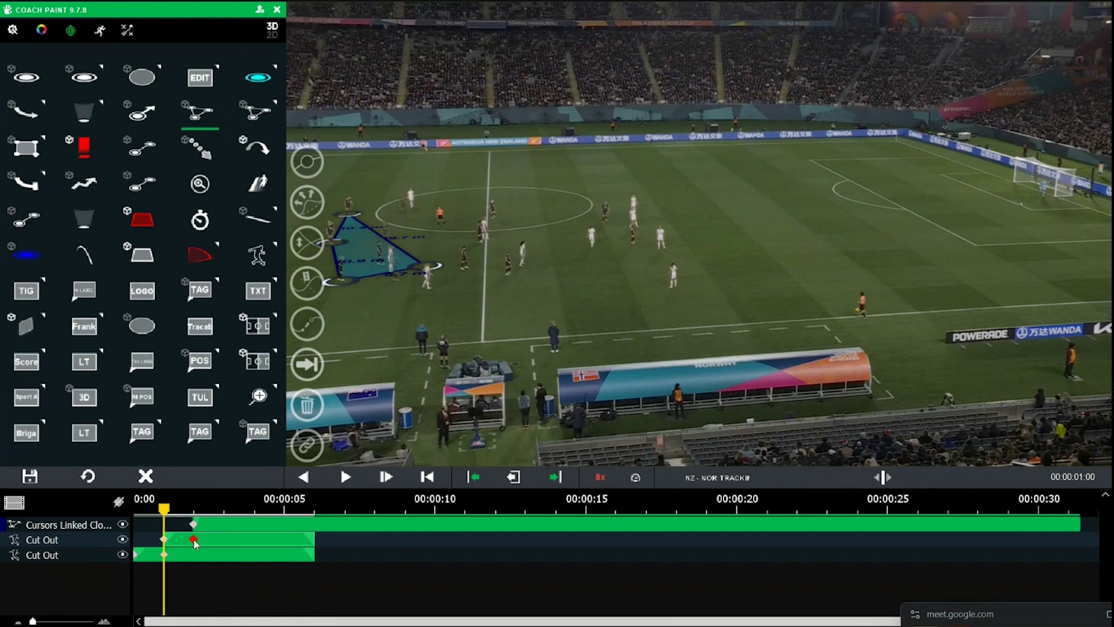
{"action": "left_click", "coordinate": [218, 524]}
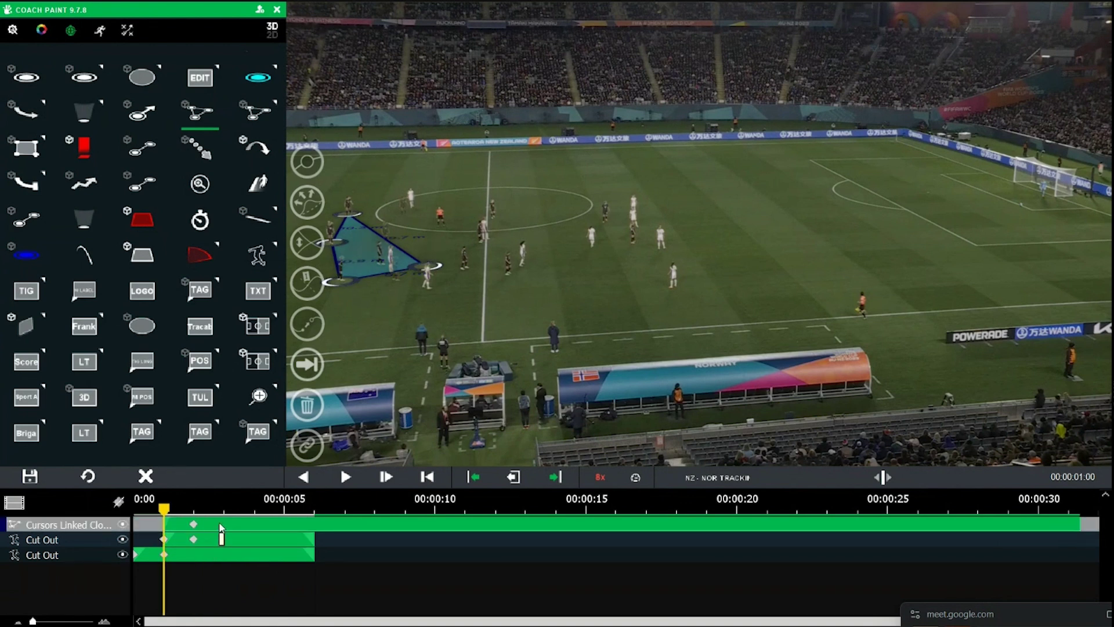
{"action": "key", "text": "space"}
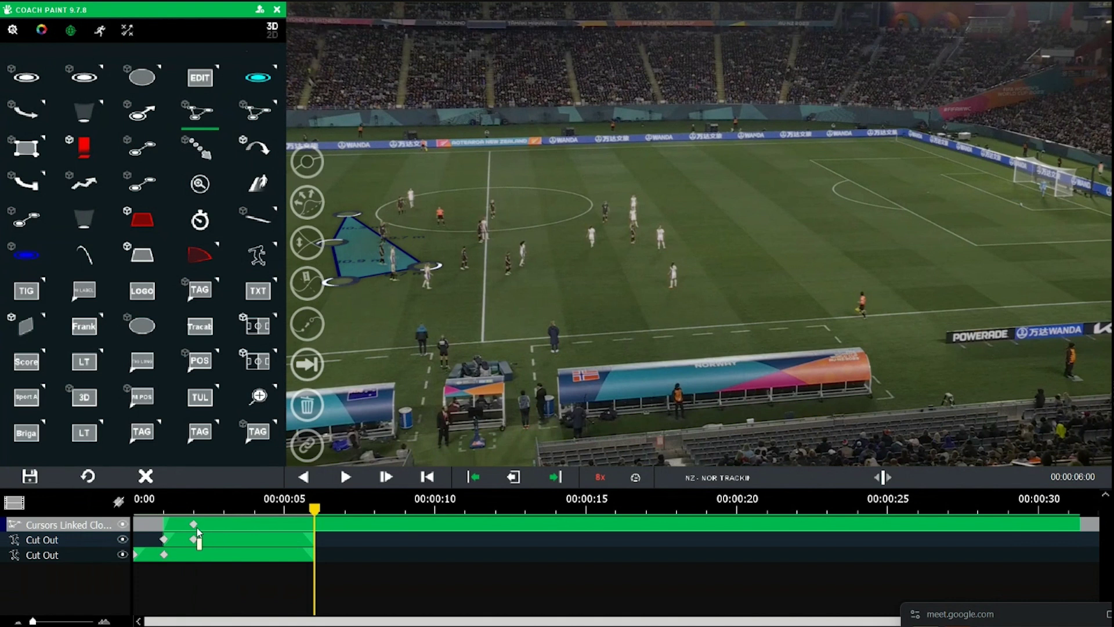
{"action": "left_click", "coordinate": [199, 524]}
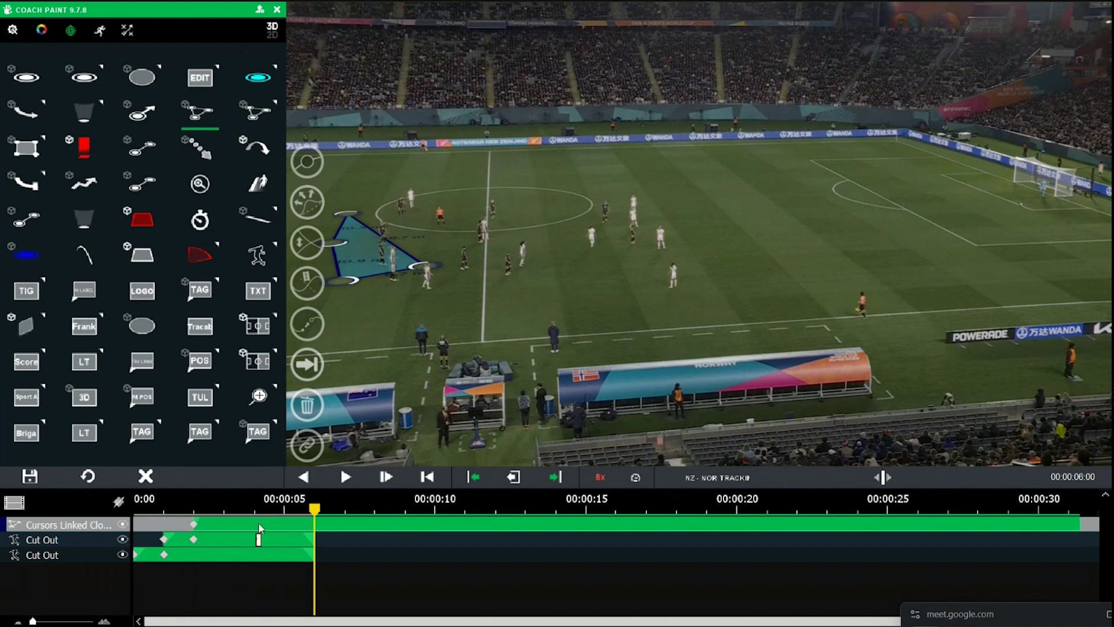
{"action": "left_click", "coordinate": [289, 529]}
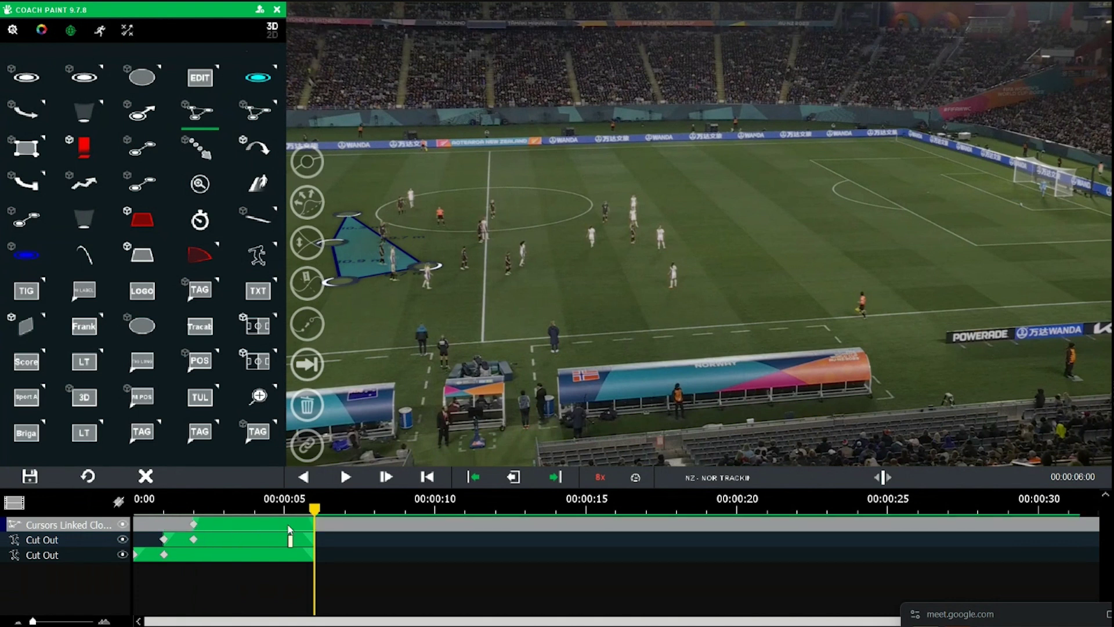
{"action": "left_click", "coordinate": [30, 476]}
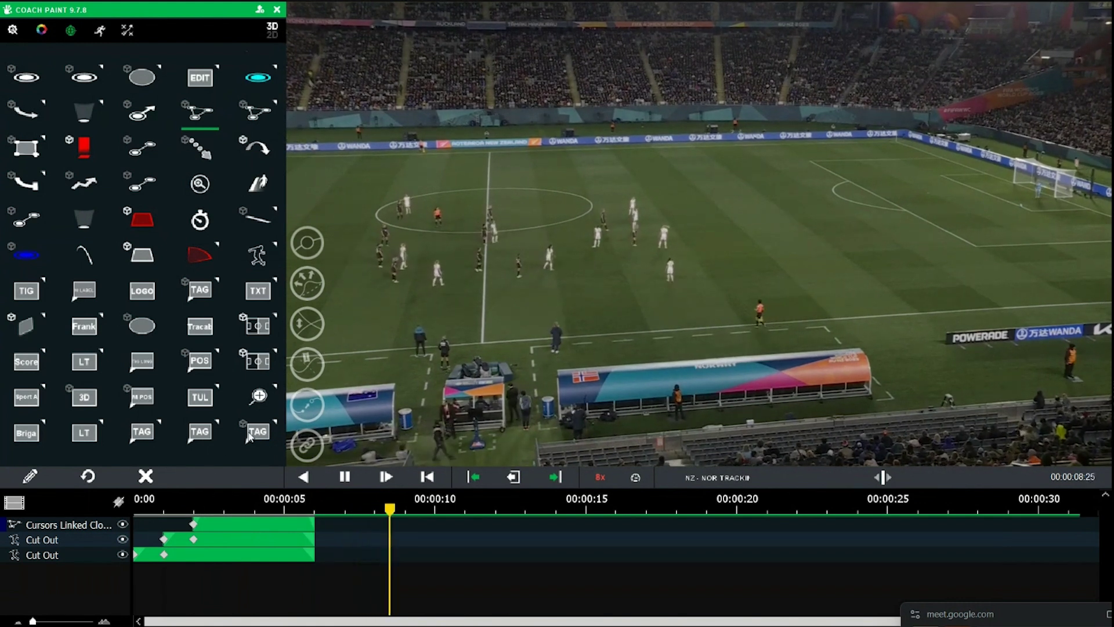
Draw an Arrow Tool ball path from the goalkeeper at 00:00:10:19 to the player group left of the halfway line at about 00:00:13:44
{"action": "key", "text": "space"}
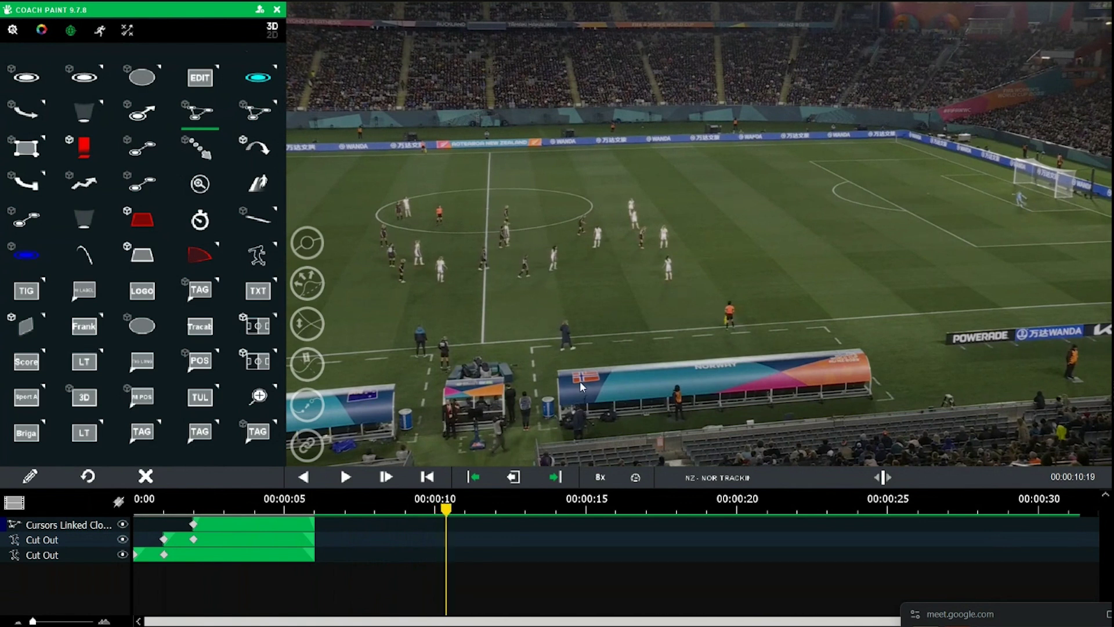
{"action": "left_click", "coordinate": [263, 157]}
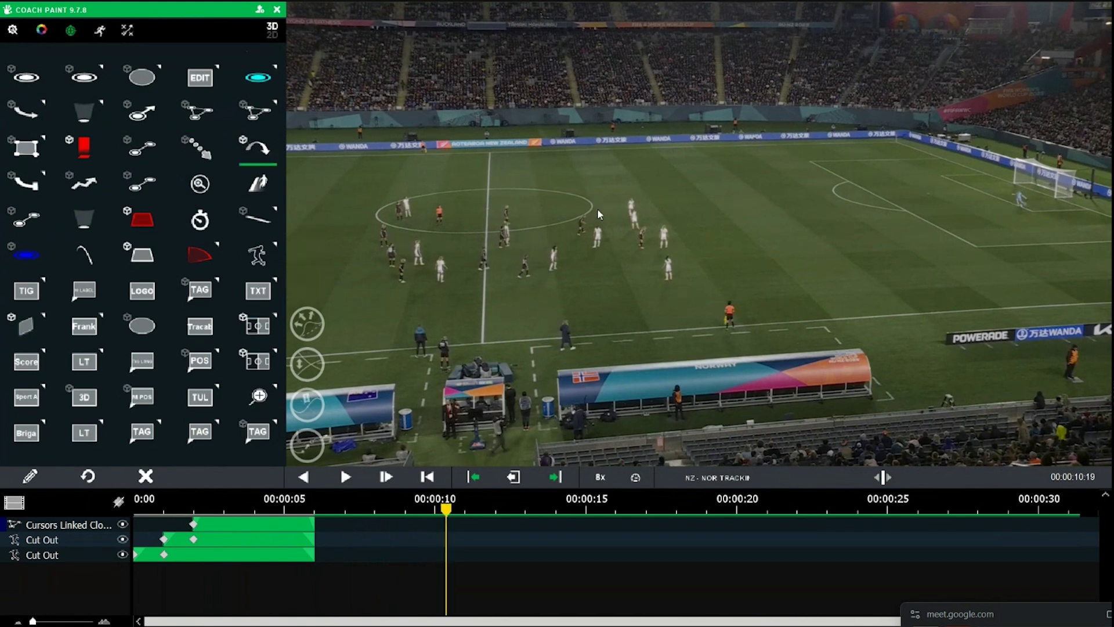
{"action": "left_click", "coordinate": [1018, 207]}
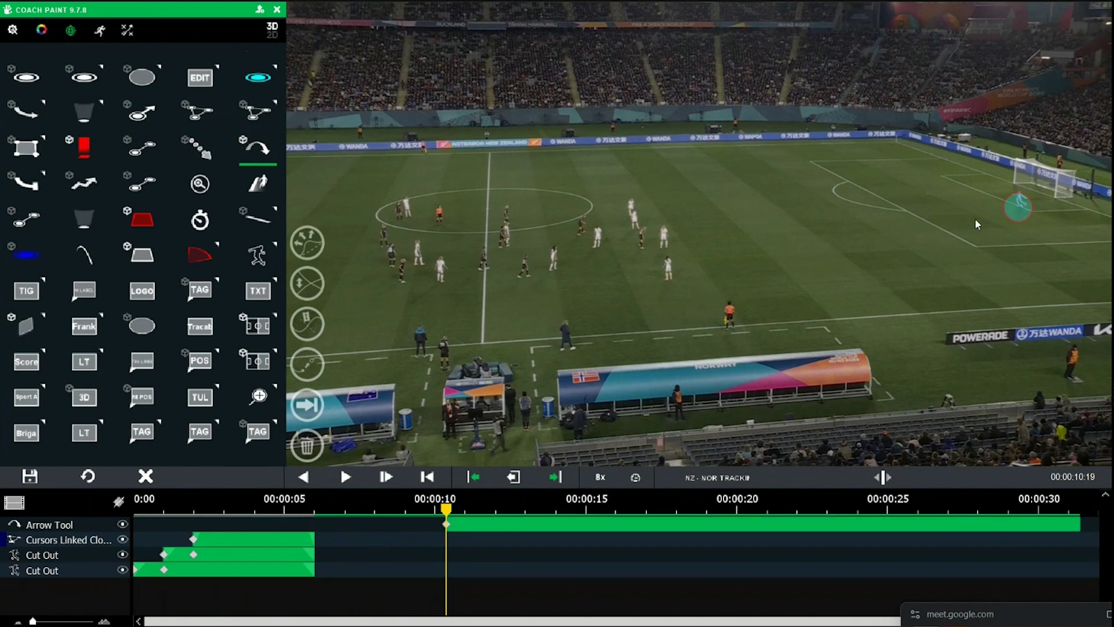
{"action": "key", "text": "space"}
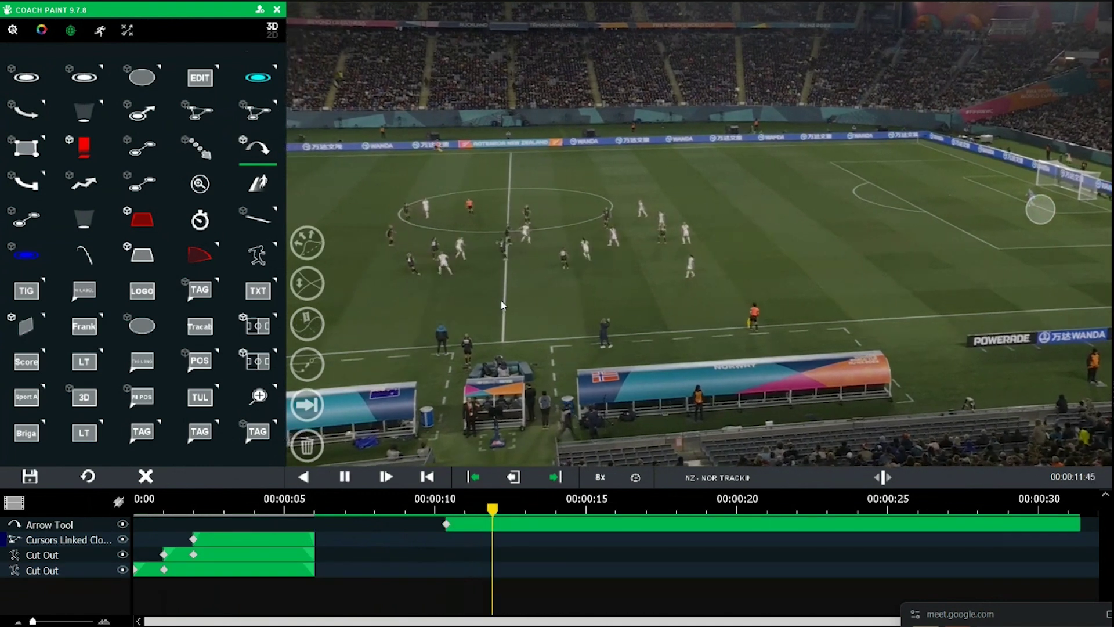
{"action": "key", "text": "space"}
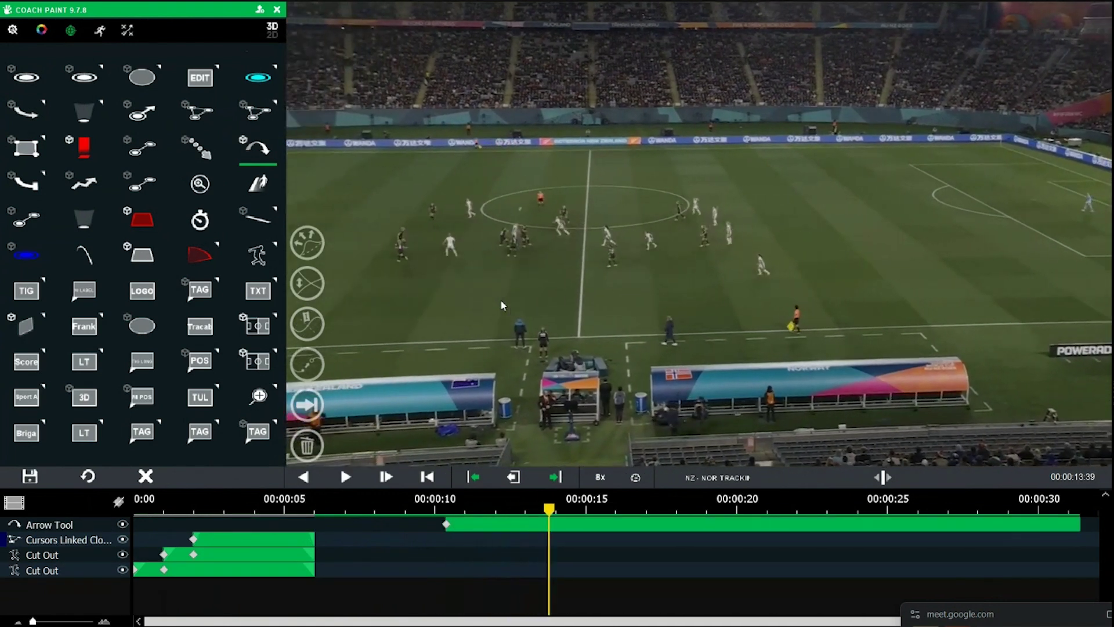
{"action": "left_click", "coordinate": [517, 239]}
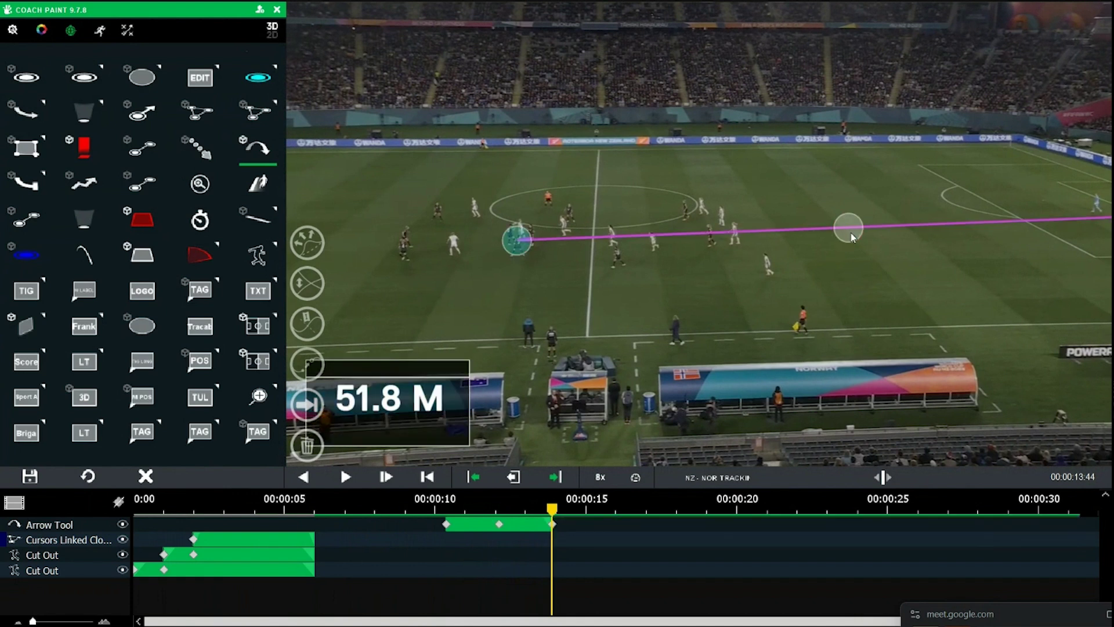
Raise the arrow's midpoint high above the pitch at 00:00:12:06, finish editing it and return to the clip's start
{"action": "left_click", "coordinate": [848, 230]}
{"action": "left_click_drag", "start_coordinate": [768, 231], "coordinate": [712, 93]}
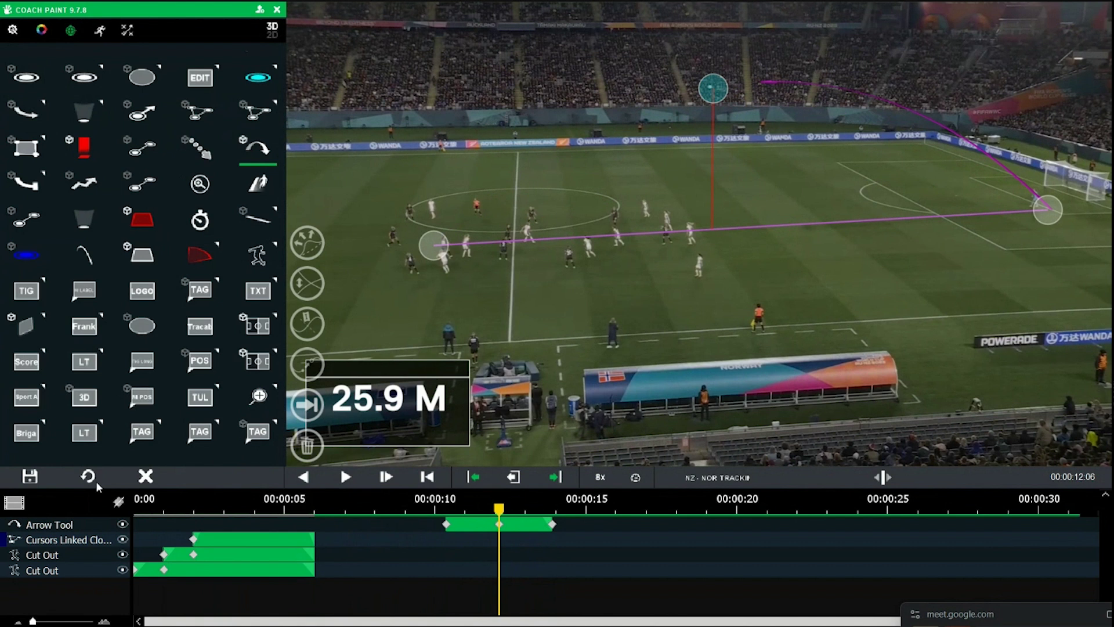
{"action": "left_click", "coordinate": [47, 475]}
{"action": "left_click", "coordinate": [429, 478]}
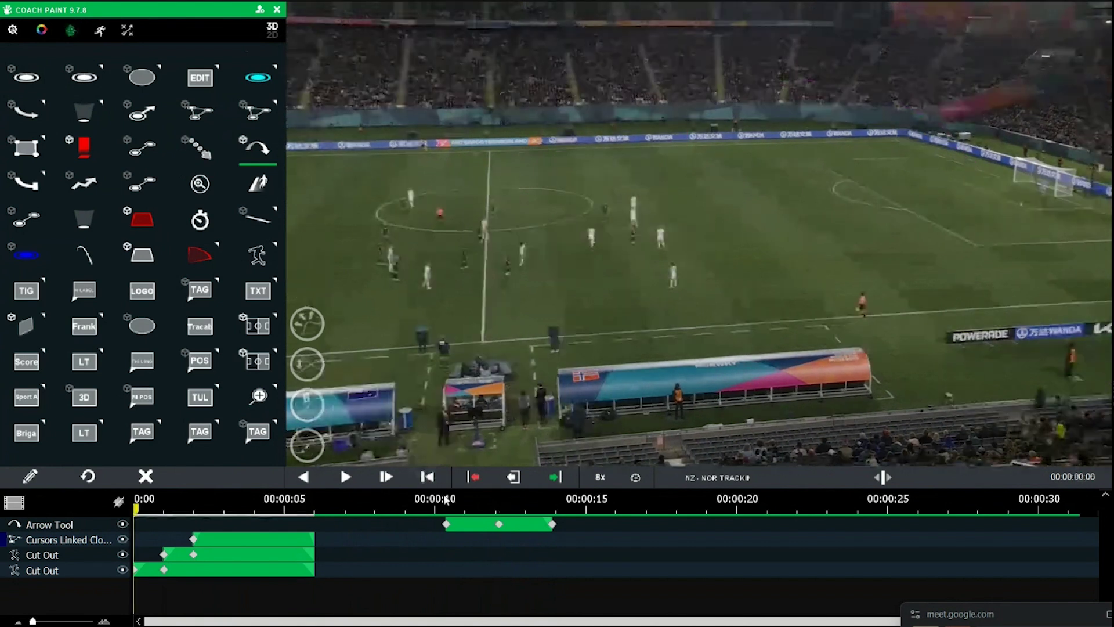
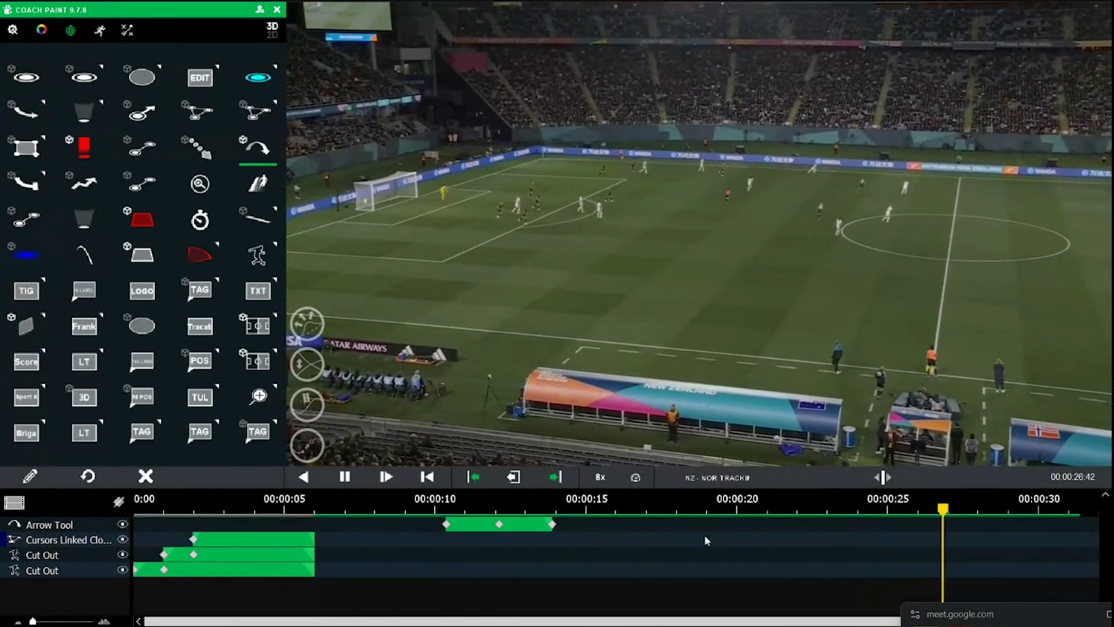
Add a Zoom graphic at 00:00:16:04 magnifying the white-shirted player with the ball left of the centre circle
{"action": "left_click", "coordinate": [878, 510]}
{"action": "left_click_drag", "start_coordinate": [851, 511], "coordinate": [649, 530]}
{"action": "left_click_drag", "start_coordinate": [667, 524], "coordinate": [613, 533]}
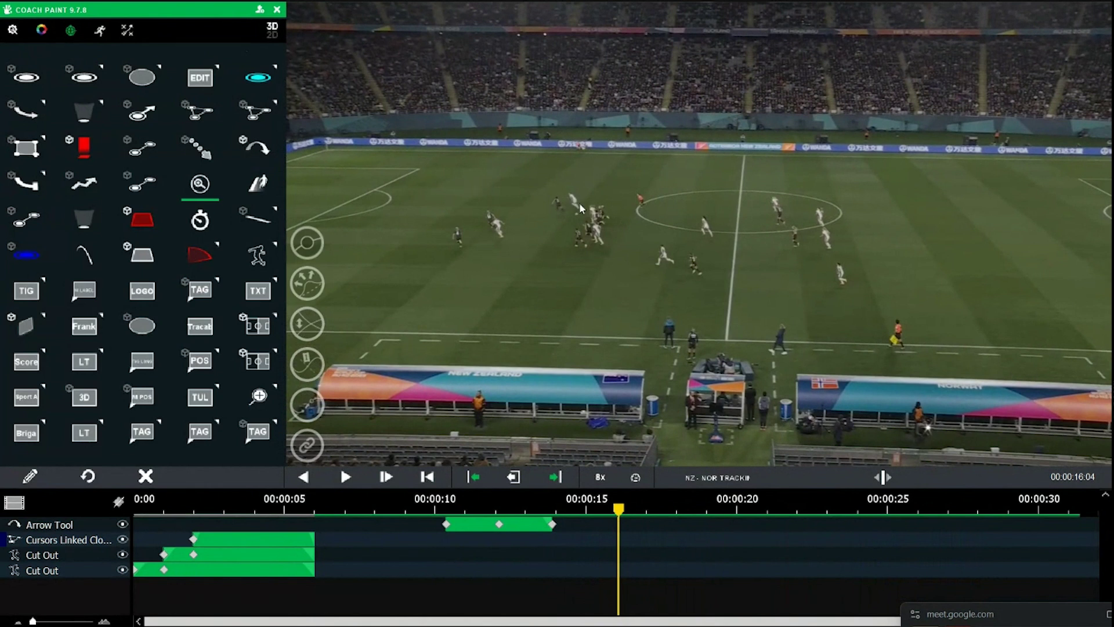
{"action": "left_click", "coordinate": [573, 203]}
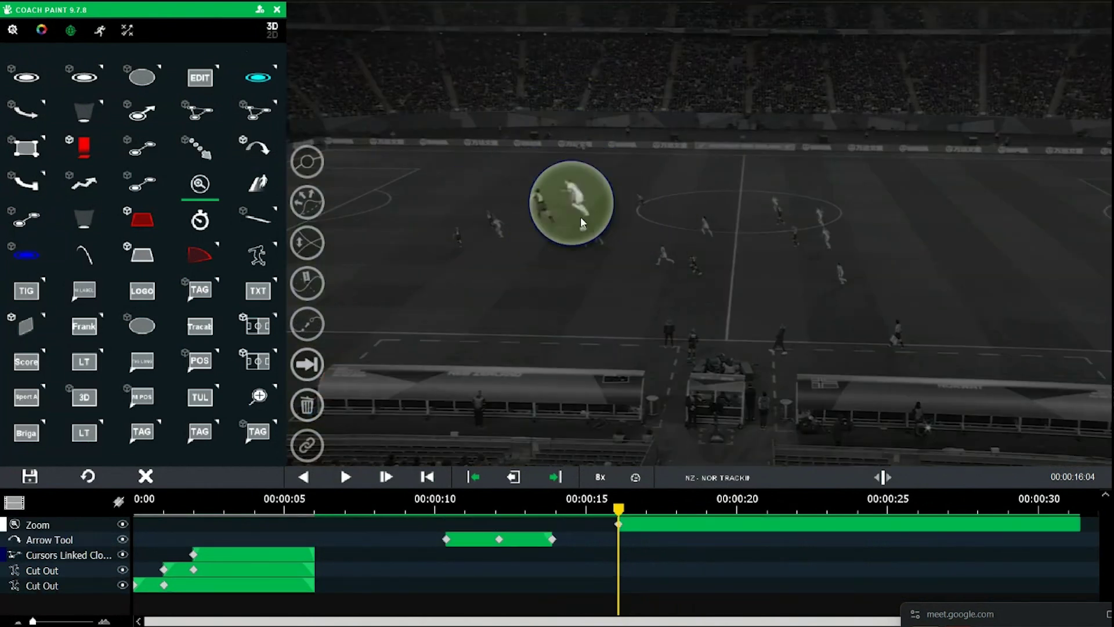
{"action": "left_click_drag", "start_coordinate": [575, 221], "coordinate": [578, 218]}
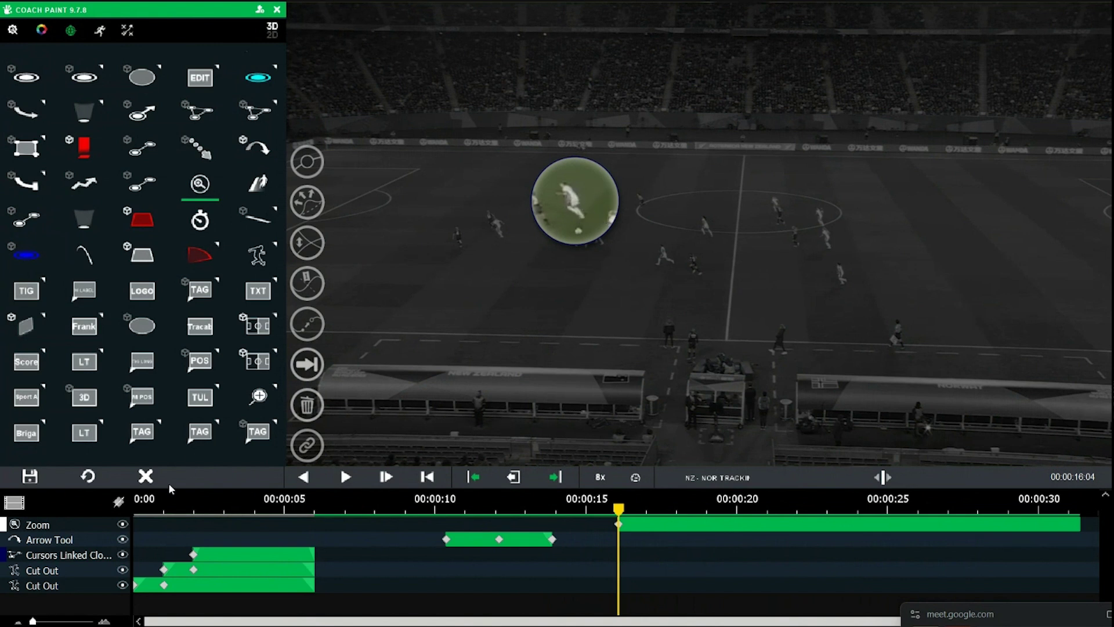
Turn the Zoom graphic's Discolor preset off
{"action": "right_click", "coordinate": [66, 528]}
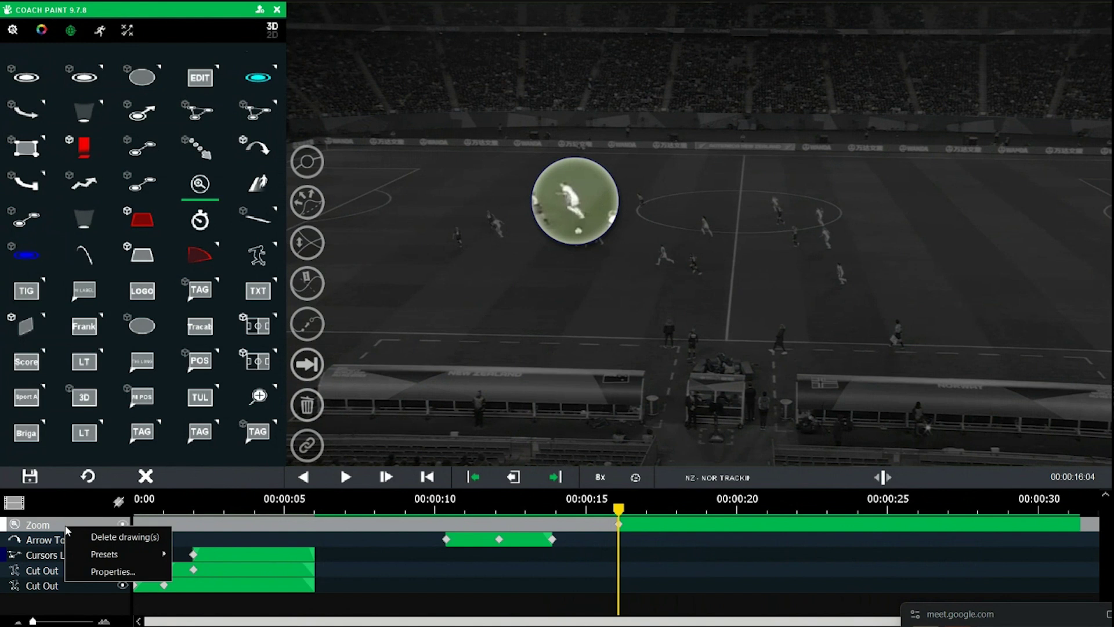
{"action": "mouse_move", "coordinate": [142, 552]}
{"action": "mouse_move", "coordinate": [197, 556]}
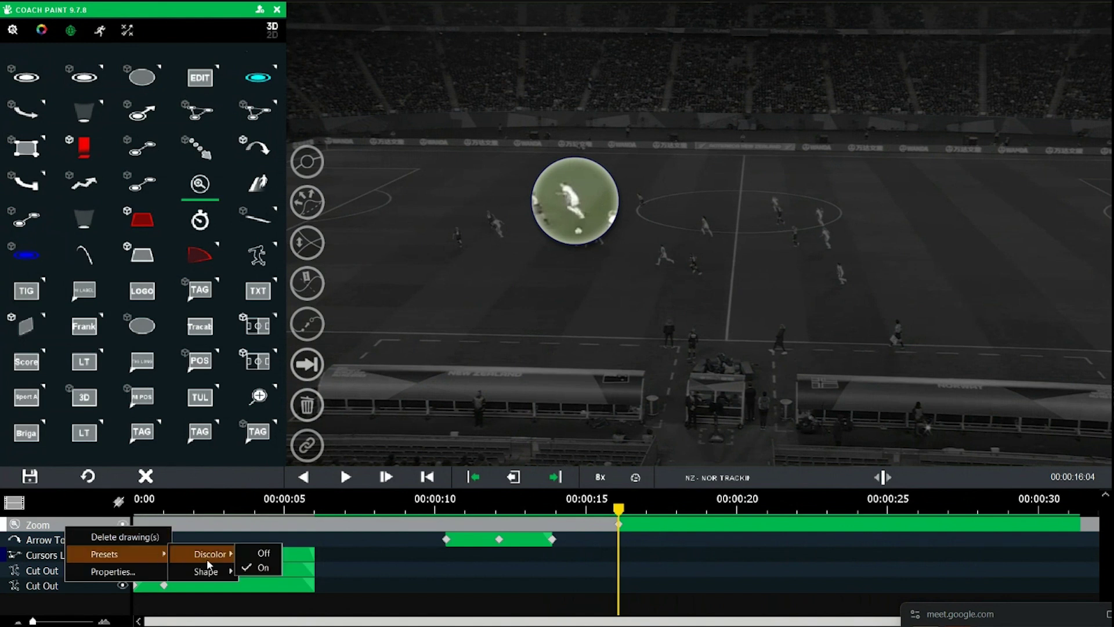
{"action": "left_click", "coordinate": [267, 552]}
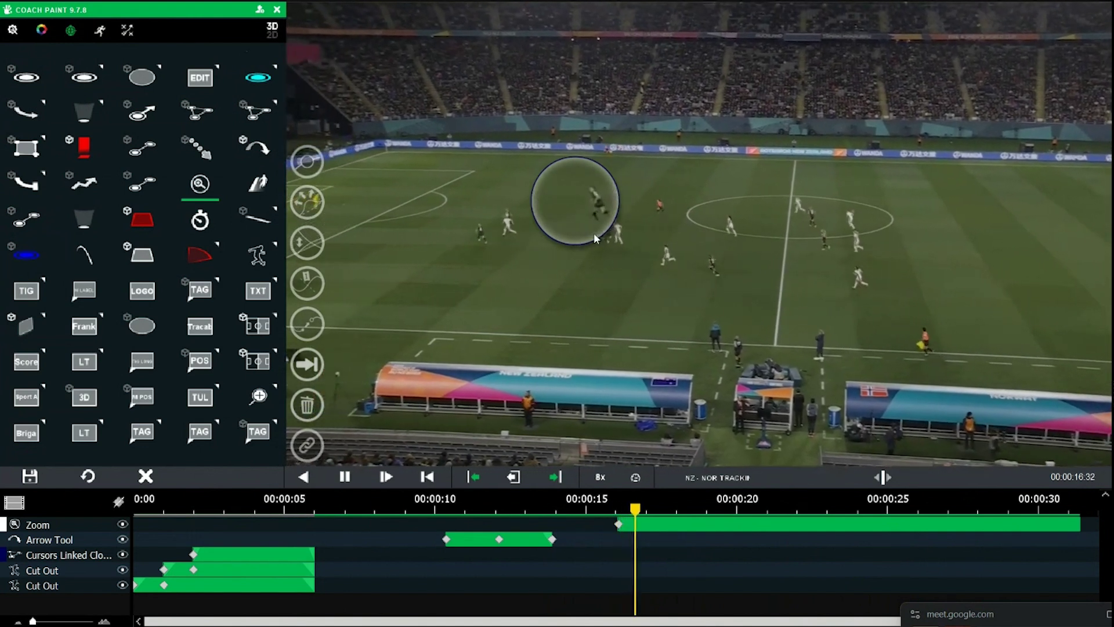
Reposition the Zoom graphic along the play through 00:00:19:43, finish editing it and return to the clip's start
{"action": "left_click_drag", "start_coordinate": [594, 232], "coordinate": [612, 212]}
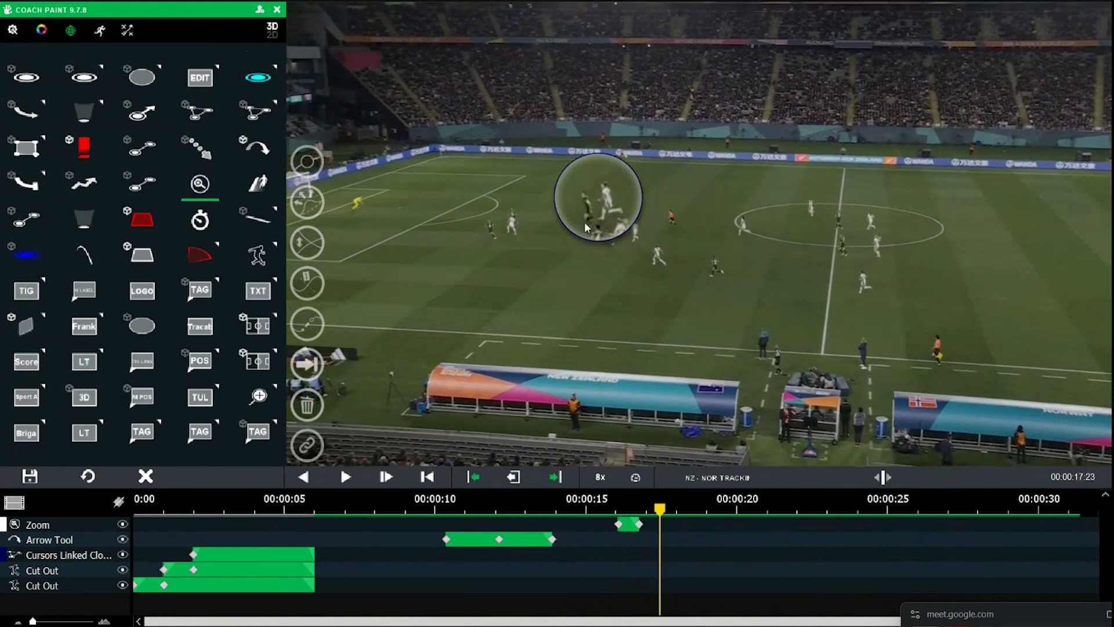
{"action": "left_click_drag", "start_coordinate": [584, 222], "coordinate": [658, 217]}
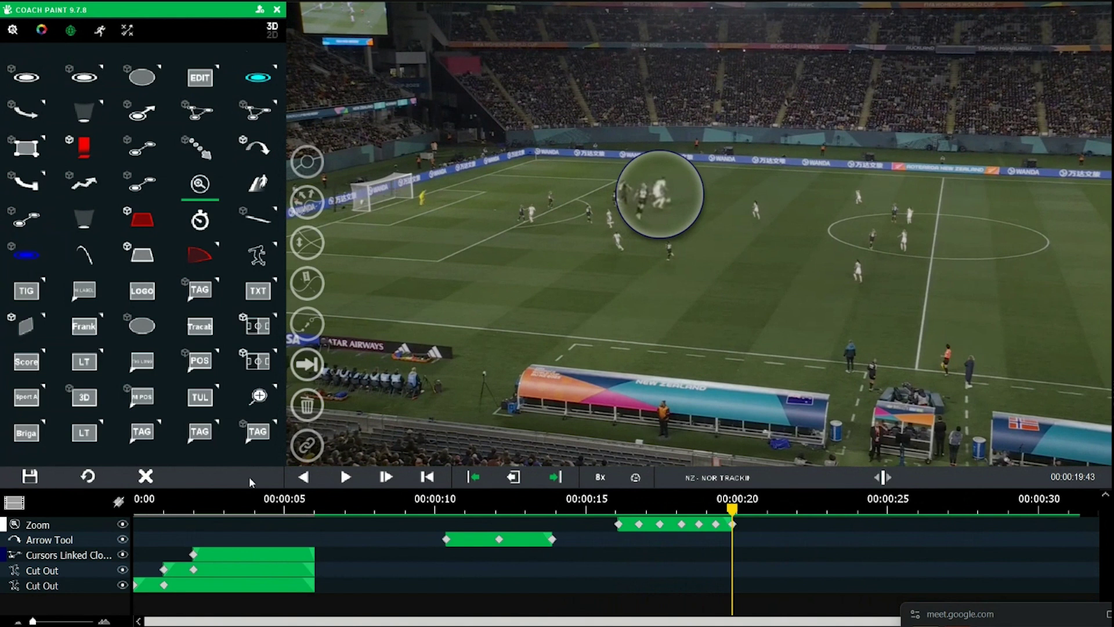
{"action": "left_click", "coordinate": [427, 476]}
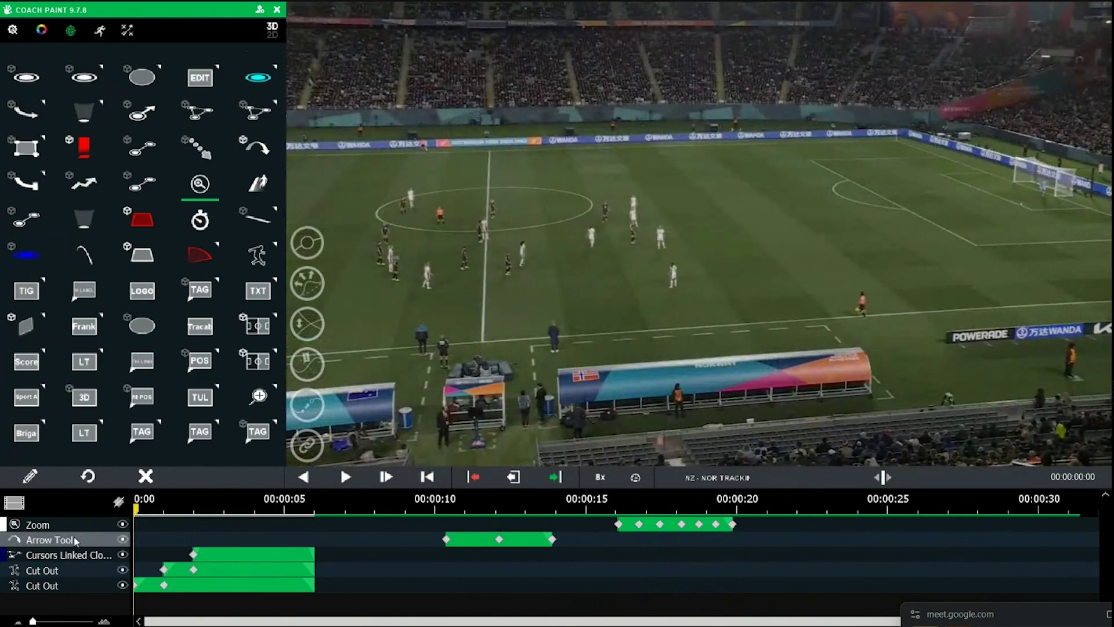
Toggle the Zoom graphic's visibility off and on, and play back its section from just before 00:00:16:04
{"action": "left_click", "coordinate": [121, 524]}
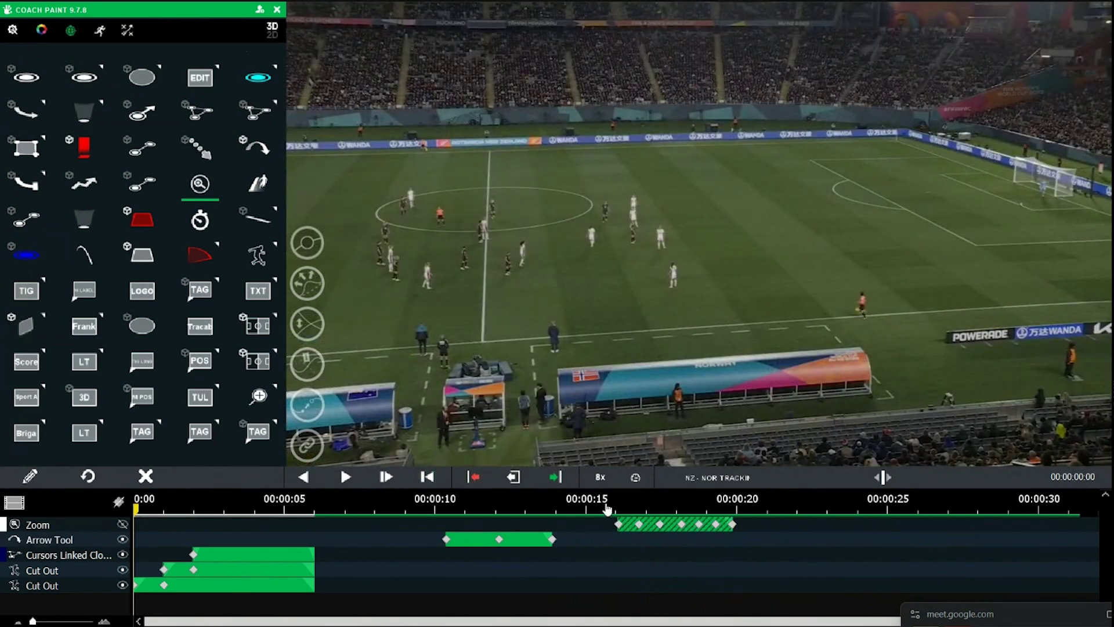
{"action": "mouse_move", "coordinate": [607, 510]}
{"action": "left_mouse_down"}
{"action": "mouse_move", "coordinate": [770, 501]}
{"action": "mouse_move", "coordinate": [612, 509]}
{"action": "left_mouse_up"}
{"action": "left_click", "coordinate": [125, 524]}
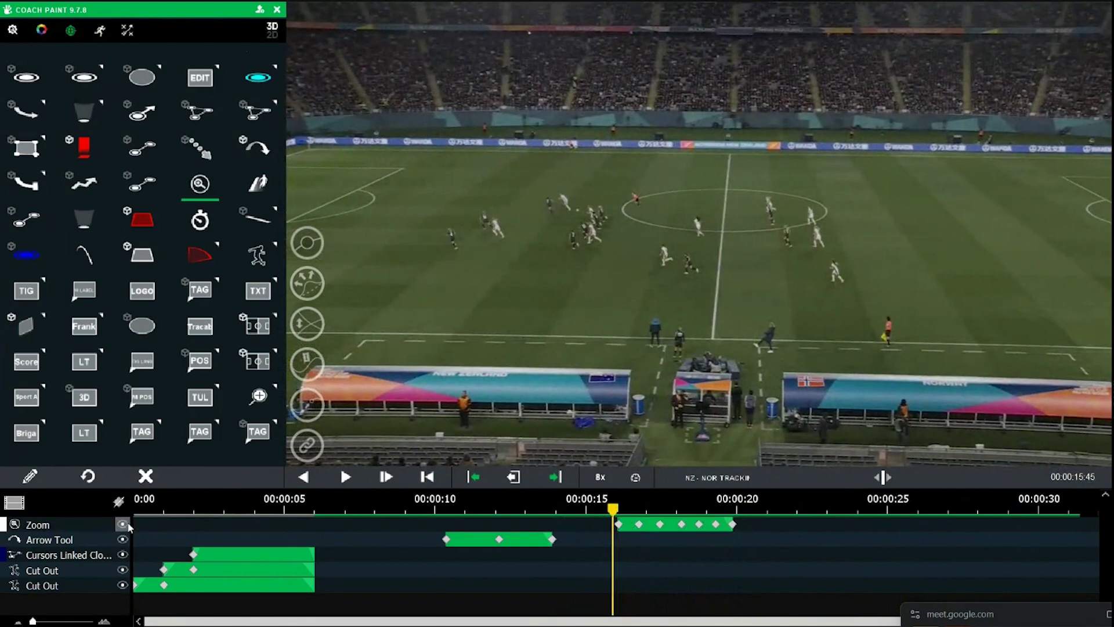
{"action": "left_click", "coordinate": [573, 528]}
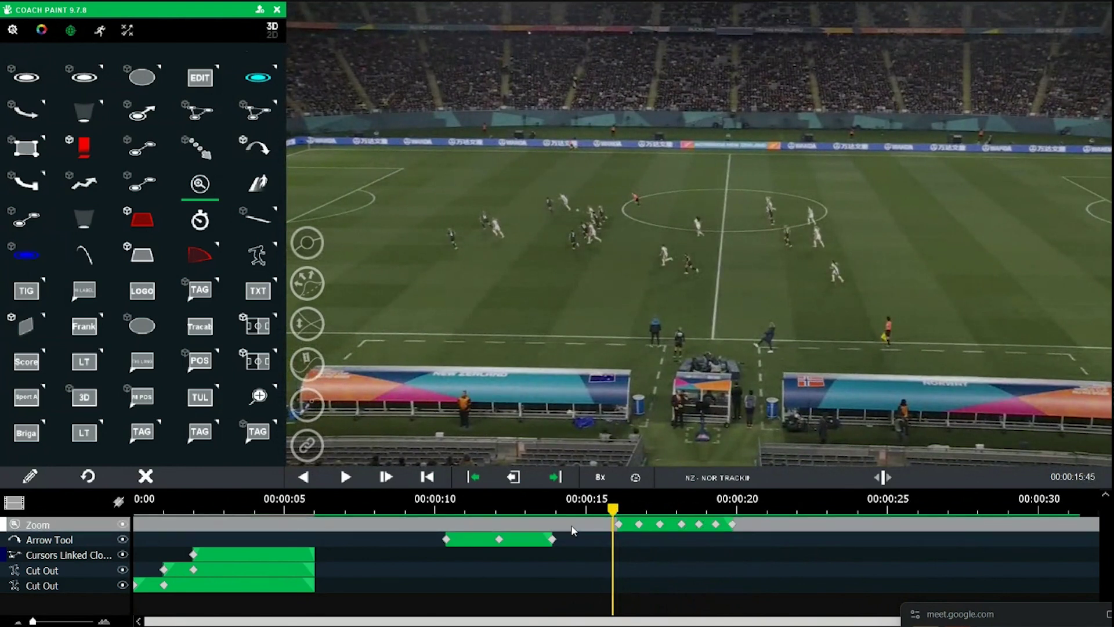
{"action": "mouse_move", "coordinate": [613, 509]}
{"action": "left_mouse_down"}
{"action": "mouse_move", "coordinate": [576, 509]}
{"action": "mouse_move", "coordinate": [748, 509]}
{"action": "mouse_move", "coordinate": [609, 509]}
{"action": "left_mouse_up"}
{"action": "left_click", "coordinate": [345, 477]}
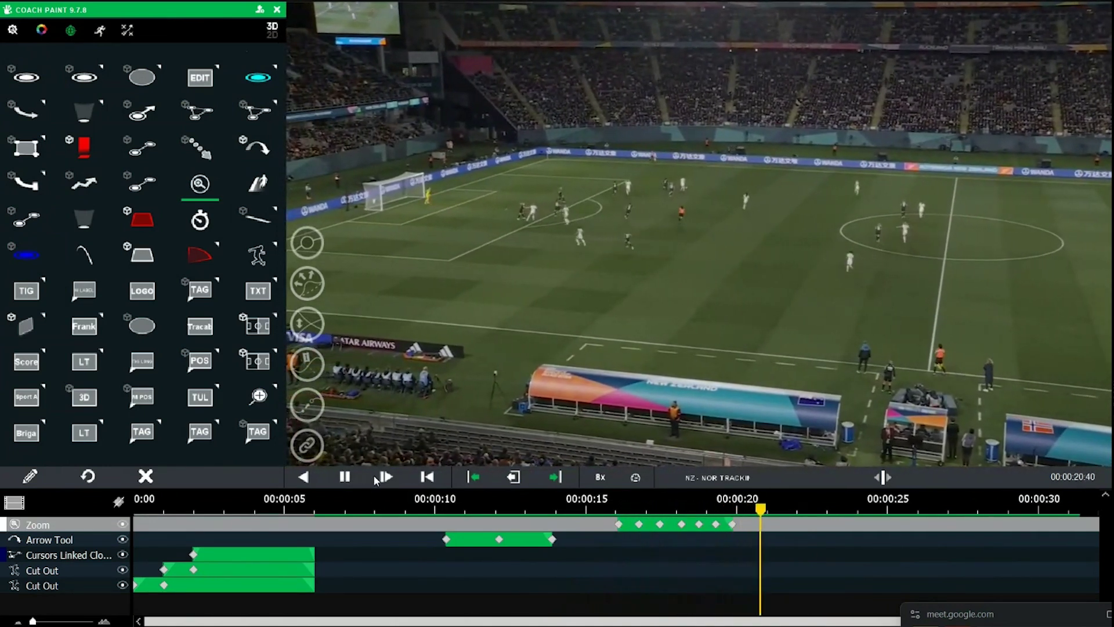
{"action": "key", "text": "space"}
Turn the Zoom graphic's Discolor preset on and finish editing it
{"action": "right_click", "coordinate": [49, 525]}
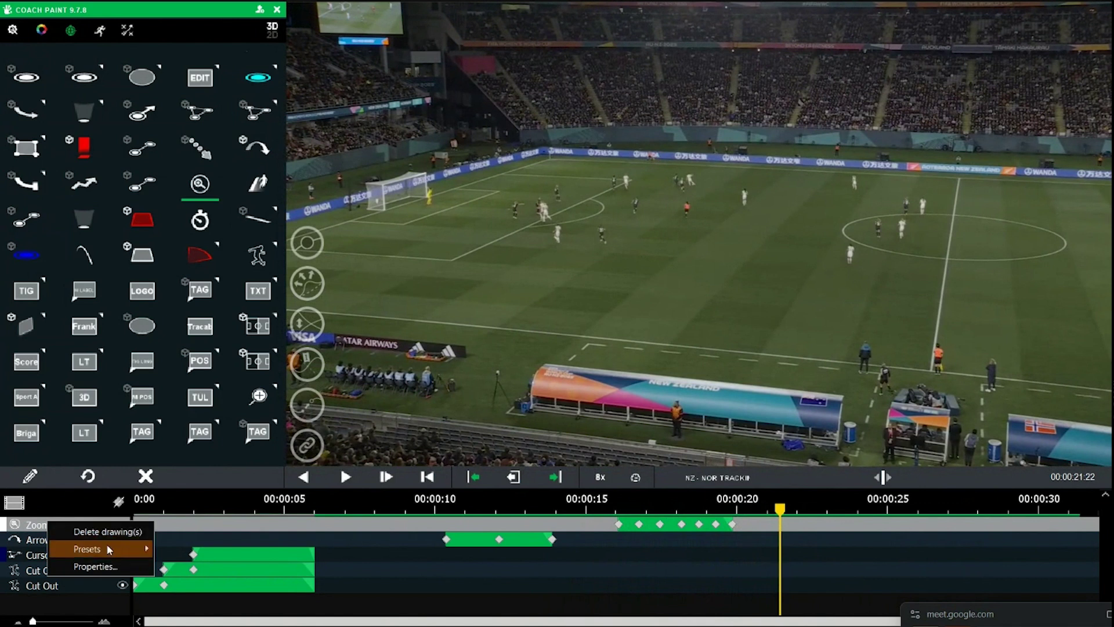
{"action": "mouse_move", "coordinate": [110, 551]}
{"action": "mouse_move", "coordinate": [197, 549]}
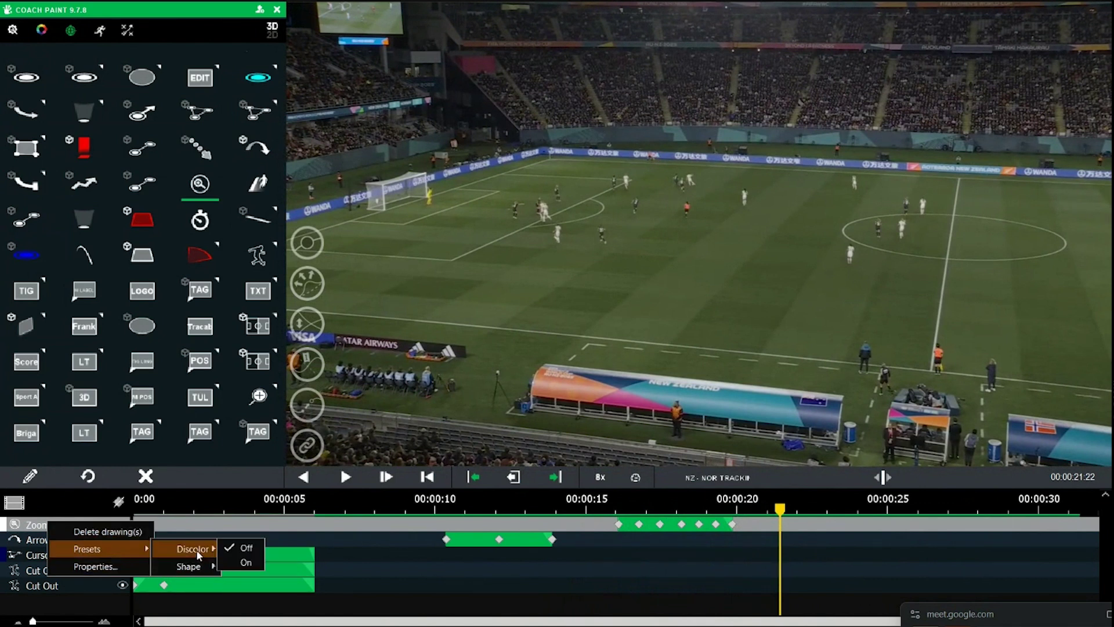
{"action": "left_click", "coordinate": [250, 561]}
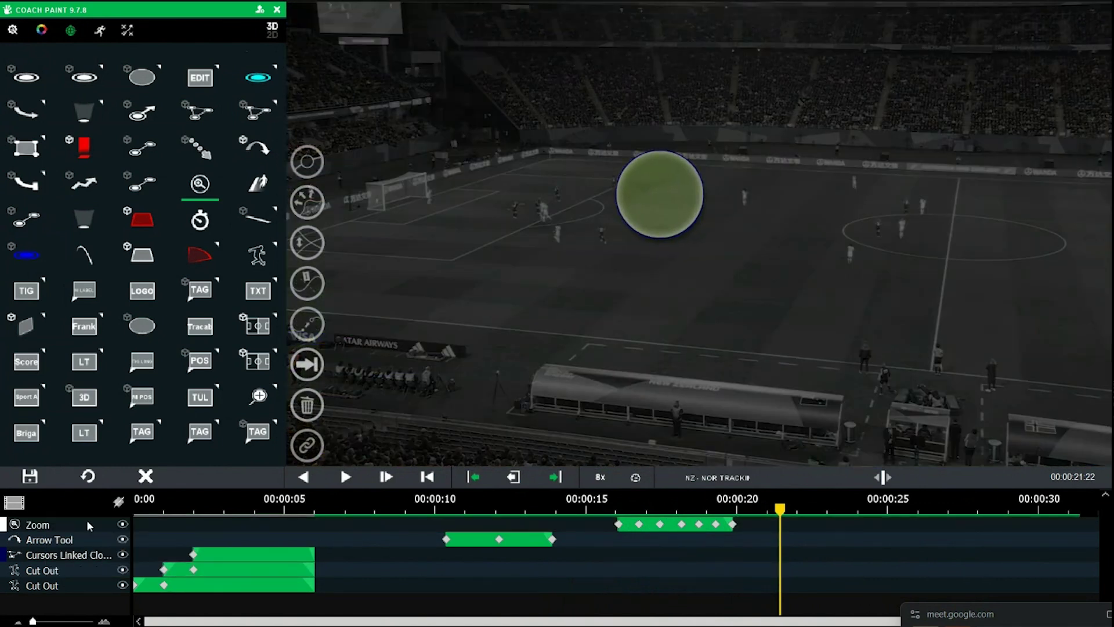
{"action": "left_click", "coordinate": [435, 480]}
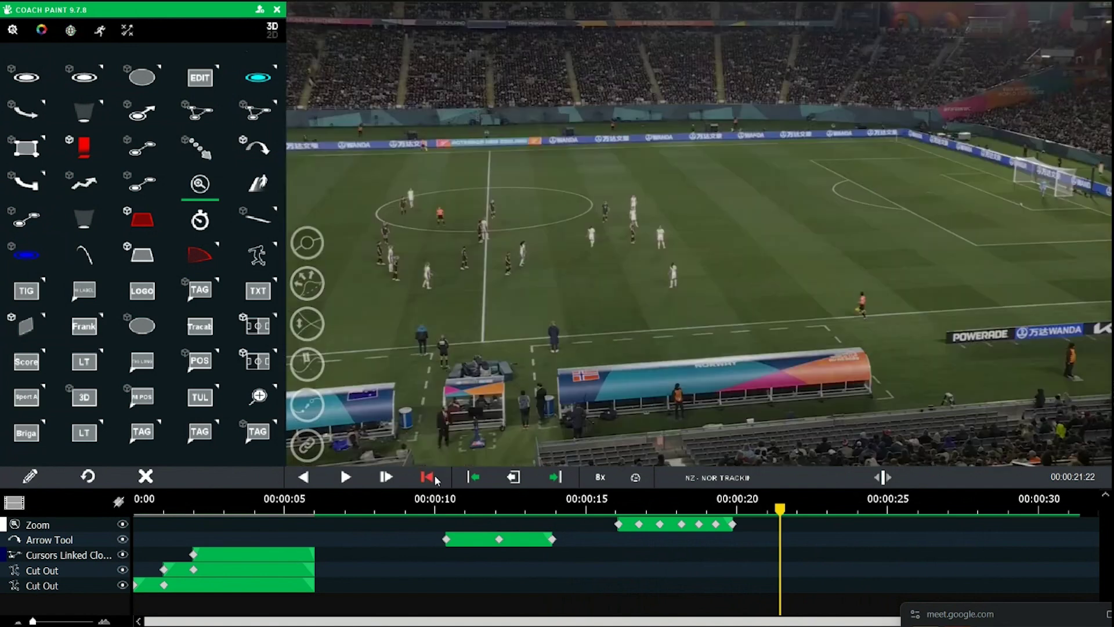
Play the clip past the Zoom graphic to about 00:00:24:08 to review the effect
{"action": "key", "text": "space"}
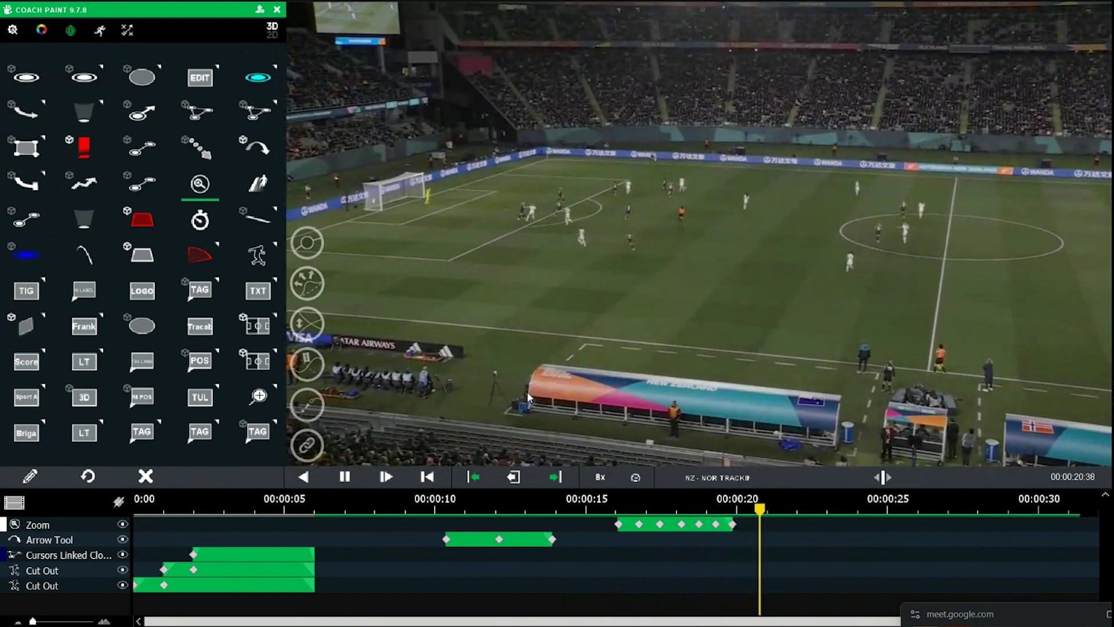
{"action": "key", "text": "space"}
{"action": "key", "text": "space"}
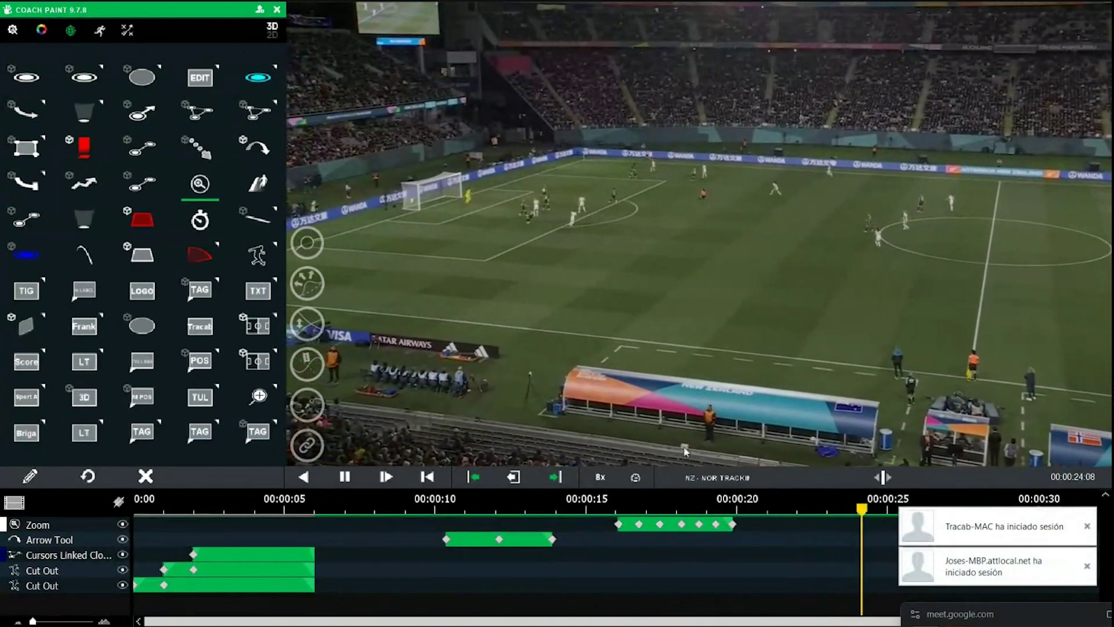
{"action": "key", "text": "space"}
Enable 8x and insert a 6:00 pause at 00:00:21:21
{"action": "left_click_drag", "start_coordinate": [866, 509], "coordinate": [779, 492]}
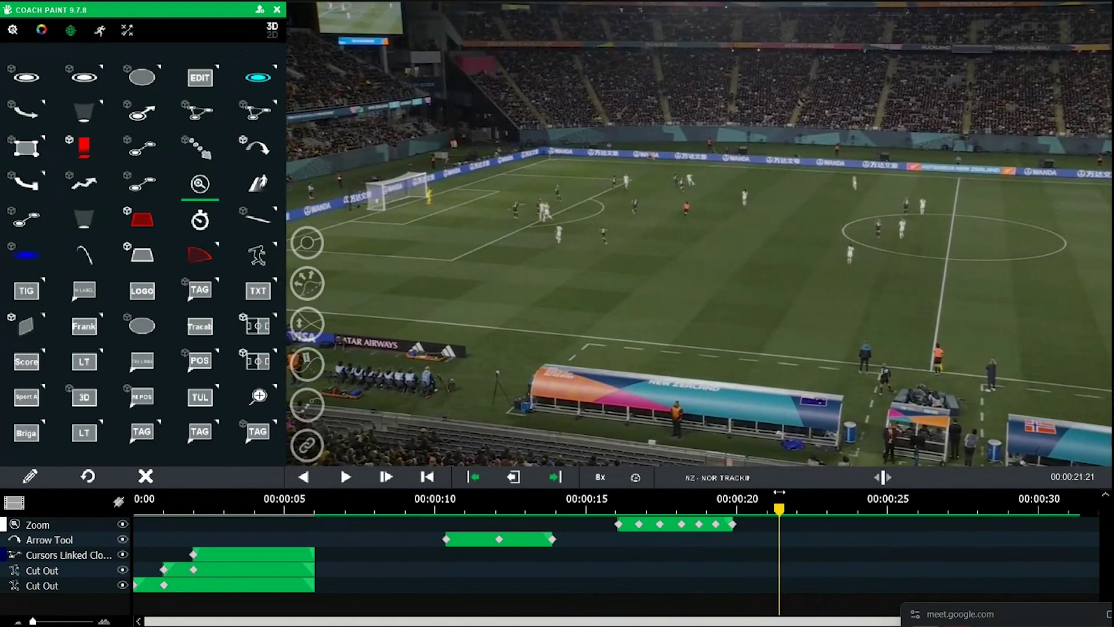
{"action": "left_click", "coordinate": [636, 478]}
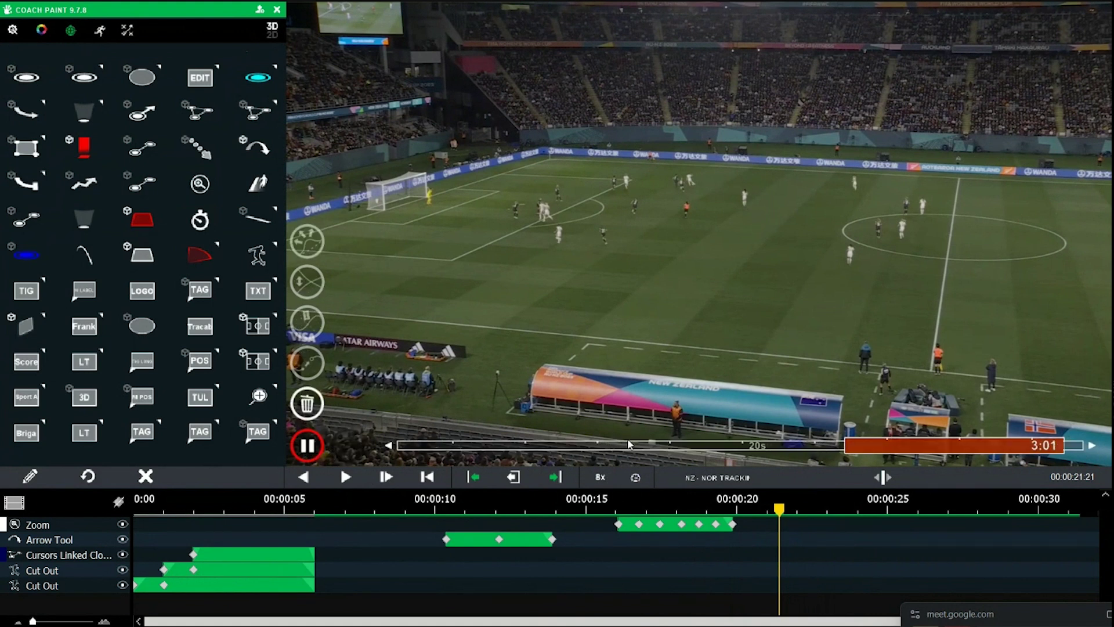
{"action": "left_click", "coordinate": [604, 479]}
{"action": "left_click_drag", "start_coordinate": [845, 445], "coordinate": [620, 442]}
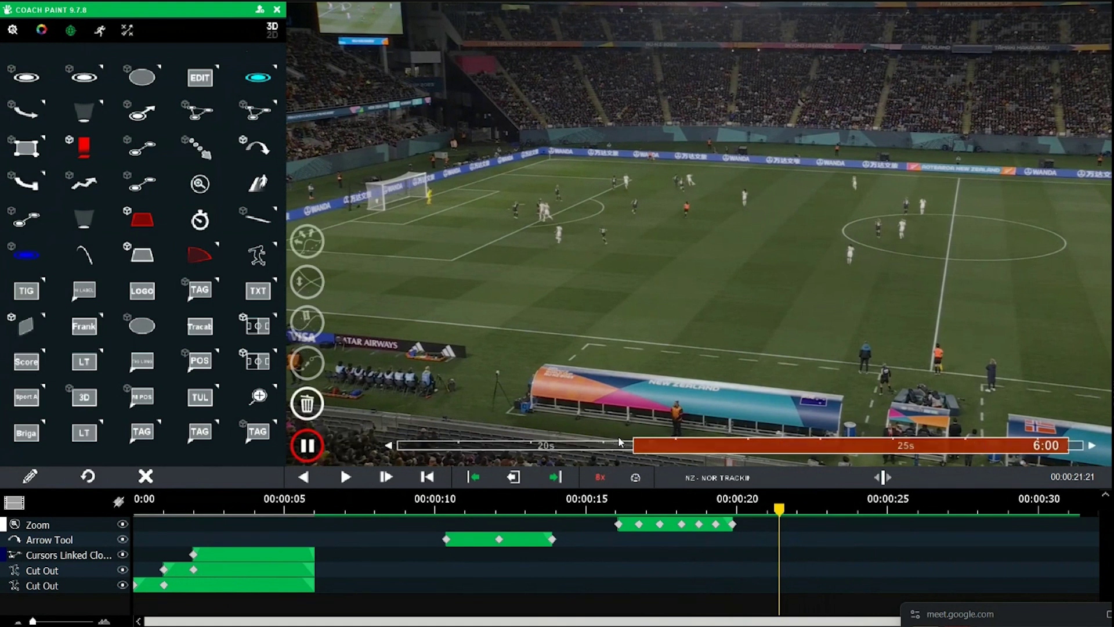
{"action": "left_click", "coordinate": [308, 459]}
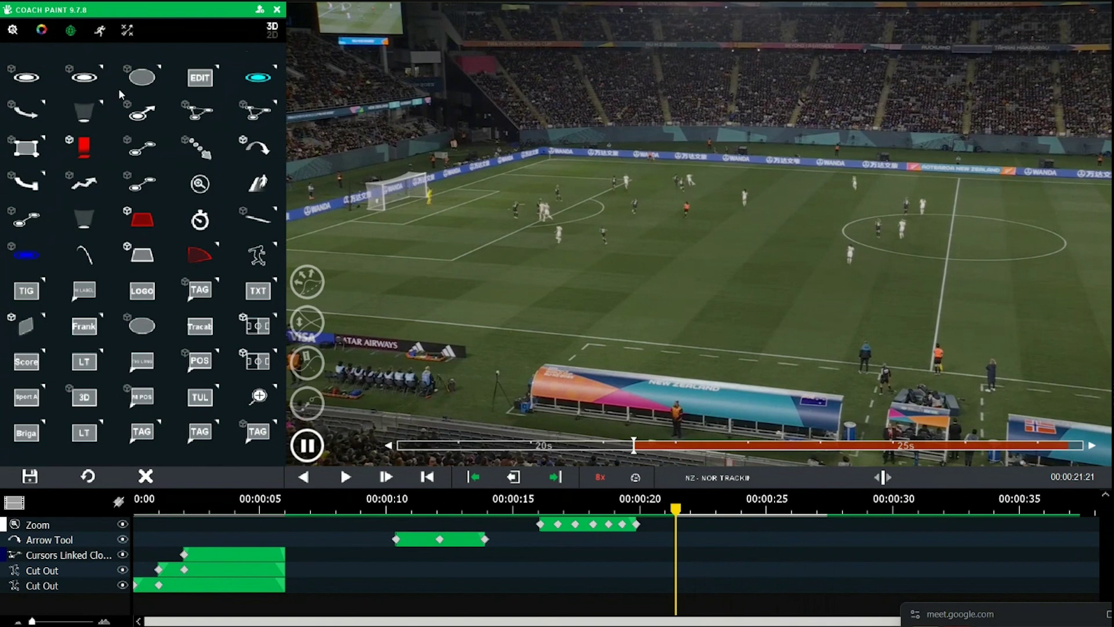
{"action": "left_click", "coordinate": [33, 85]}
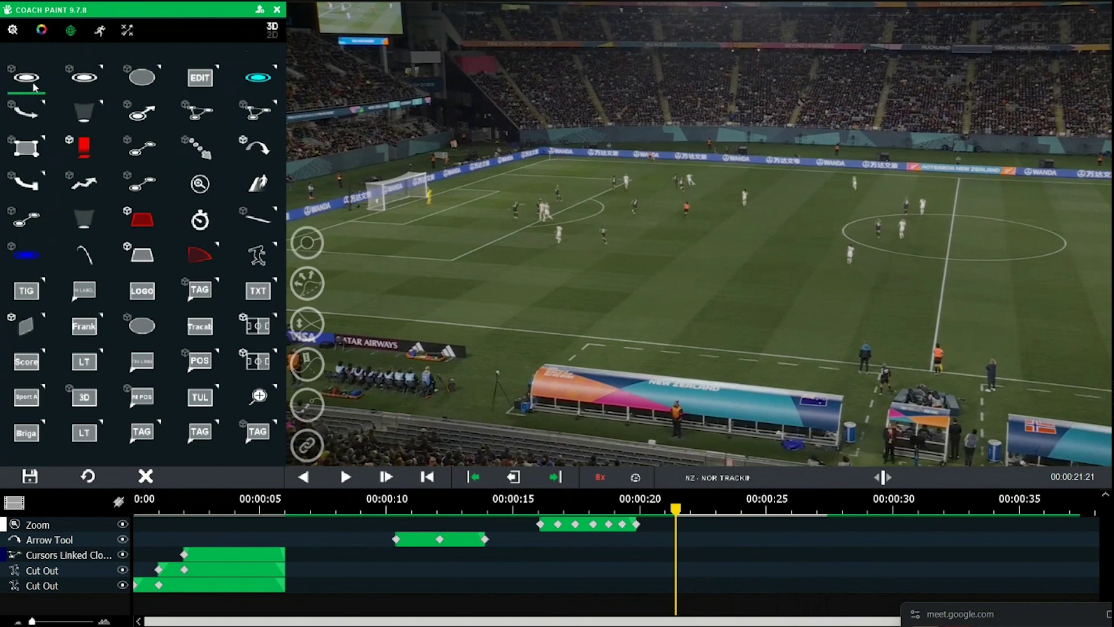
{"action": "left_click", "coordinate": [693, 183]}
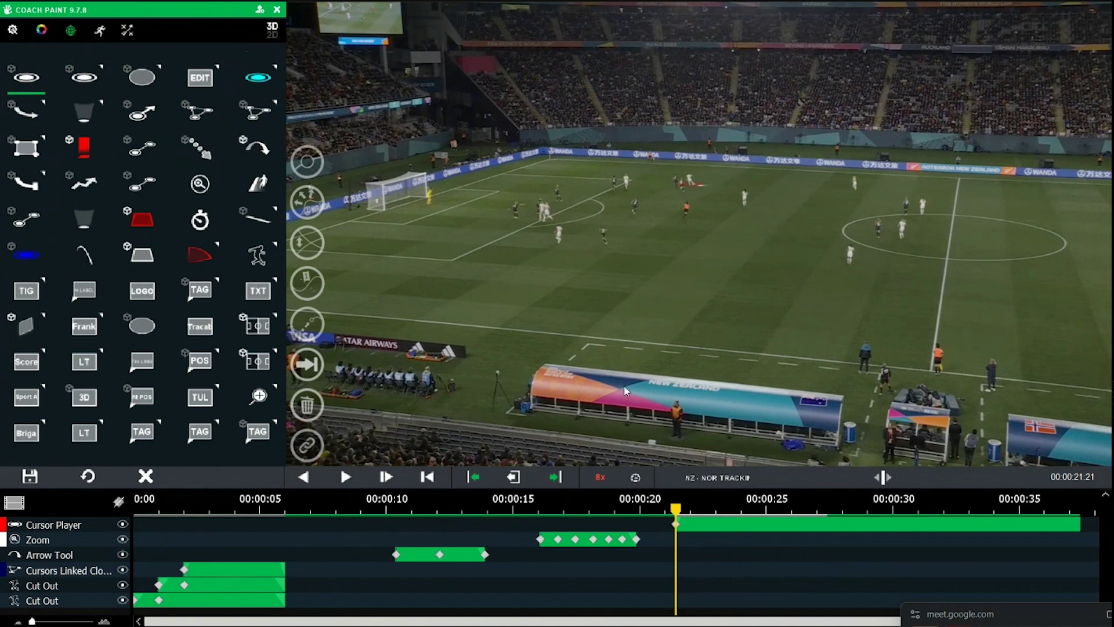
{"action": "left_click", "coordinate": [143, 477]}
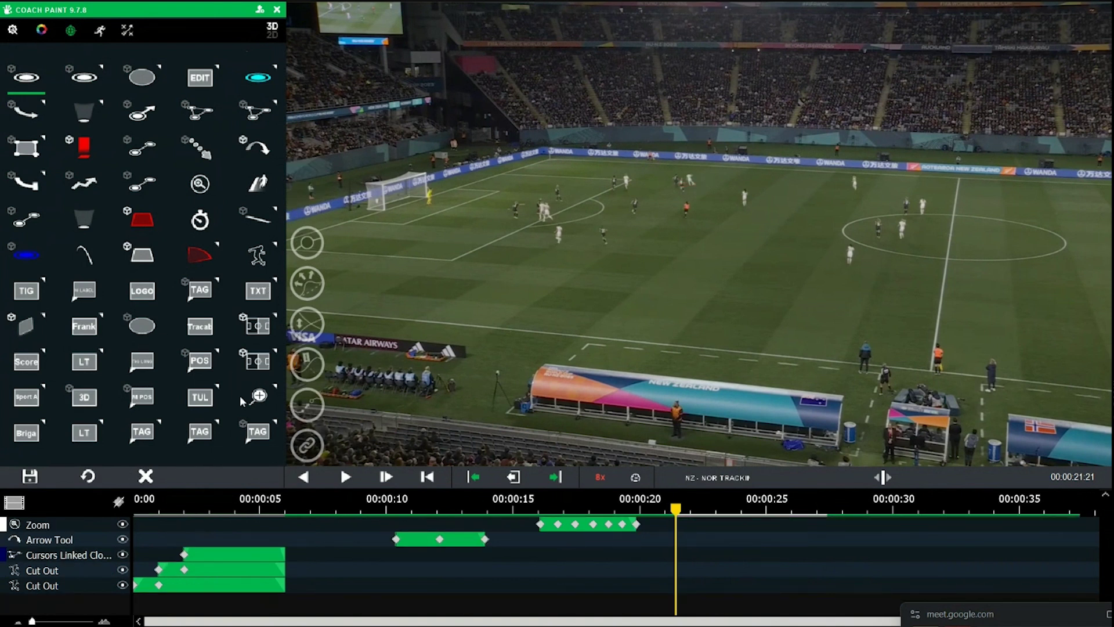
Add a Zoom Pan at 00:00:21:21, magnifying the image and framing the players between the penalty arc and the far touchline
{"action": "left_click", "coordinate": [260, 396]}
{"action": "left_click", "coordinate": [342, 397]}
{"action": "left_click", "coordinate": [258, 327]}
{"action": "left_click", "coordinate": [348, 331]}
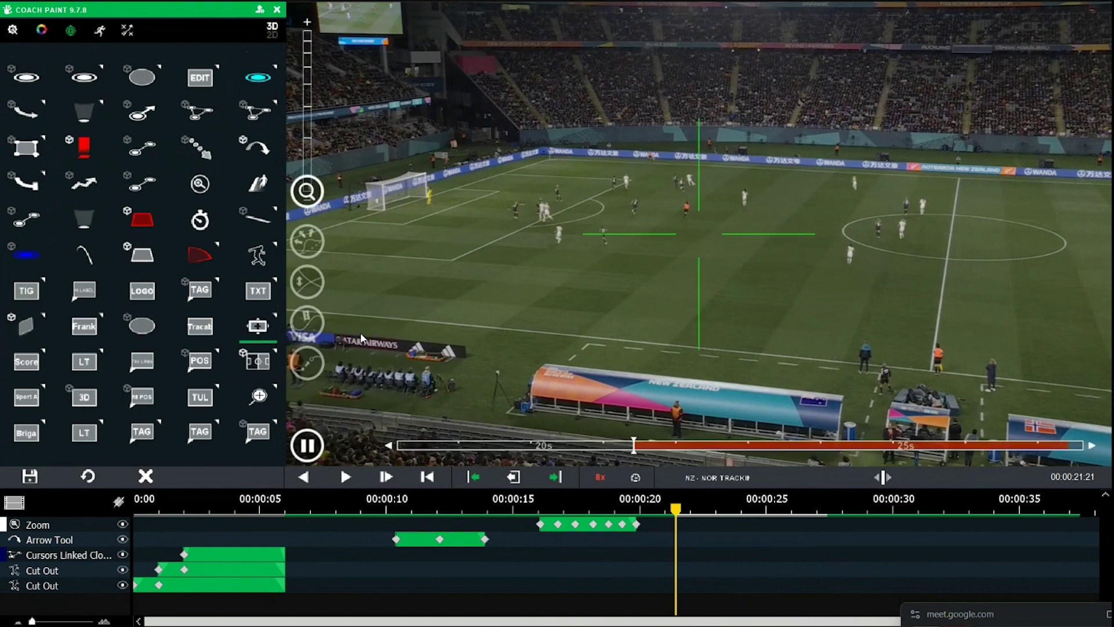
{"action": "left_click_drag", "start_coordinate": [311, 194], "coordinate": [312, 84]}
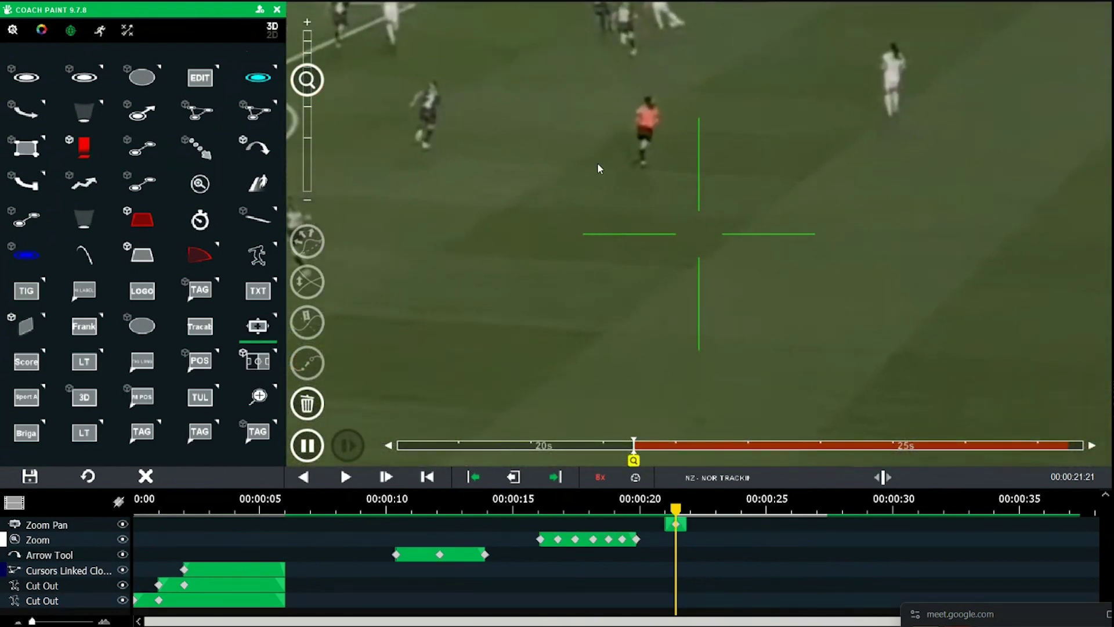
{"action": "left_click_drag", "start_coordinate": [600, 169], "coordinate": [741, 374]}
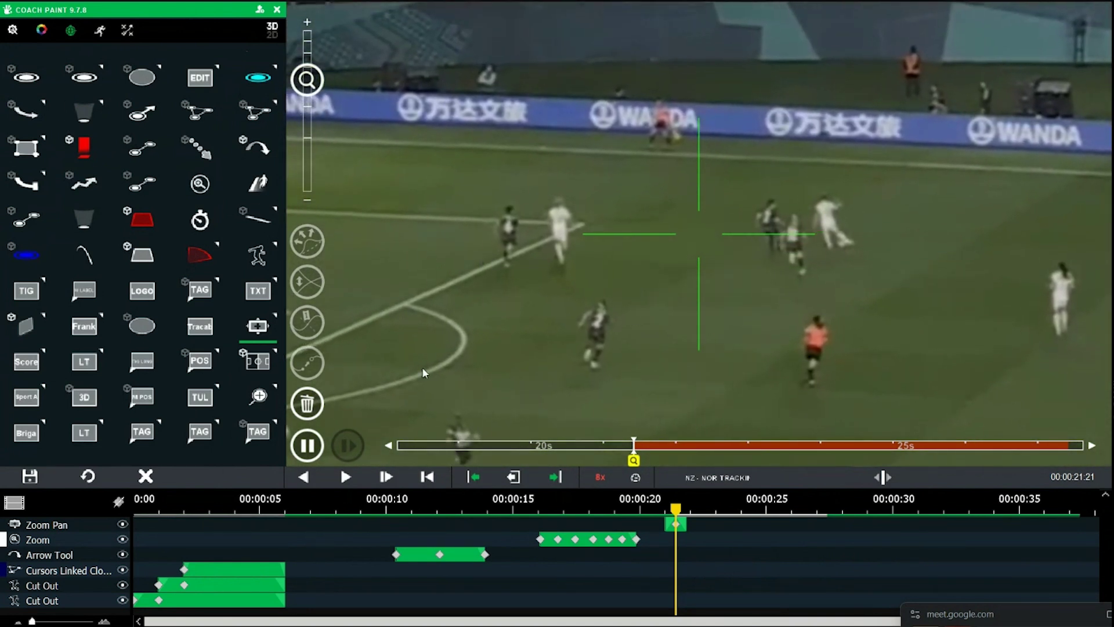
Place a Cursor Player ring at the feet of the white-shirted player beside the two dark-shirted defenders
{"action": "left_click", "coordinate": [32, 69]}
{"action": "left_click", "coordinate": [838, 251]}
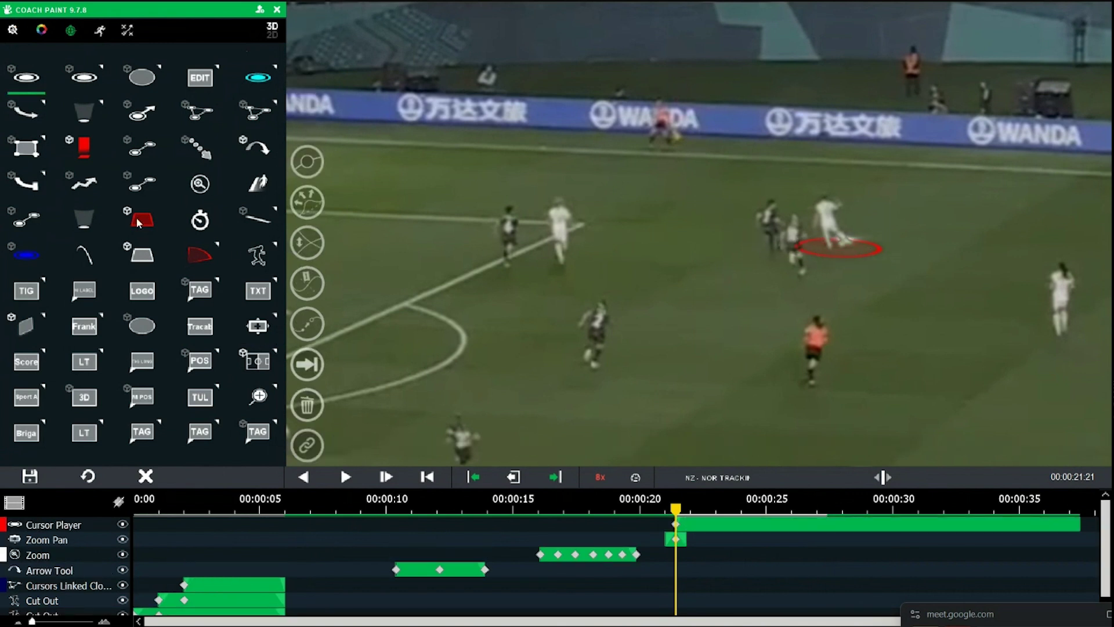
{"action": "left_click", "coordinate": [185, 144]}
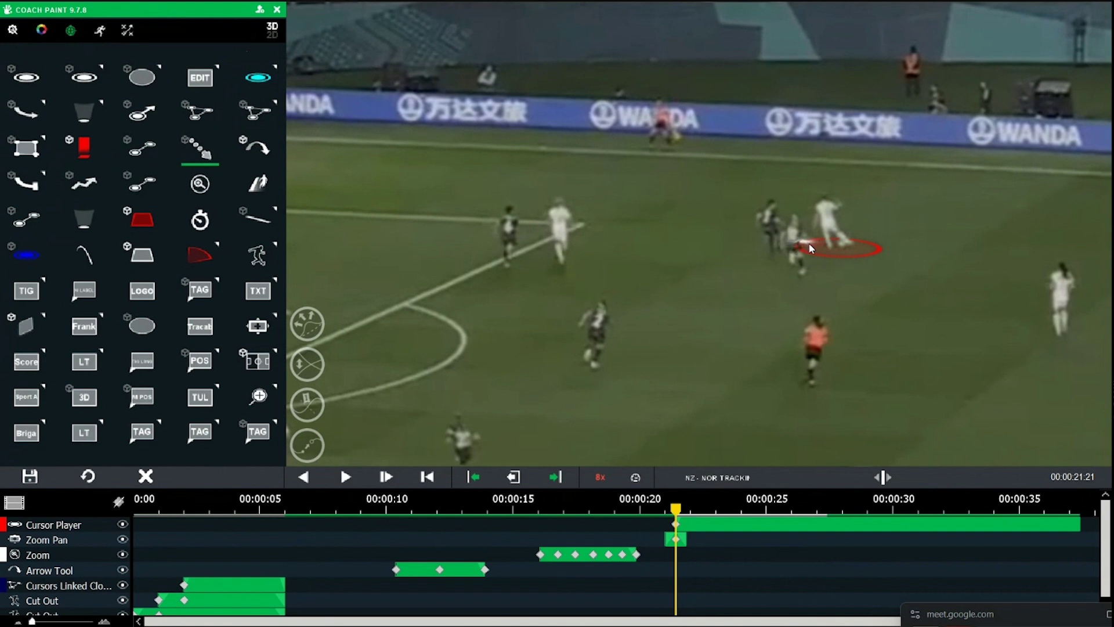
{"action": "left_click_drag", "start_coordinate": [809, 243], "coordinate": [603, 206]}
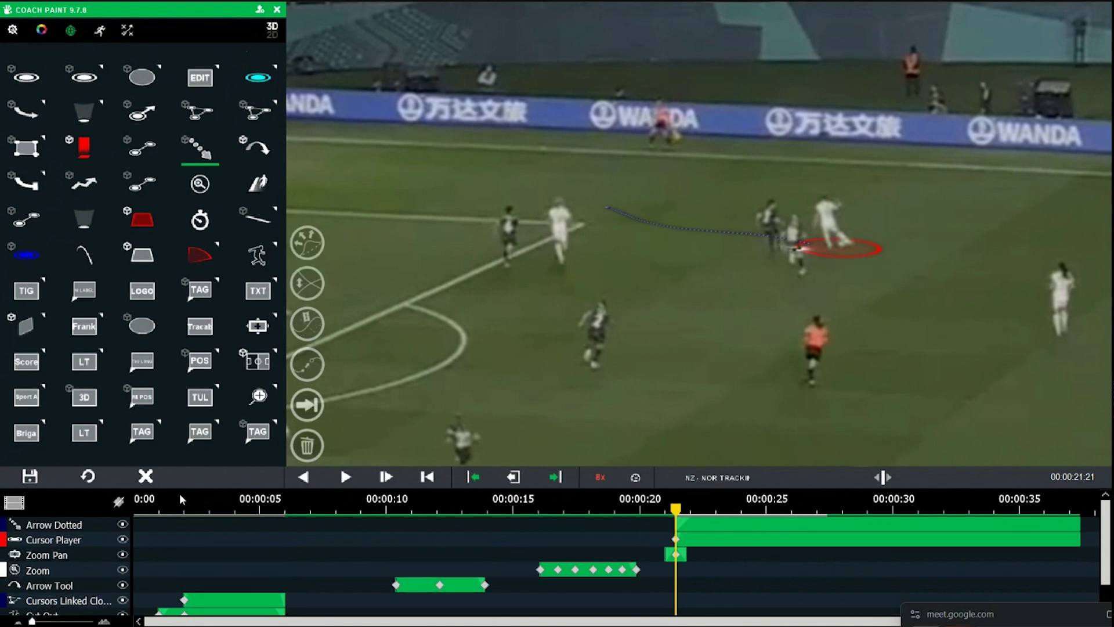
{"action": "key", "text": "Delete"}
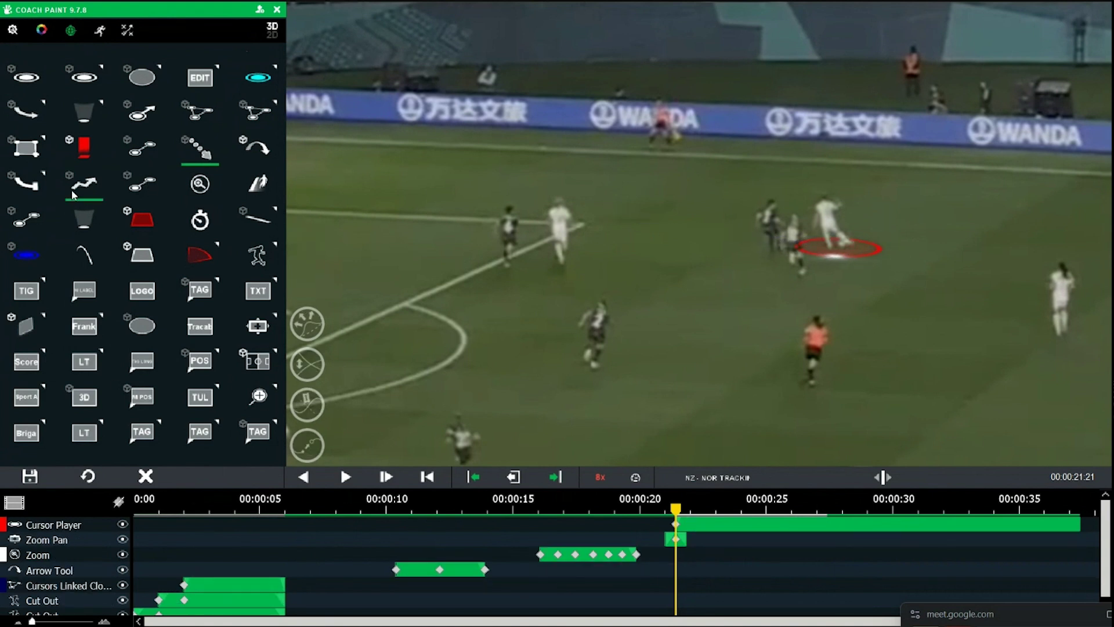
Draw a straight Arrow Poly from the ringed player into the central open space and place a Cursor Player ring under the white-shirted player at the penalty-box corner
{"action": "mouse_move", "coordinate": [797, 242]}
{"action": "left_mouse_down"}
{"action": "mouse_move", "coordinate": [608, 205]}
{"action": "mouse_move", "coordinate": [631, 212]}
{"action": "left_mouse_up"}
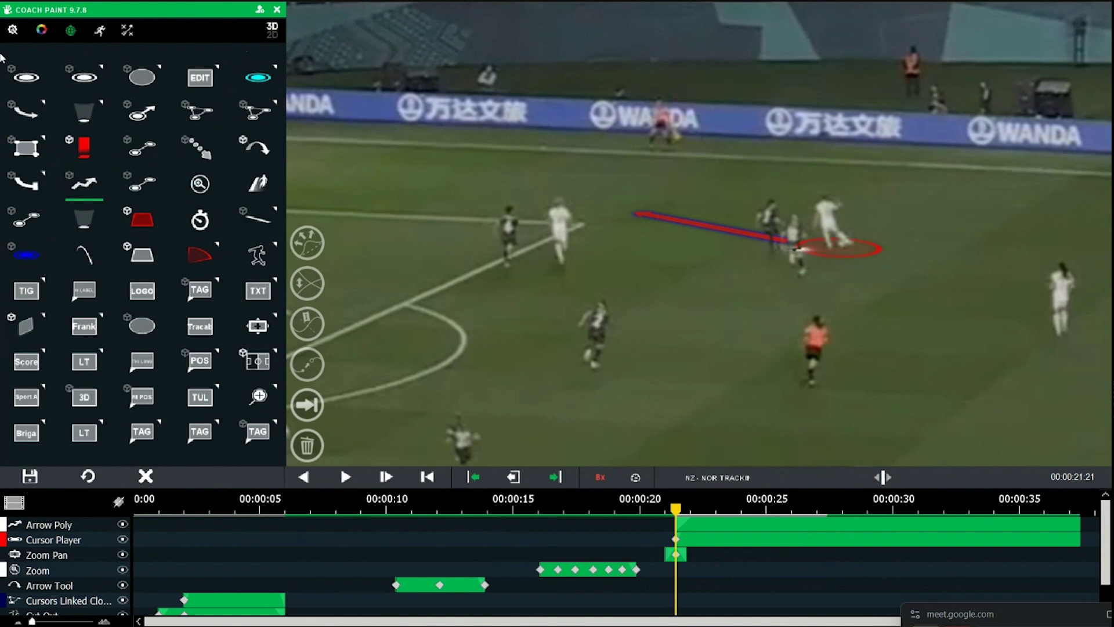
{"action": "left_click", "coordinate": [31, 82]}
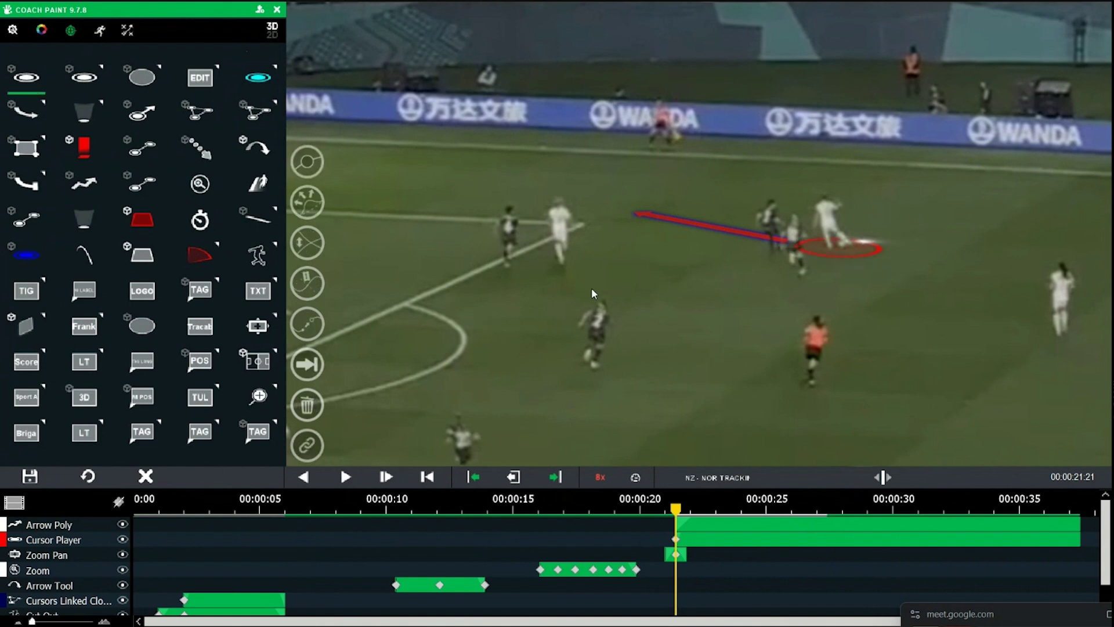
{"action": "left_click", "coordinate": [560, 266]}
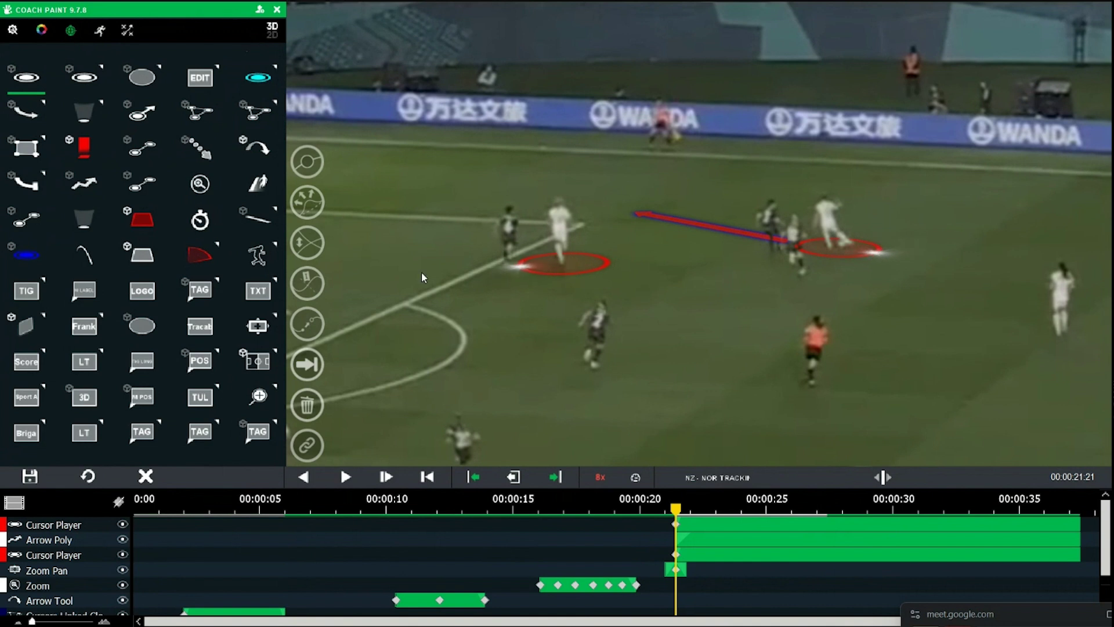
Draw a short curved Arrow Dotted from the ringed player at the penalty-box corner toward the tip of the straight arrow
{"action": "left_click", "coordinate": [198, 146]}
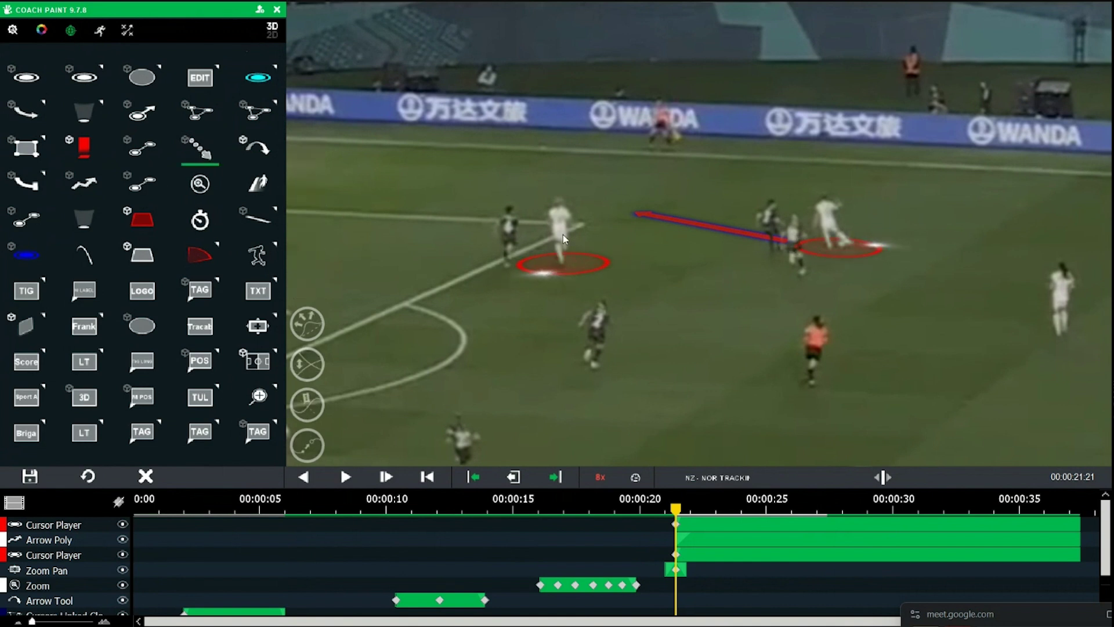
{"action": "left_click", "coordinate": [569, 253]}
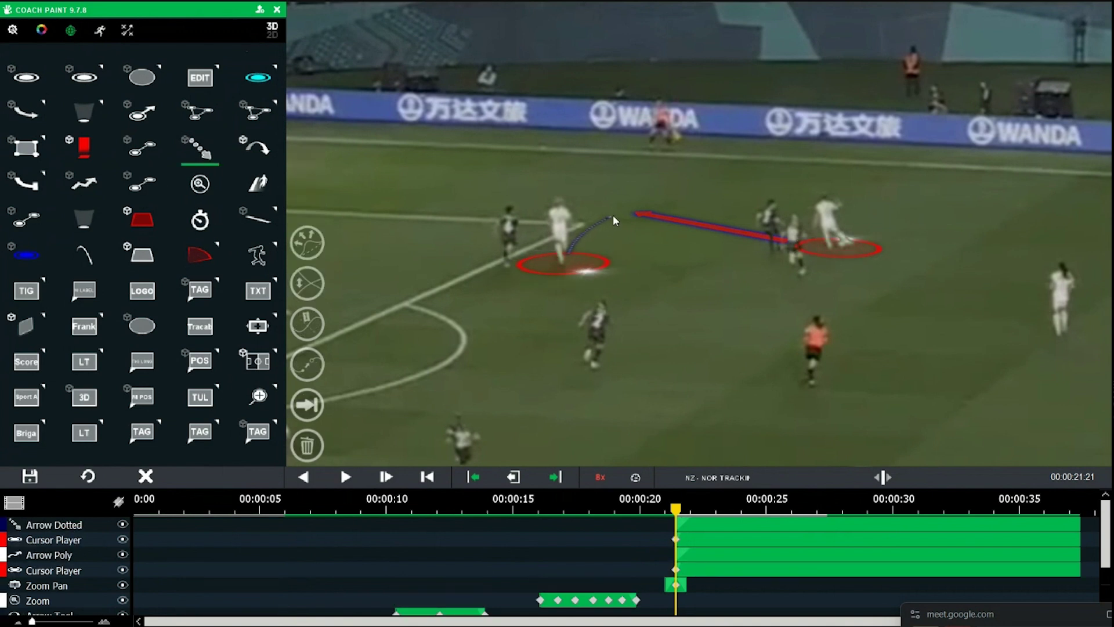
{"action": "left_click", "coordinate": [611, 217]}
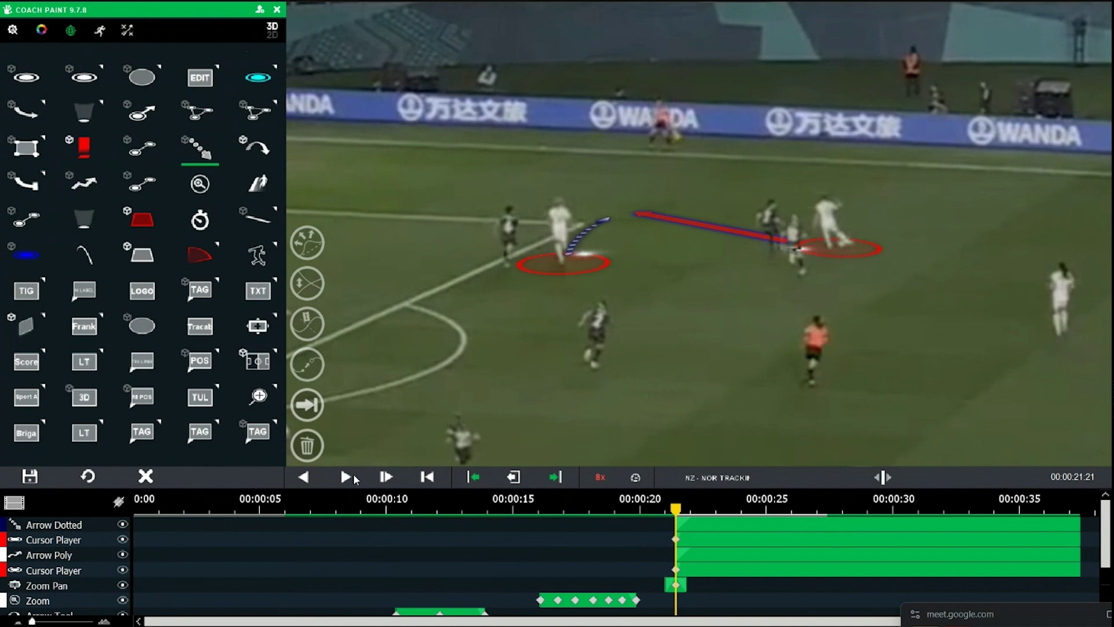
Recolour the short dotted arrow by setting its first and third colours to red, FF0000
{"action": "left_click", "coordinate": [52, 524]}
{"action": "right_click", "coordinate": [39, 525]}
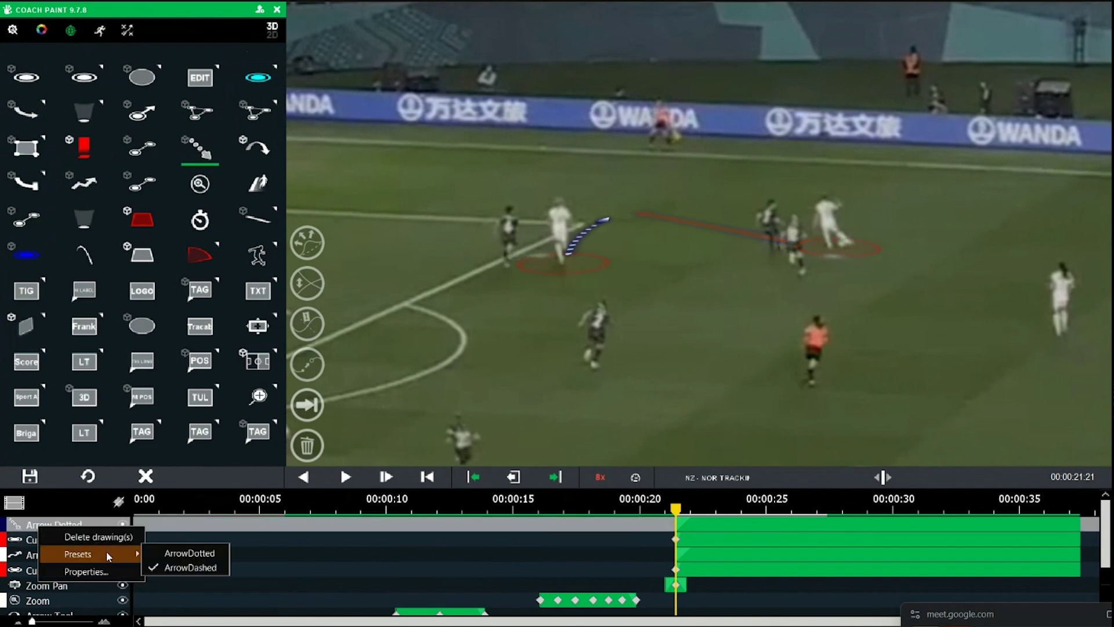
{"action": "left_click", "coordinate": [86, 572]}
{"action": "left_click", "coordinate": [187, 90]}
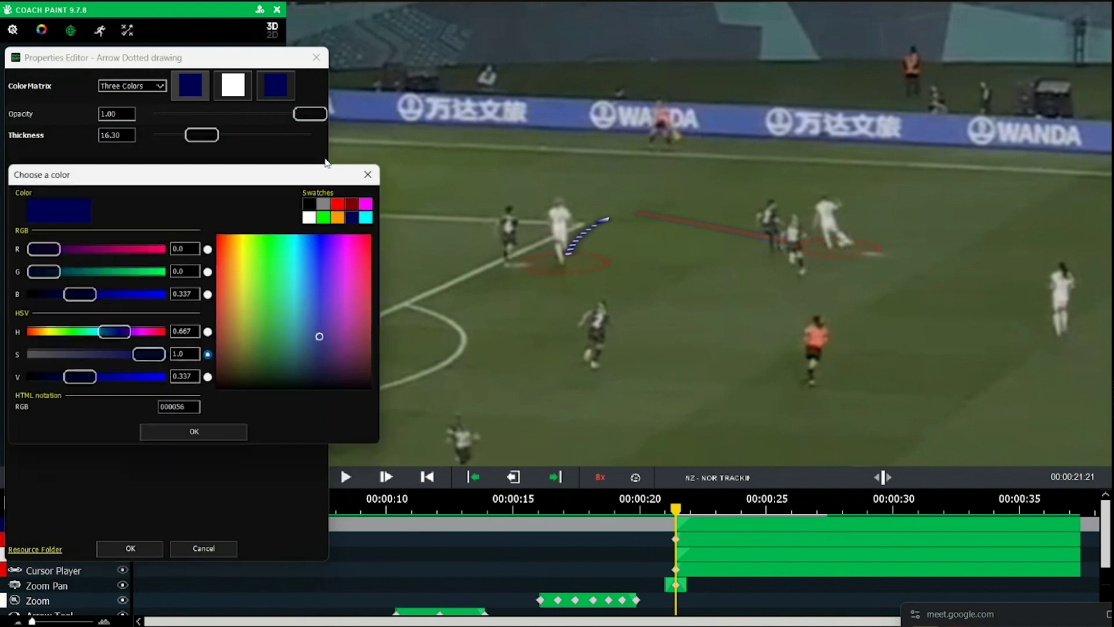
{"action": "left_click", "coordinate": [342, 201]}
{"action": "left_click", "coordinate": [212, 440]}
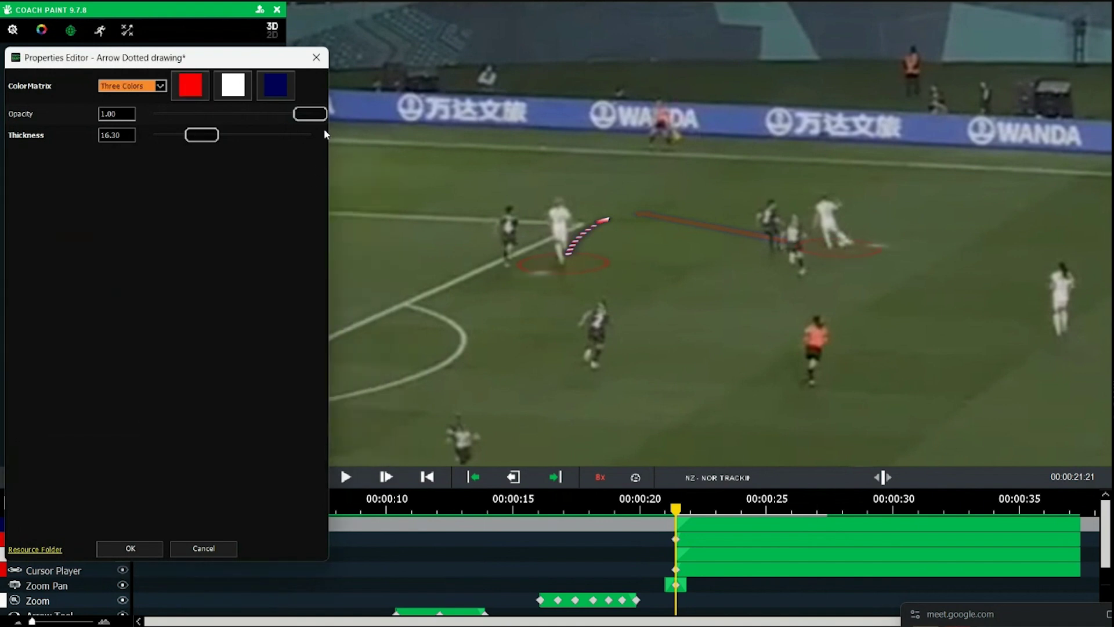
{"action": "left_click", "coordinate": [275, 85]}
{"action": "left_click", "coordinate": [342, 202]}
{"action": "left_click", "coordinate": [244, 435]}
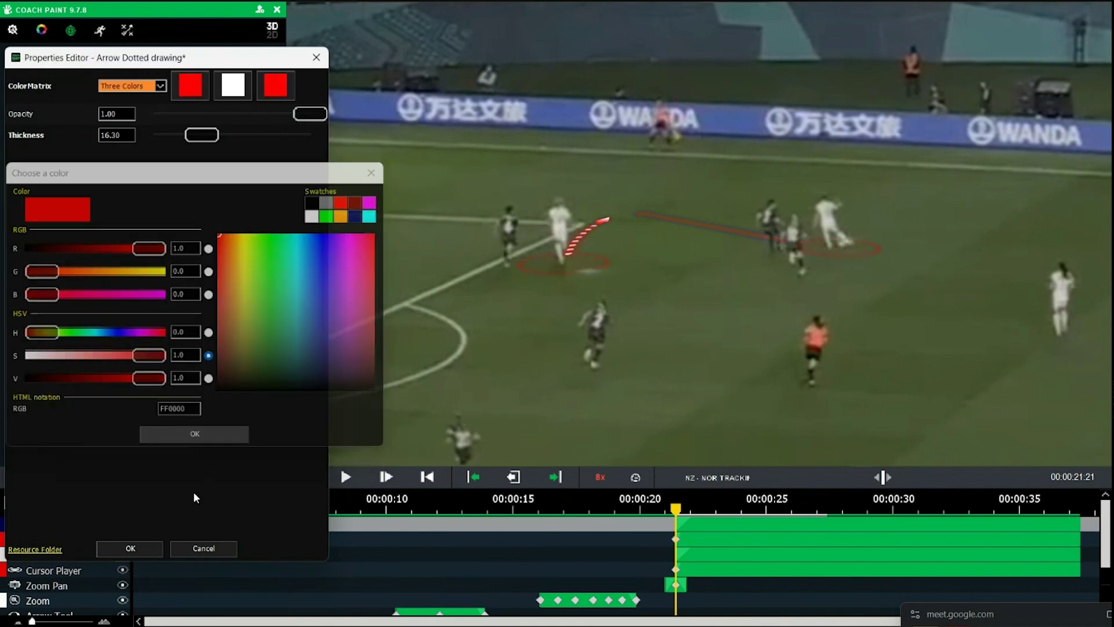
{"action": "left_click", "coordinate": [132, 546]}
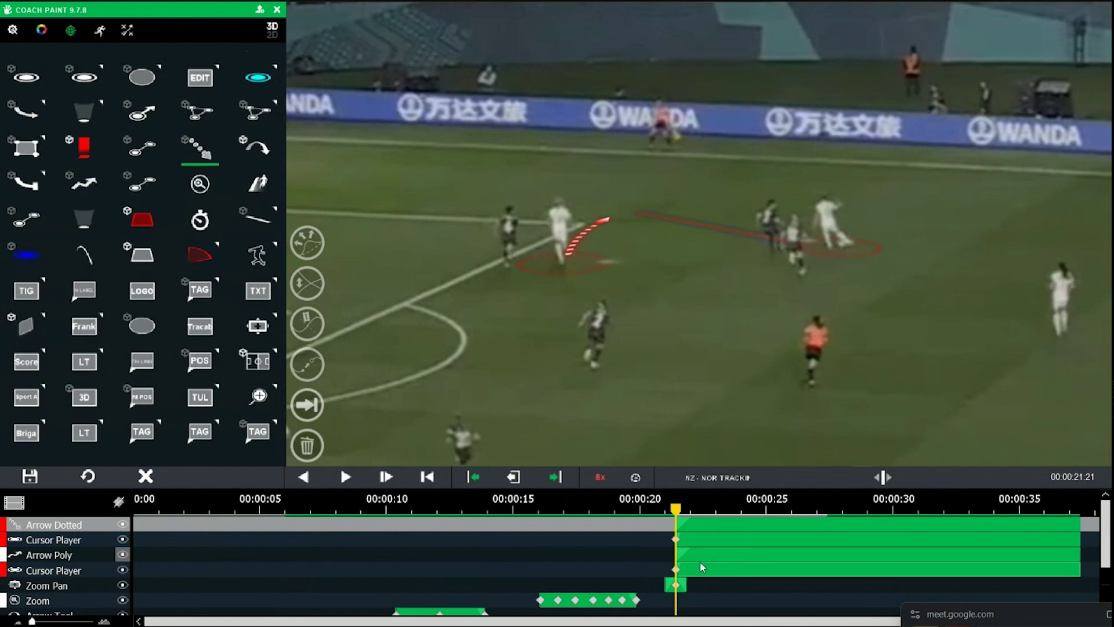
Add a second Zoom Pan keyframe with the same framing at the end of the pause, 00:00:27:21
{"action": "key", "text": "space"}
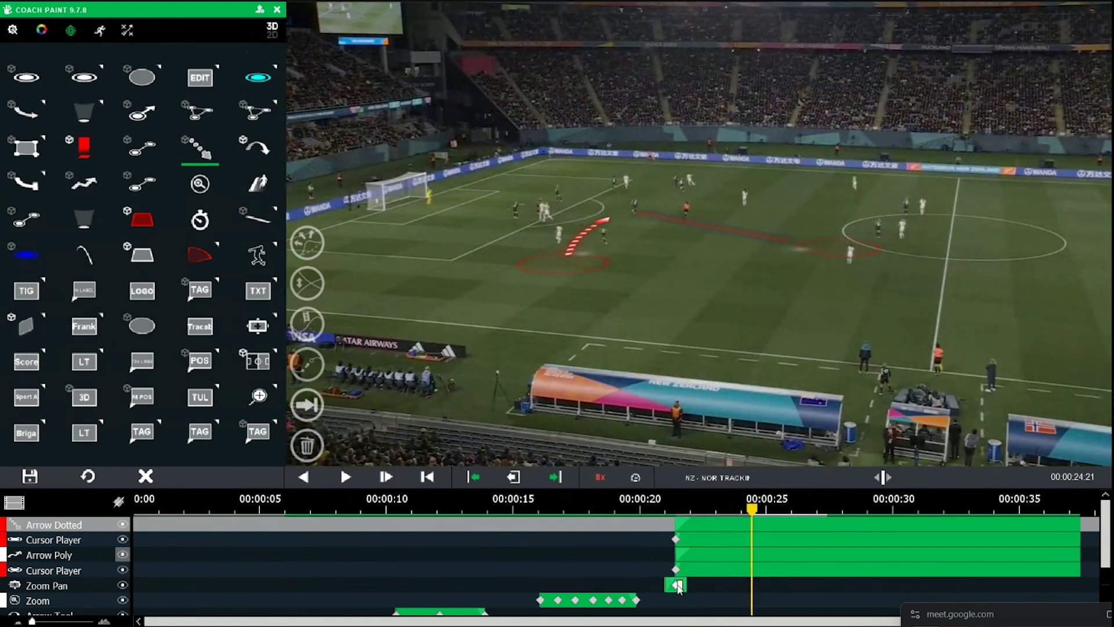
{"action": "left_click", "coordinate": [260, 327]}
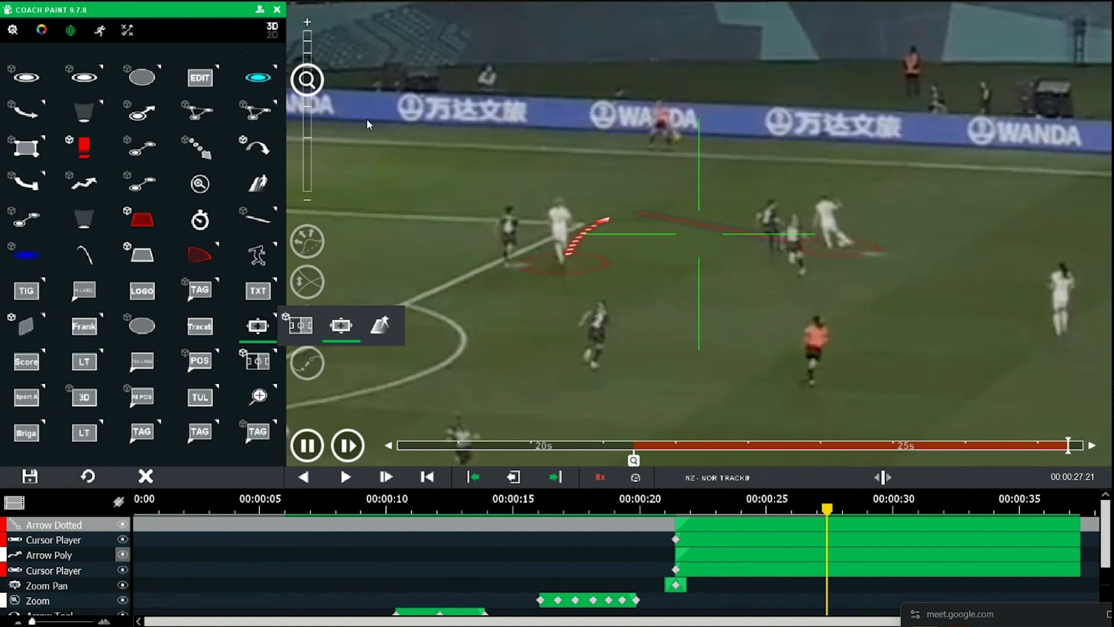
{"action": "left_click", "coordinate": [508, 226]}
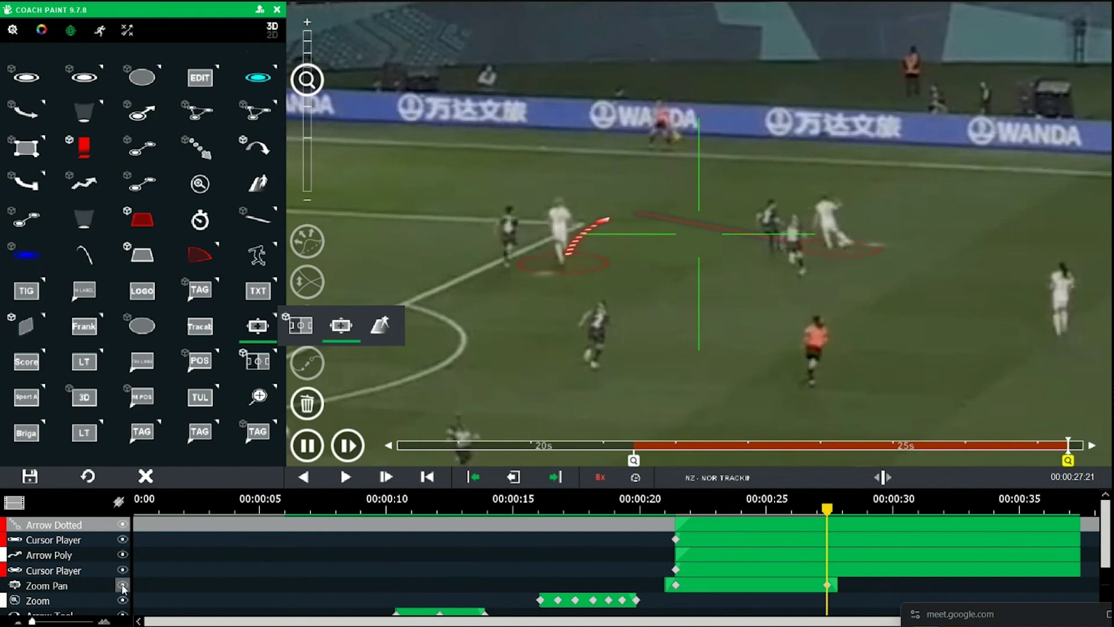
End the Arrow Dotted and Arrow Poly drawings together at 00:00:24:21, leaving both cursor rings out of the selection
{"action": "left_click", "coordinate": [644, 390]}
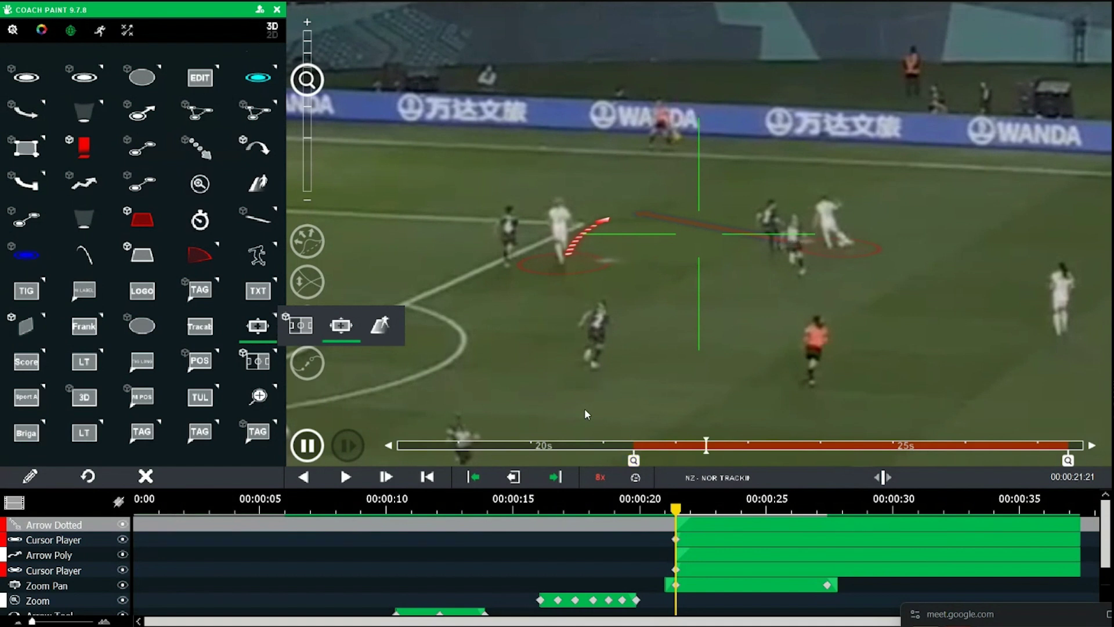
{"action": "left_click", "coordinate": [608, 470]}
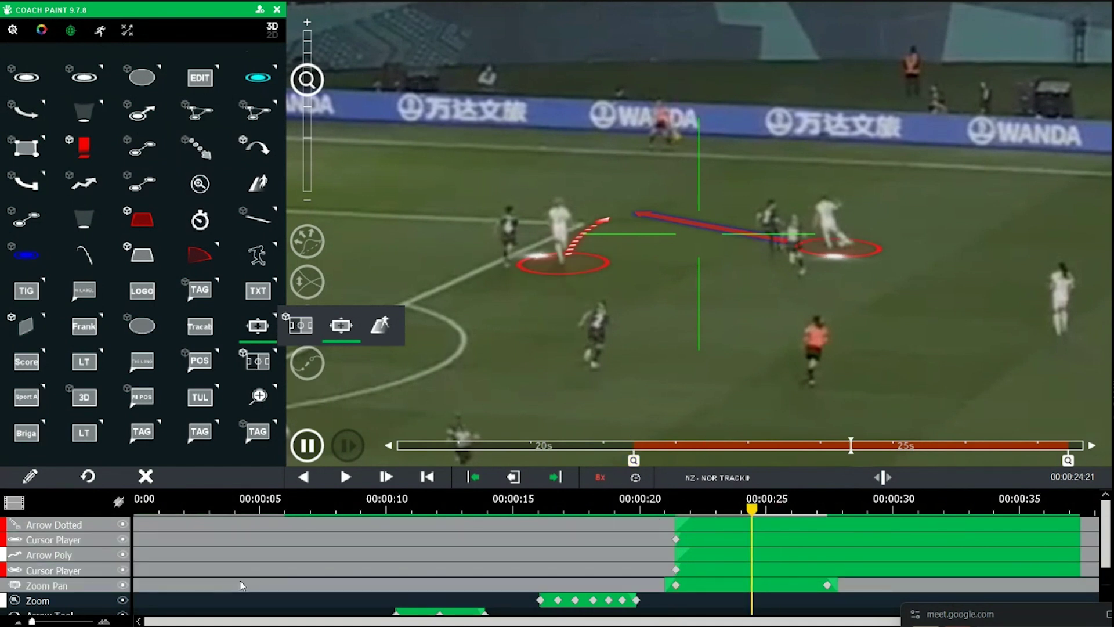
{"action": "left_click", "coordinate": [225, 571]}
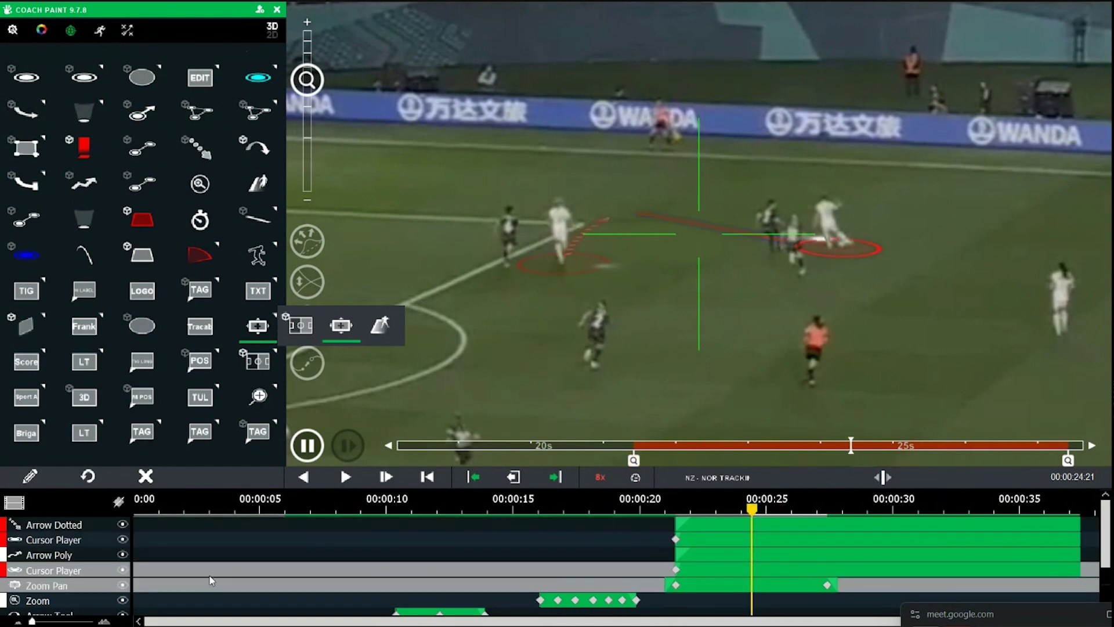
{"action": "left_click", "coordinate": [222, 529], "text": "shift"}
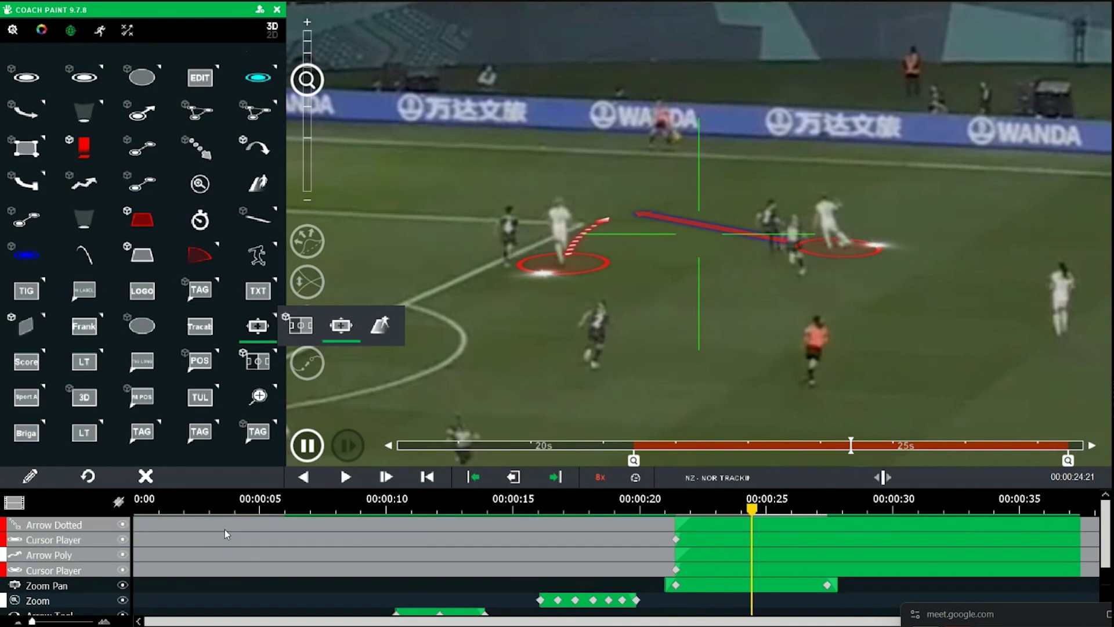
{"action": "left_click", "coordinate": [63, 524]}
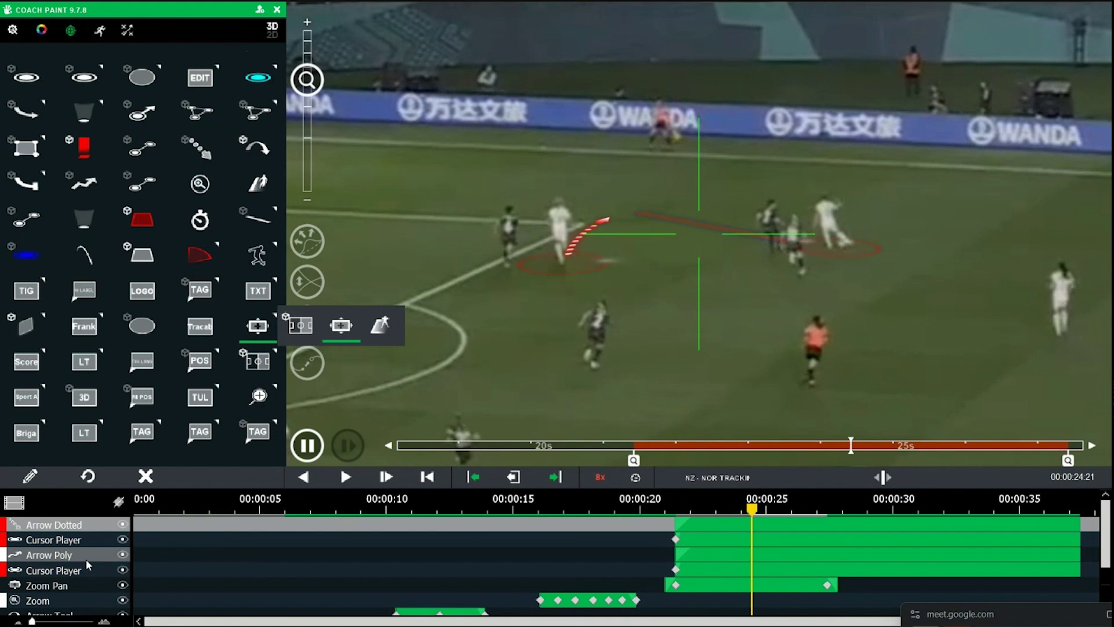
{"action": "left_click", "coordinate": [85, 557], "text": "ctrl"}
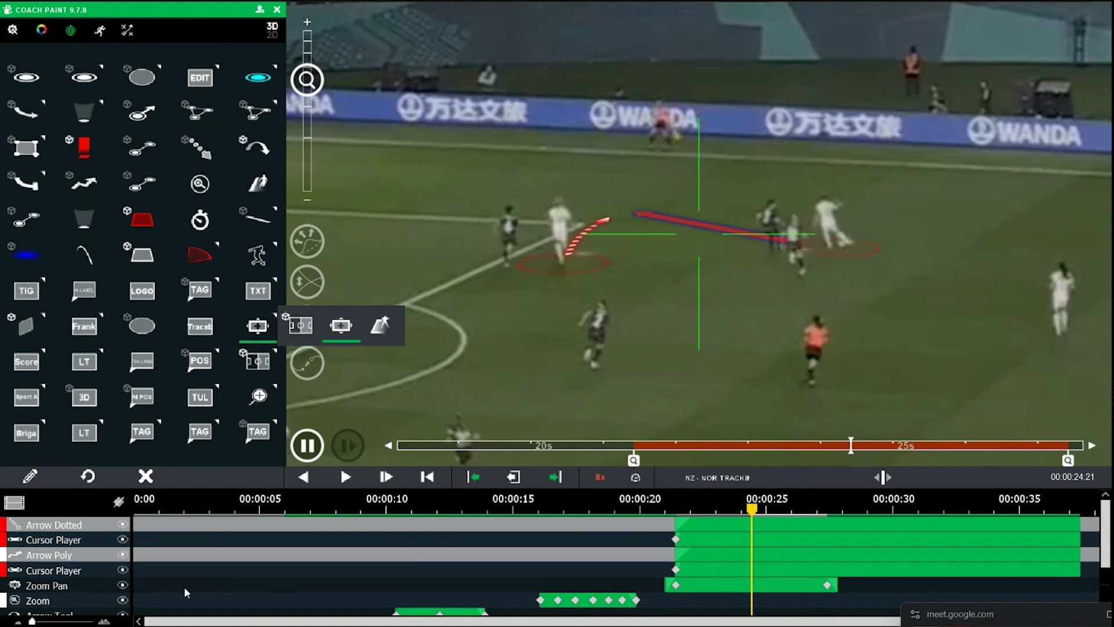
{"action": "key", "text": "o"}
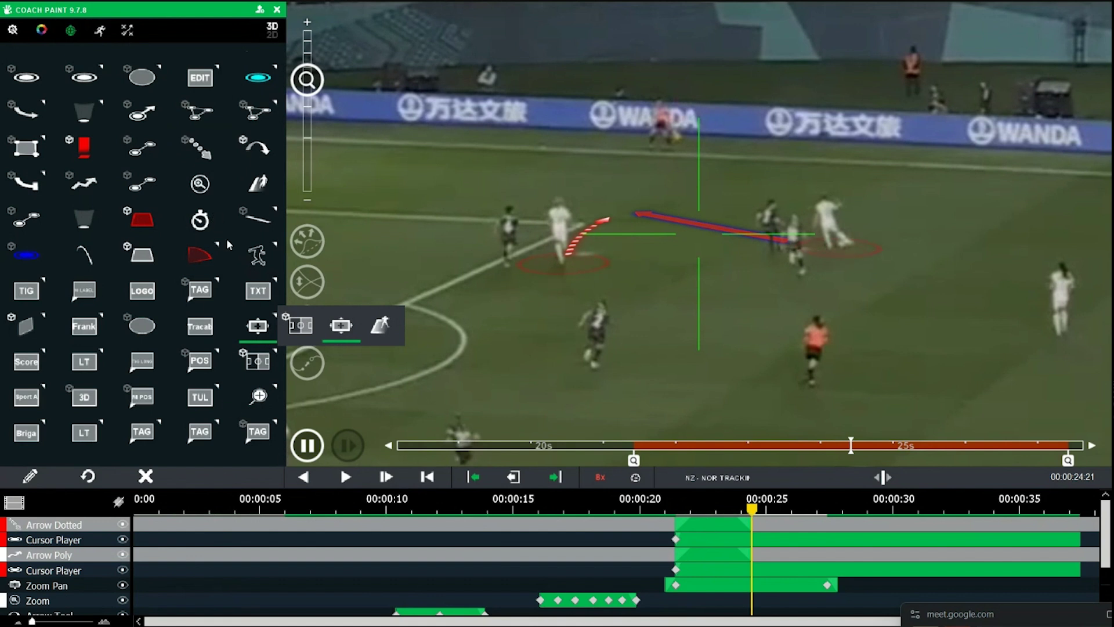
Draw a long dotted arrow curving from the ringed player near the two defenders into the penalty area, with its first and third colours set to cyan
{"action": "left_click", "coordinate": [199, 148]}
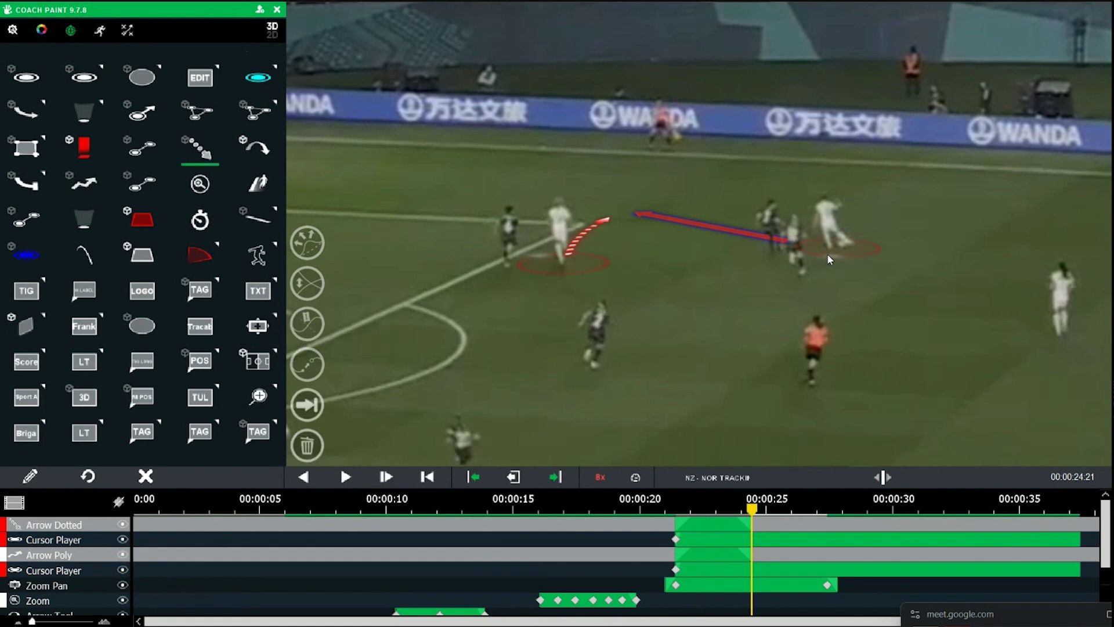
{"action": "left_click_drag", "start_coordinate": [827, 253], "coordinate": [425, 271]}
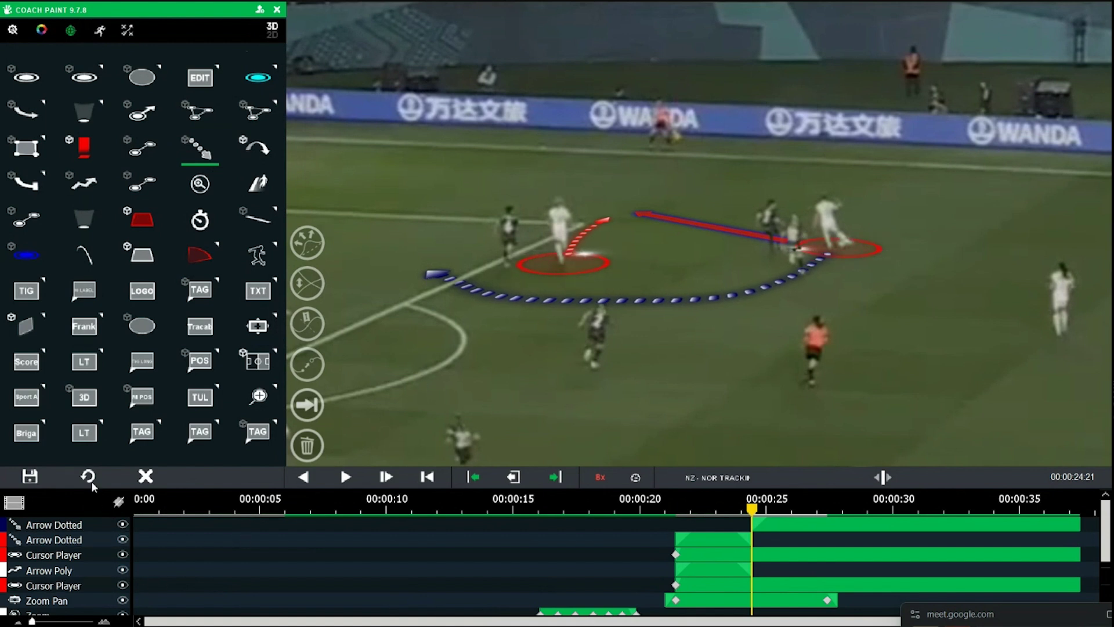
{"action": "right_click", "coordinate": [83, 527]}
{"action": "mouse_move", "coordinate": [131, 556]}
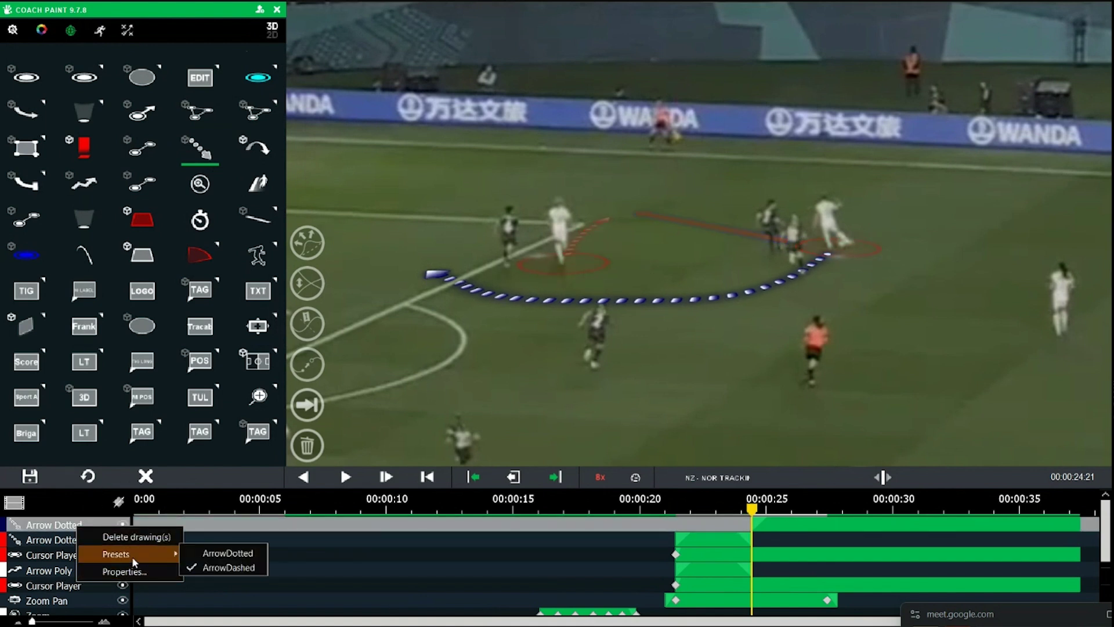
{"action": "left_click", "coordinate": [158, 570]}
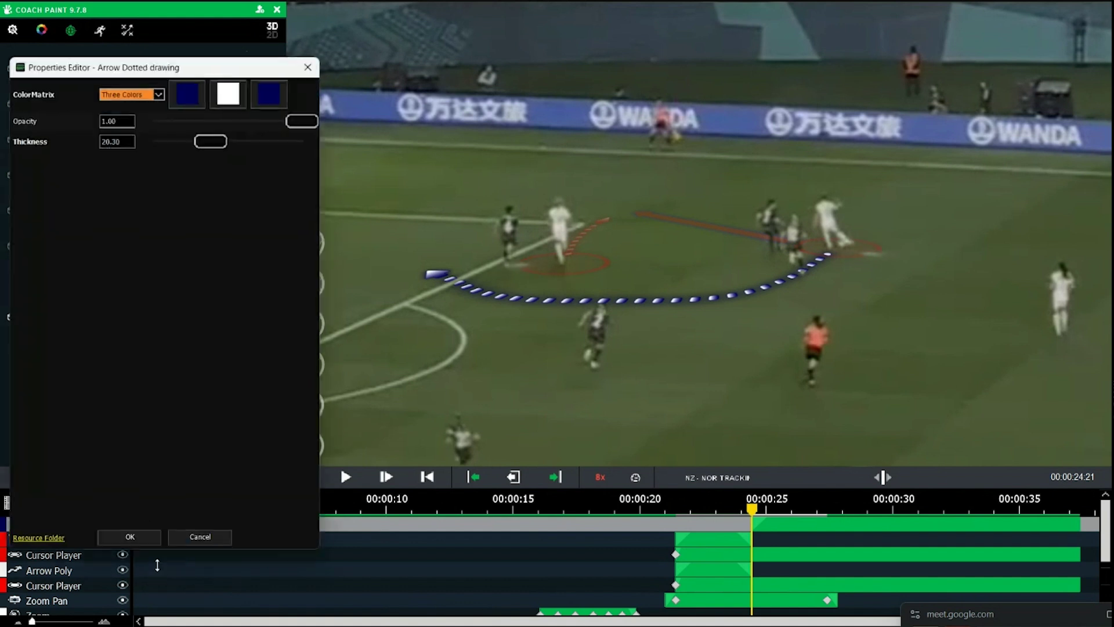
{"action": "left_click", "coordinate": [188, 82]}
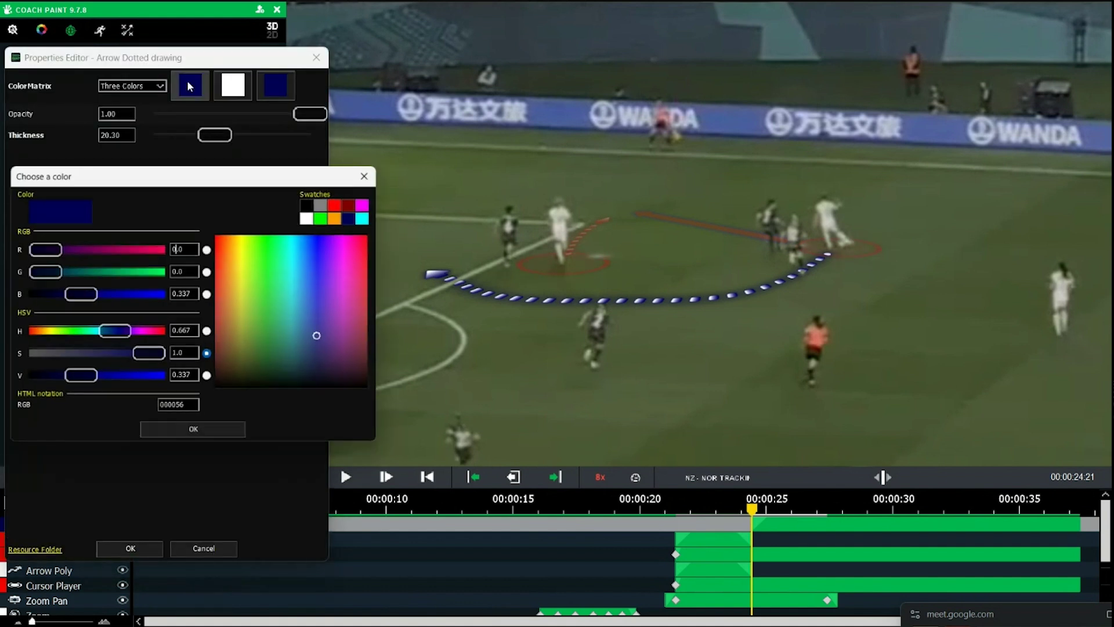
{"action": "left_click", "coordinate": [342, 201]}
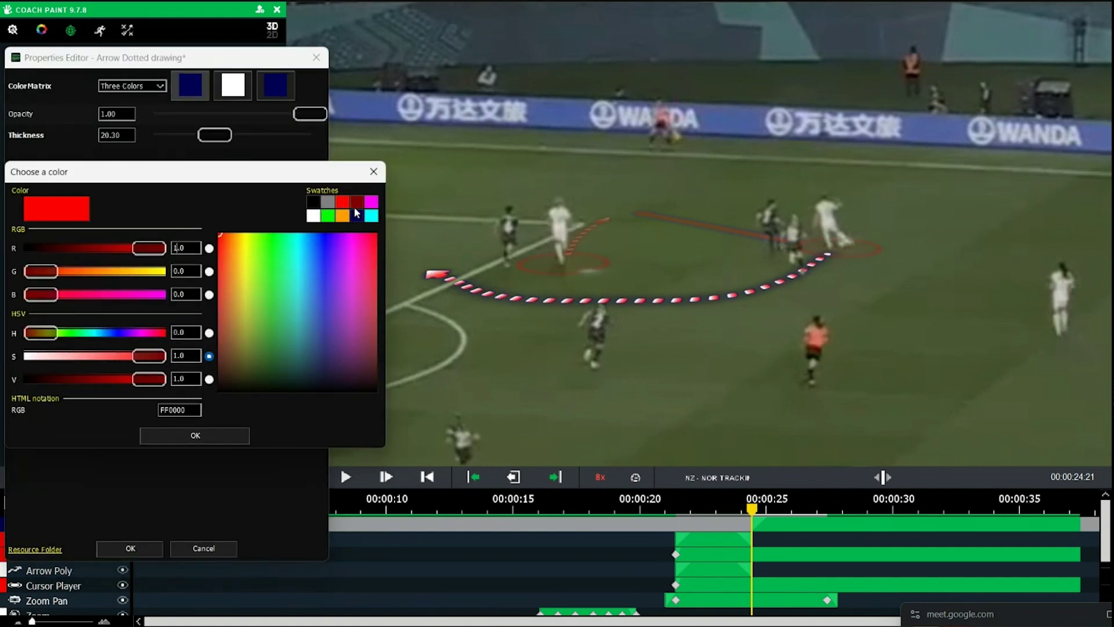
{"action": "left_click", "coordinate": [371, 216]}
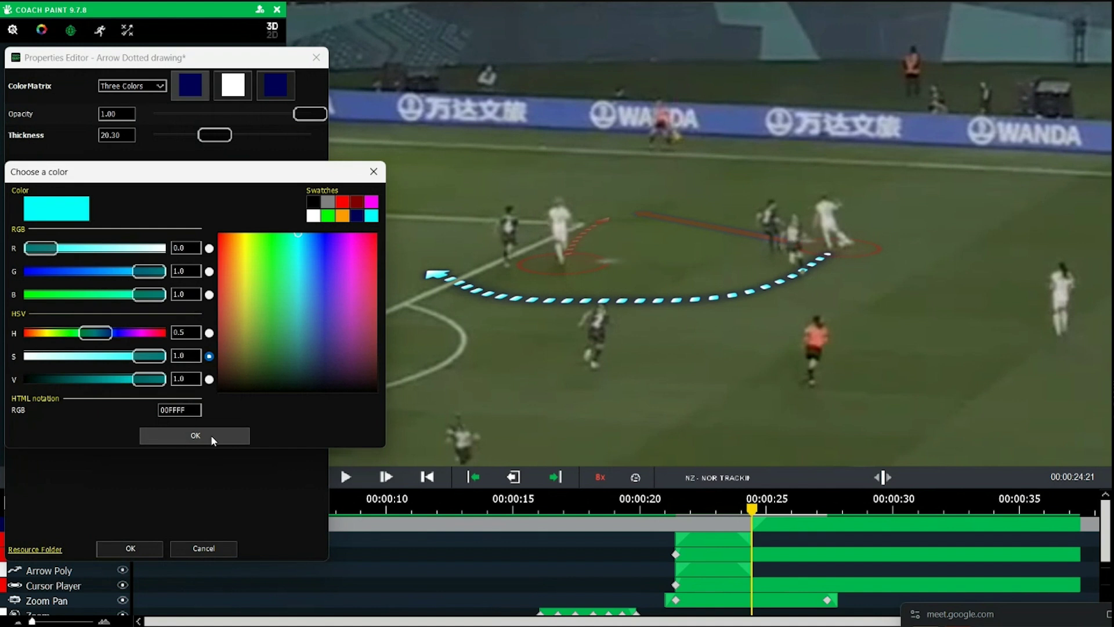
{"action": "left_click", "coordinate": [210, 434]}
{"action": "left_click", "coordinate": [275, 85]}
{"action": "left_click", "coordinate": [372, 216]}
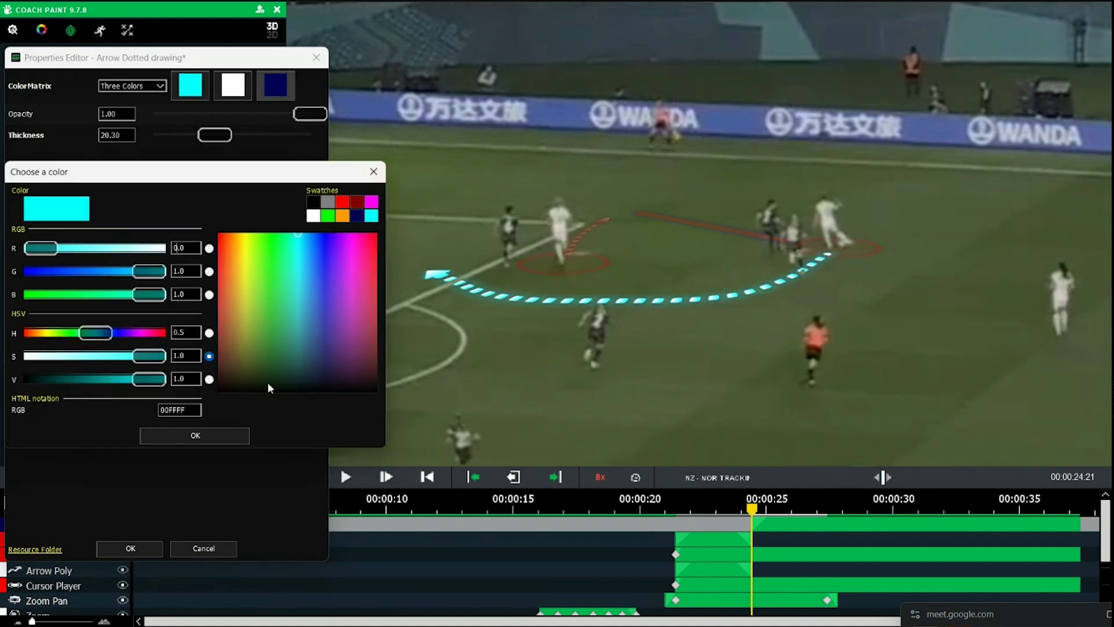
{"action": "left_click", "coordinate": [213, 434]}
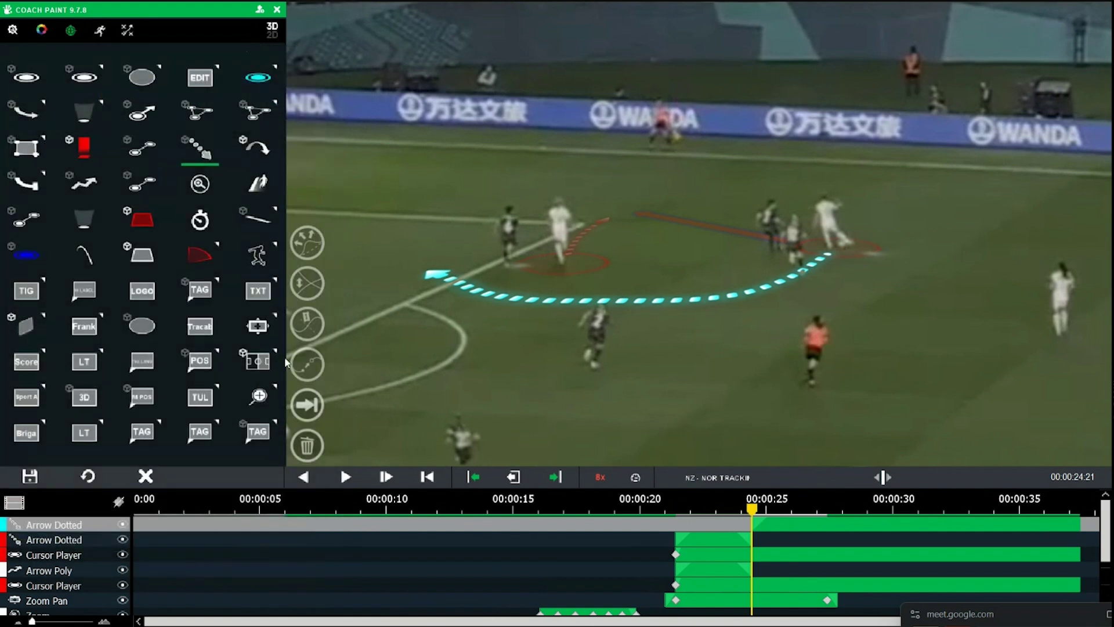
{"action": "left_click", "coordinate": [130, 549]}
Place a red Column Zone at 00:00:24:21 and reshape it to fill the penalty area along its boundary lines
{"action": "left_click", "coordinate": [25, 147]}
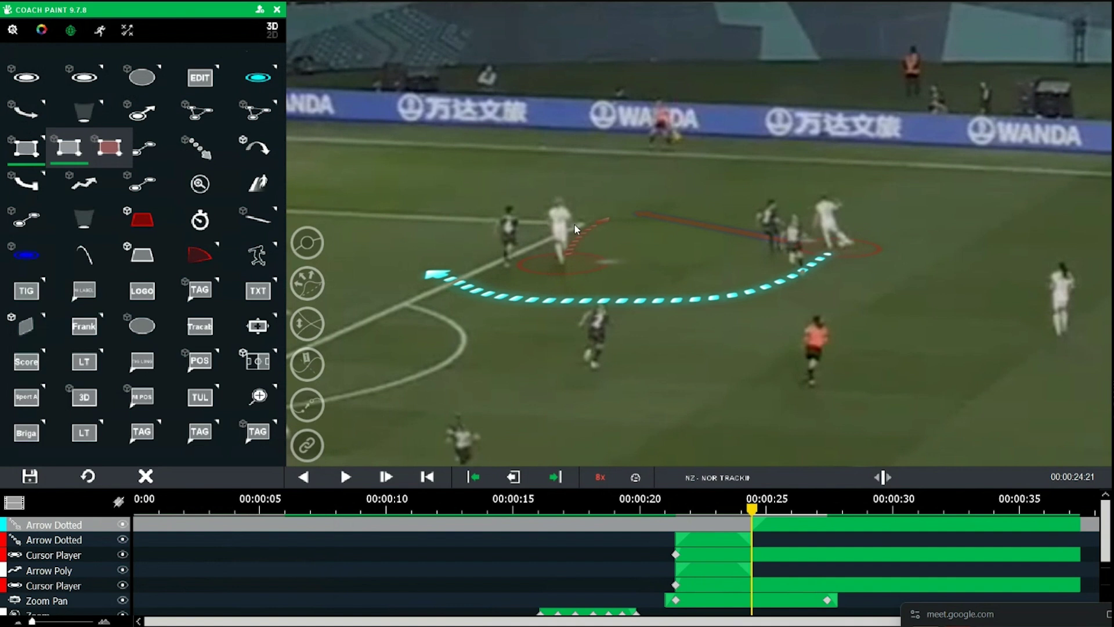
{"action": "left_click", "coordinate": [140, 220]}
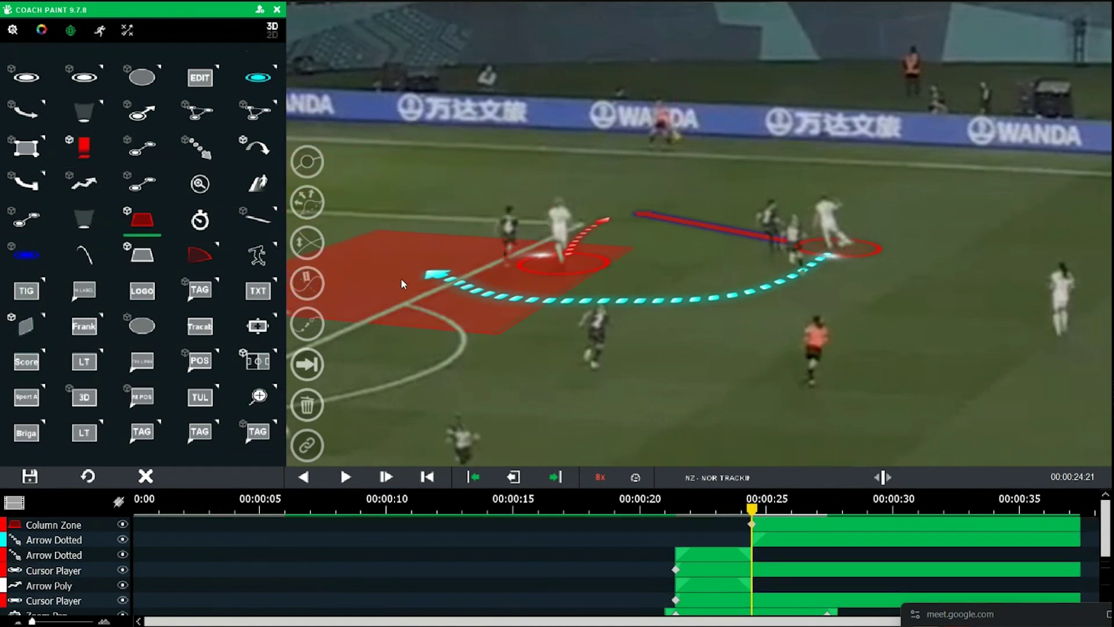
{"action": "left_click_drag", "start_coordinate": [461, 297], "coordinate": [381, 290]}
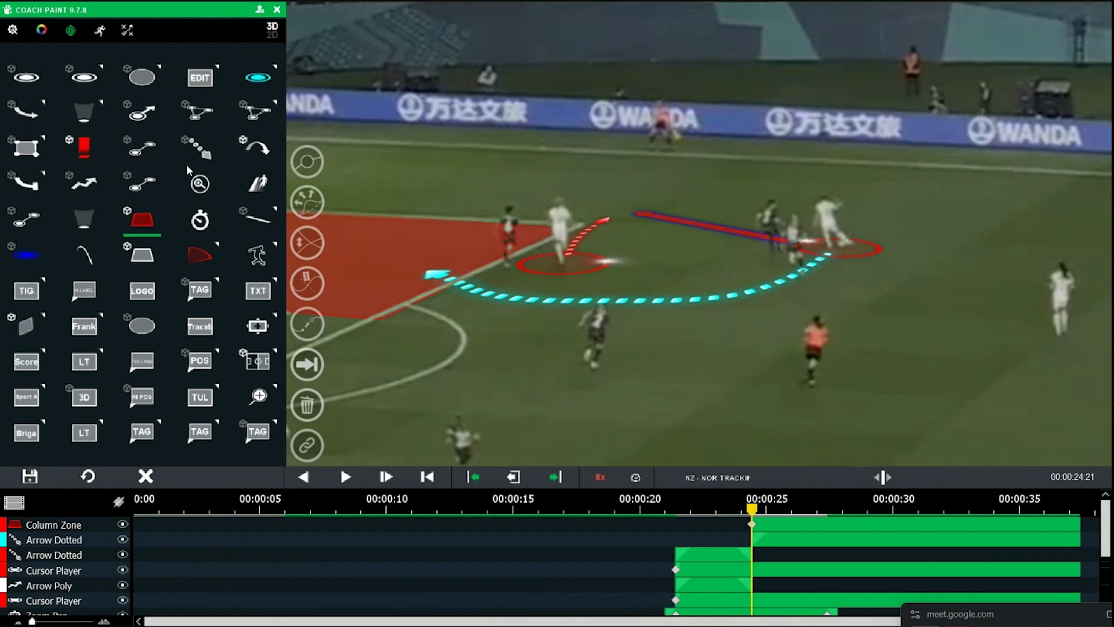
End the Column Zone, the long cyan Arrow Dotted and both Cursor Player rings together at 00:00:27:21
{"action": "left_click", "coordinate": [84, 183]}
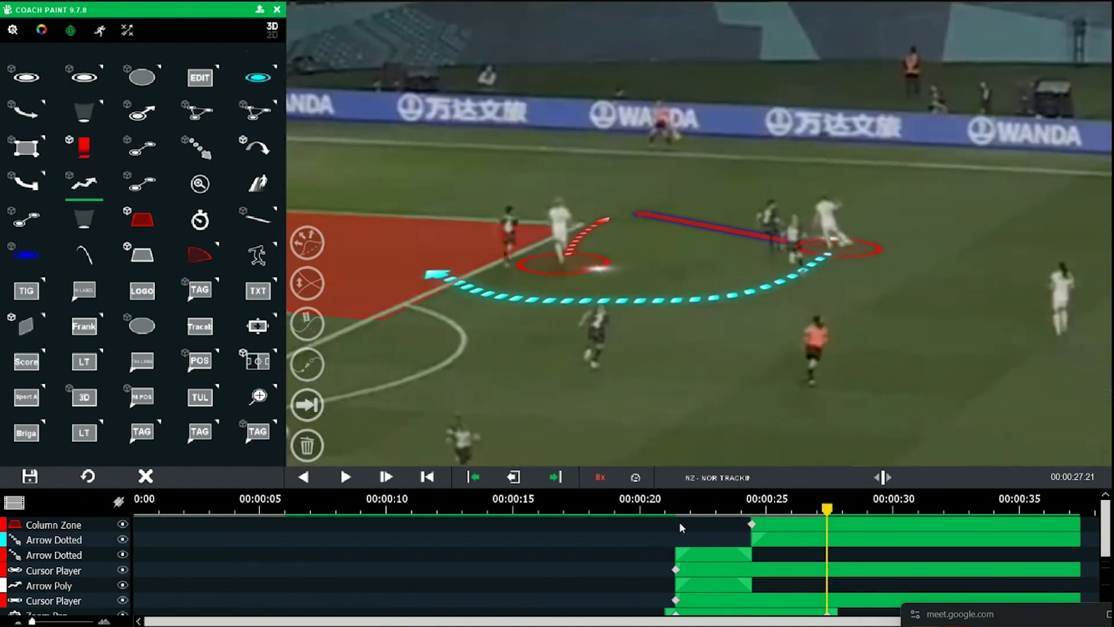
{"action": "left_click", "coordinate": [679, 522]}
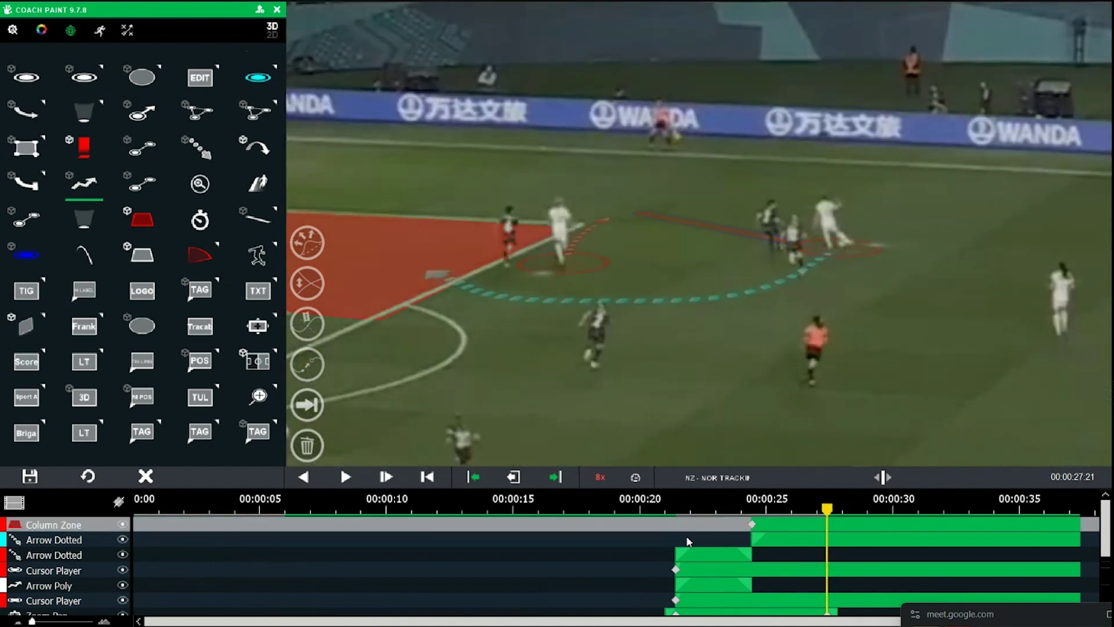
{"action": "left_click", "coordinate": [688, 541], "text": "ctrl"}
{"action": "left_click", "coordinate": [714, 569], "text": "ctrl"}
{"action": "left_click", "coordinate": [737, 600], "text": "ctrl"}
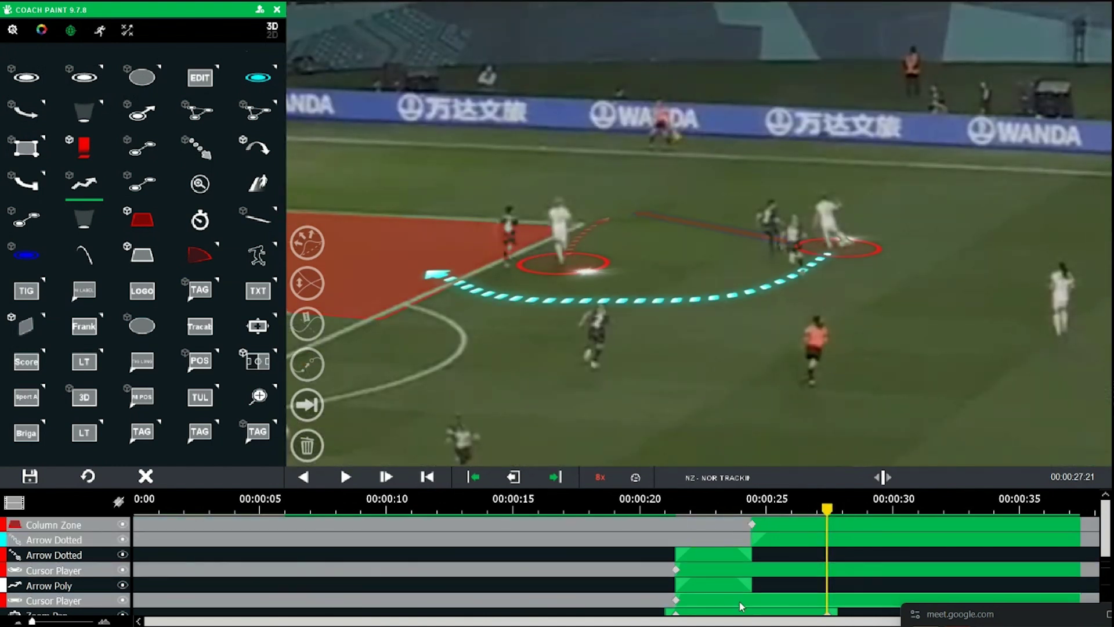
{"action": "key", "text": "o"}
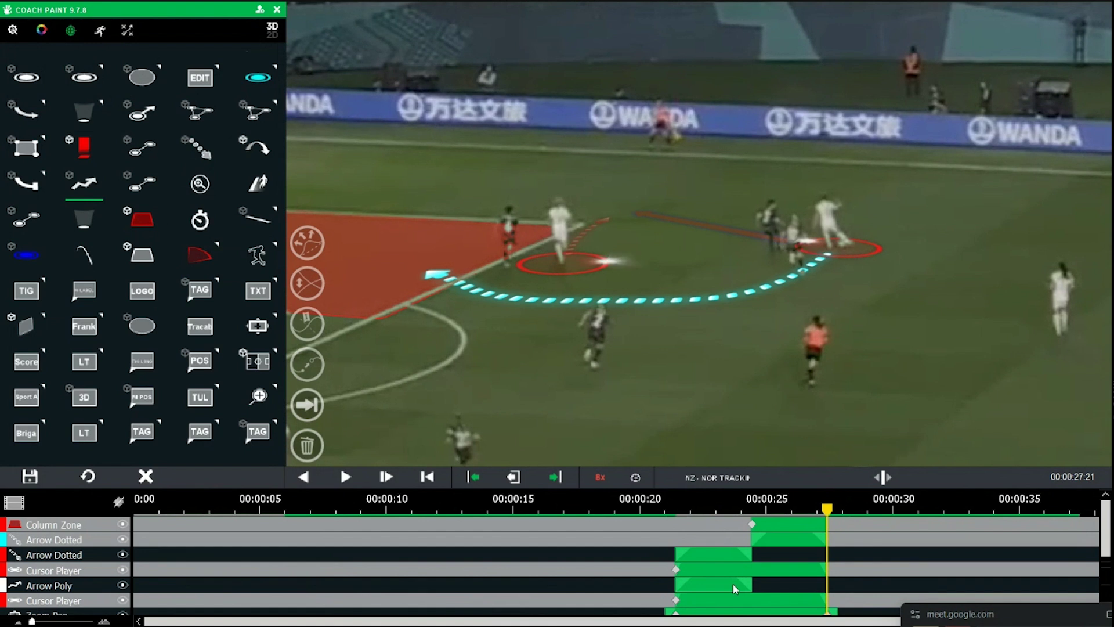
{"action": "left_click", "coordinate": [734, 584]}
Play back the finished pass analysis starting from about 00:00:20:24
{"action": "left_click", "coordinate": [542, 596]}
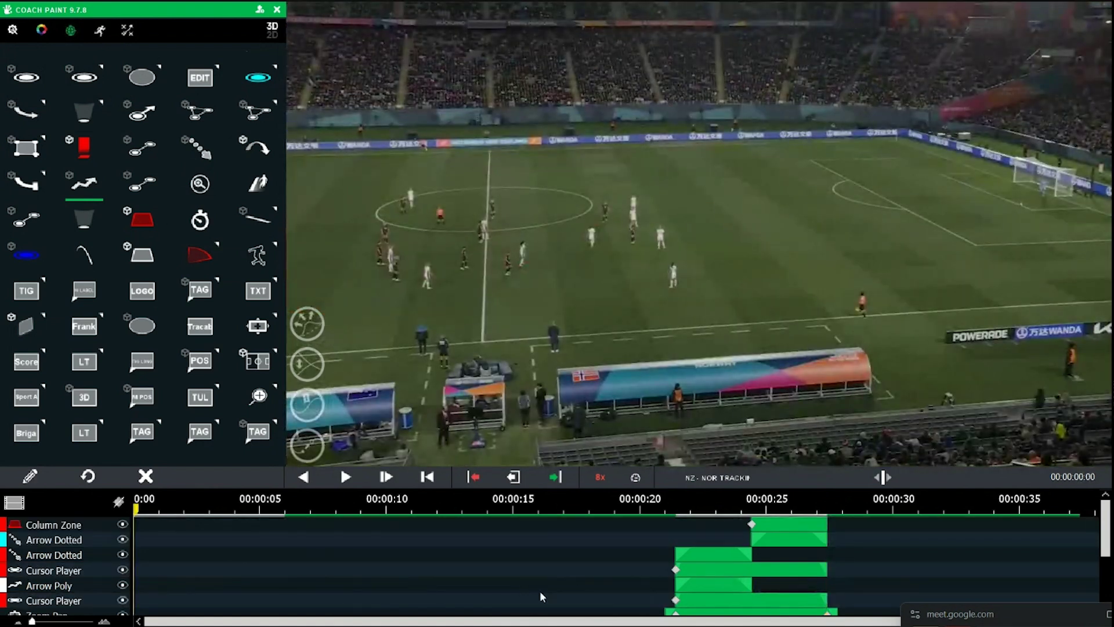
{"action": "left_click", "coordinate": [653, 509]}
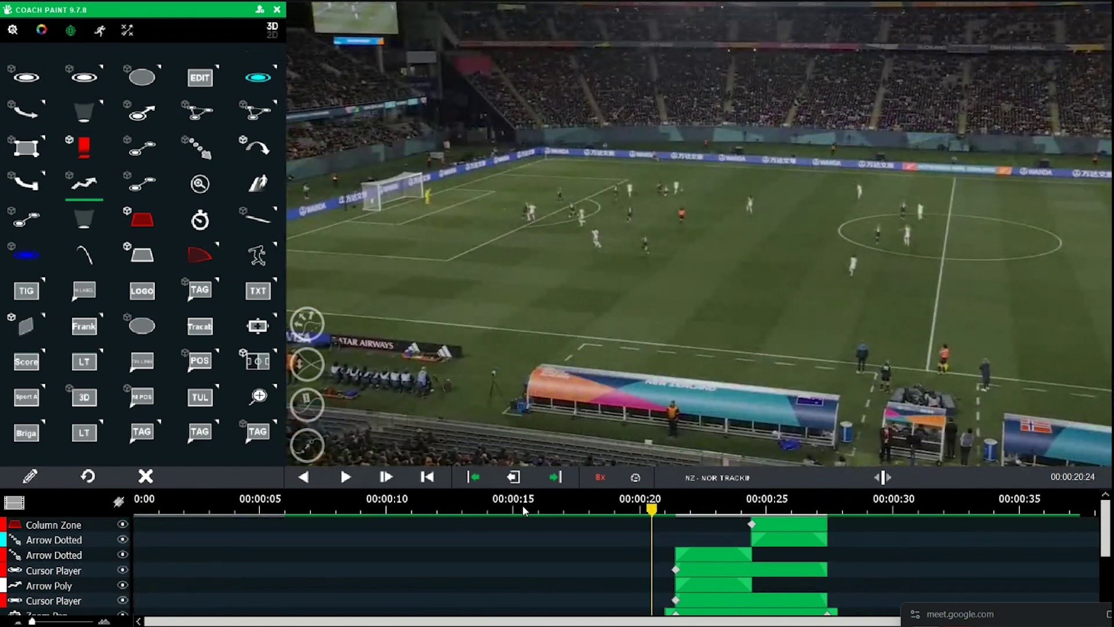
{"action": "key", "text": "space"}
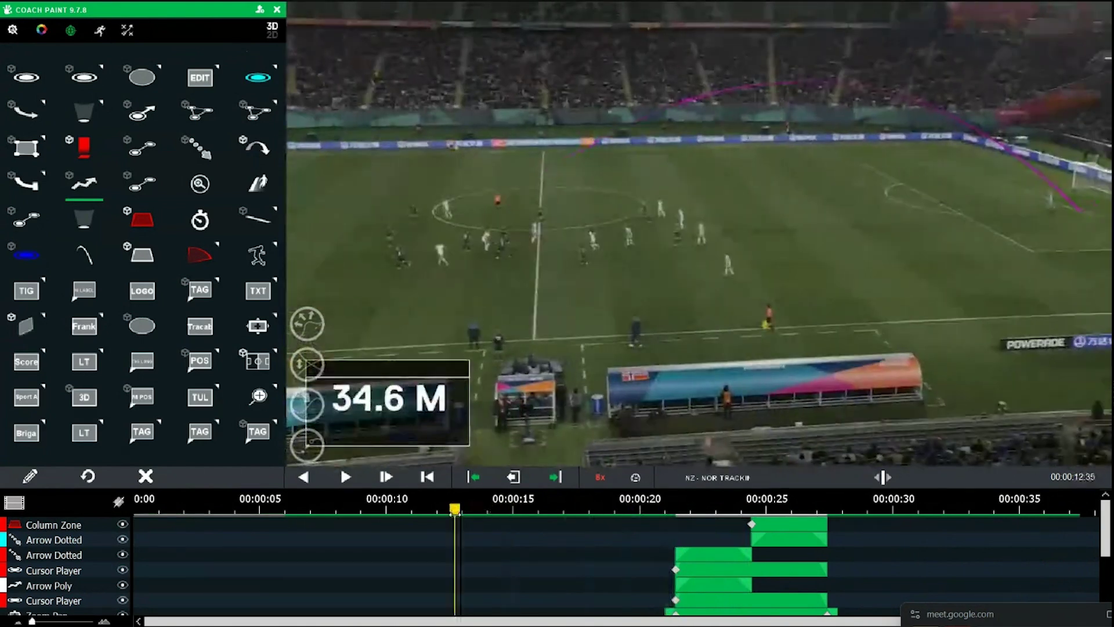
Go to 00:00:28:05, just after the pause, with the Column tool active
{"action": "left_click_drag", "start_coordinate": [454, 511], "coordinate": [847, 509]}
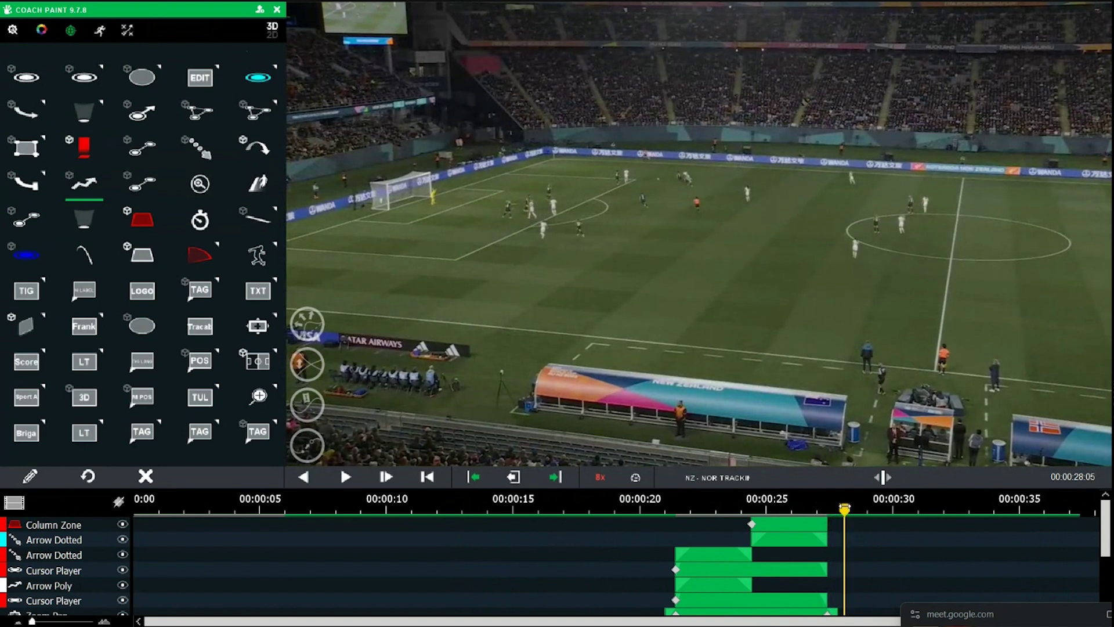
{"action": "left_click", "coordinate": [84, 146]}
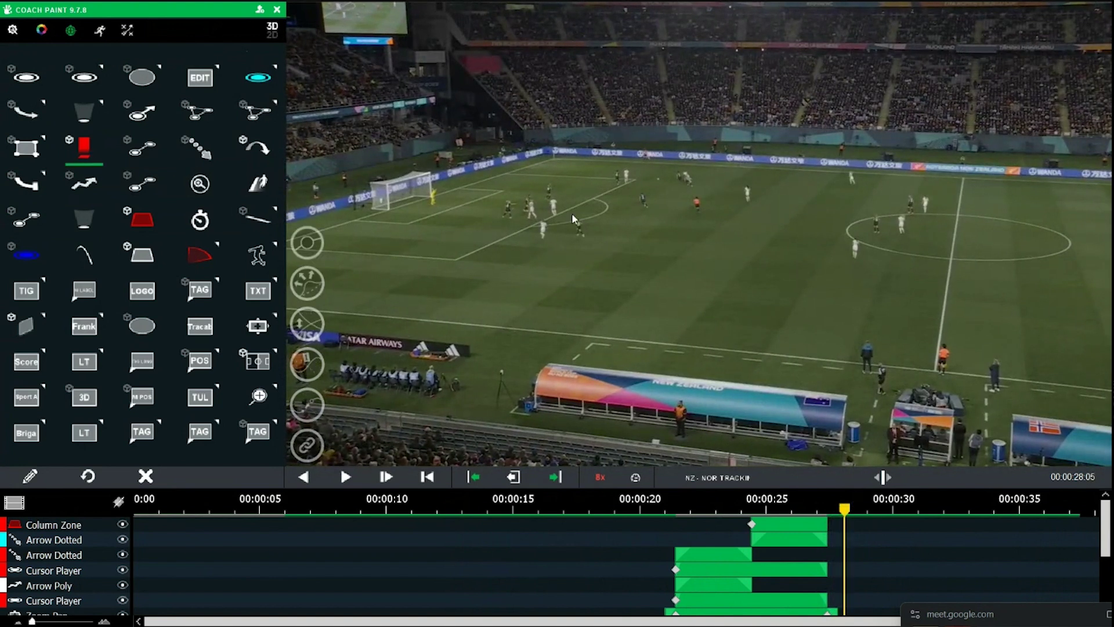
{"action": "left_click", "coordinate": [312, 454]}
{"action": "left_click", "coordinate": [677, 184]}
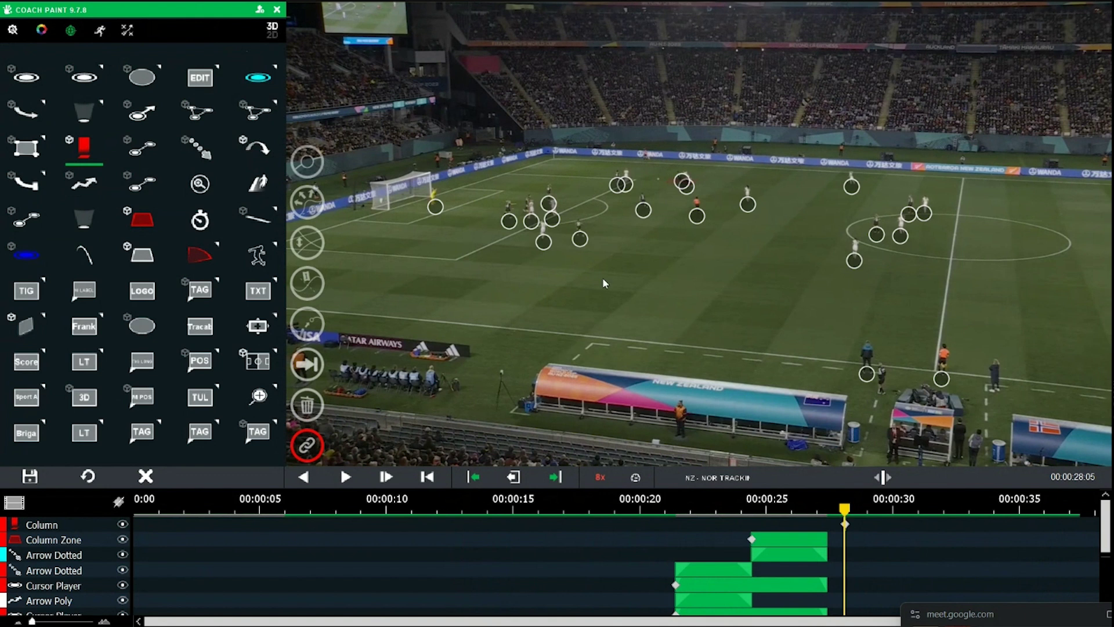
{"action": "left_click", "coordinate": [314, 451]}
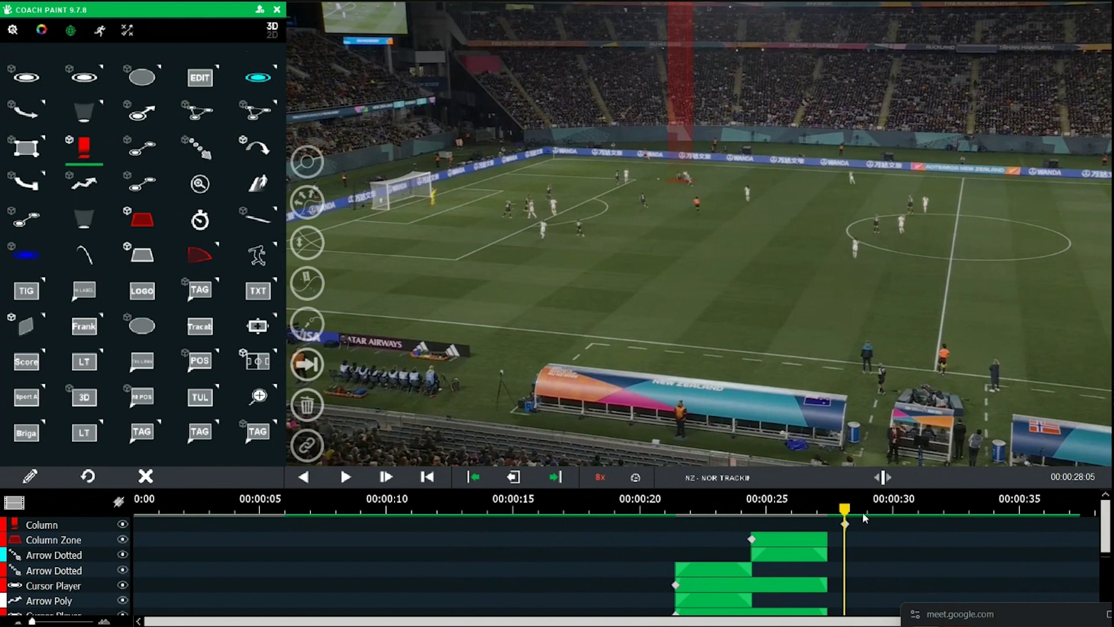
{"action": "left_click", "coordinate": [695, 529]}
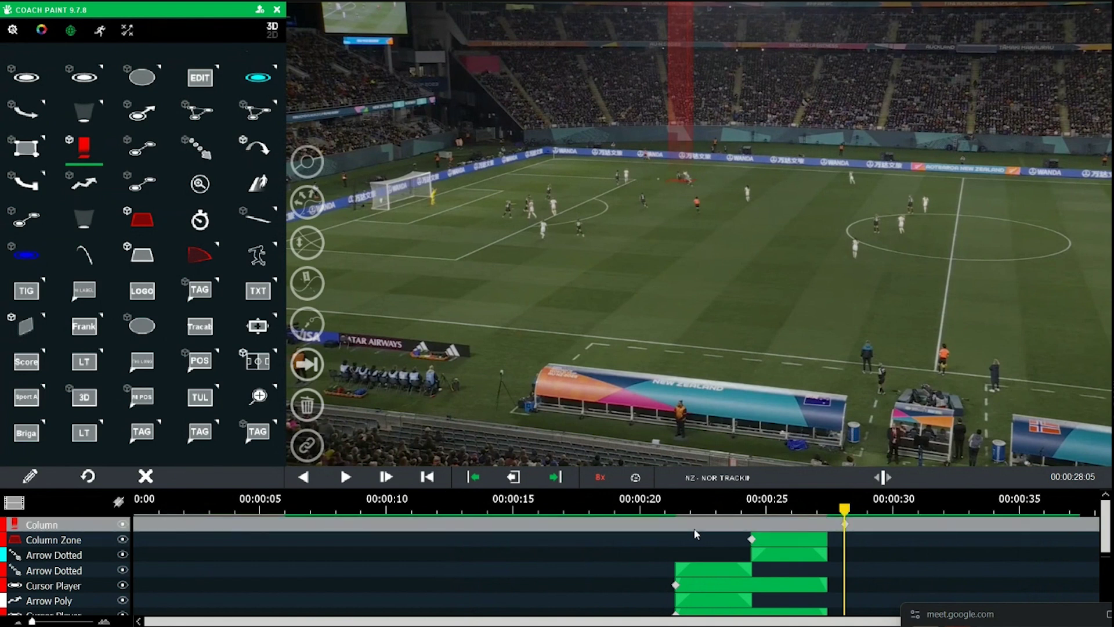
{"action": "key", "text": "Delete"}
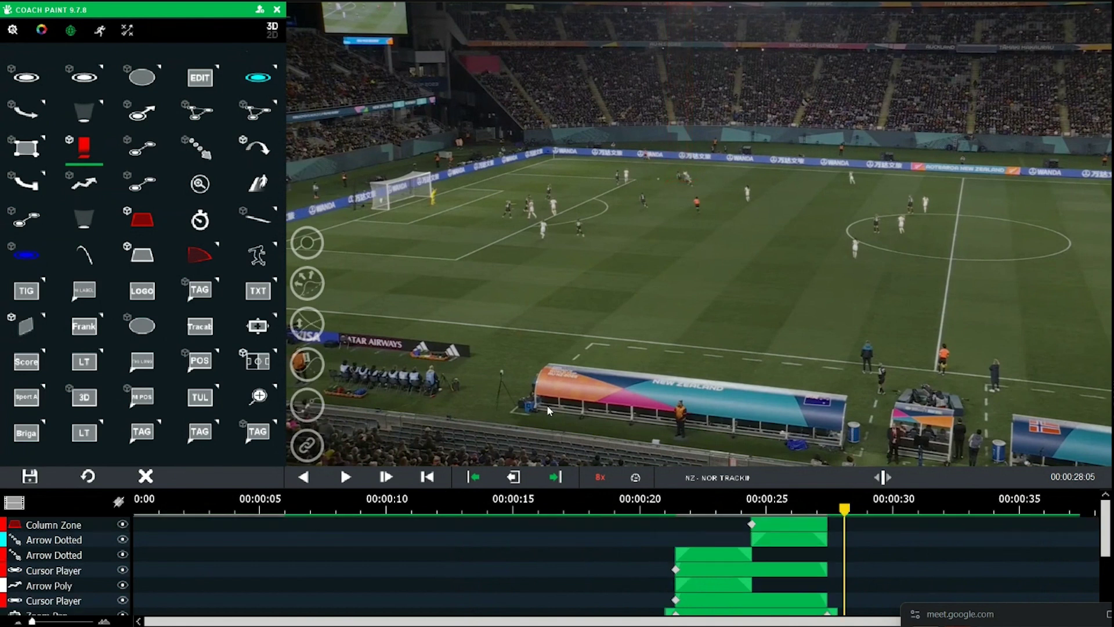
Place a red Column on the far-side wide player at 00:00:28:05 and track the player manually until 00:00:31:12
{"action": "left_click", "coordinate": [682, 183]}
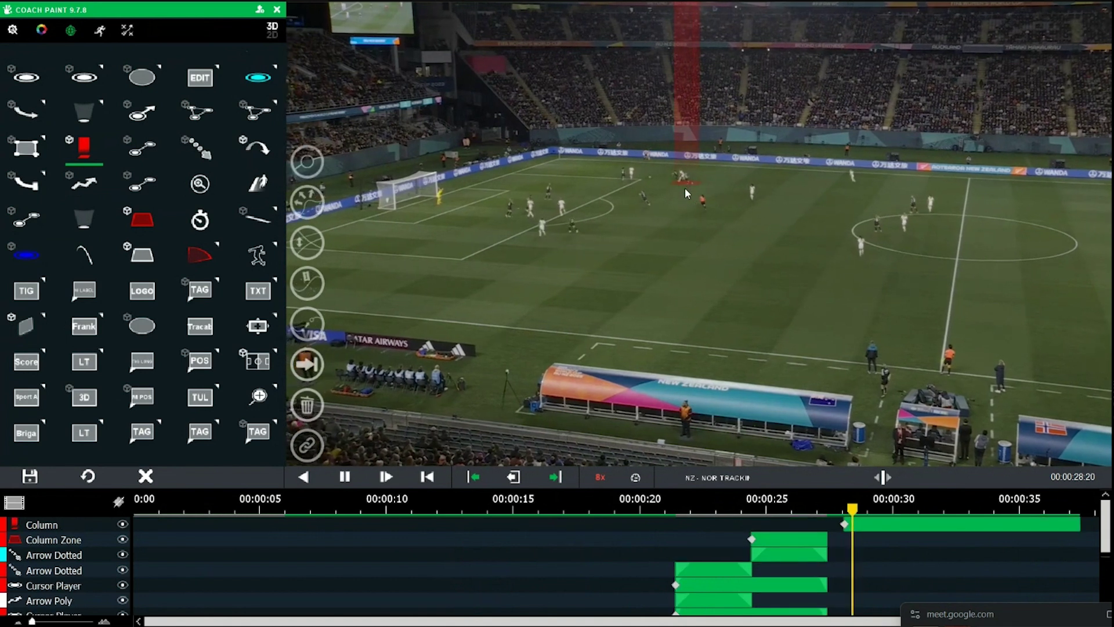
{"action": "left_click_drag", "start_coordinate": [670, 180], "coordinate": [627, 180]}
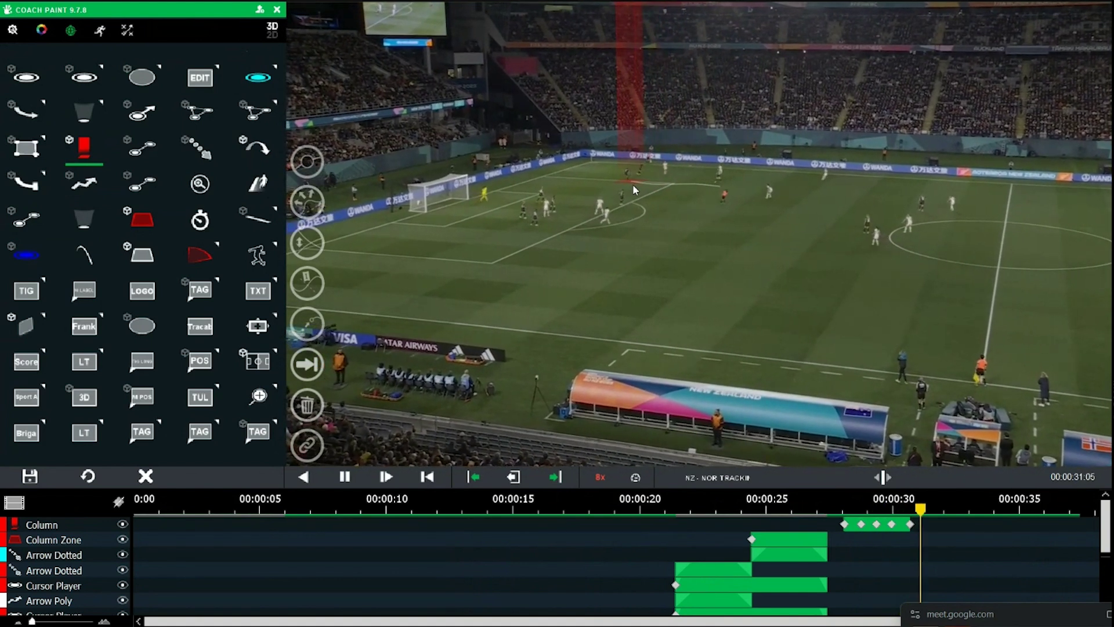
{"action": "left_click", "coordinate": [632, 183]}
{"action": "left_click", "coordinate": [86, 478]}
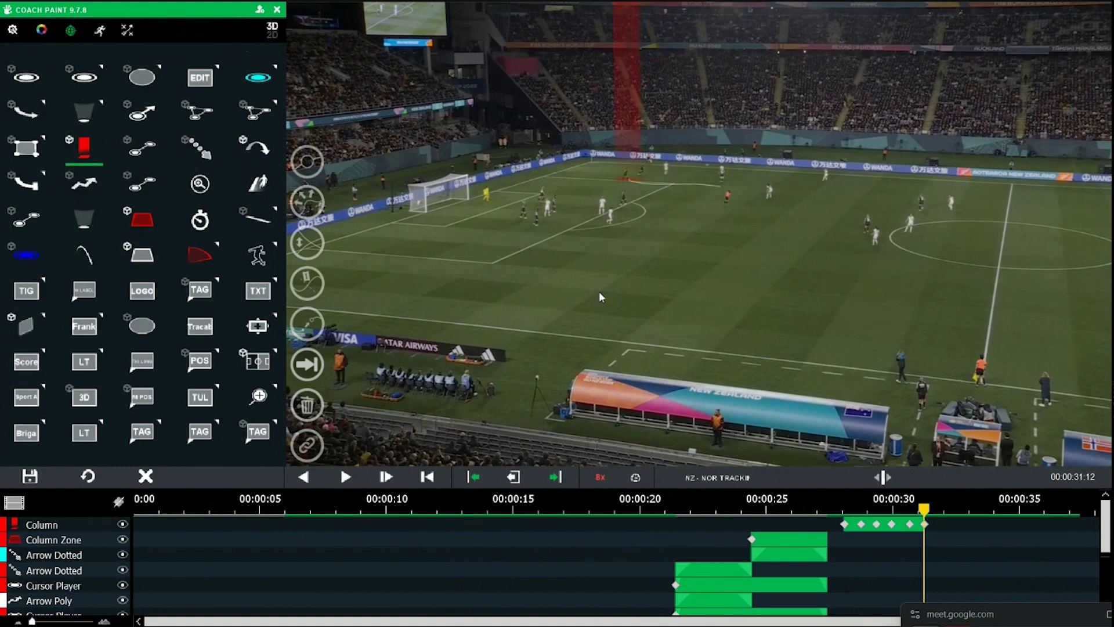
Scrub through the tracked Column from its first keyframe to check how it follows the player
{"action": "left_click", "coordinate": [430, 479]}
{"action": "left_click", "coordinate": [844, 524]}
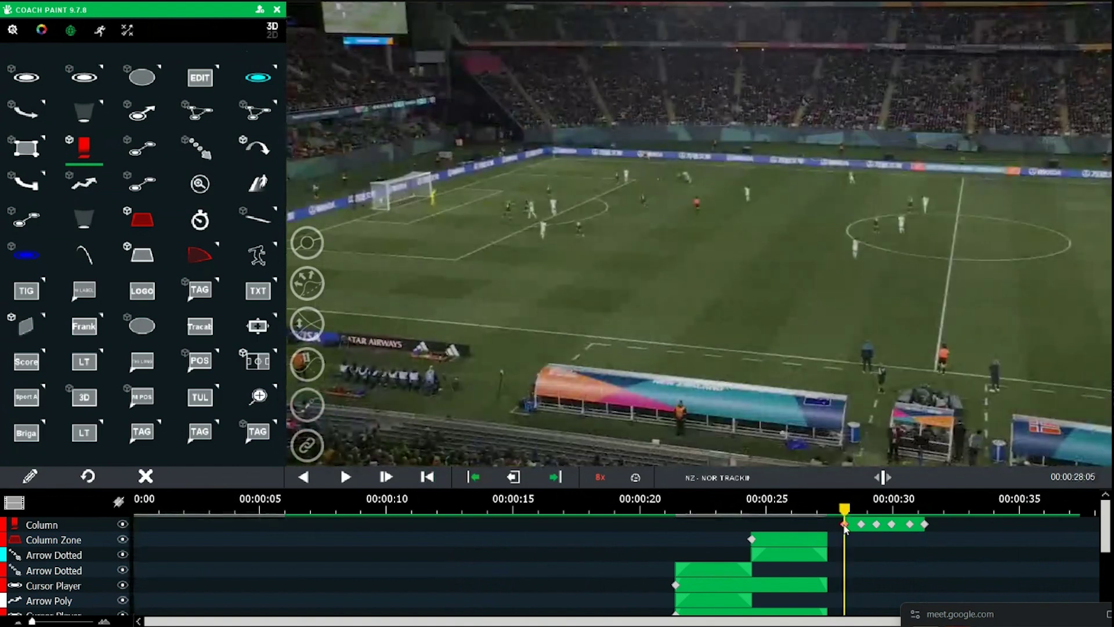
{"action": "left_click_drag", "start_coordinate": [844, 510], "coordinate": [909, 516]}
Place a Lower Third using the Santi variant at 00:00:28:05, keeping its text editor clear of the graphic
{"action": "left_click", "coordinate": [844, 524]}
{"action": "left_click", "coordinate": [87, 328]}
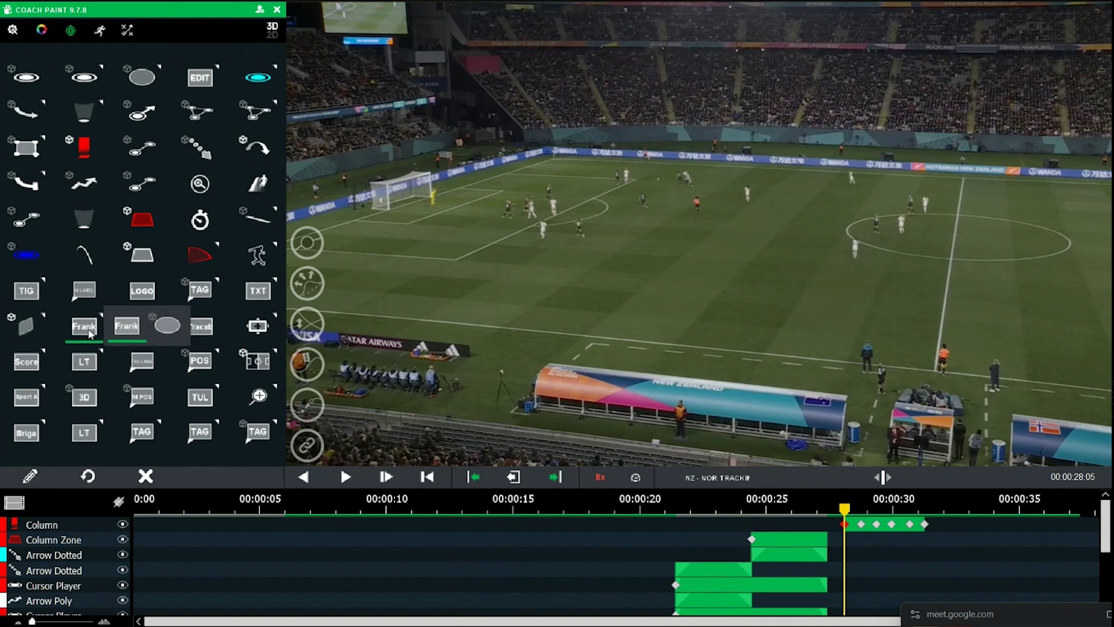
{"action": "left_click", "coordinate": [87, 362]}
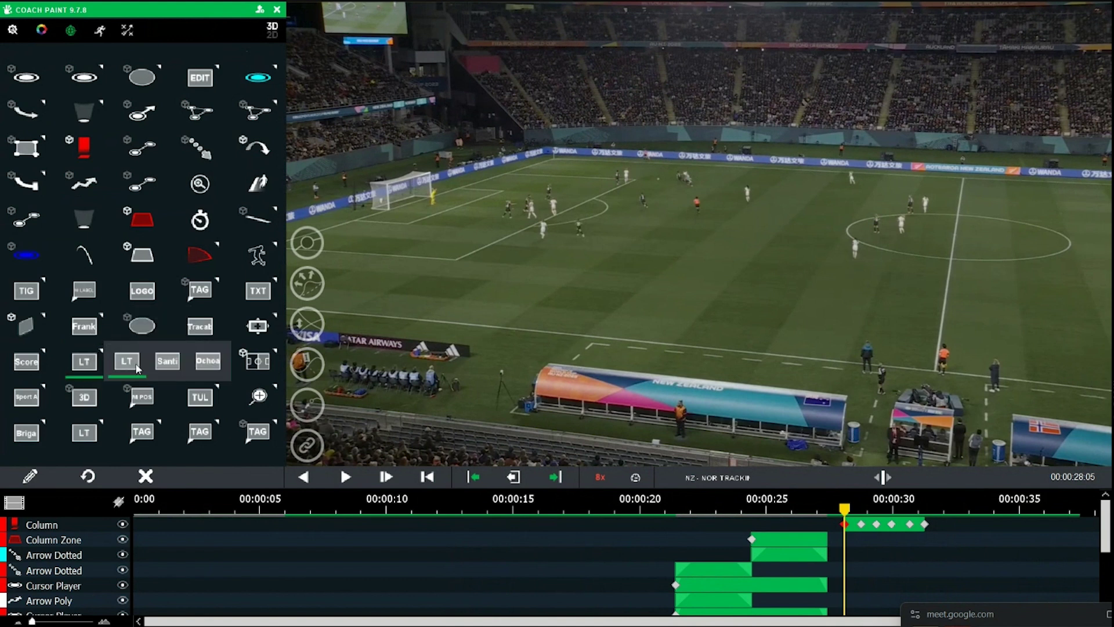
{"action": "left_click", "coordinate": [168, 363]}
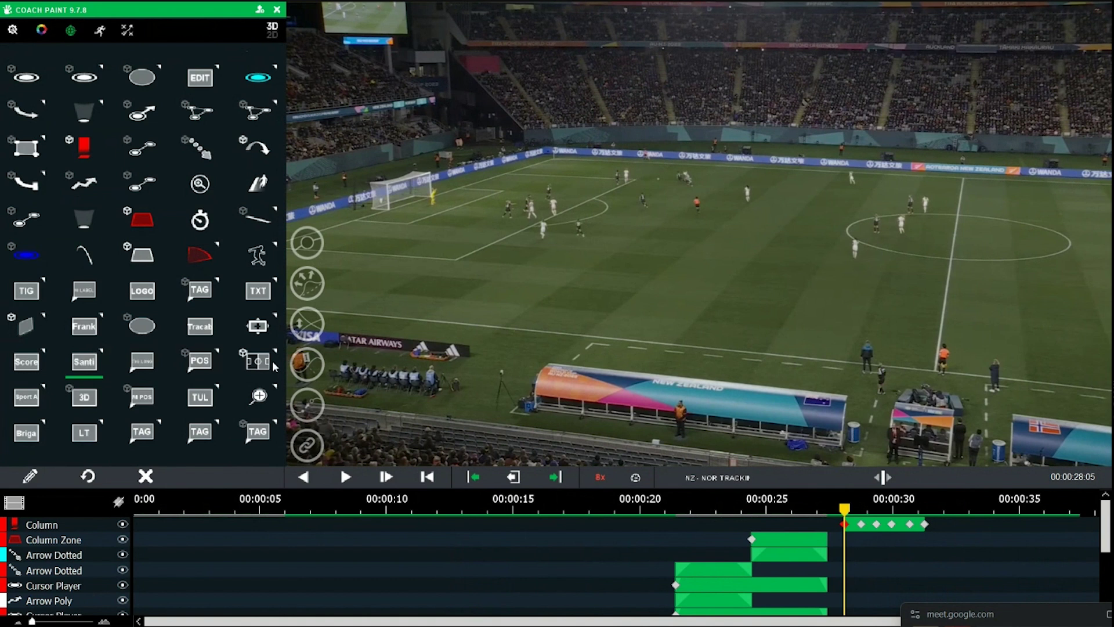
{"action": "left_click", "coordinate": [503, 285]}
{"action": "left_click_drag", "start_coordinate": [516, 265], "coordinate": [538, 182]}
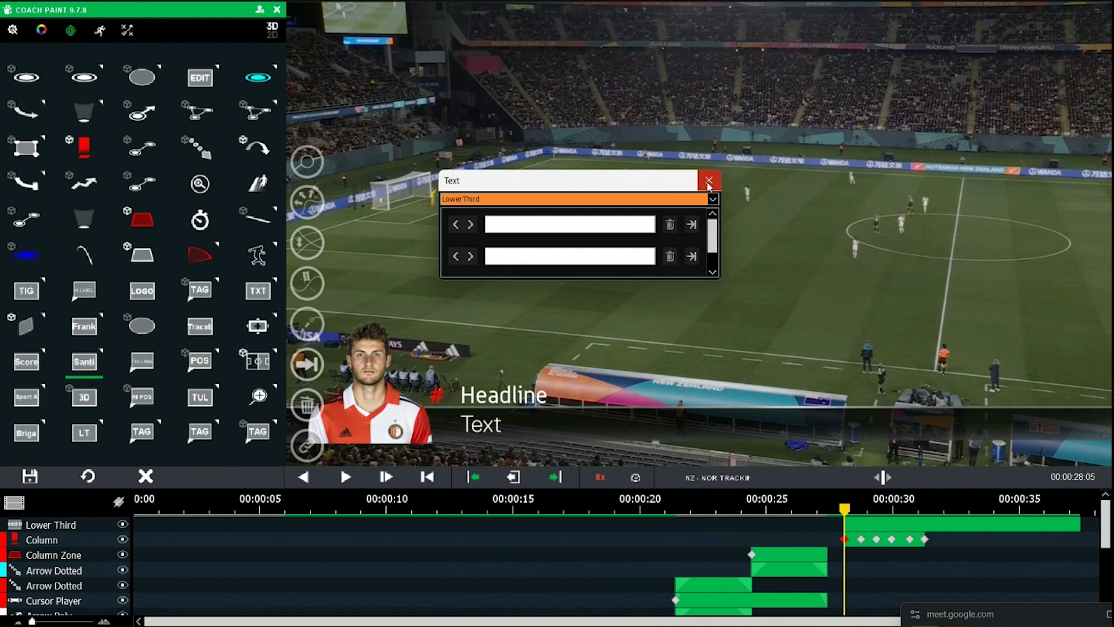
Set the lower third's headline to "S. Giménez" and begin its text line with "12 km ran tonight"
{"action": "left_click", "coordinate": [573, 226]}
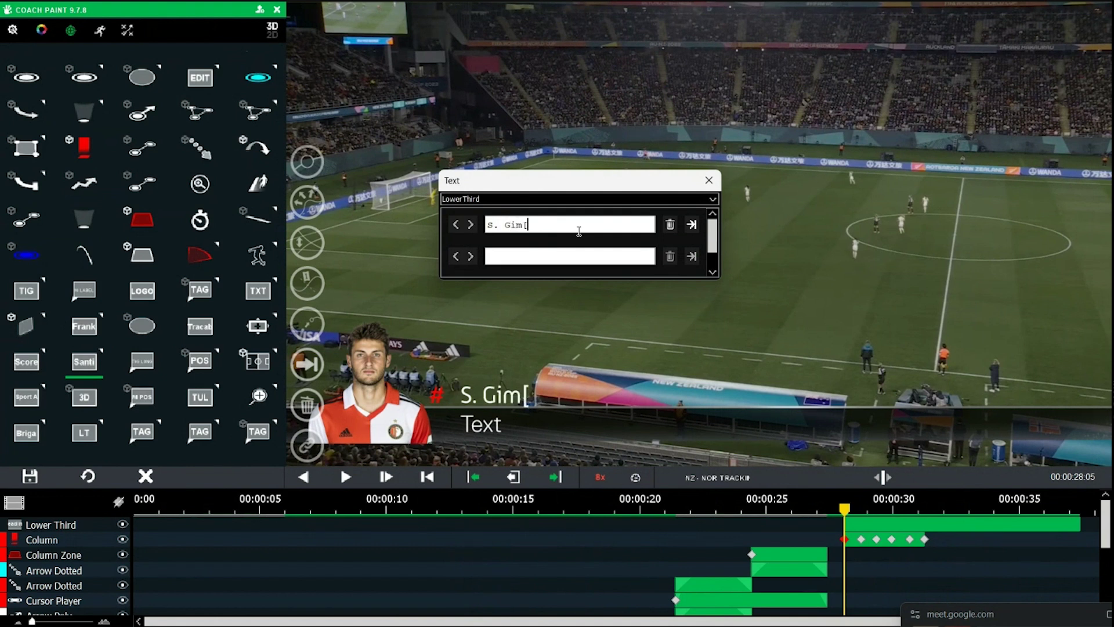
{"action": "key", "text": "super+space"}
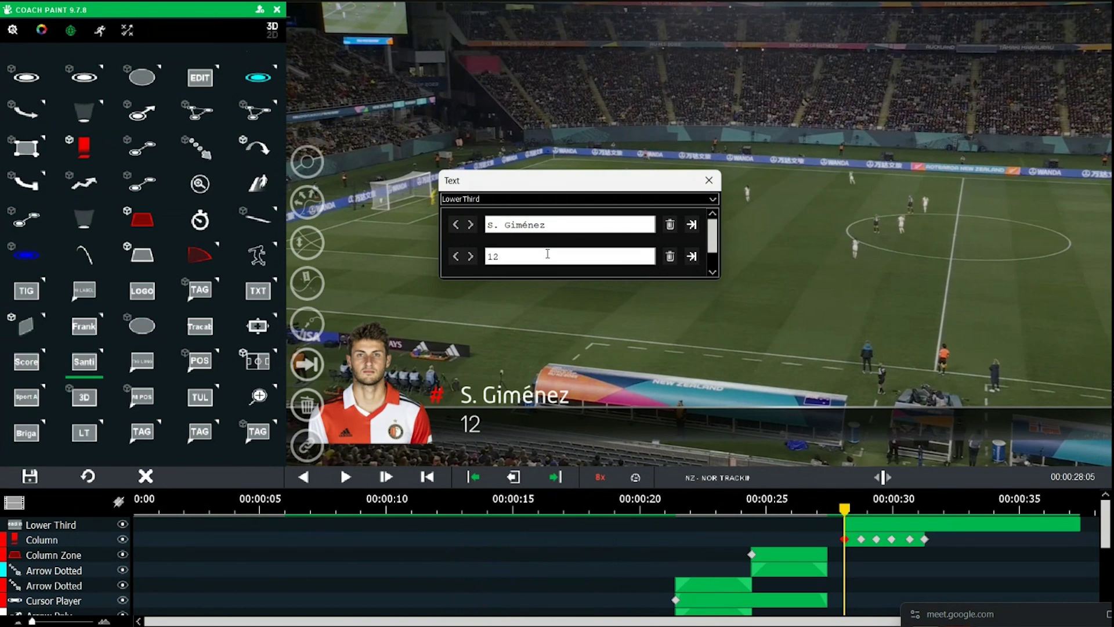
{"action": "type", "text": "km ran this"}
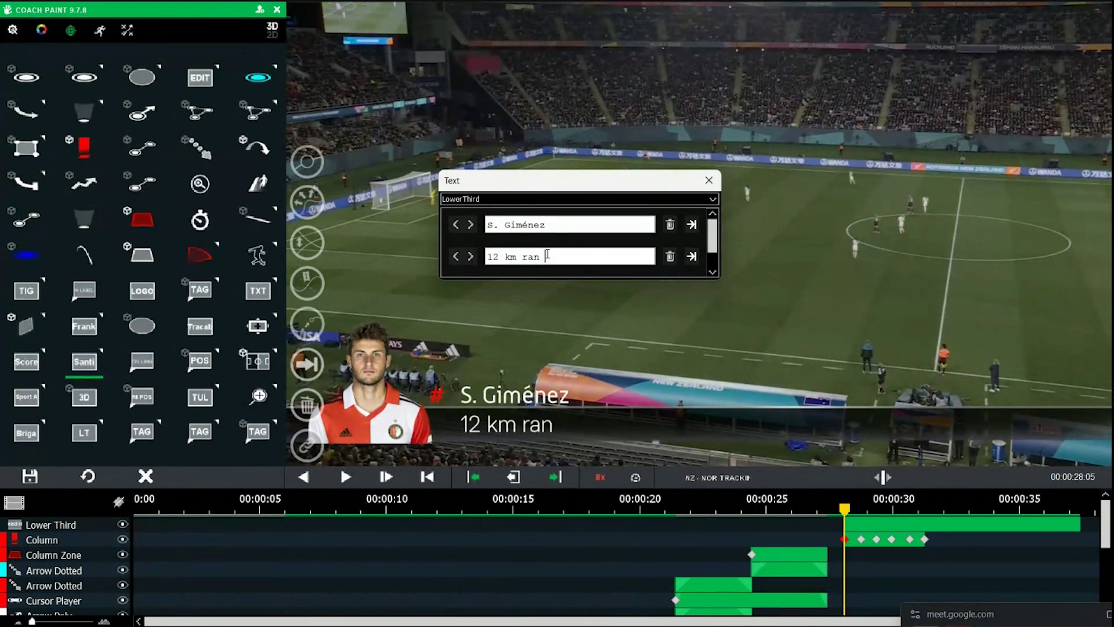
{"action": "key", "text": "BackSpace"}
{"action": "key", "text": "BackSpace"}
{"action": "key", "text": "BackSpace"}
{"action": "type", "text": "onight"}
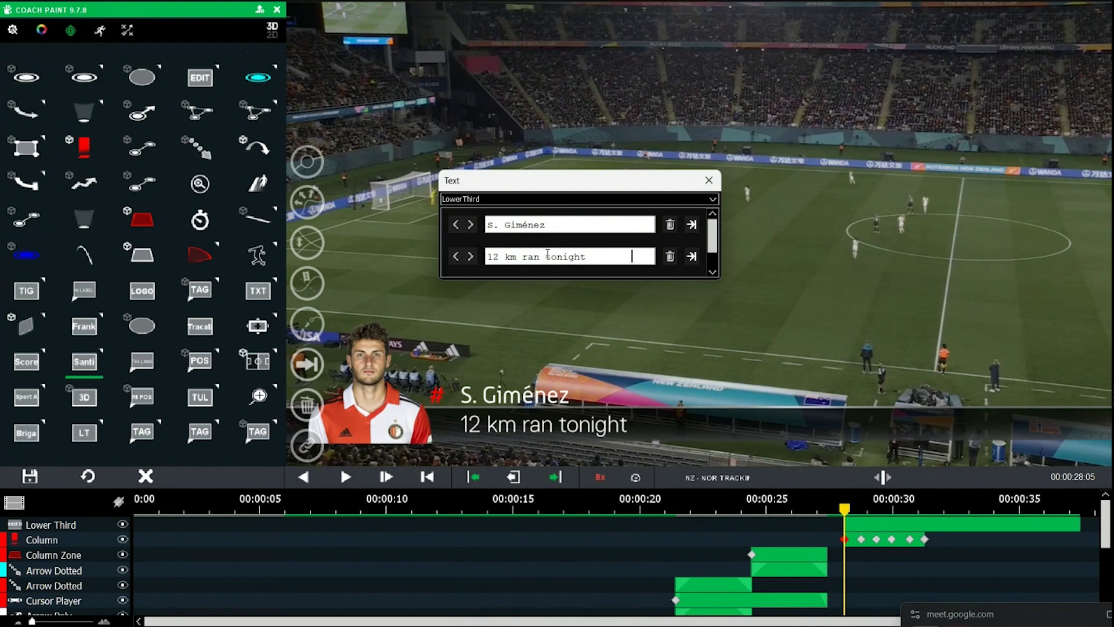
Add "13 recoveries" to the lower third's text line, spaced apart from the first statistic
{"action": "type", "text": "13 recovi"}
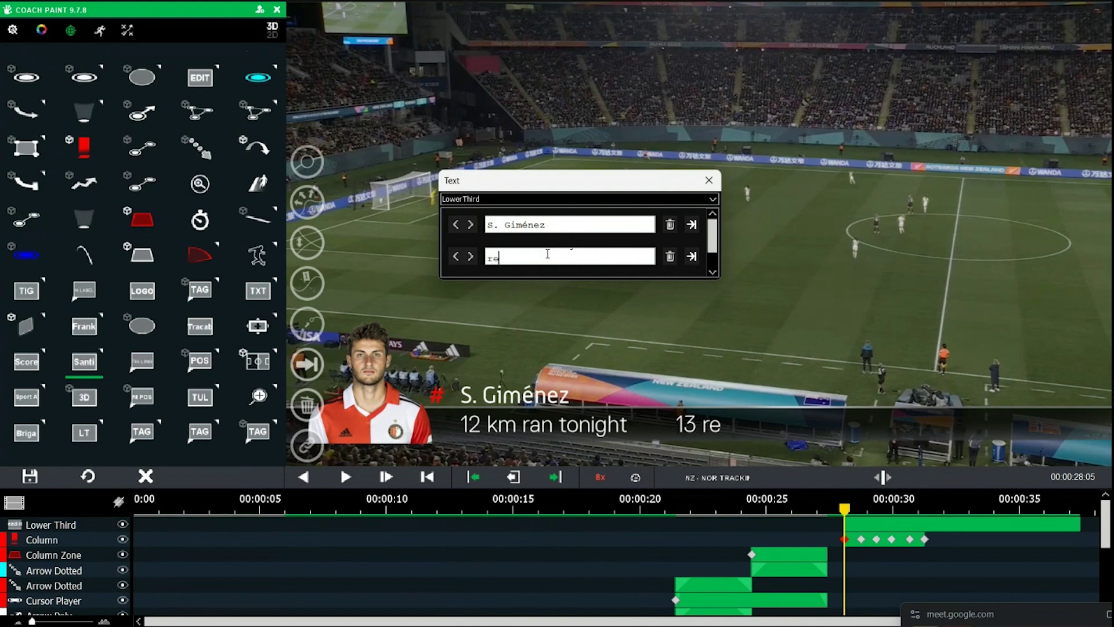
{"action": "type", "text": "e"}
{"action": "key", "text": "BackSpace"}
{"action": "key", "text": "BackSpace"}
{"action": "type", "text": "eries"}
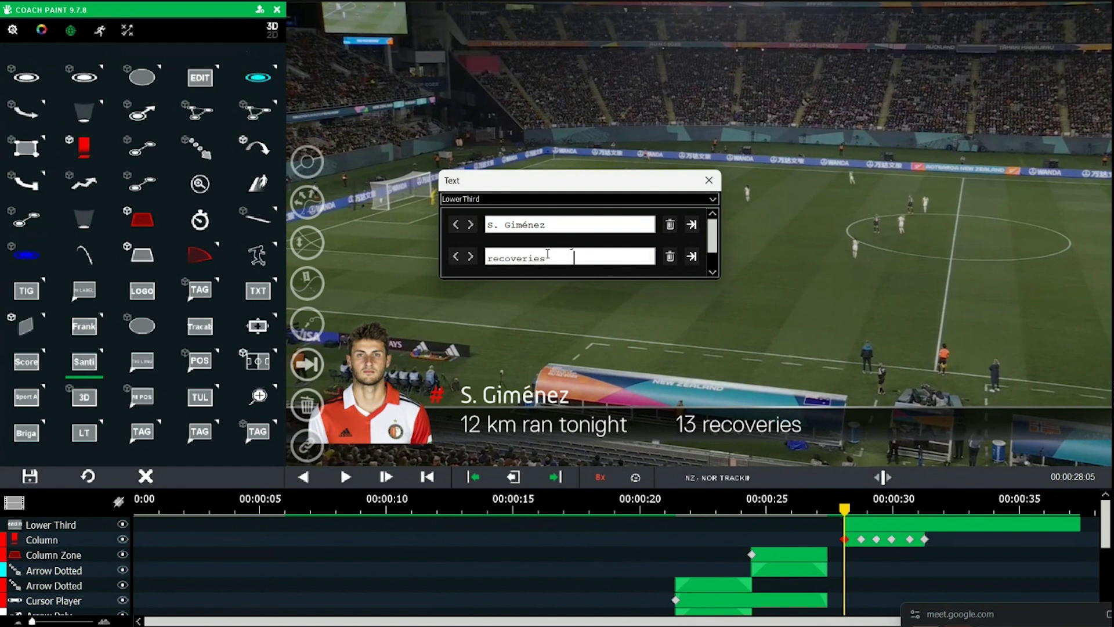
Finish the lower third's text line with "9 one-on-one won", spaced apart from the recoveries statistic
{"action": "type", "text": "     1"}
{"action": "key", "text": "BackSpace"}
{"action": "type", "text": "1"}
{"action": "key", "text": "BackSpace"}
{"action": "type", "text": "9"}
{"action": "key", "text": "BackSpace"}
{"action": "type", "text": "9 one-on-one"}
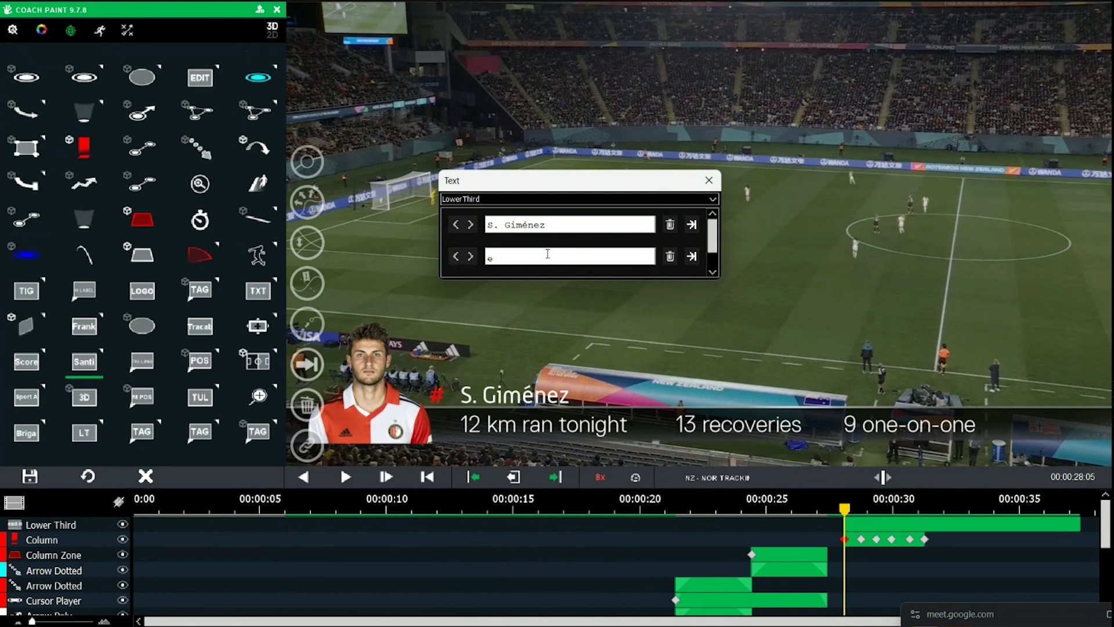
{"action": "type", "text": " won"}
Set the lower third's player number to 3, close its text editor and save the drawings
{"action": "left_click", "coordinate": [691, 256]}
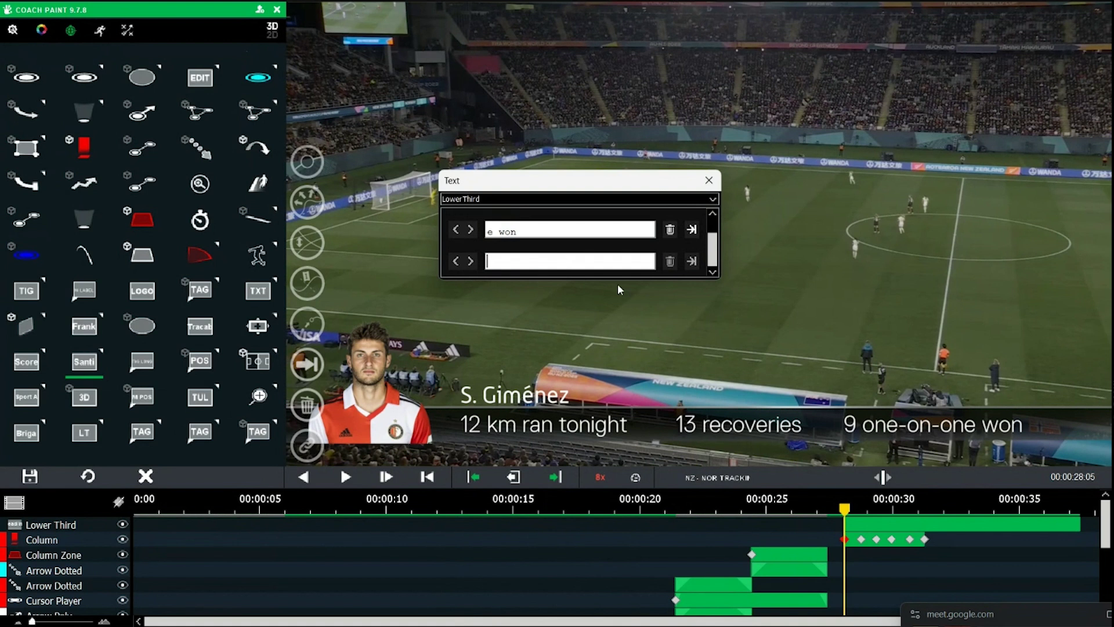
{"action": "type", "text": "3"}
{"action": "left_click", "coordinate": [709, 181]}
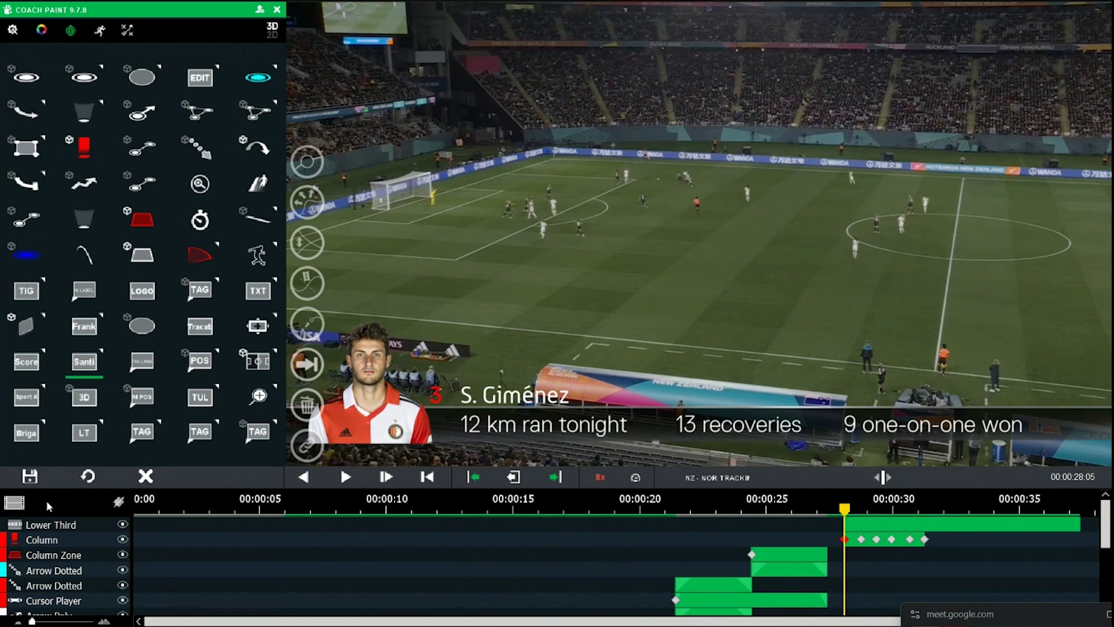
{"action": "left_click", "coordinate": [32, 479]}
Play back the clip from just before the lower third to review the graphic over the moving footage
{"action": "left_click", "coordinate": [426, 477]}
{"action": "left_click", "coordinate": [836, 507]}
{"action": "key", "text": "space"}
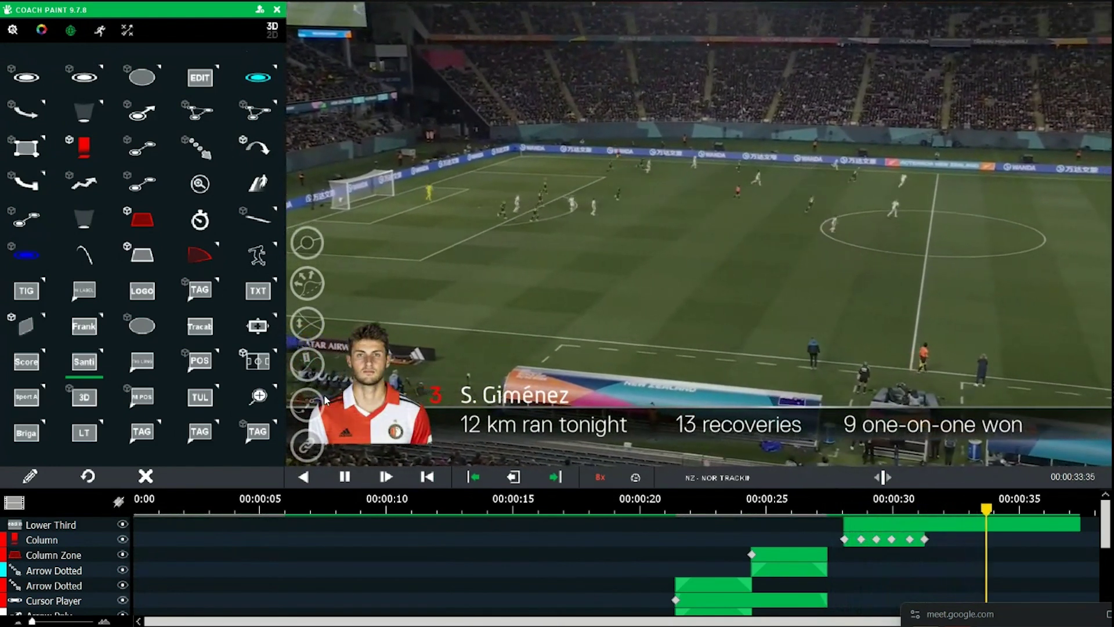
{"action": "key", "text": "space"}
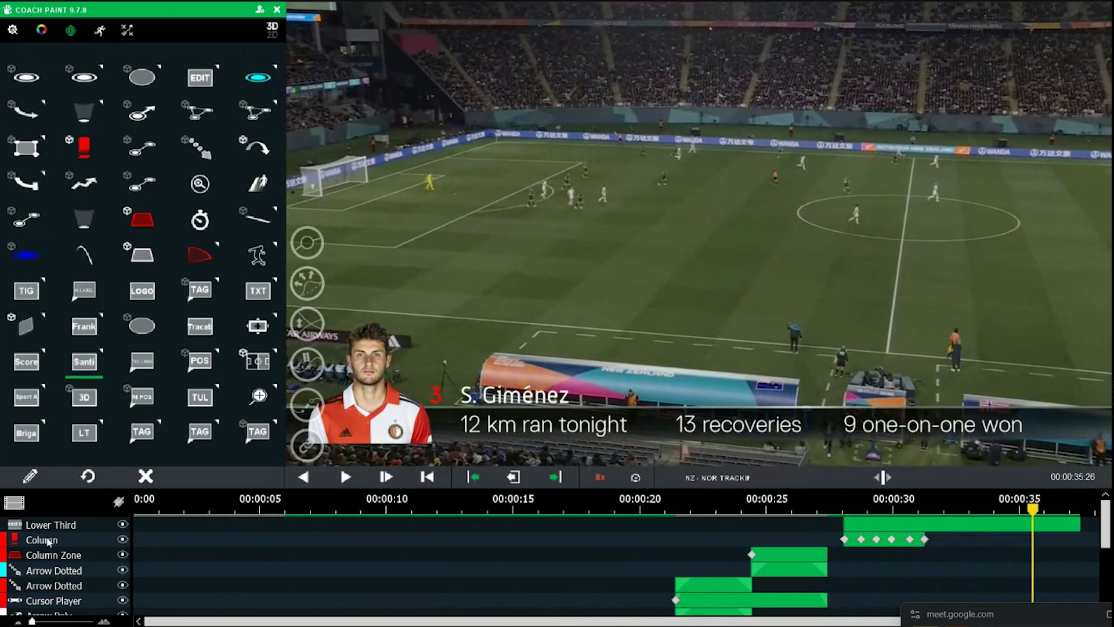
Examine the lower third tool's basic, advanced and texture properties, including the file selection for the player's picture, and cancel the properties editor
{"action": "right_click", "coordinate": [91, 362]}
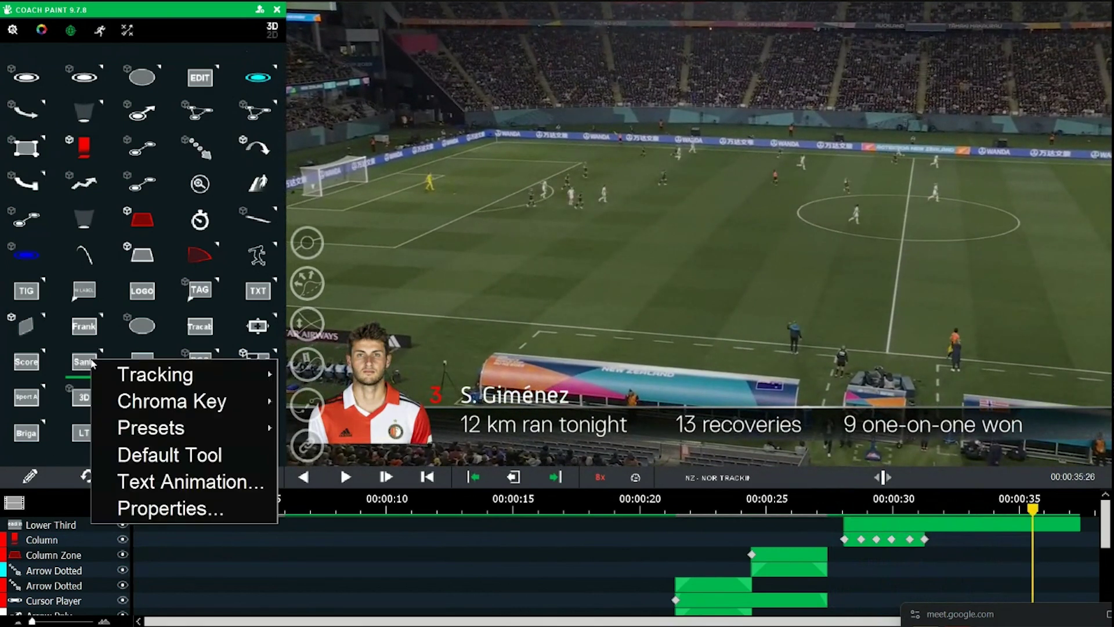
{"action": "left_click", "coordinate": [218, 511]}
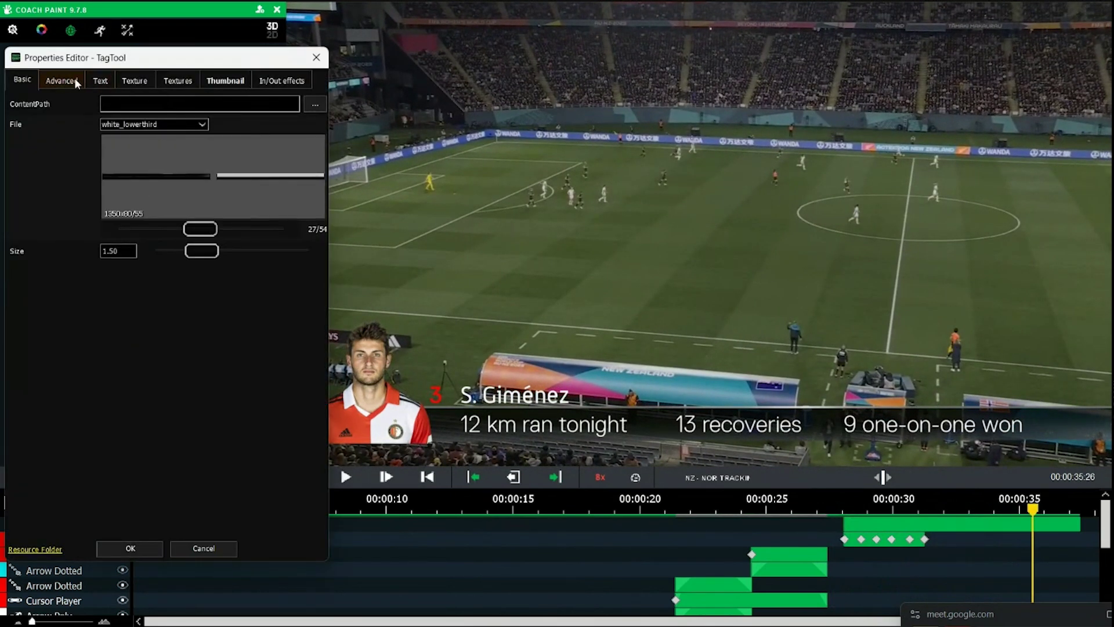
{"action": "left_click", "coordinate": [56, 82]}
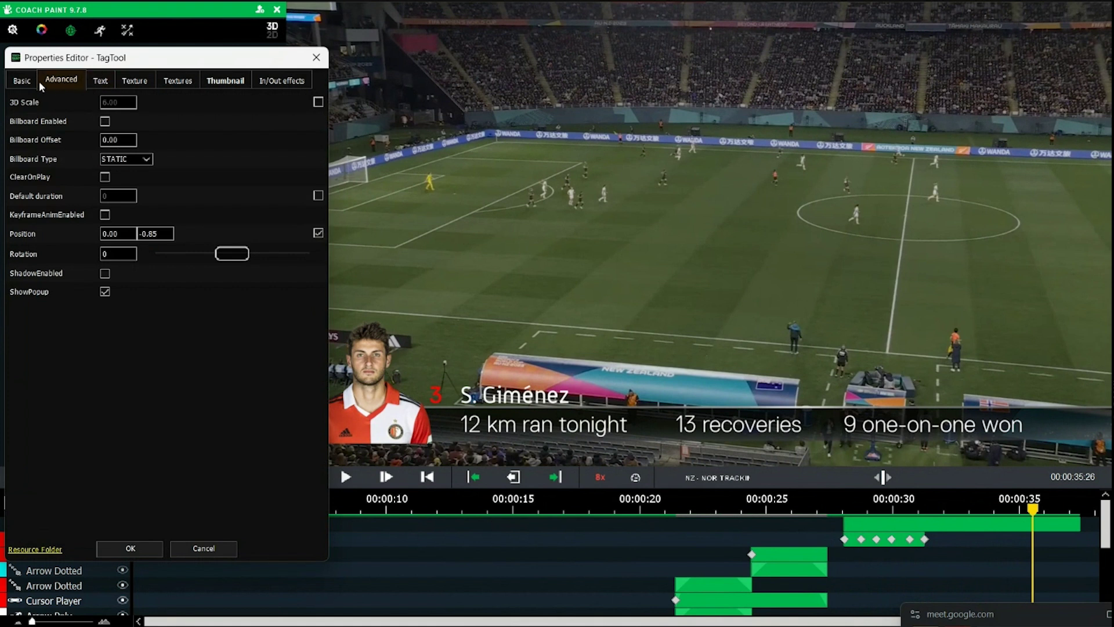
{"action": "left_click", "coordinate": [23, 80]}
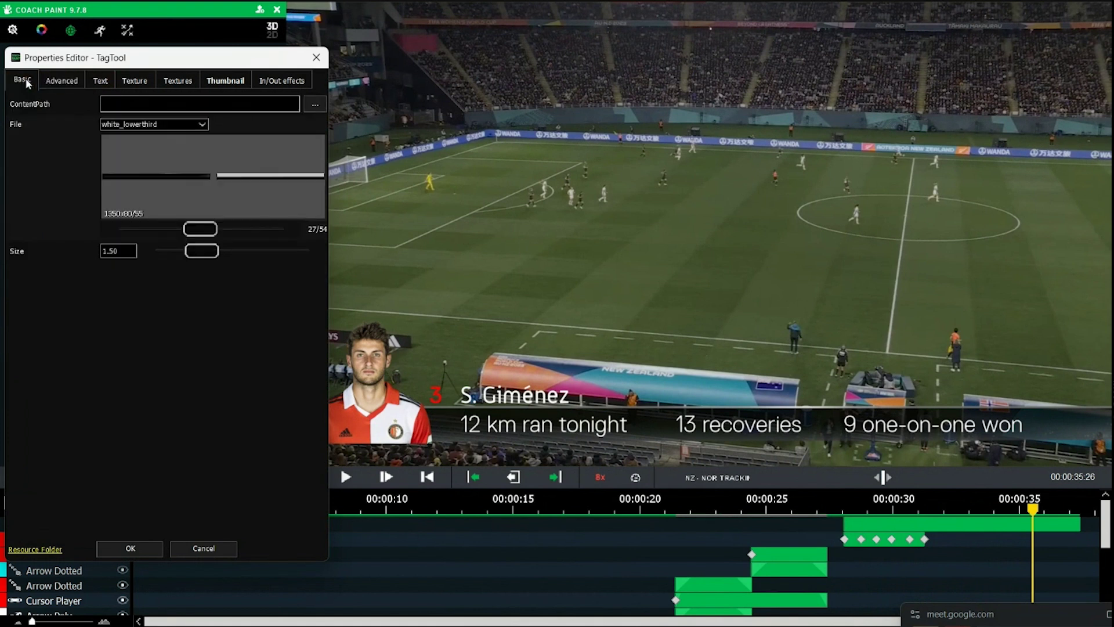
{"action": "left_click", "coordinate": [173, 82]}
{"action": "left_click", "coordinate": [313, 134]}
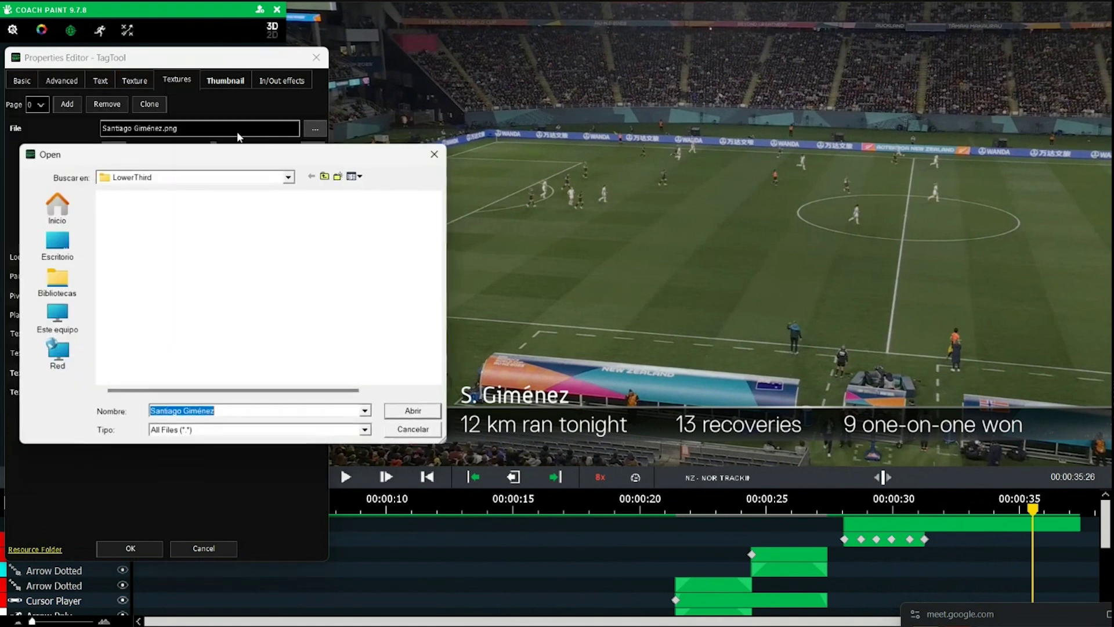
{"action": "left_click", "coordinate": [422, 412]}
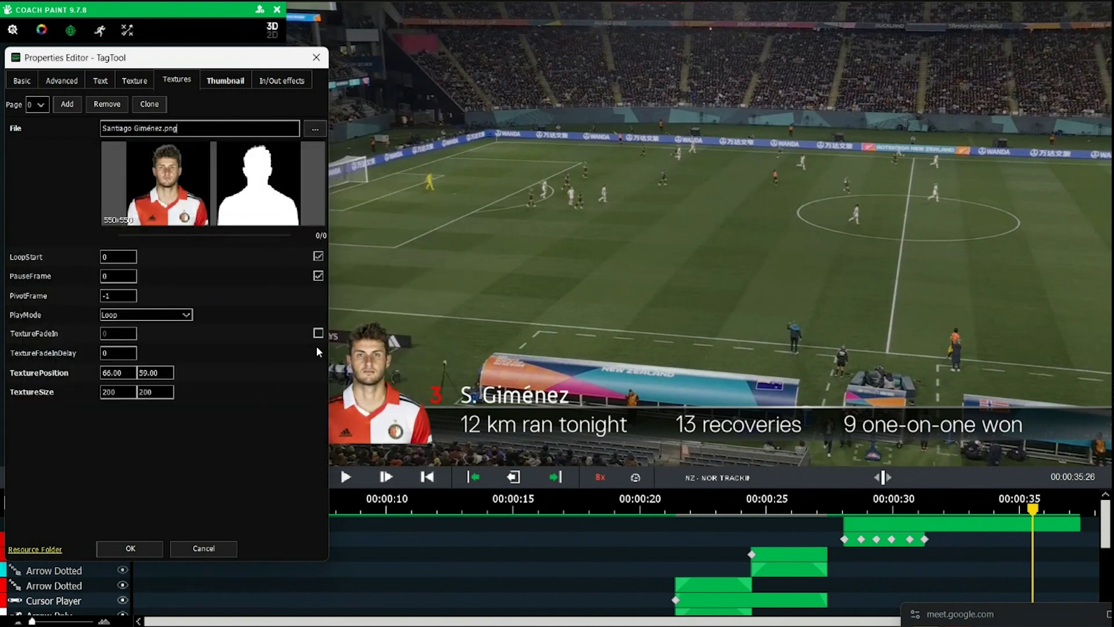
{"action": "left_click", "coordinate": [198, 549]}
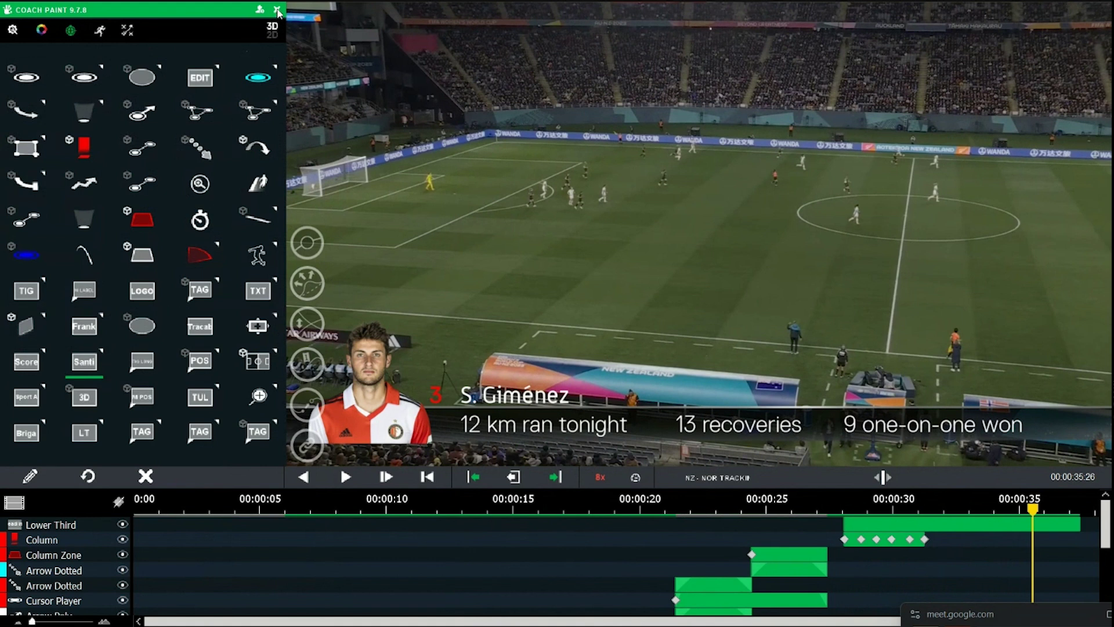
Exit Coach Paint with confirmation and stop presenting the screen in the Google Meet call
{"action": "left_click", "coordinate": [278, 11]}
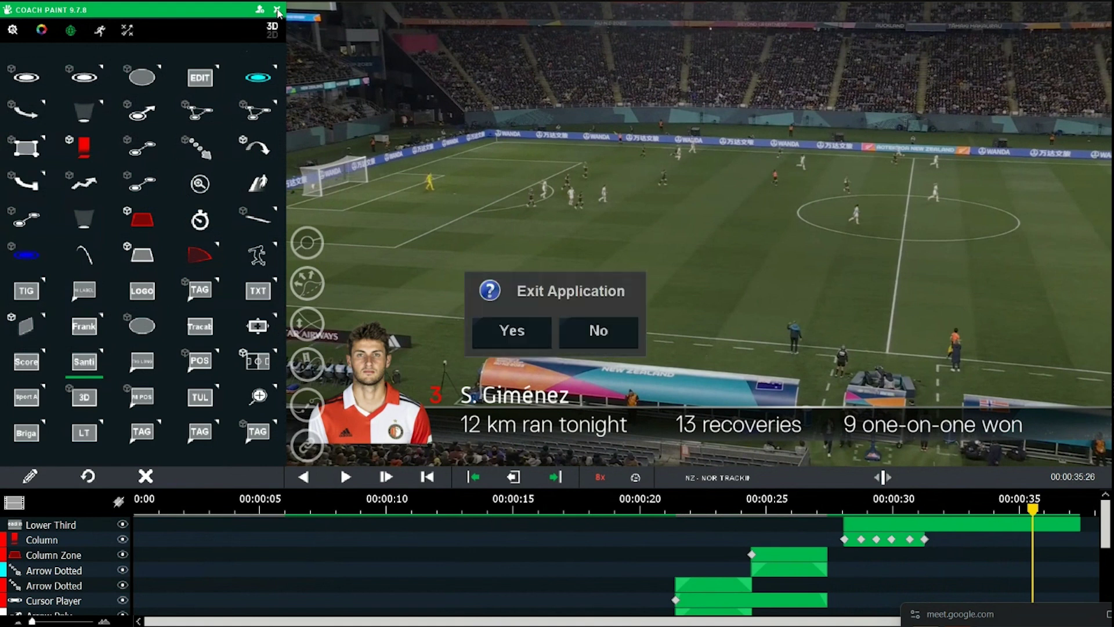
{"action": "left_click", "coordinate": [520, 333]}
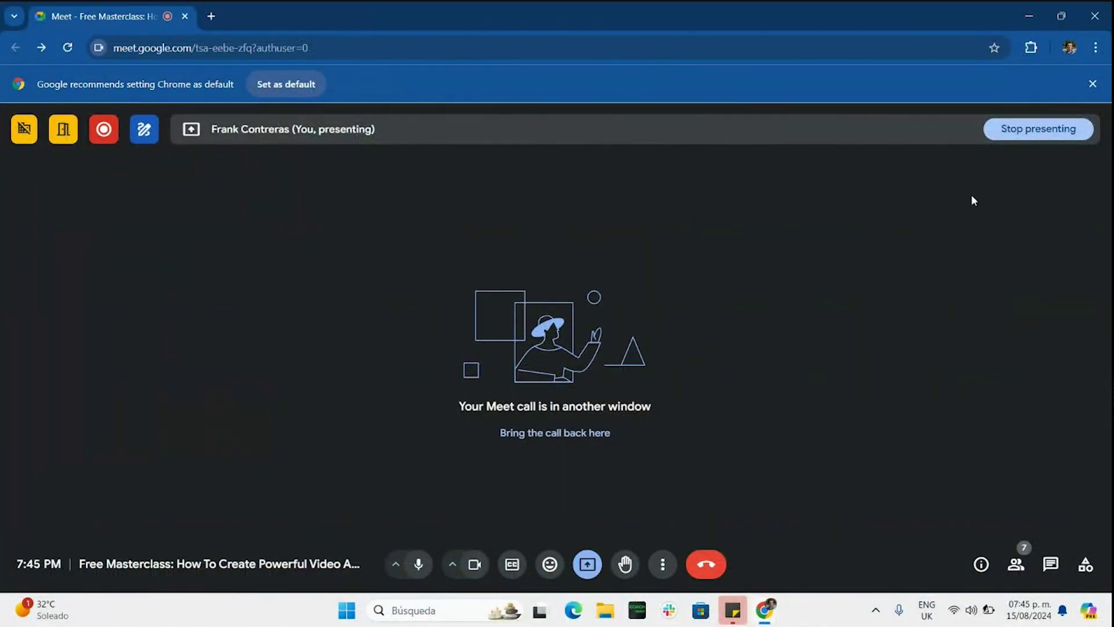
{"action": "left_click", "coordinate": [1012, 137]}
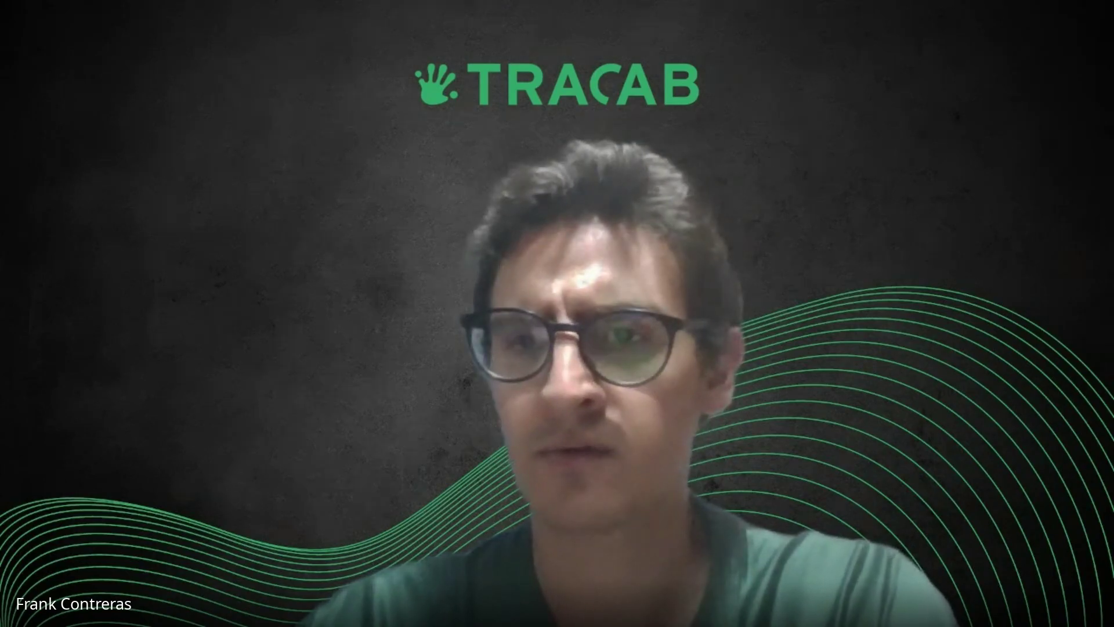